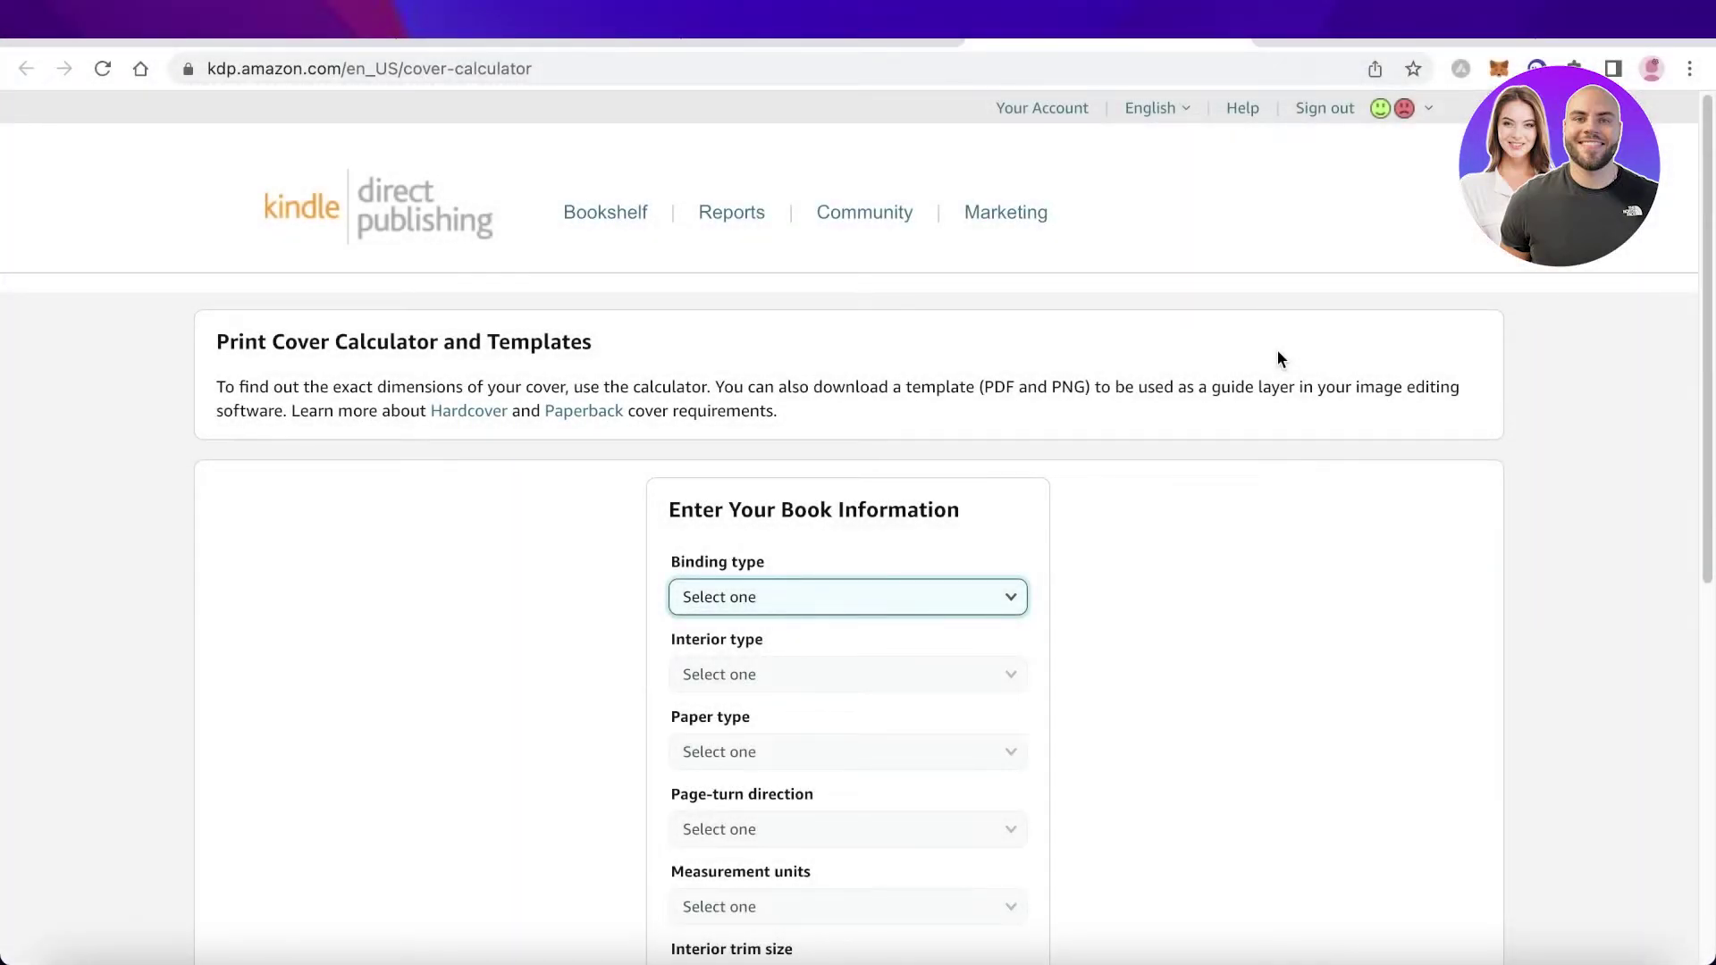
Page through the My Daily Wellness Journal's Look Inside sample on Amazon, then close it.
click(1314, 42)
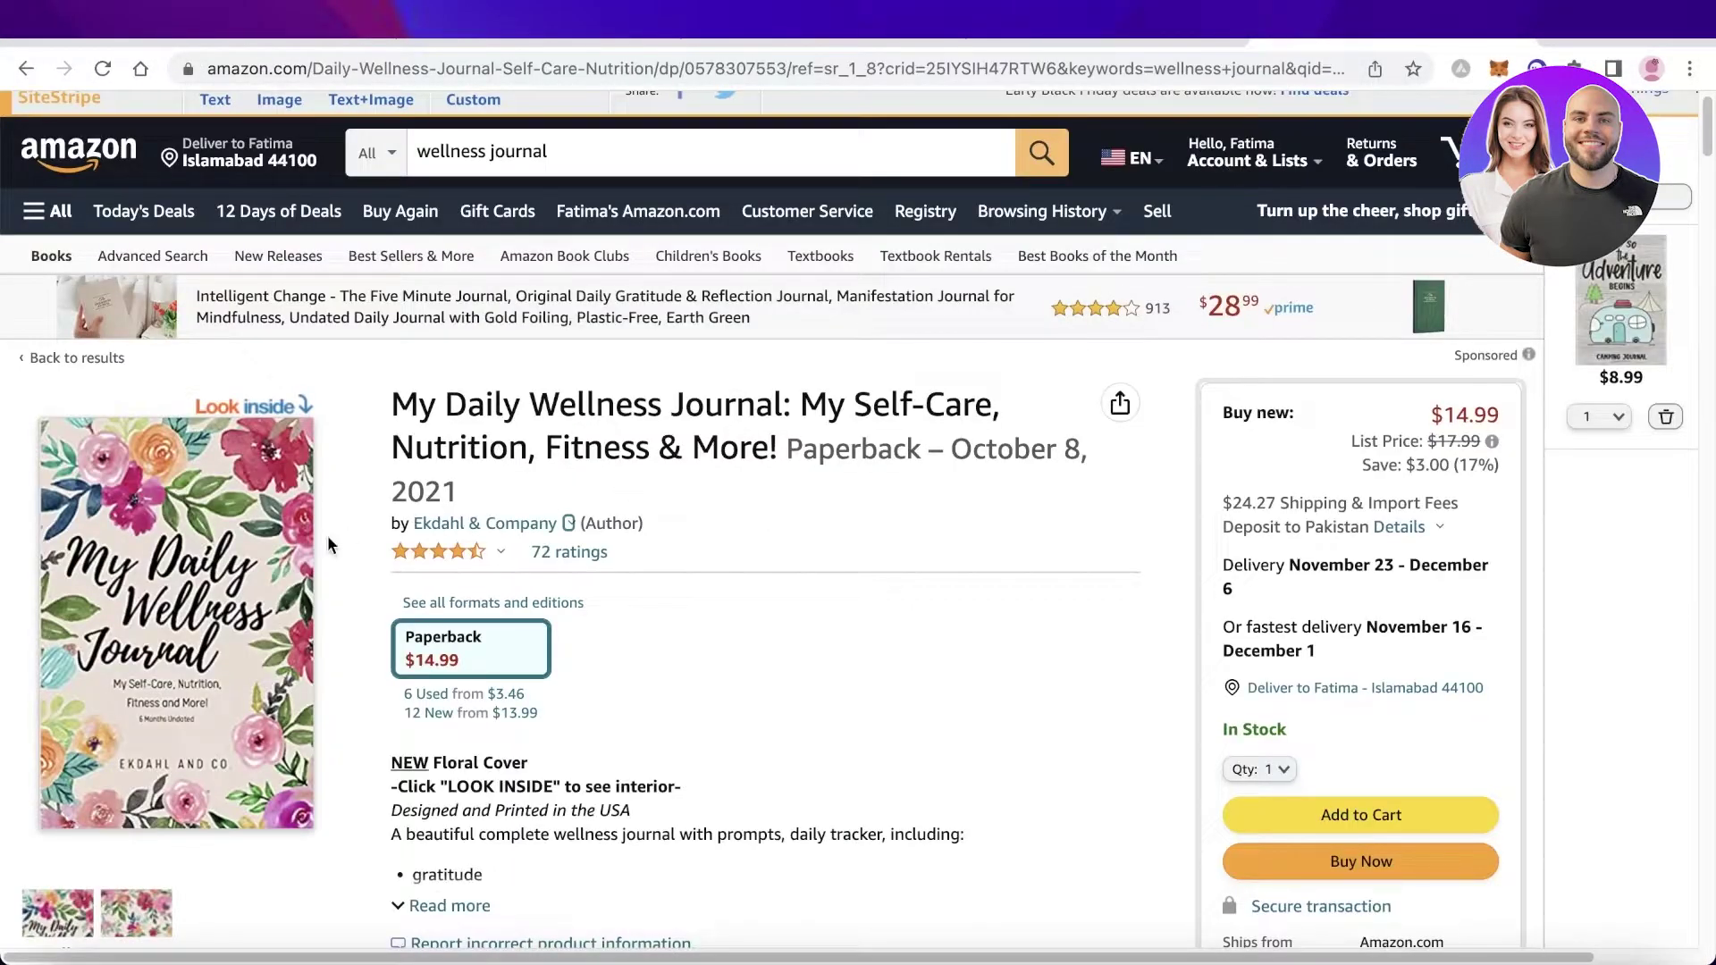
click(304, 548)
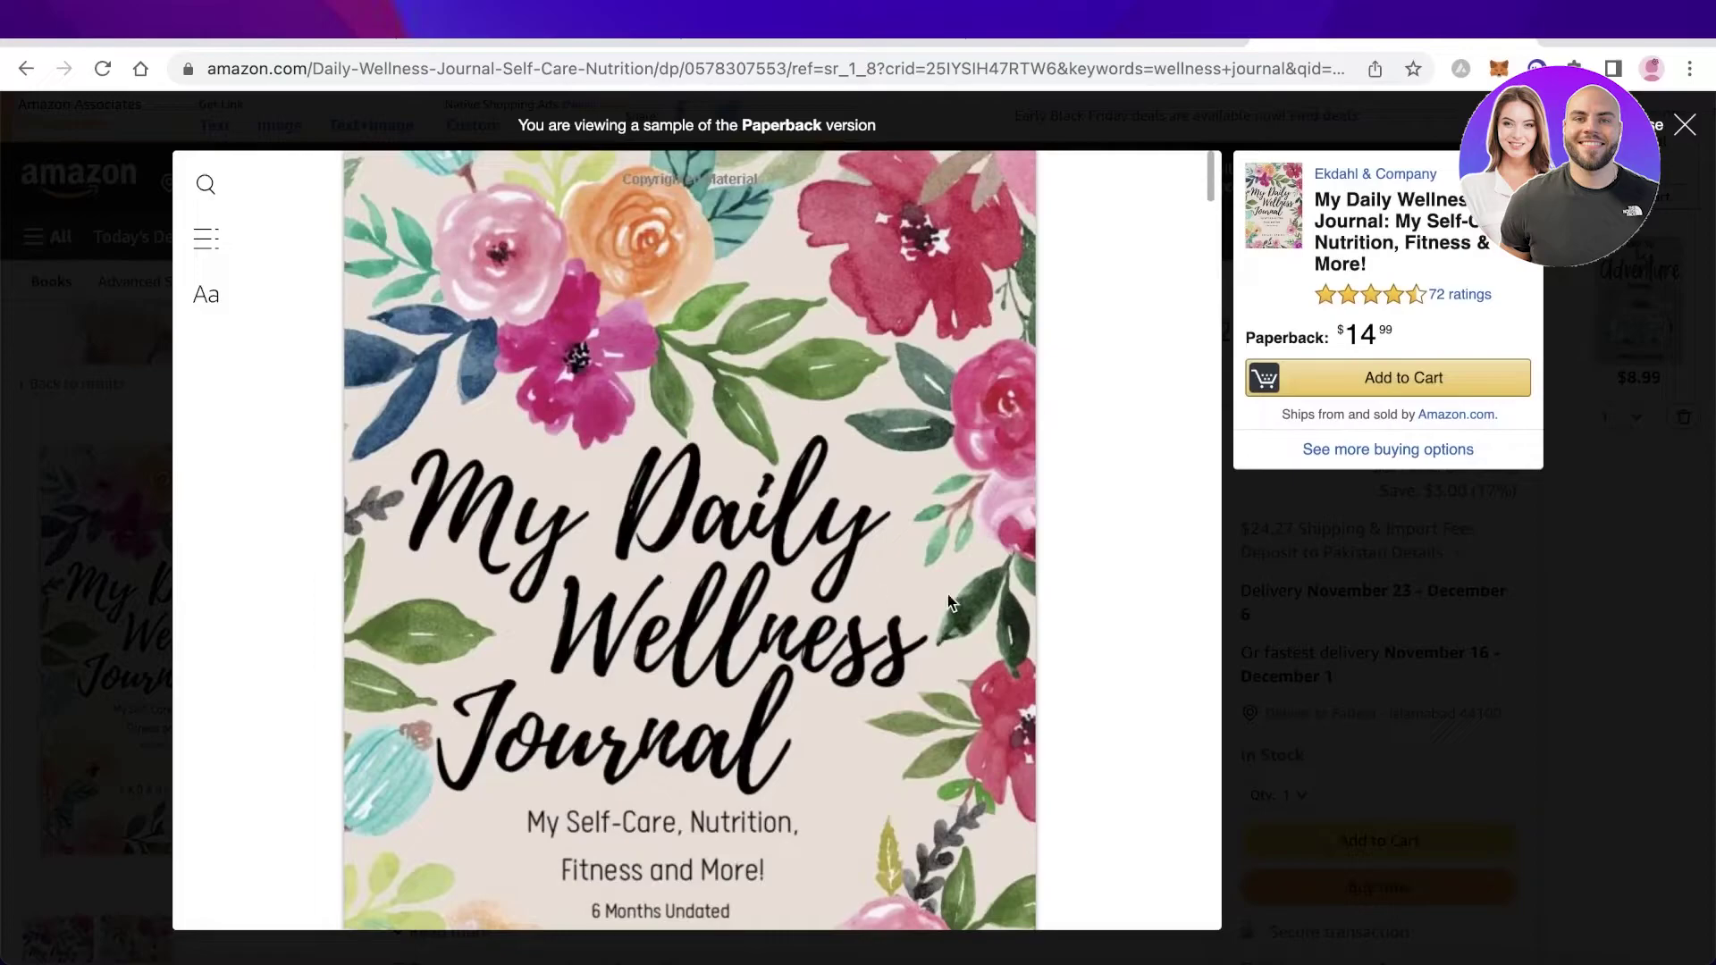
scroll(949, 597, down, 8)
scroll(949, 596, down, 6)
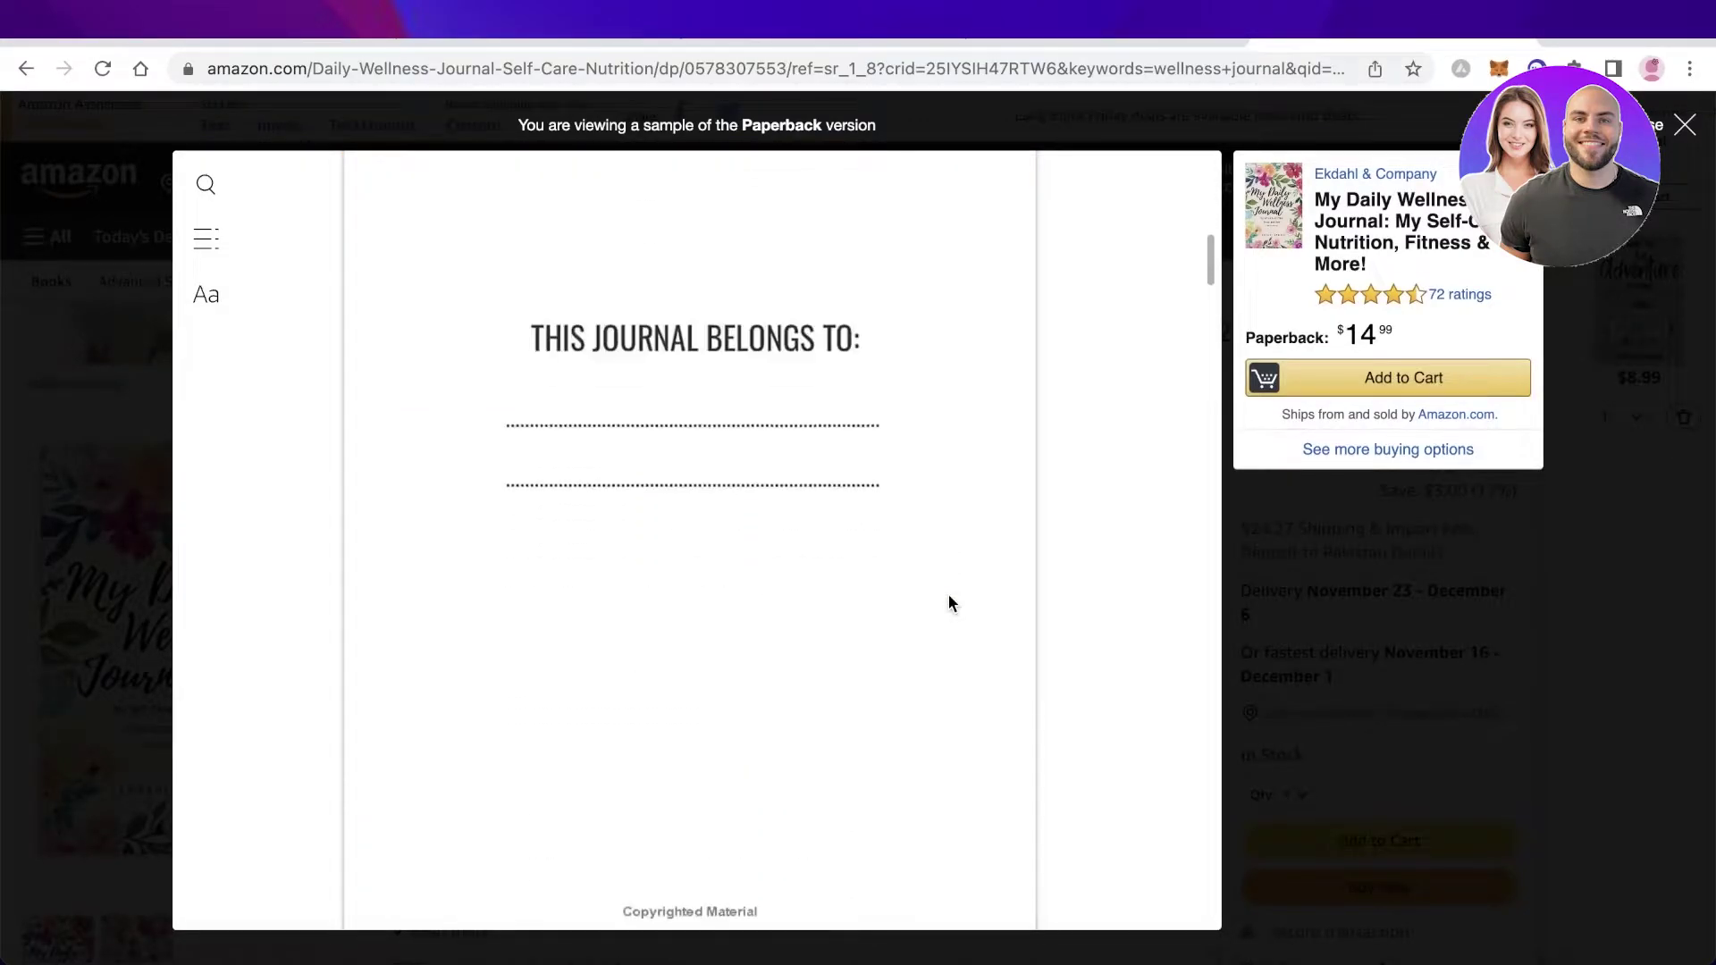
scroll(949, 601, down, 15)
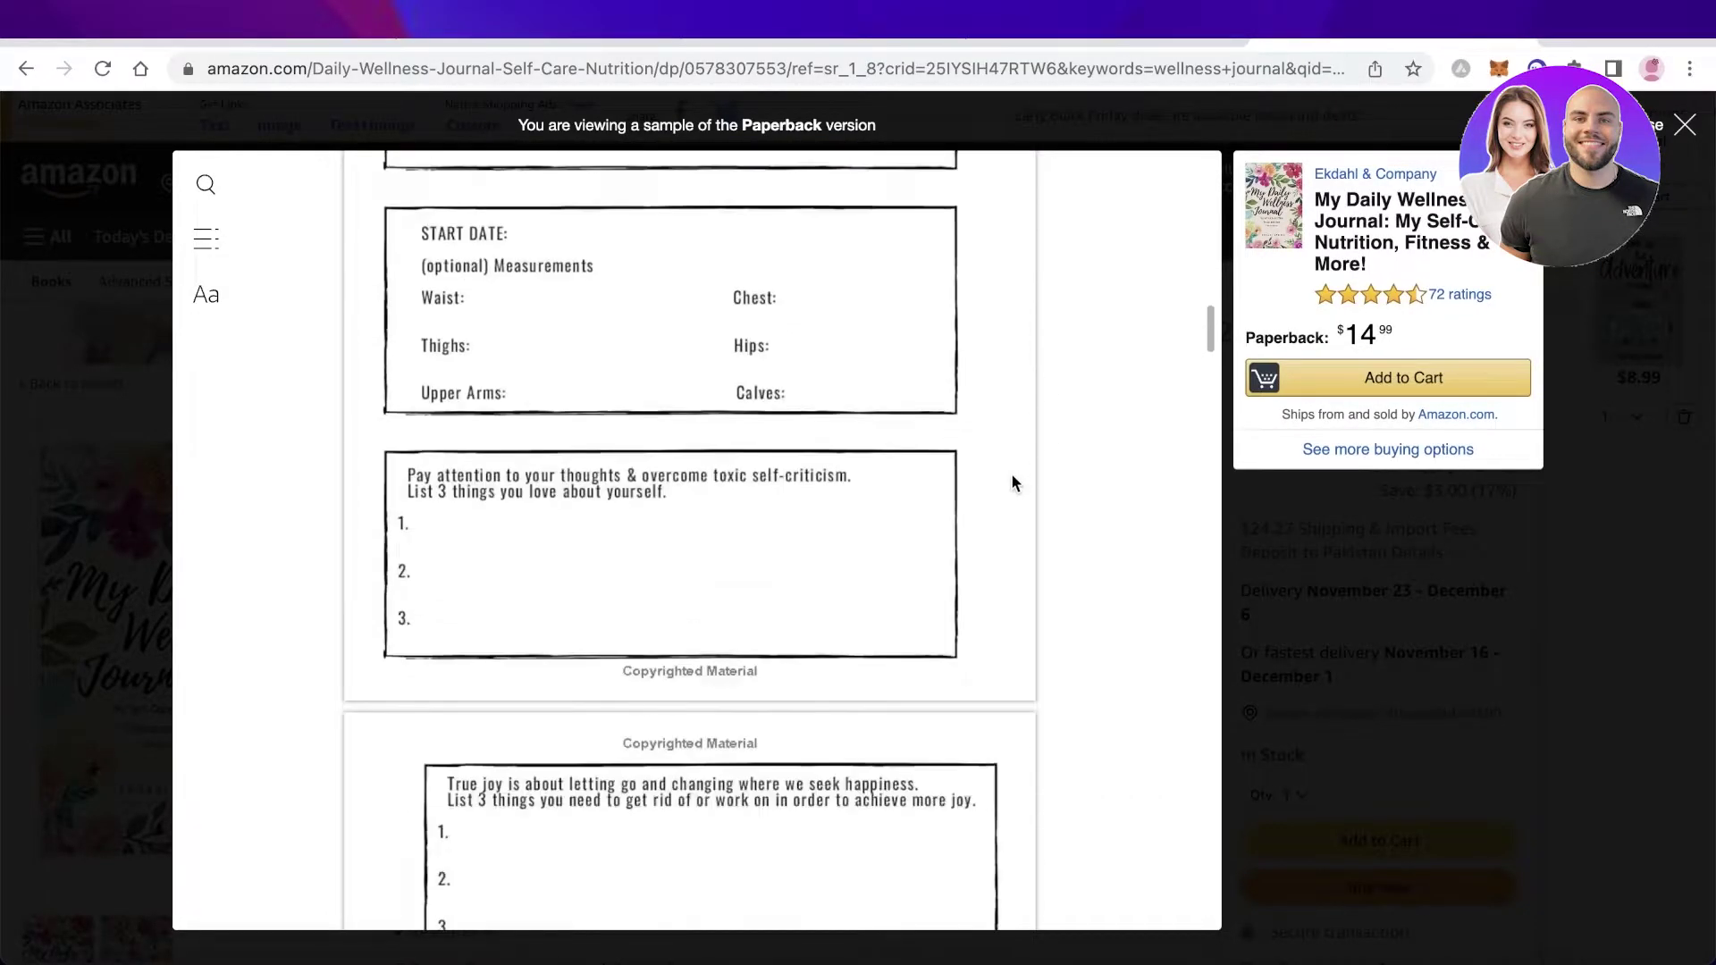
scroll(1013, 482, down, 8)
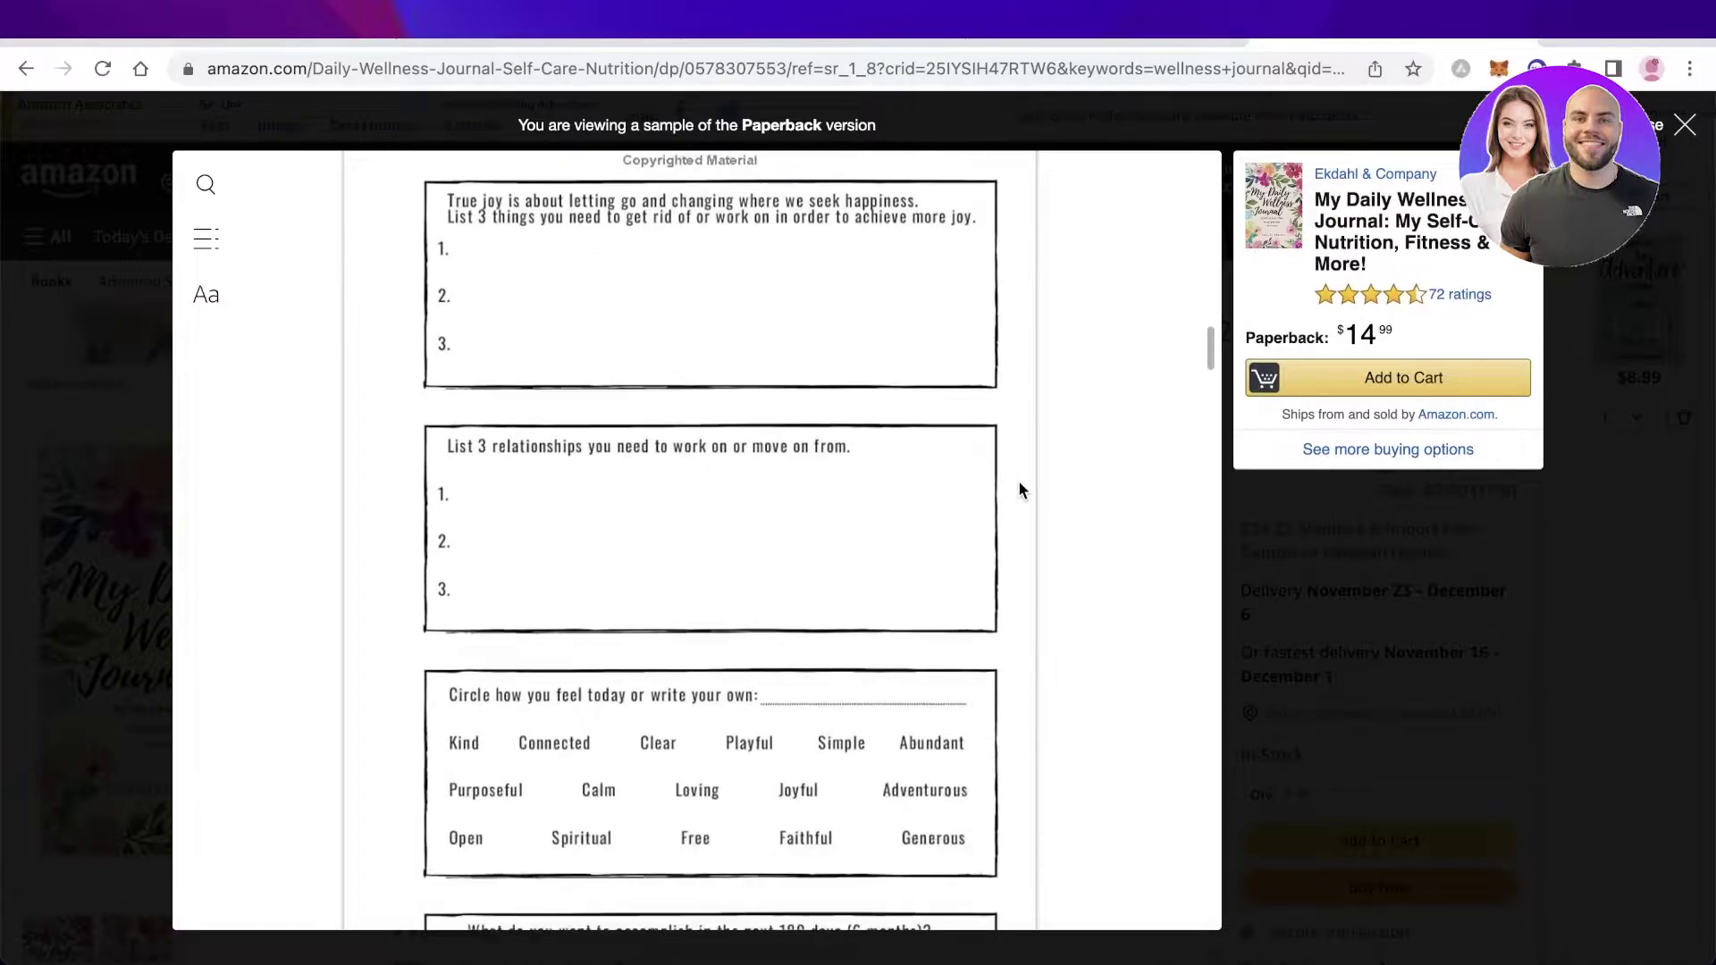
scroll(1022, 490, down, 15)
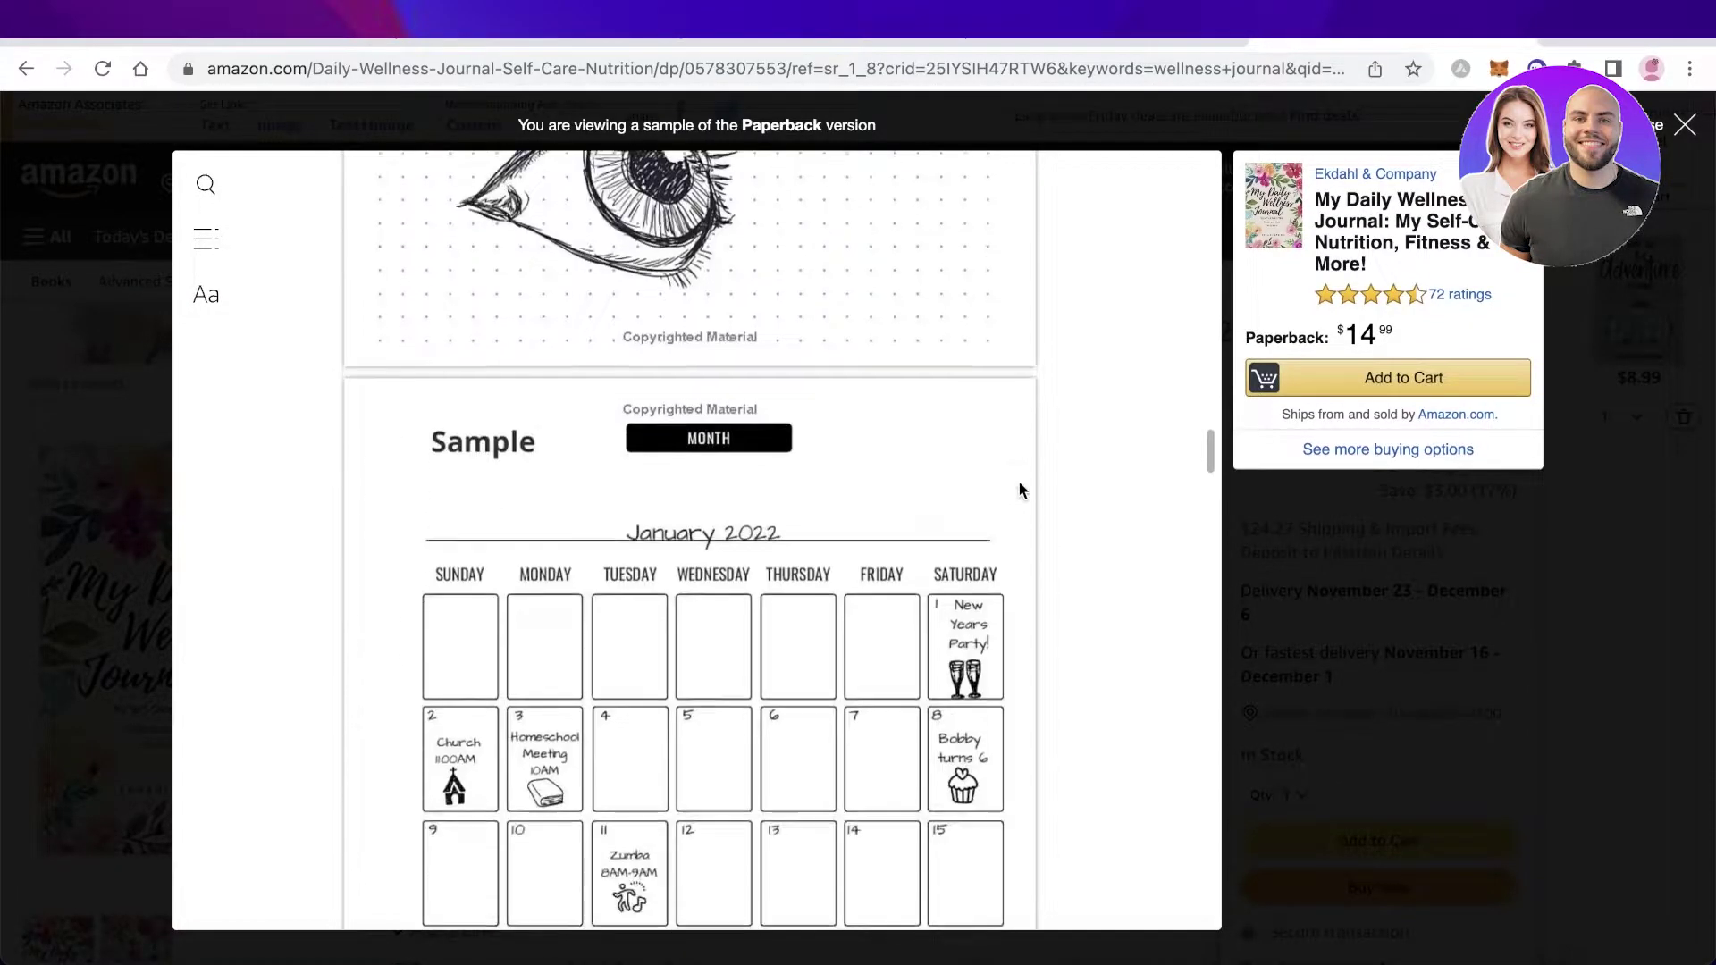
scroll(1019, 488, down, 10)
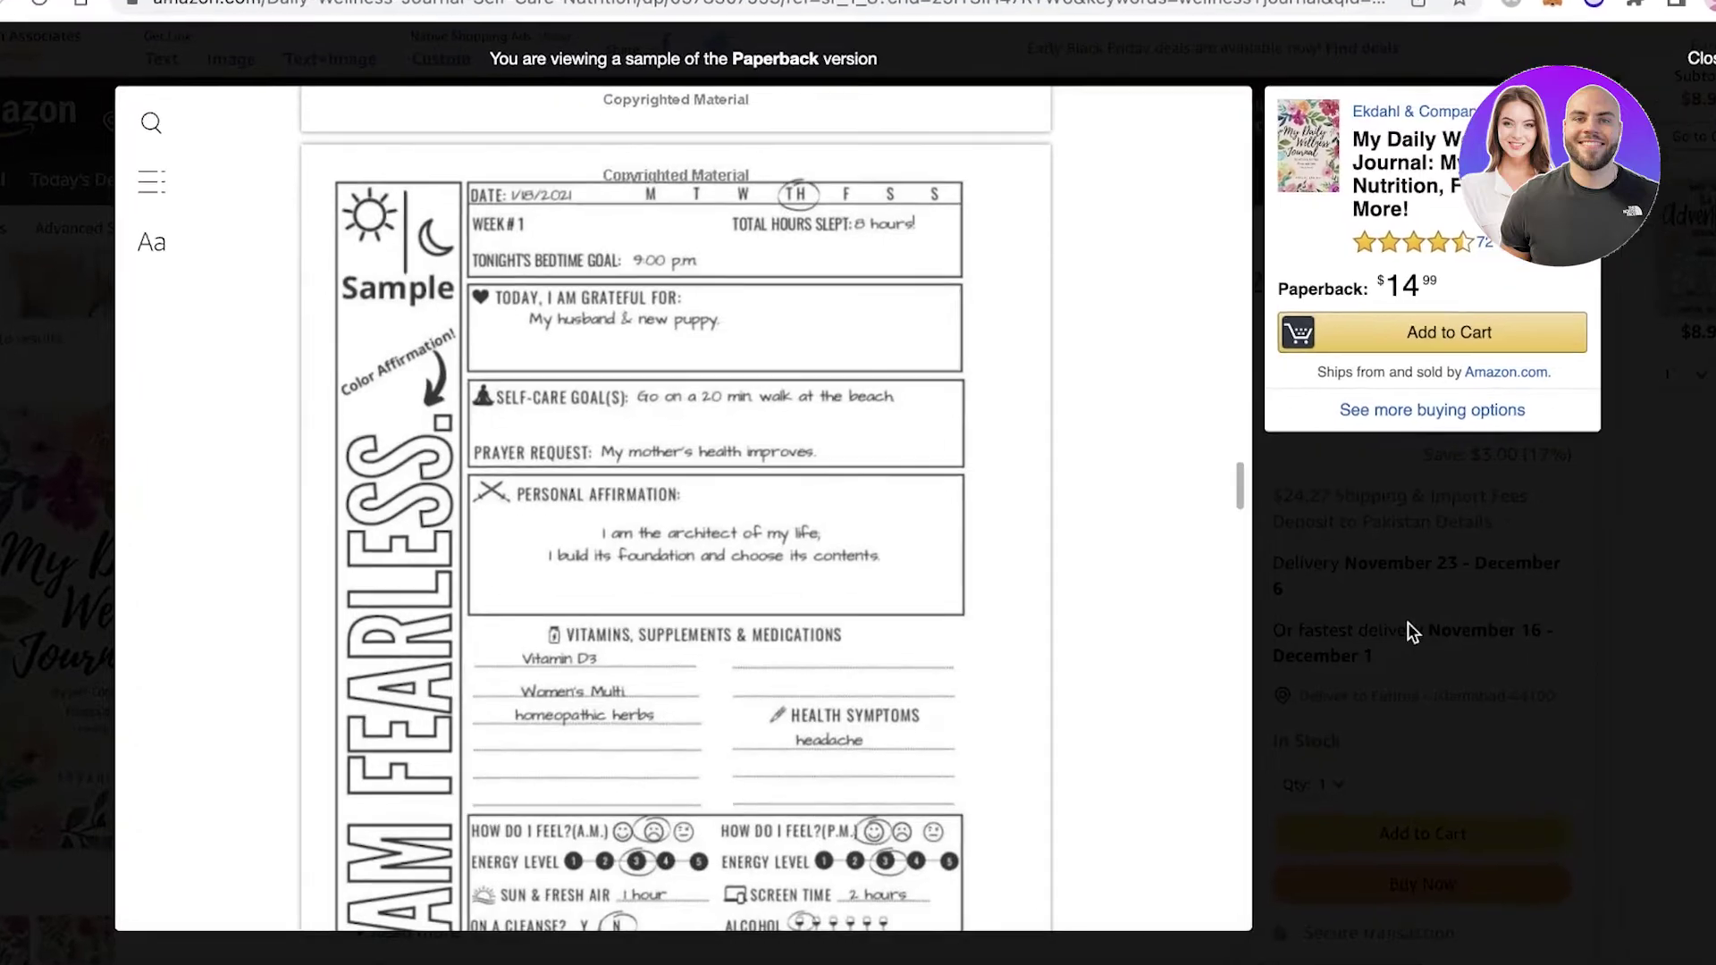
scroll(999, 520, down, 10)
click(1503, 576)
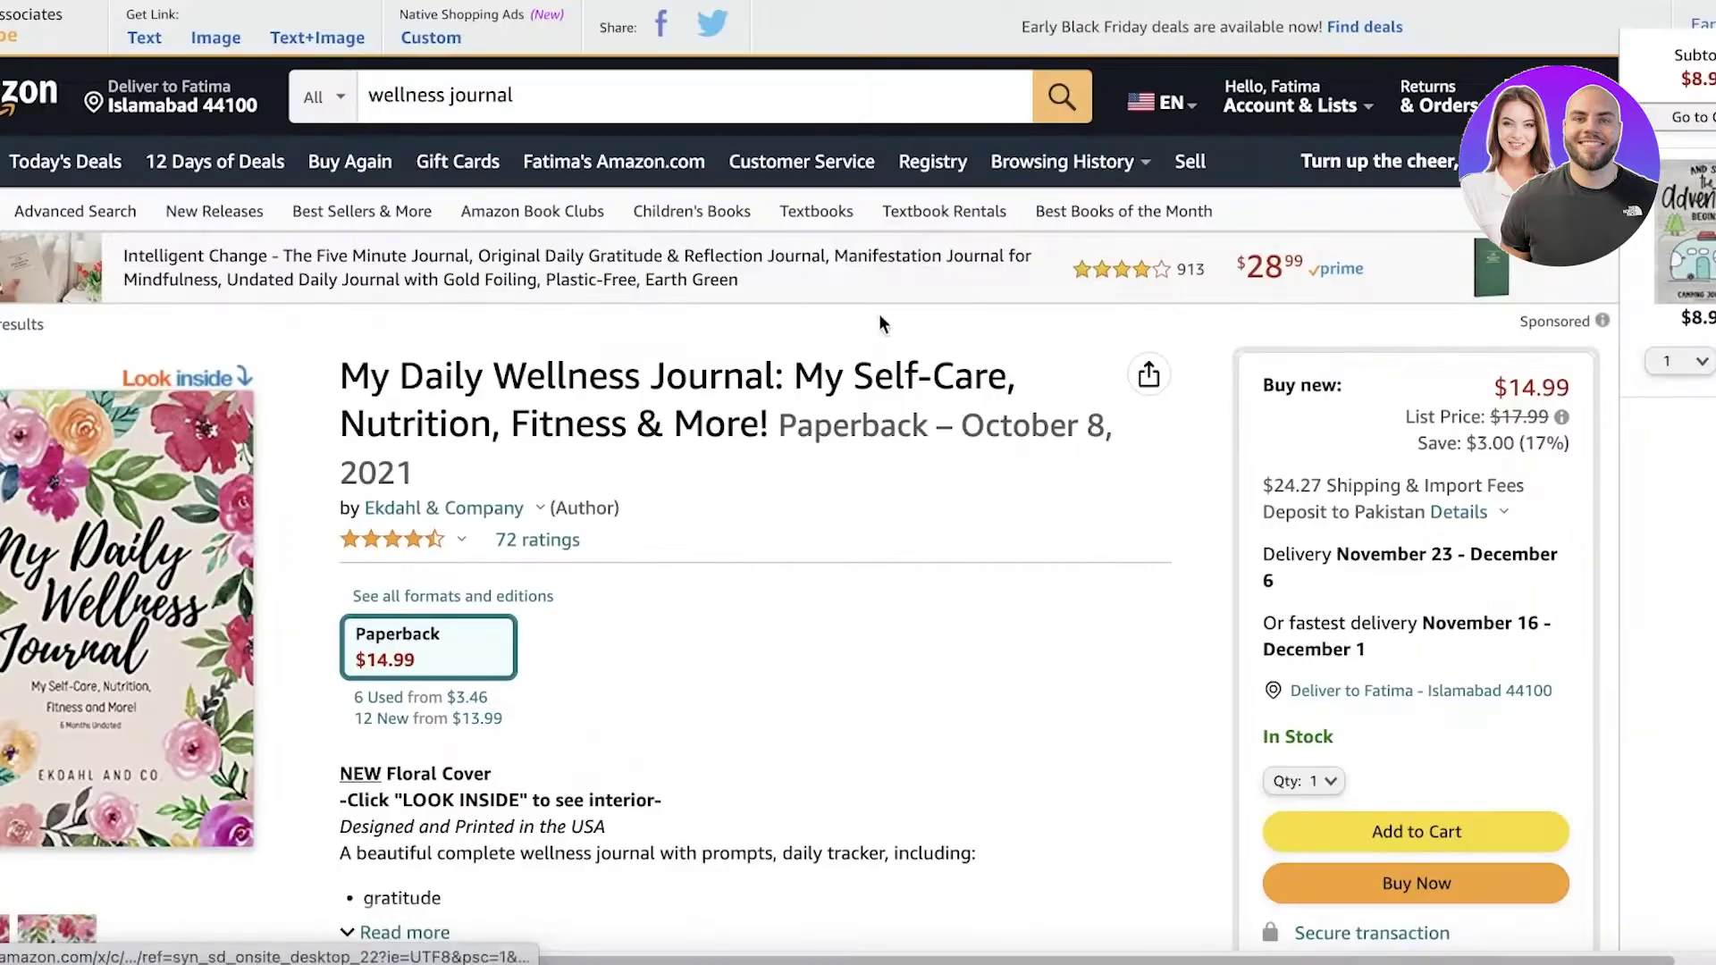
scroll(206, 268, up, 2)
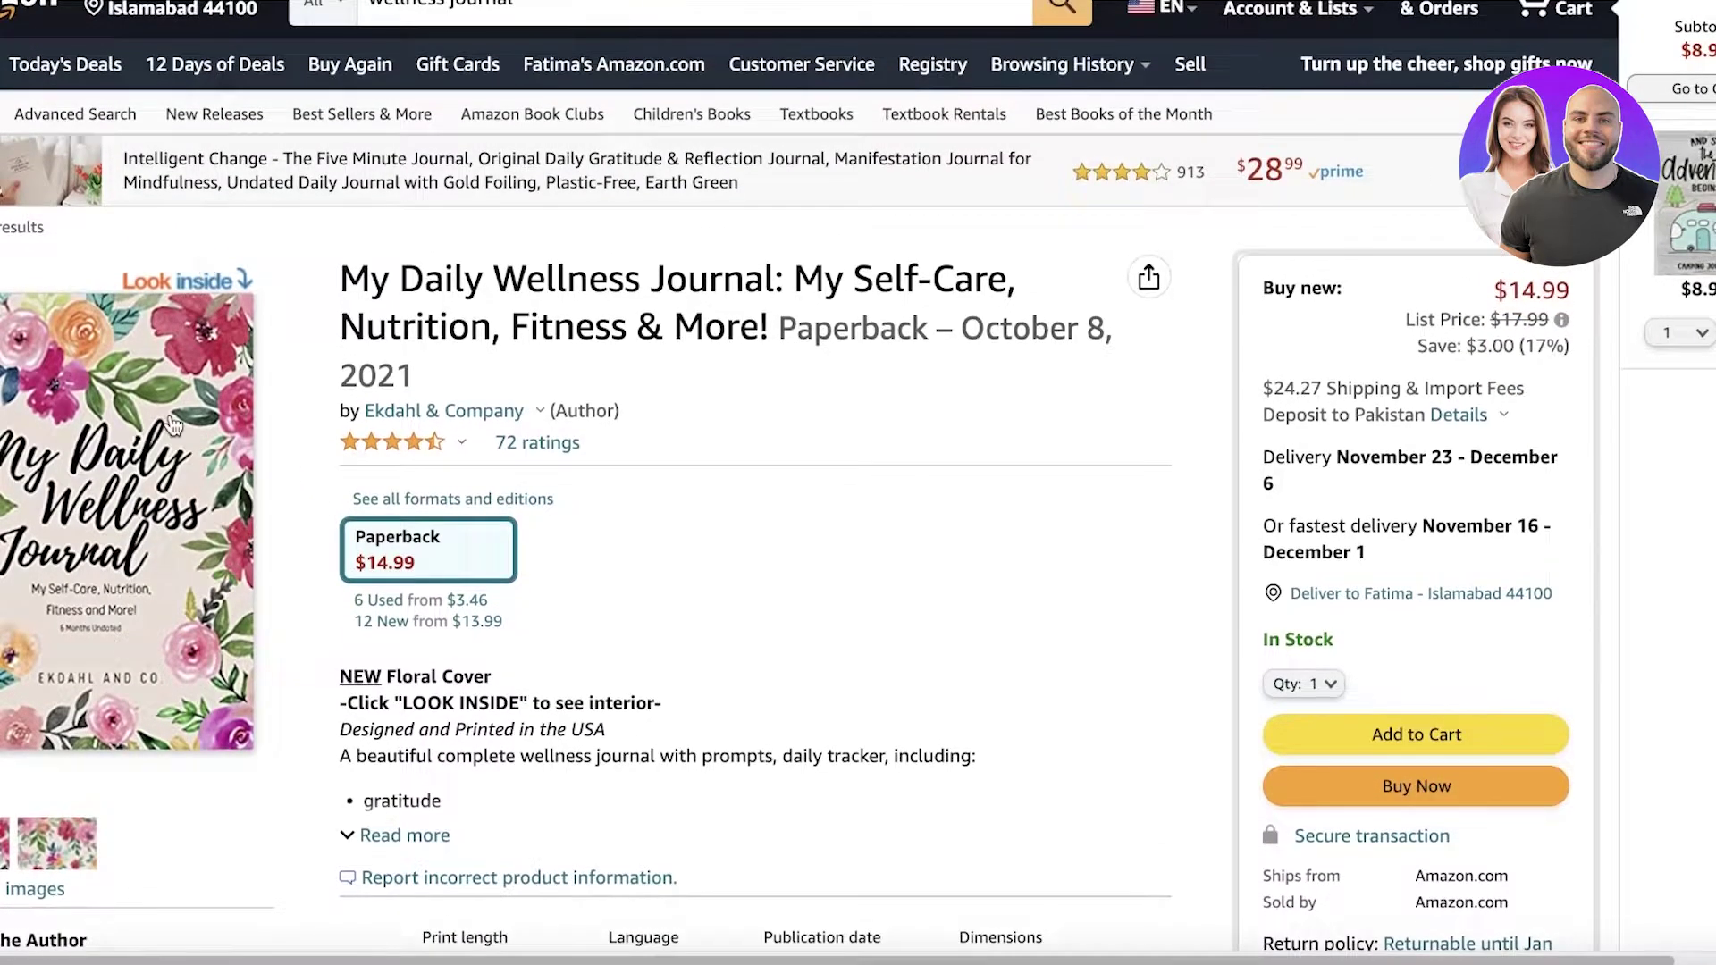
Reopen the wellness journal sample and scroll through its interior pages to the back cover.
click(206, 266)
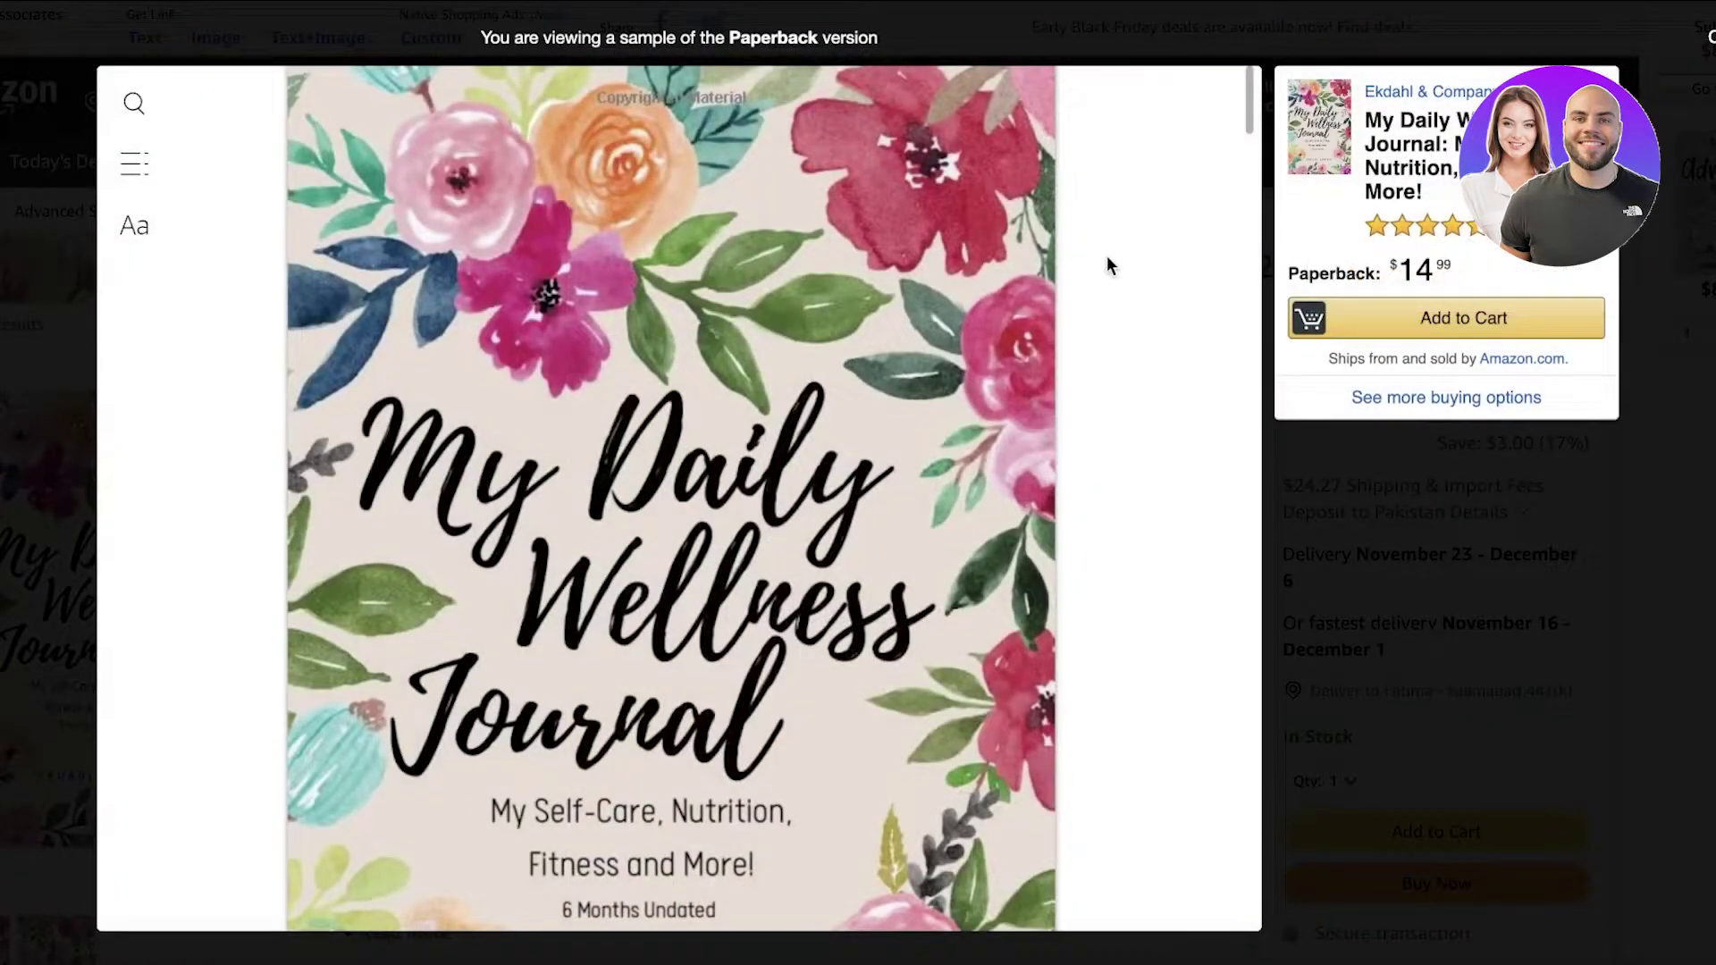
scroll(1108, 261, down, 15)
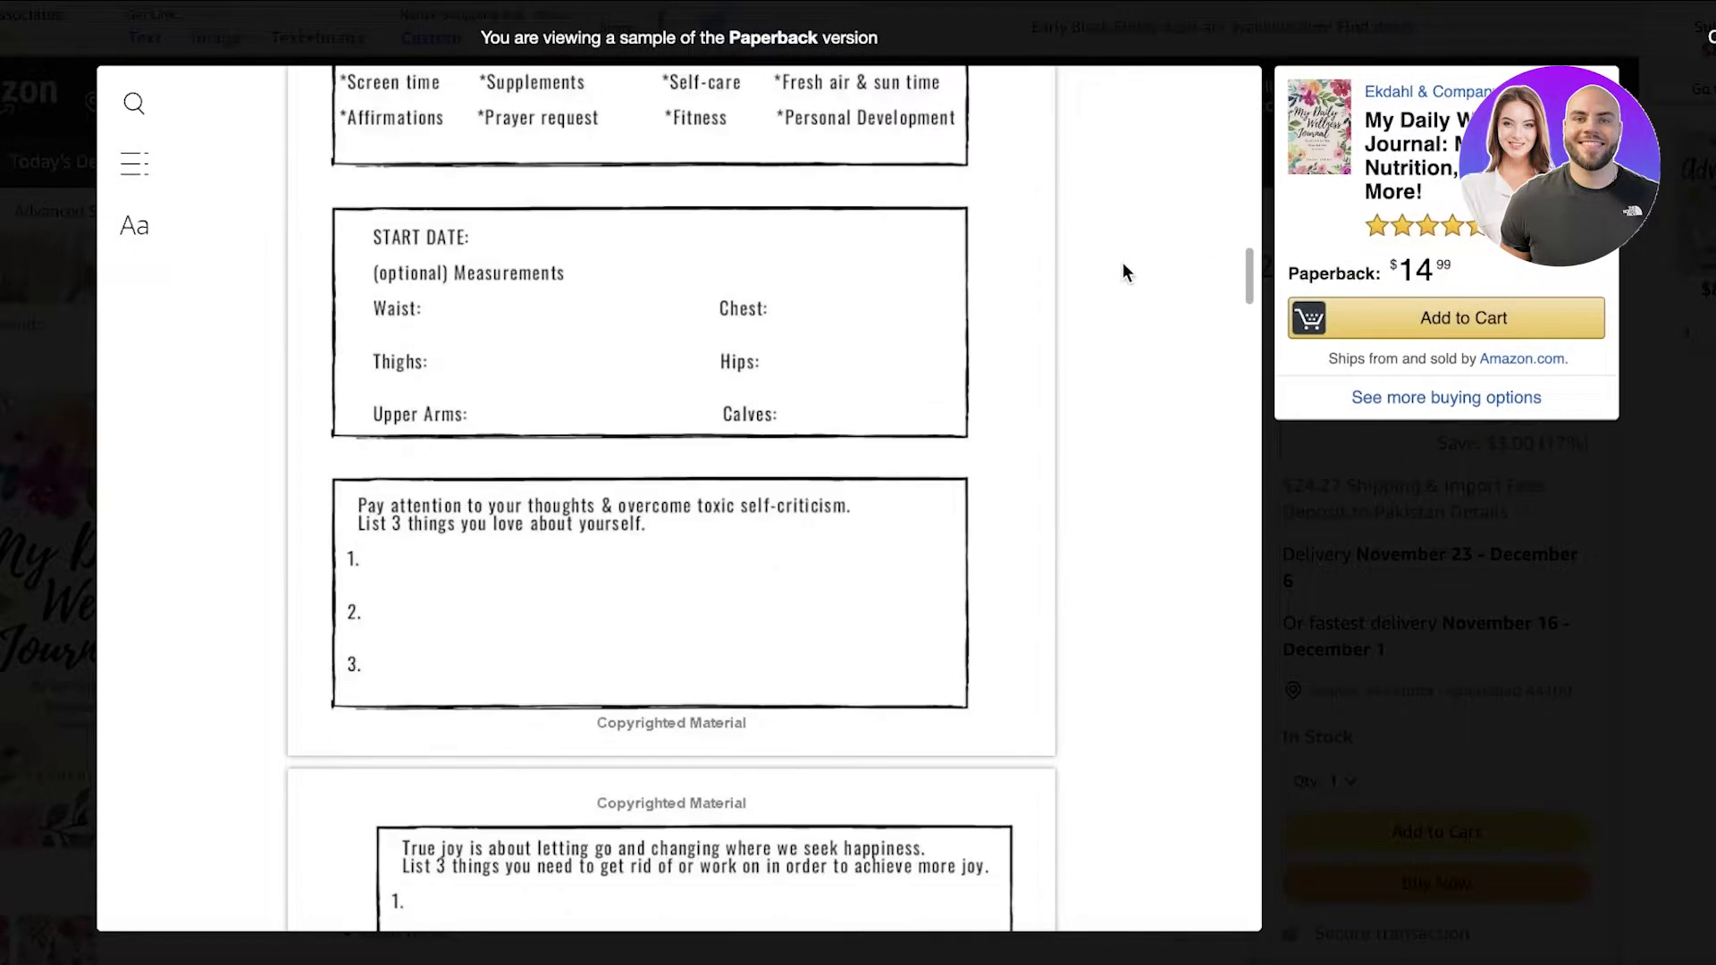
scroll(1122, 263, down, 15)
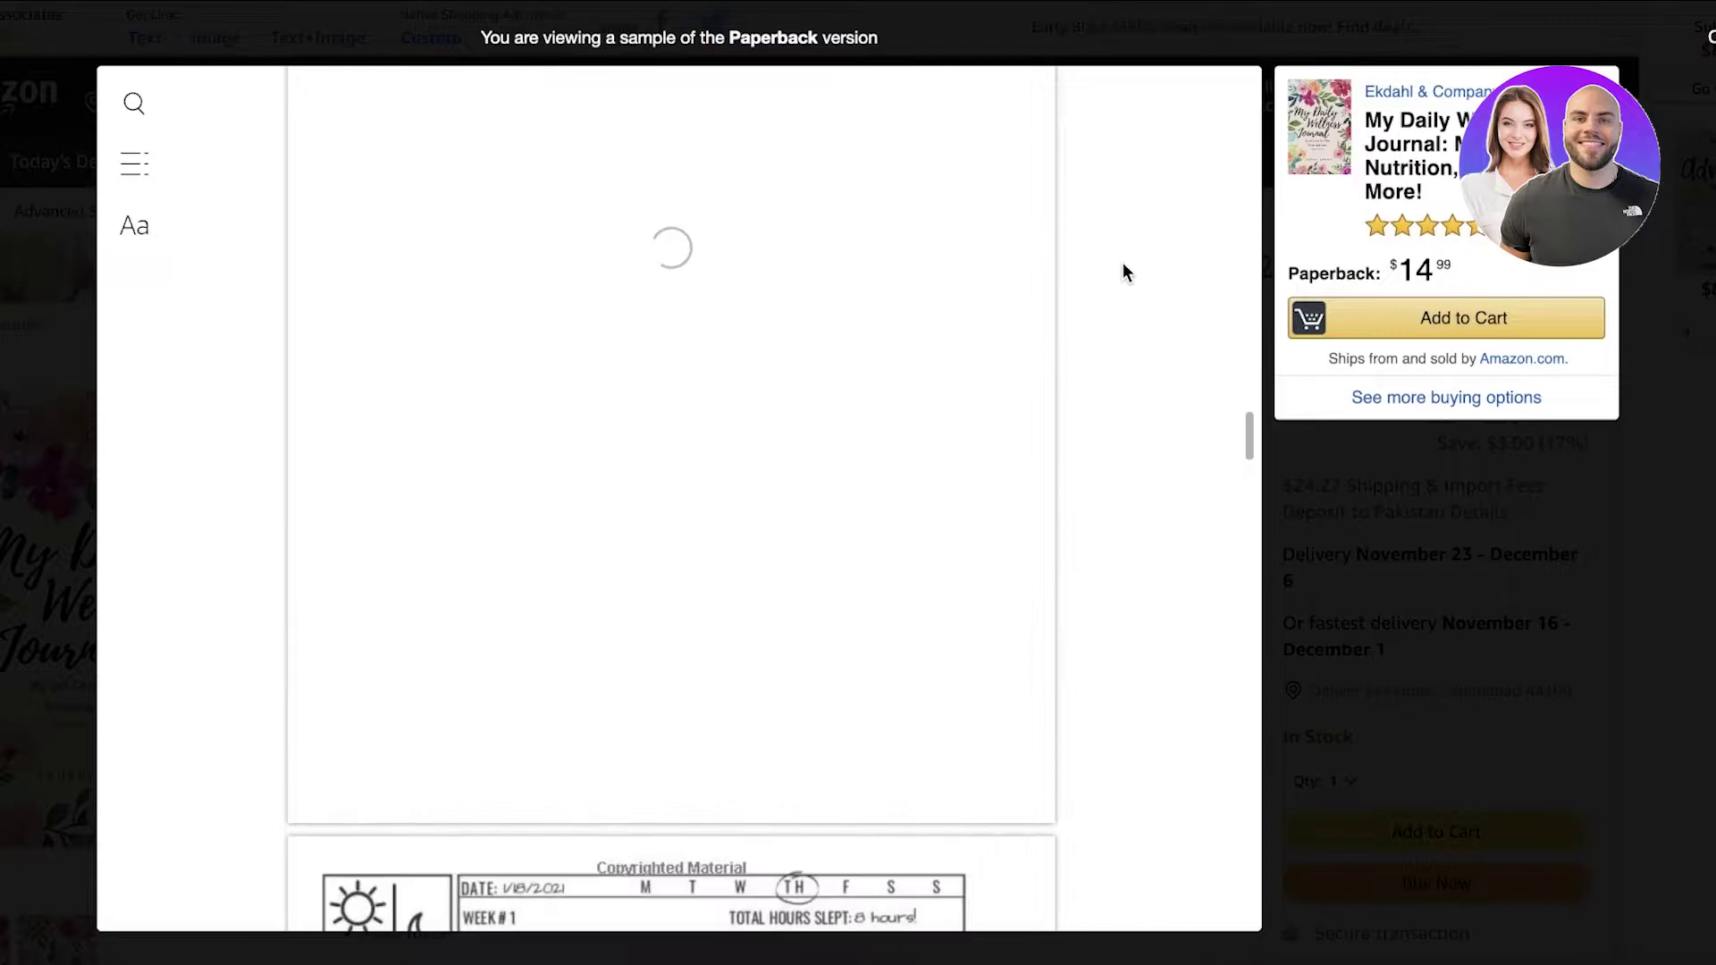
scroll(1123, 262, down, 15)
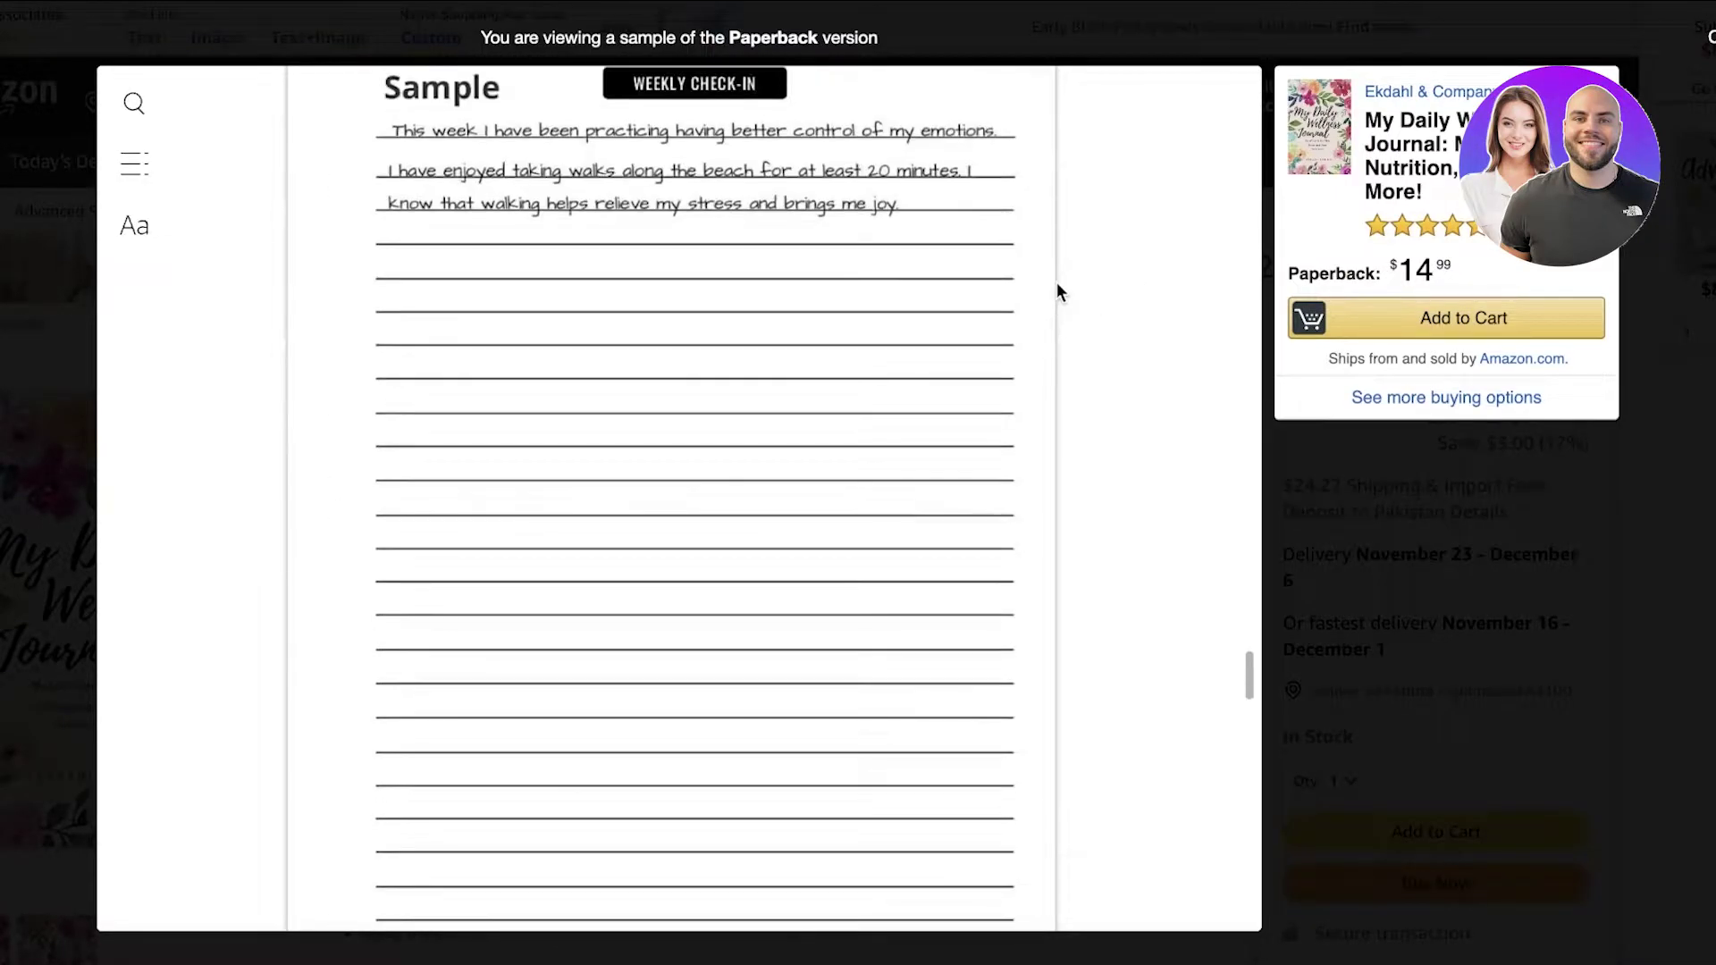
scroll(1061, 299, down, 5)
scroll(1066, 299, down, 15)
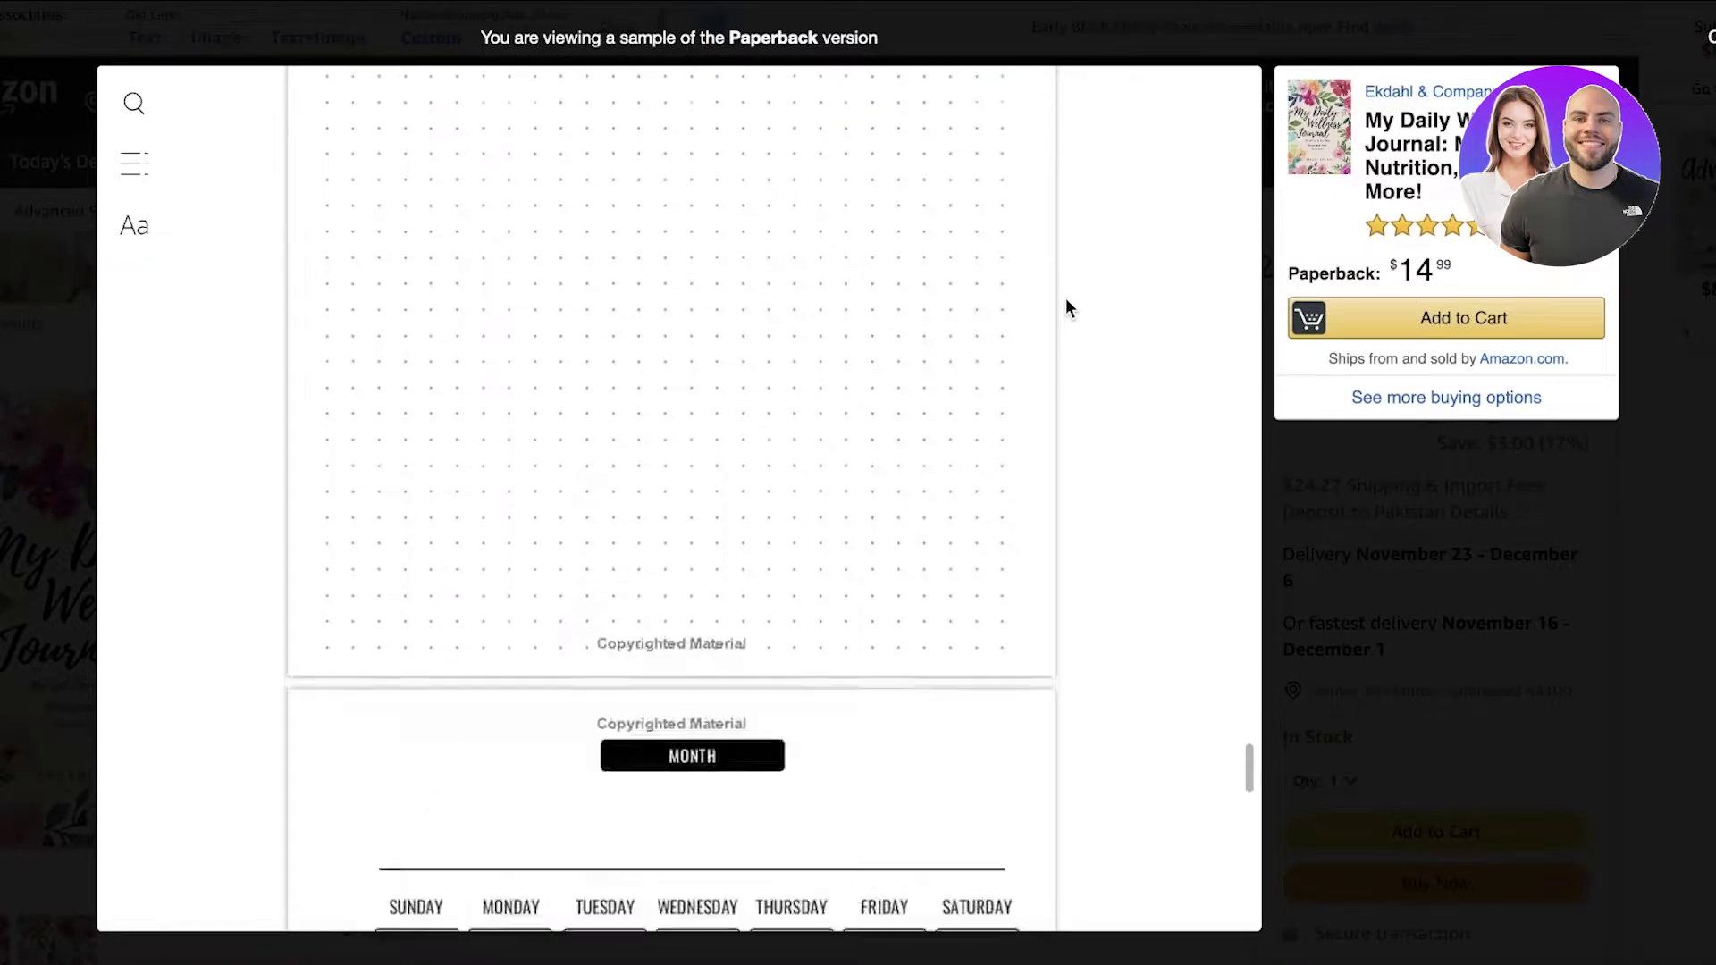
scroll(1059, 277, down, 10)
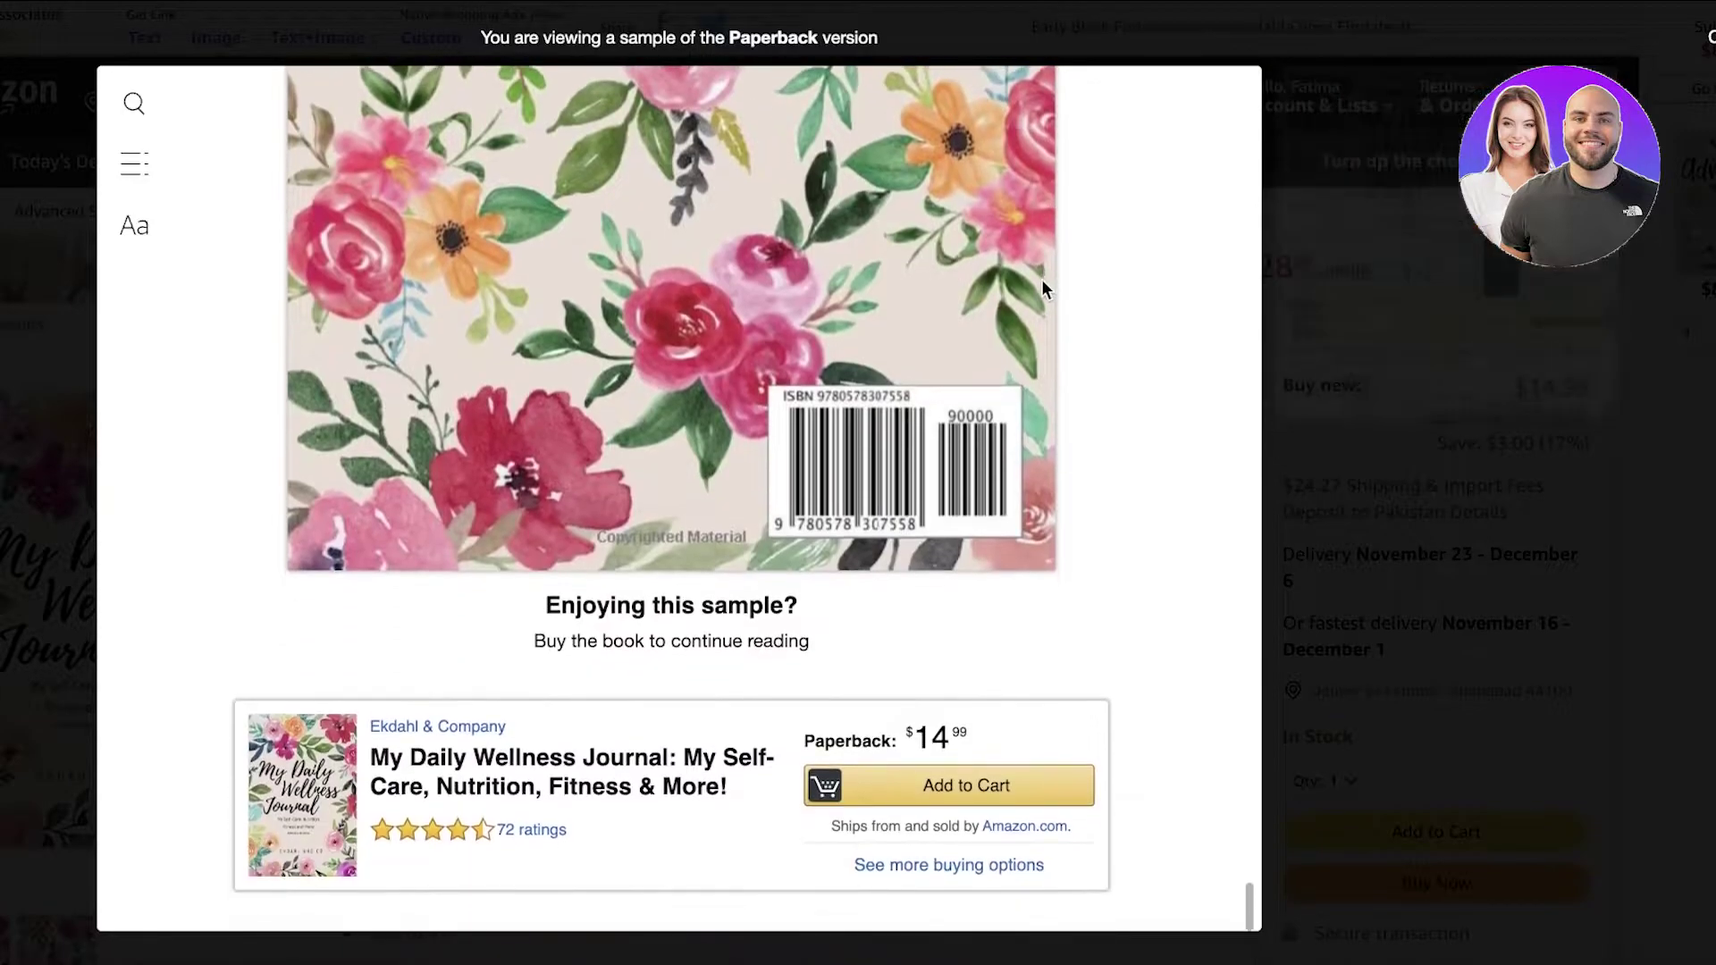
scroll(1042, 284, up, 15)
scroll(1043, 287, up, 15)
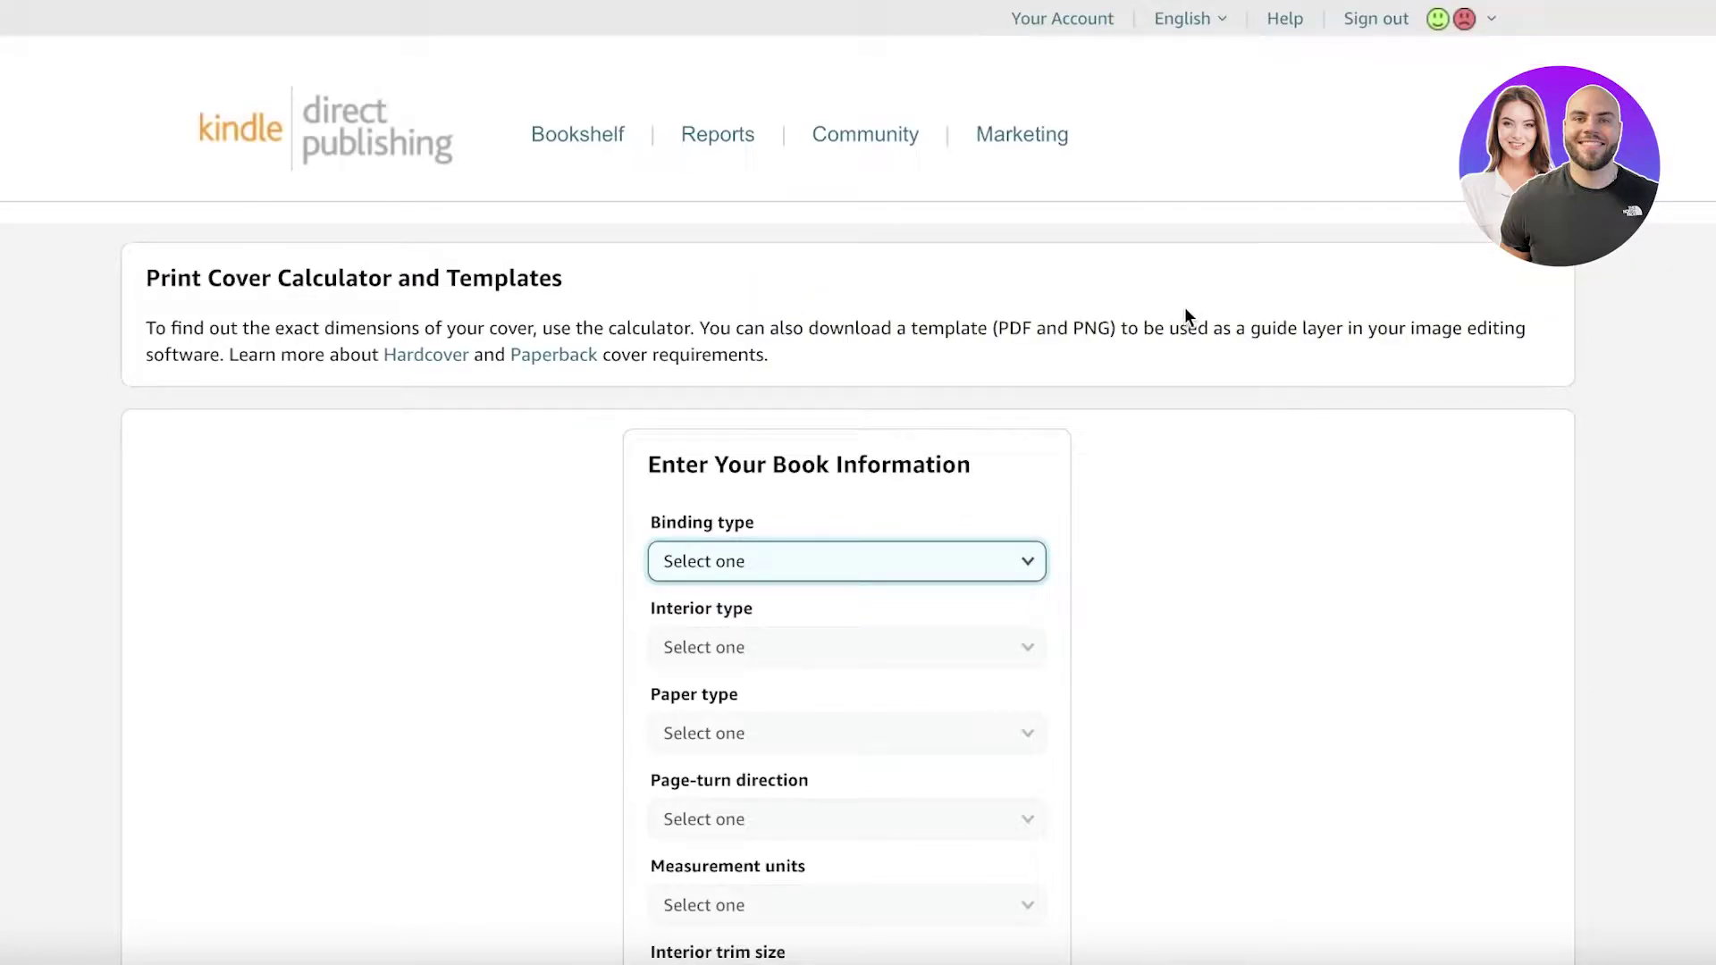
scroll(1184, 315, down, 3)
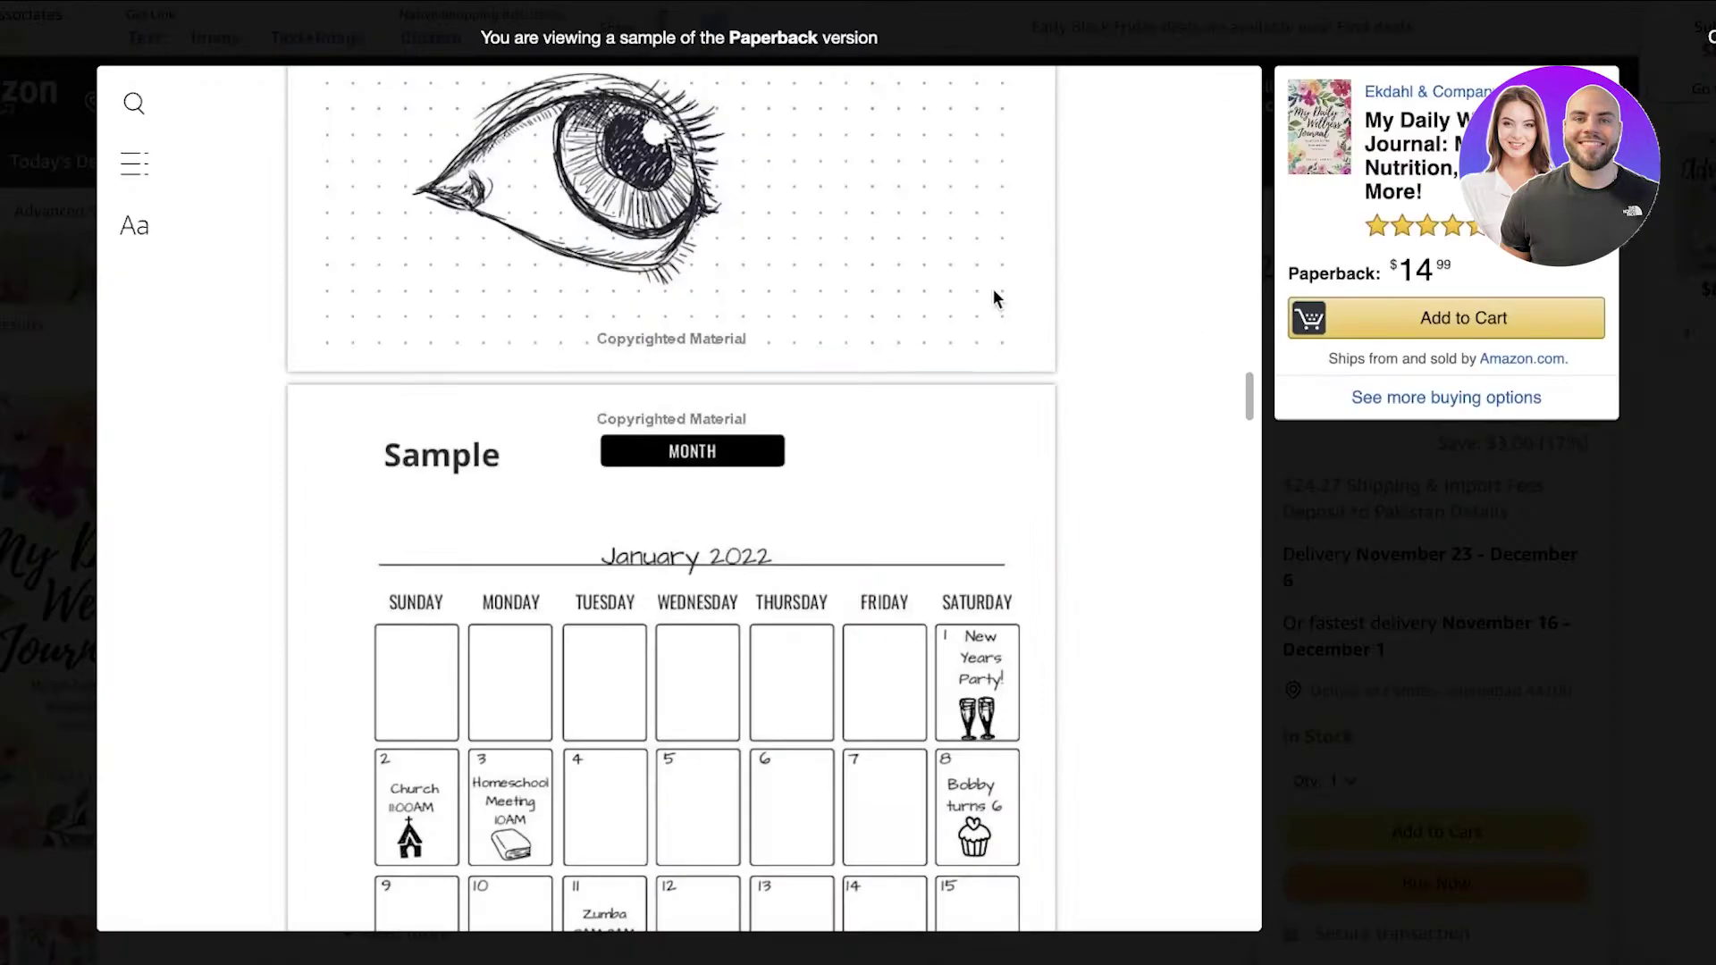
scroll(956, 335, up, 15)
scroll(941, 393, down, 3)
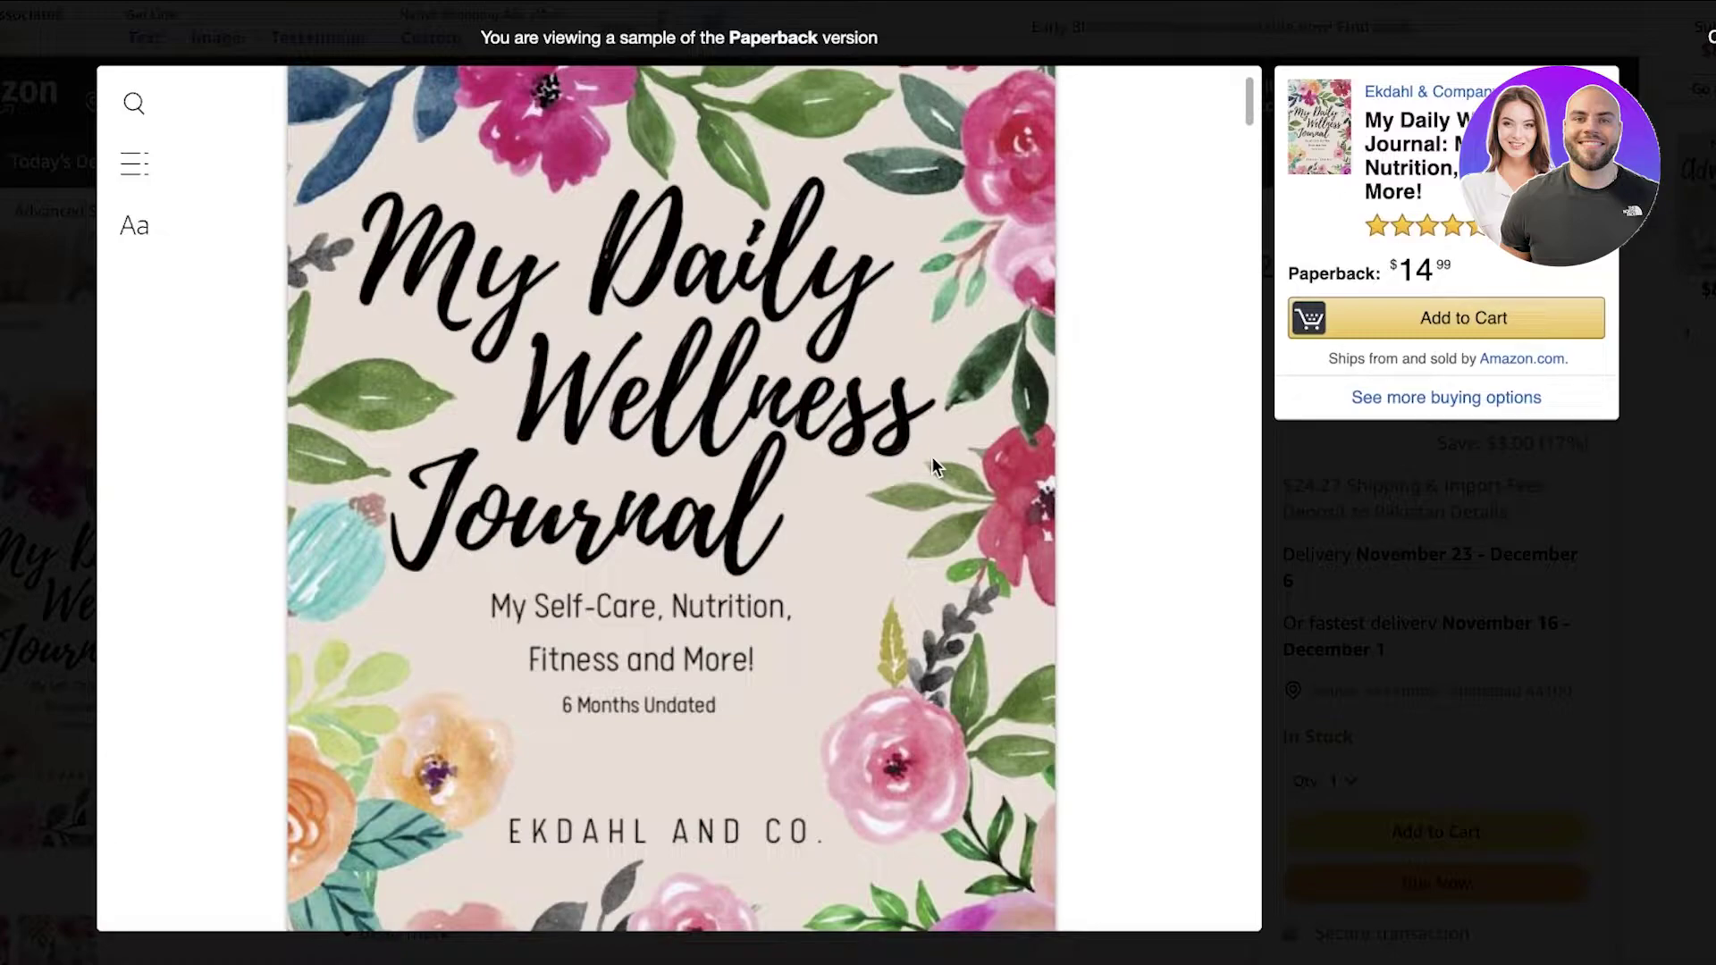
scroll(931, 455, up, 2)
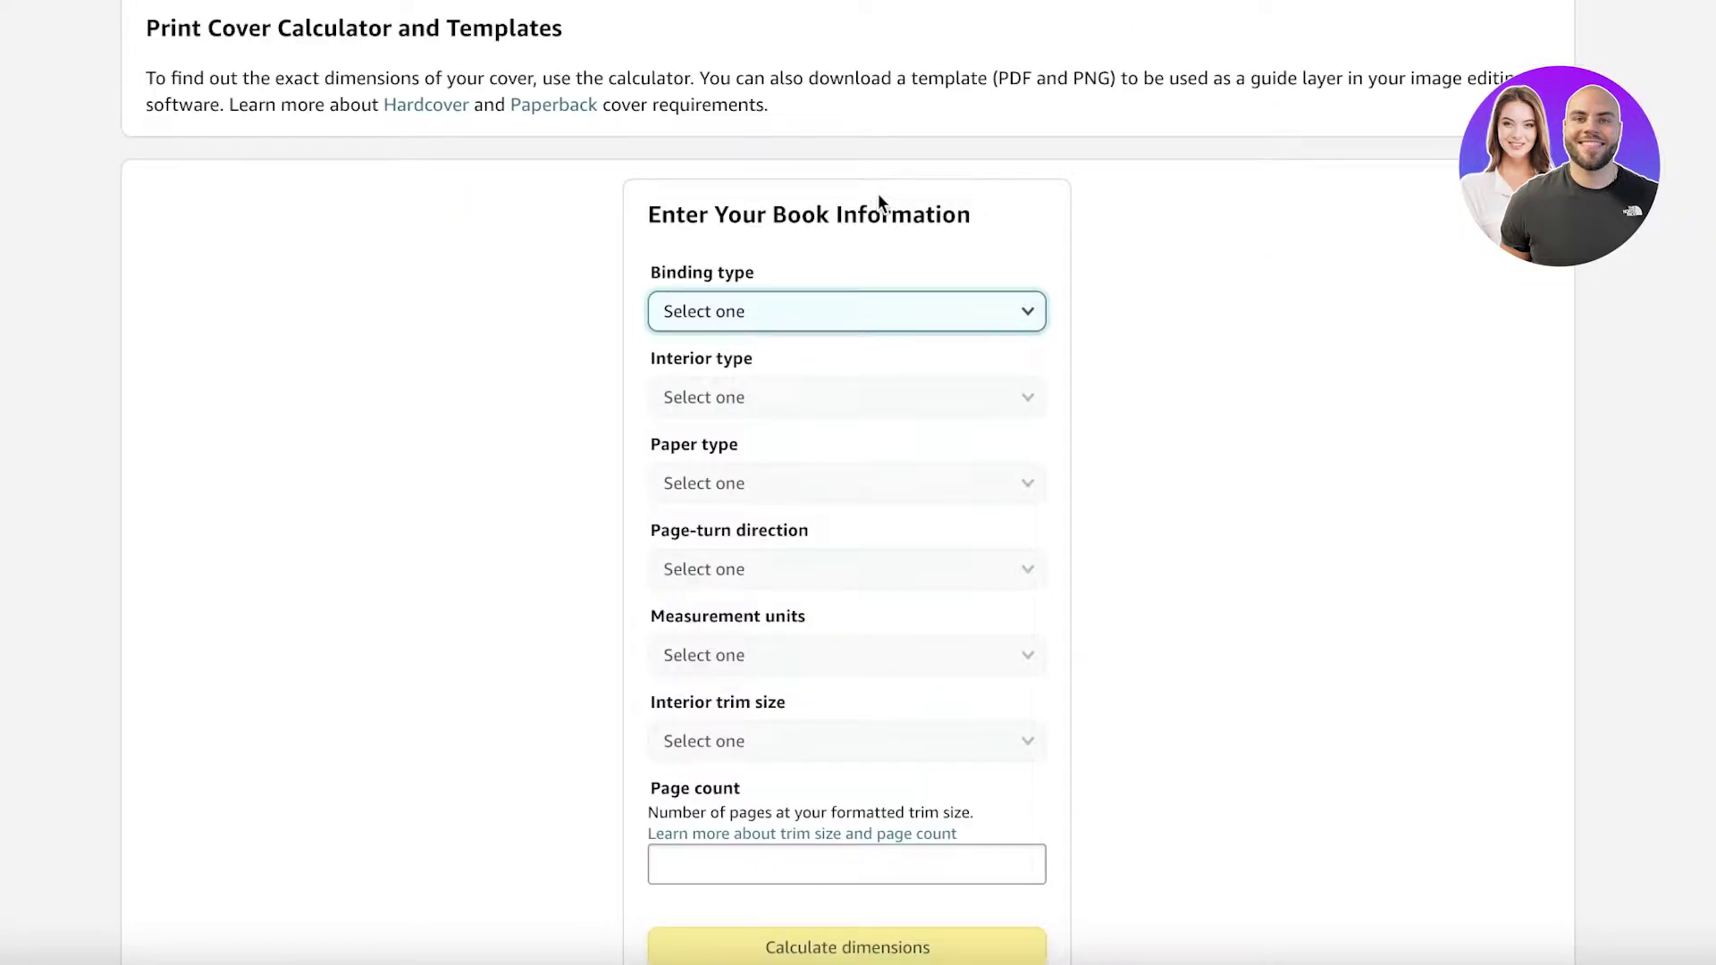
Choose Paperback binding, Standard color interior, White paper and Left to Right page turn.
click(823, 310)
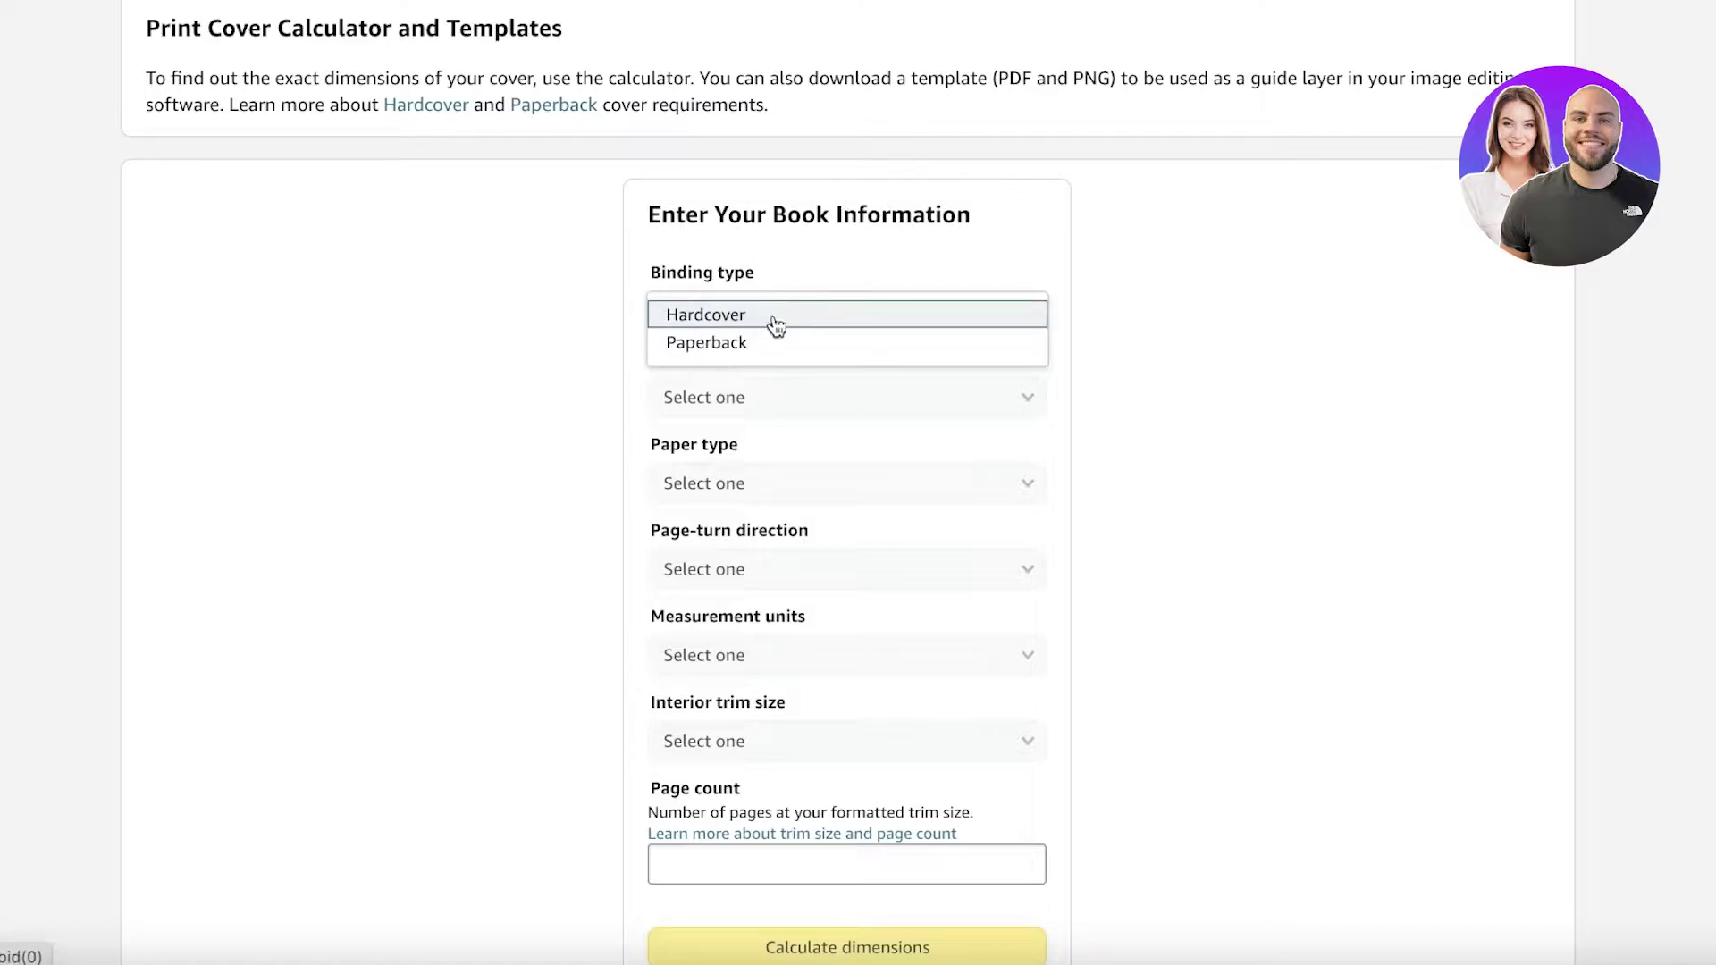
click(719, 343)
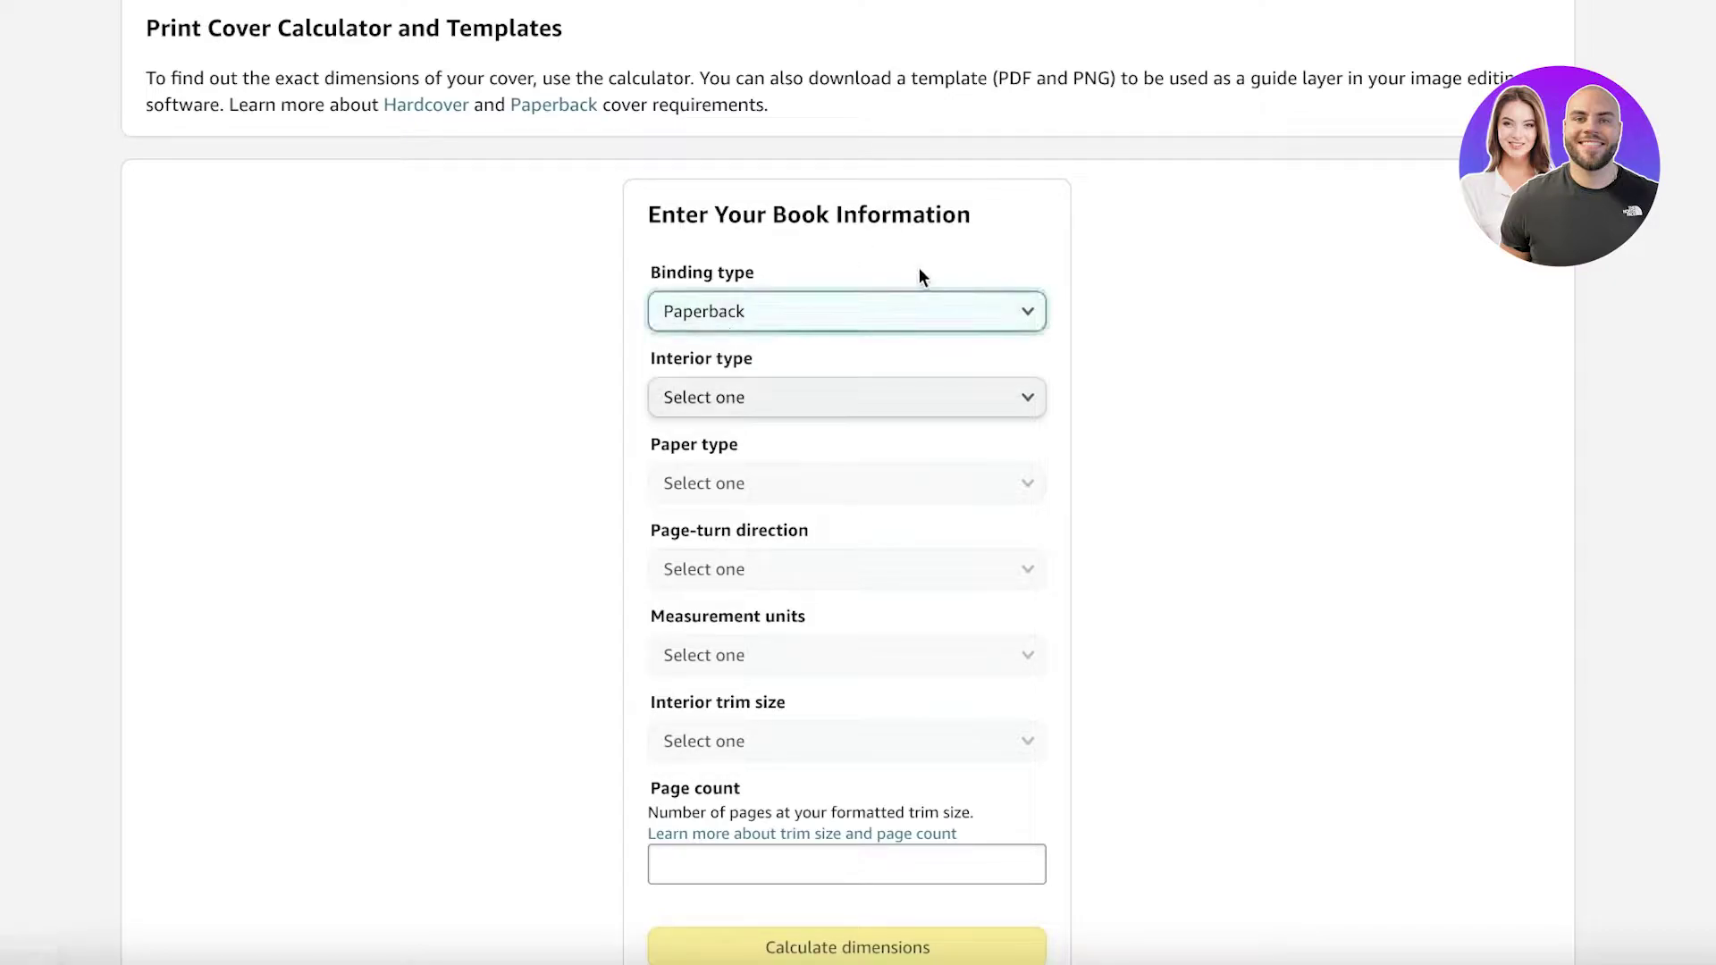
scroll(919, 267, down, 1)
click(786, 386)
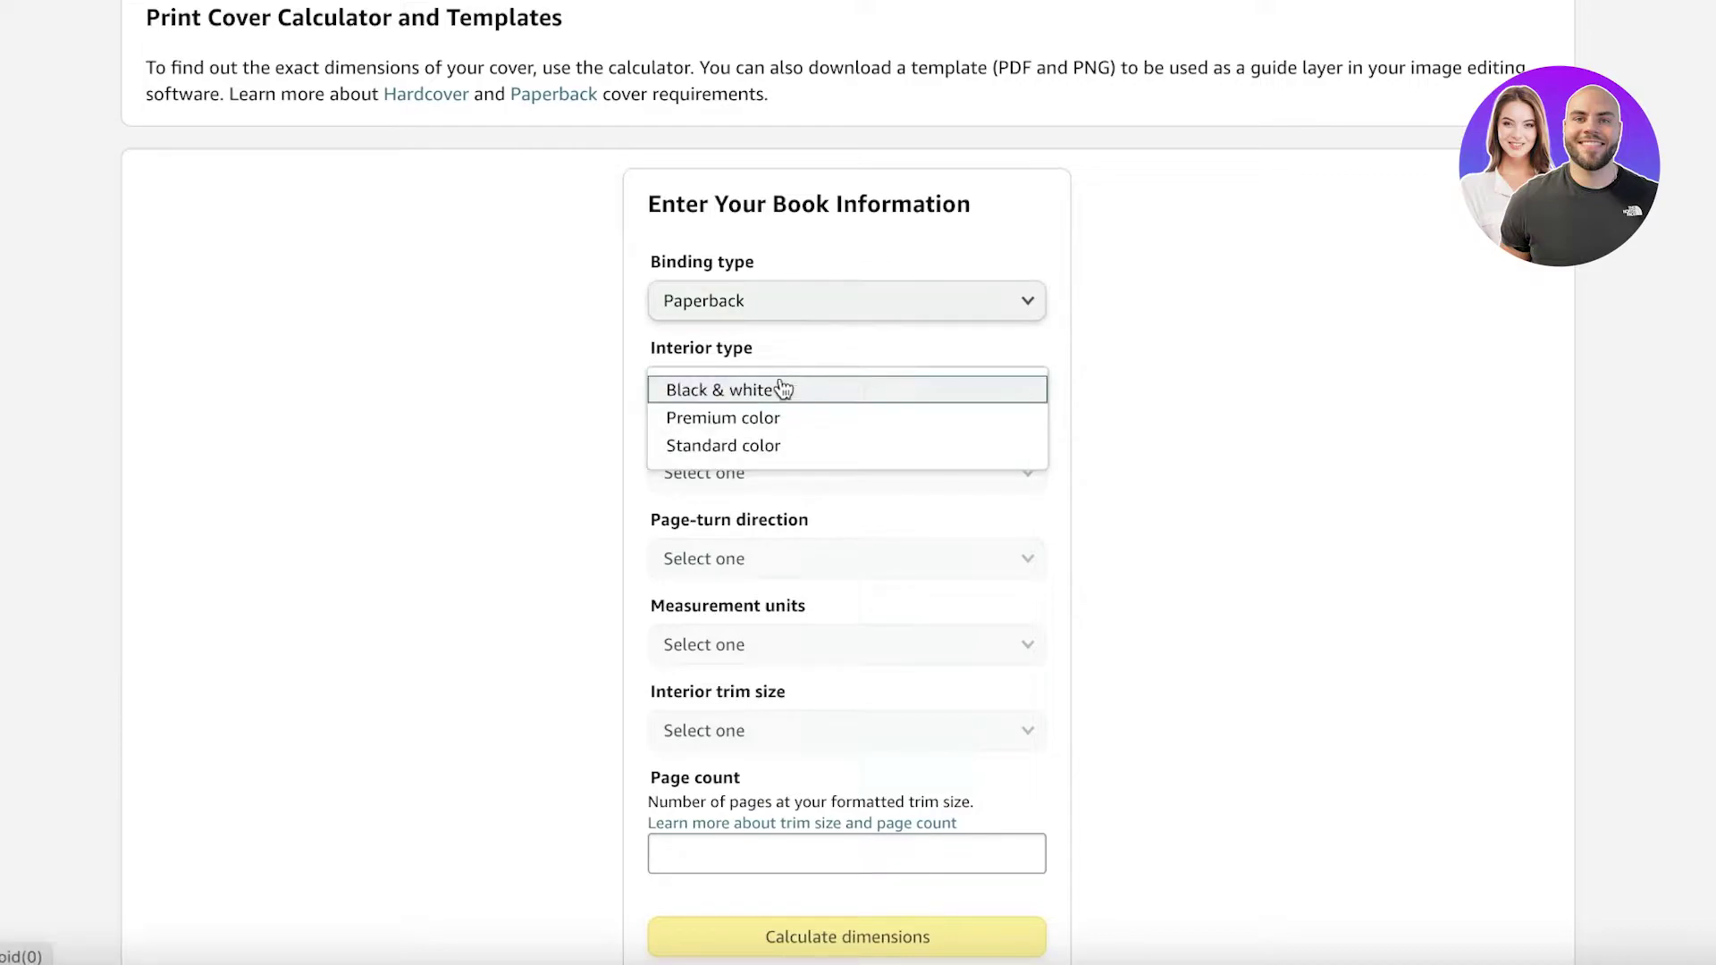
click(701, 390)
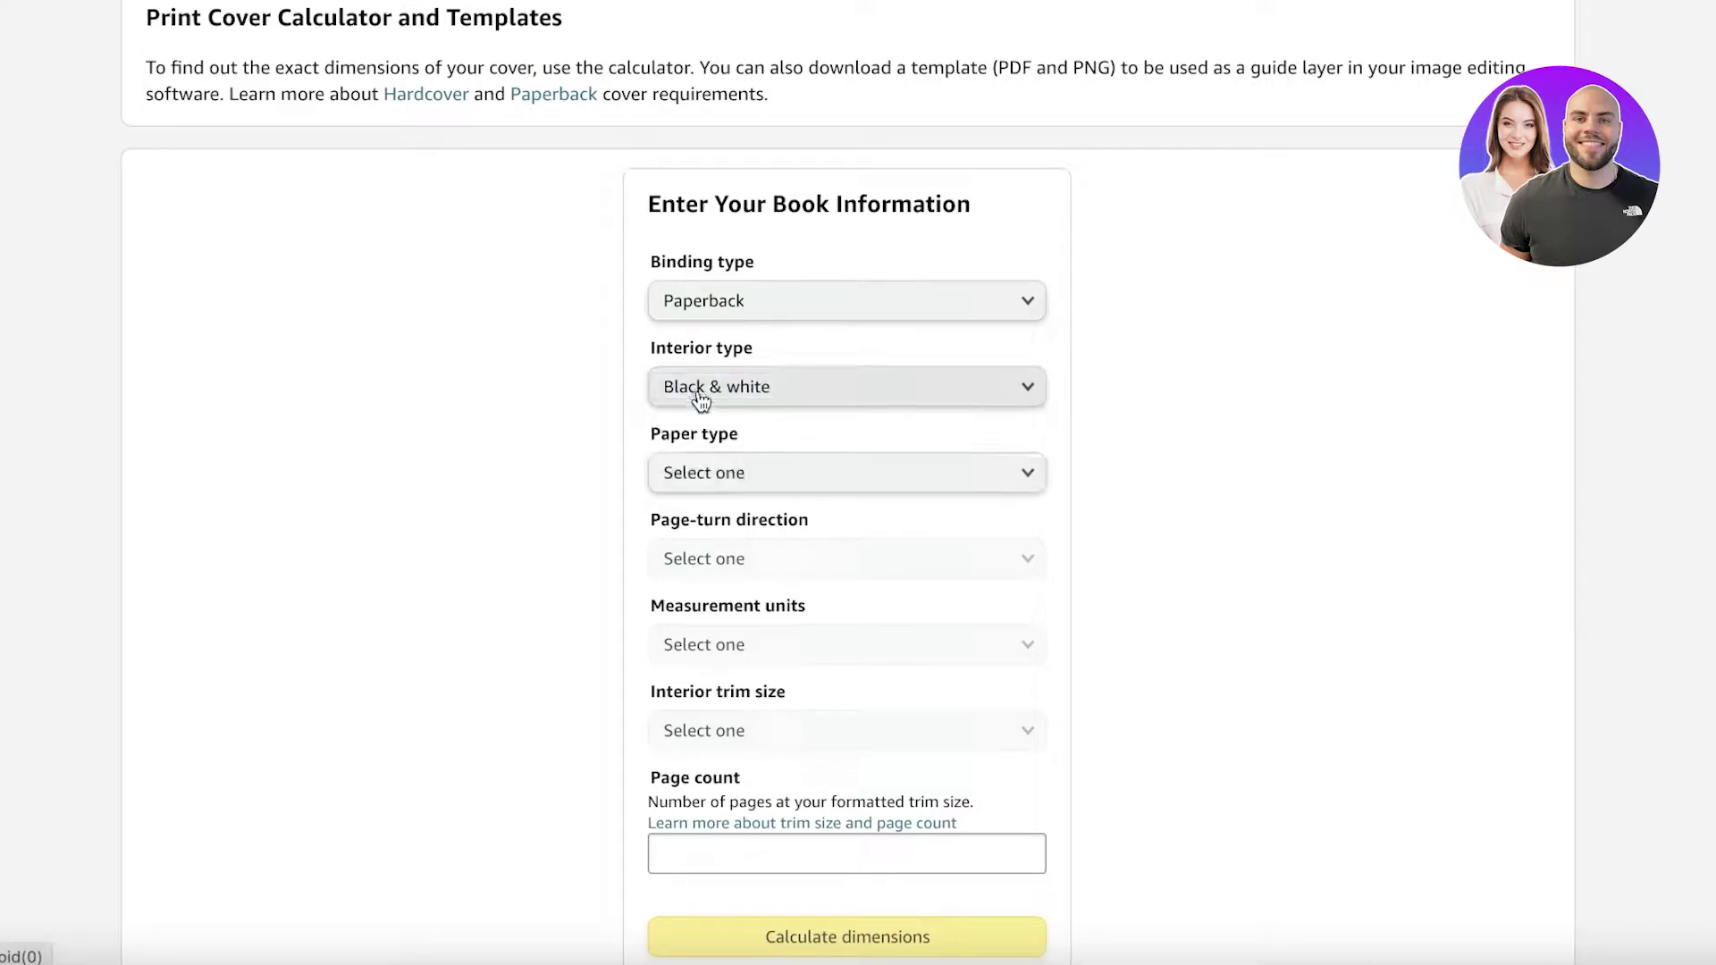
click(758, 374)
click(737, 447)
click(737, 460)
click(739, 471)
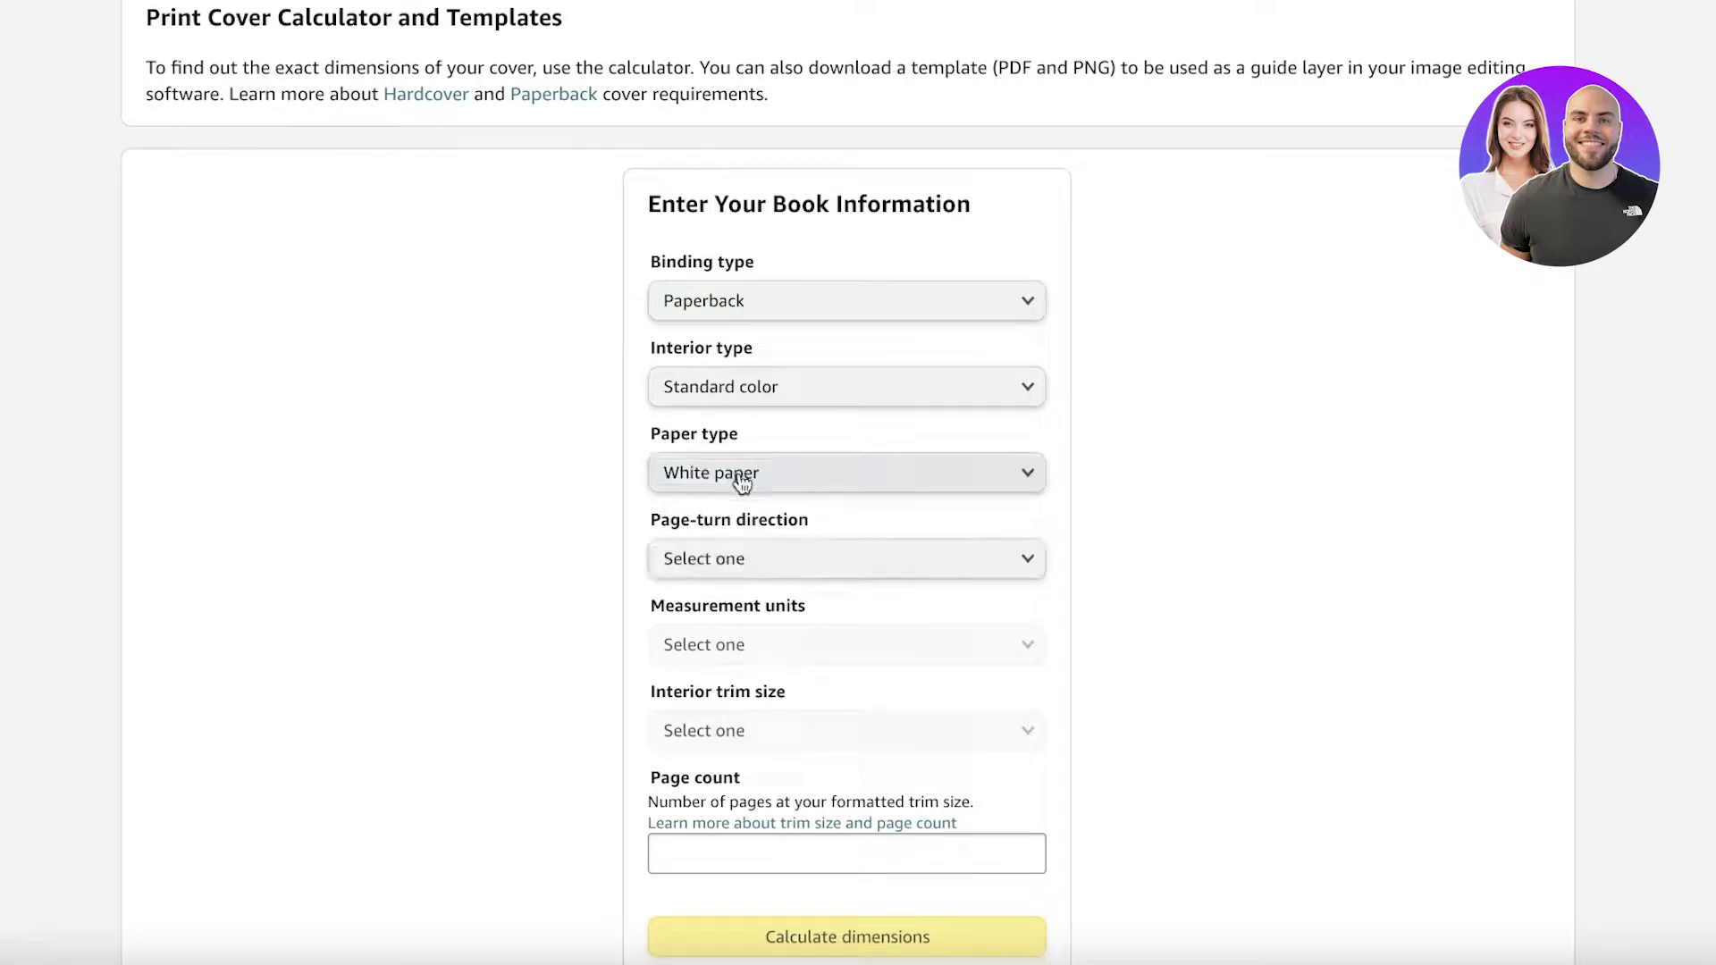
click(751, 558)
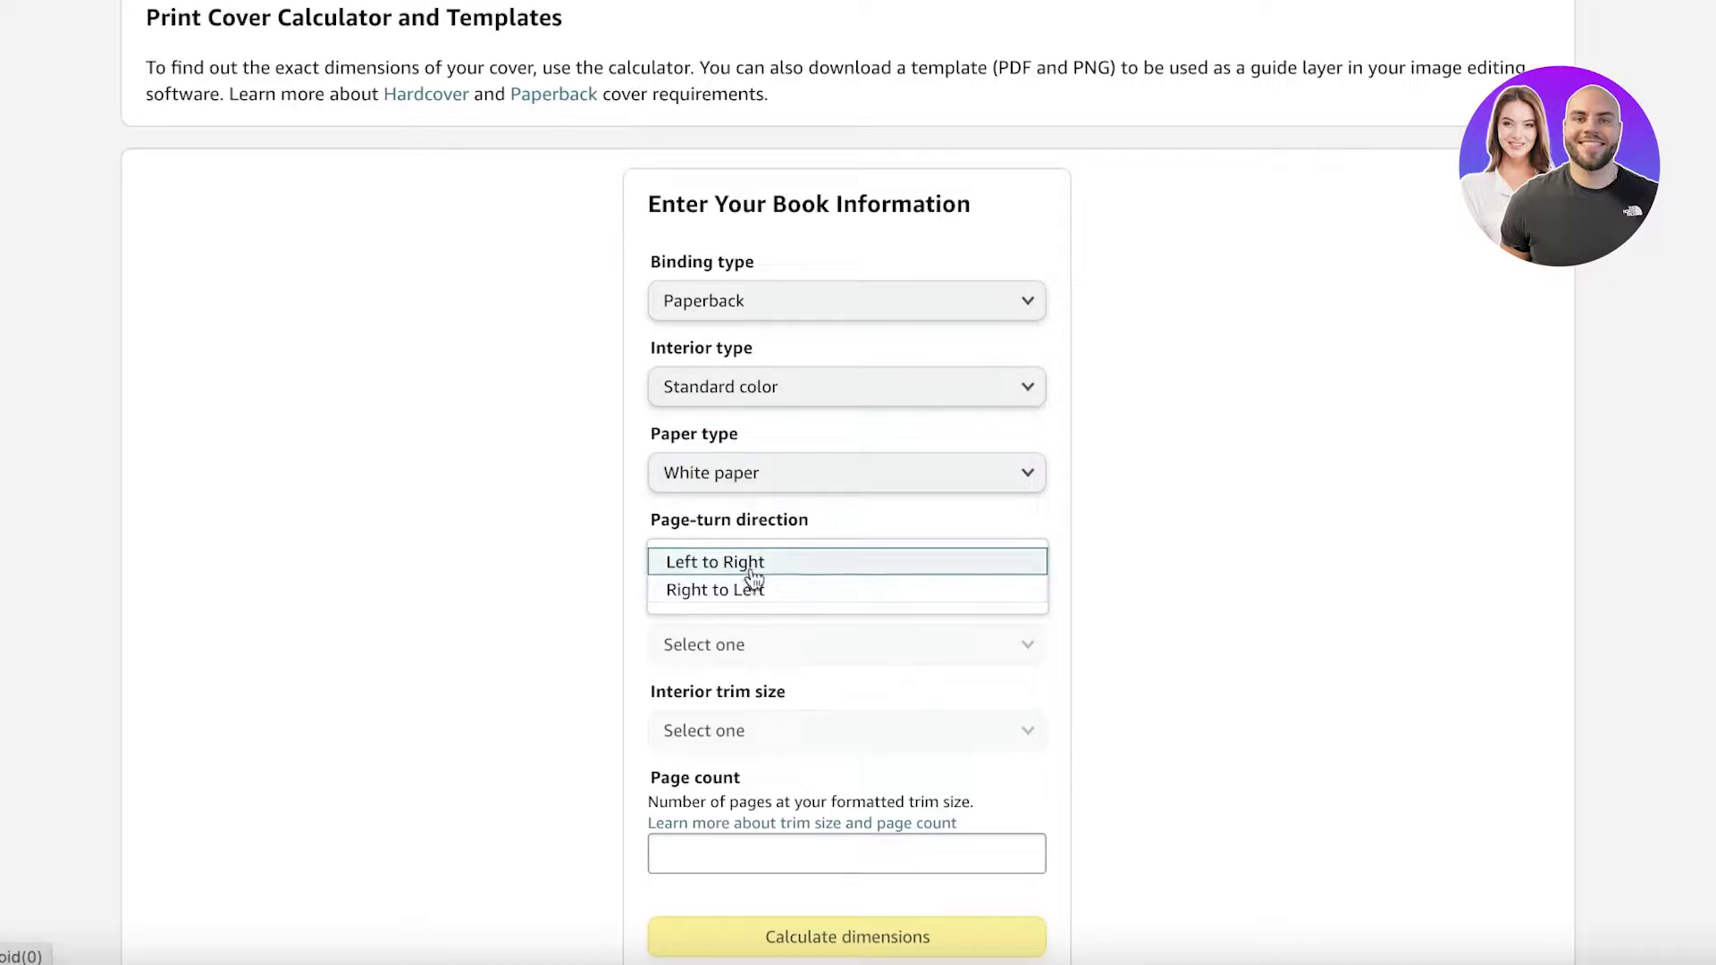
click(752, 563)
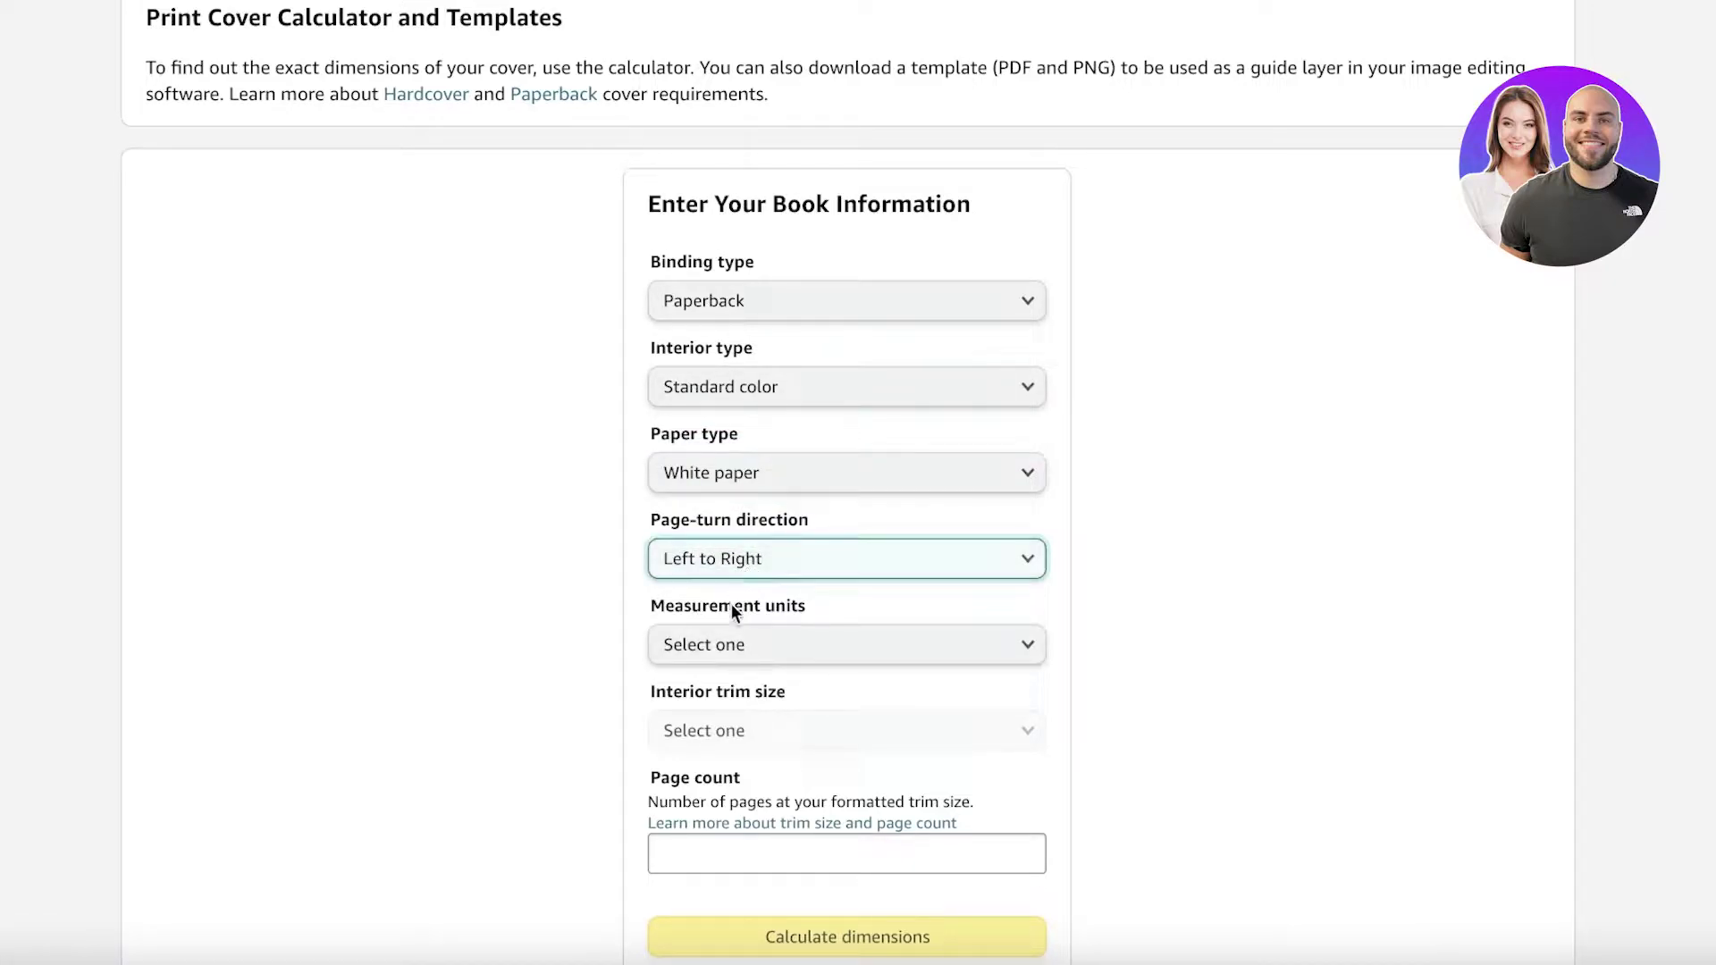
Set measurement units to Inches, trim size to 6 x 9 in, and page count to 60.
click(729, 643)
click(729, 646)
scroll(674, 630, down, 3)
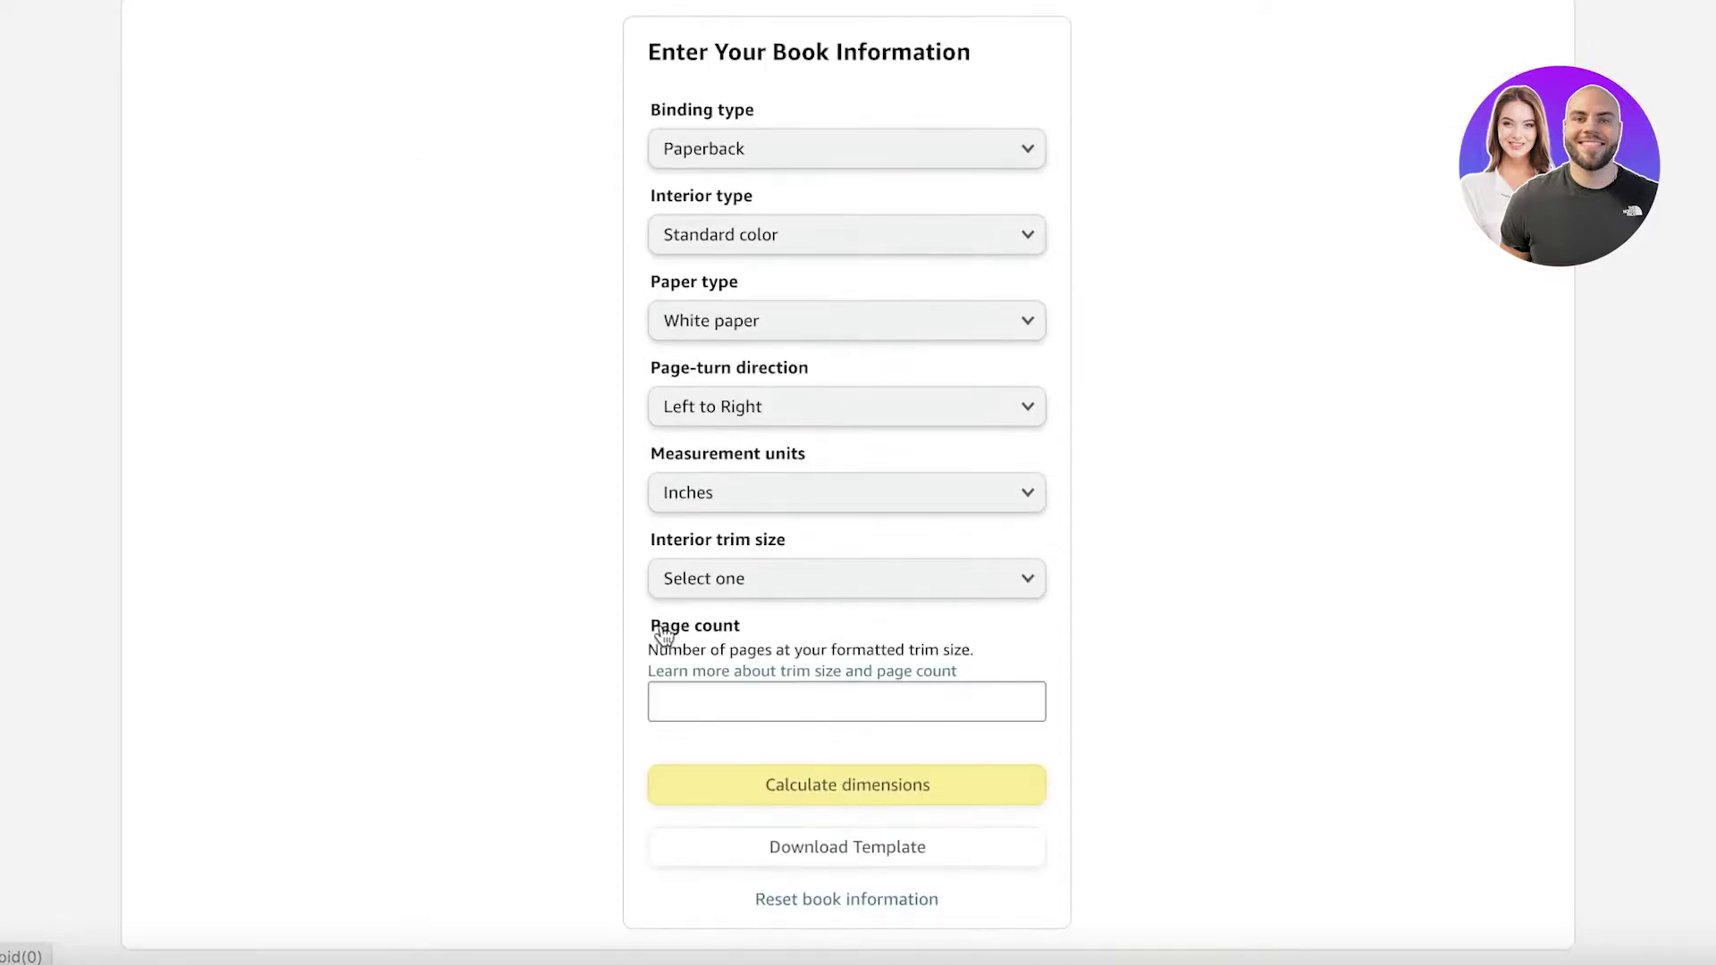
click(711, 522)
click(568, 501)
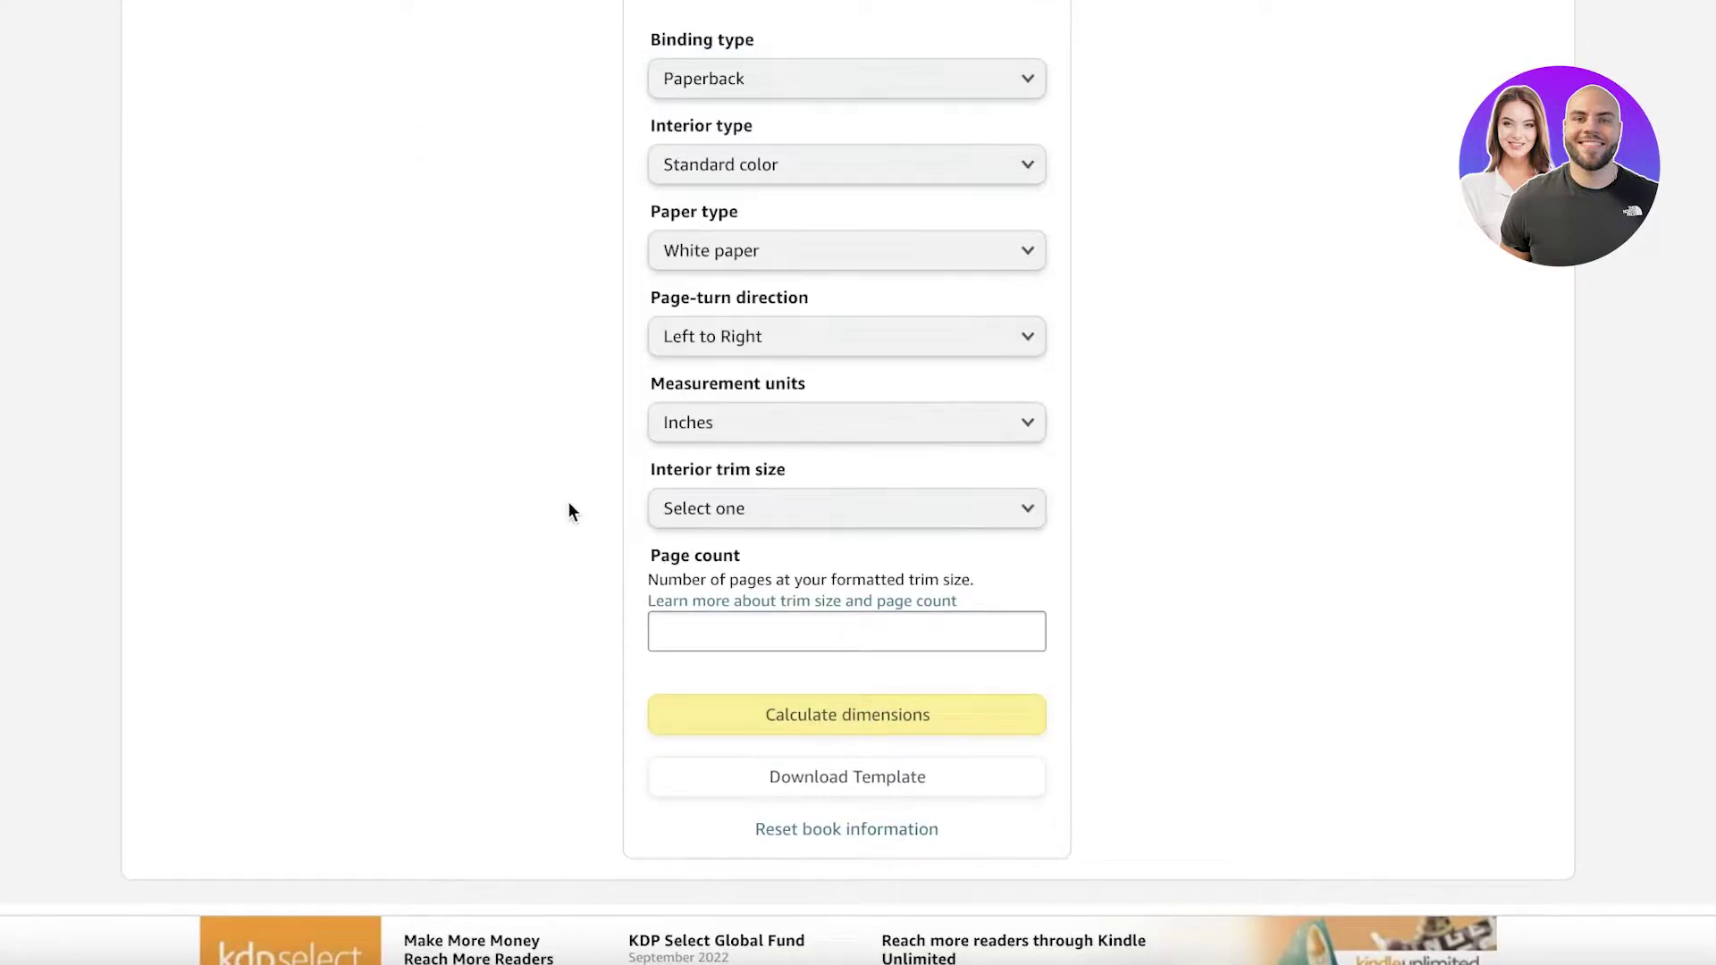
click(748, 511)
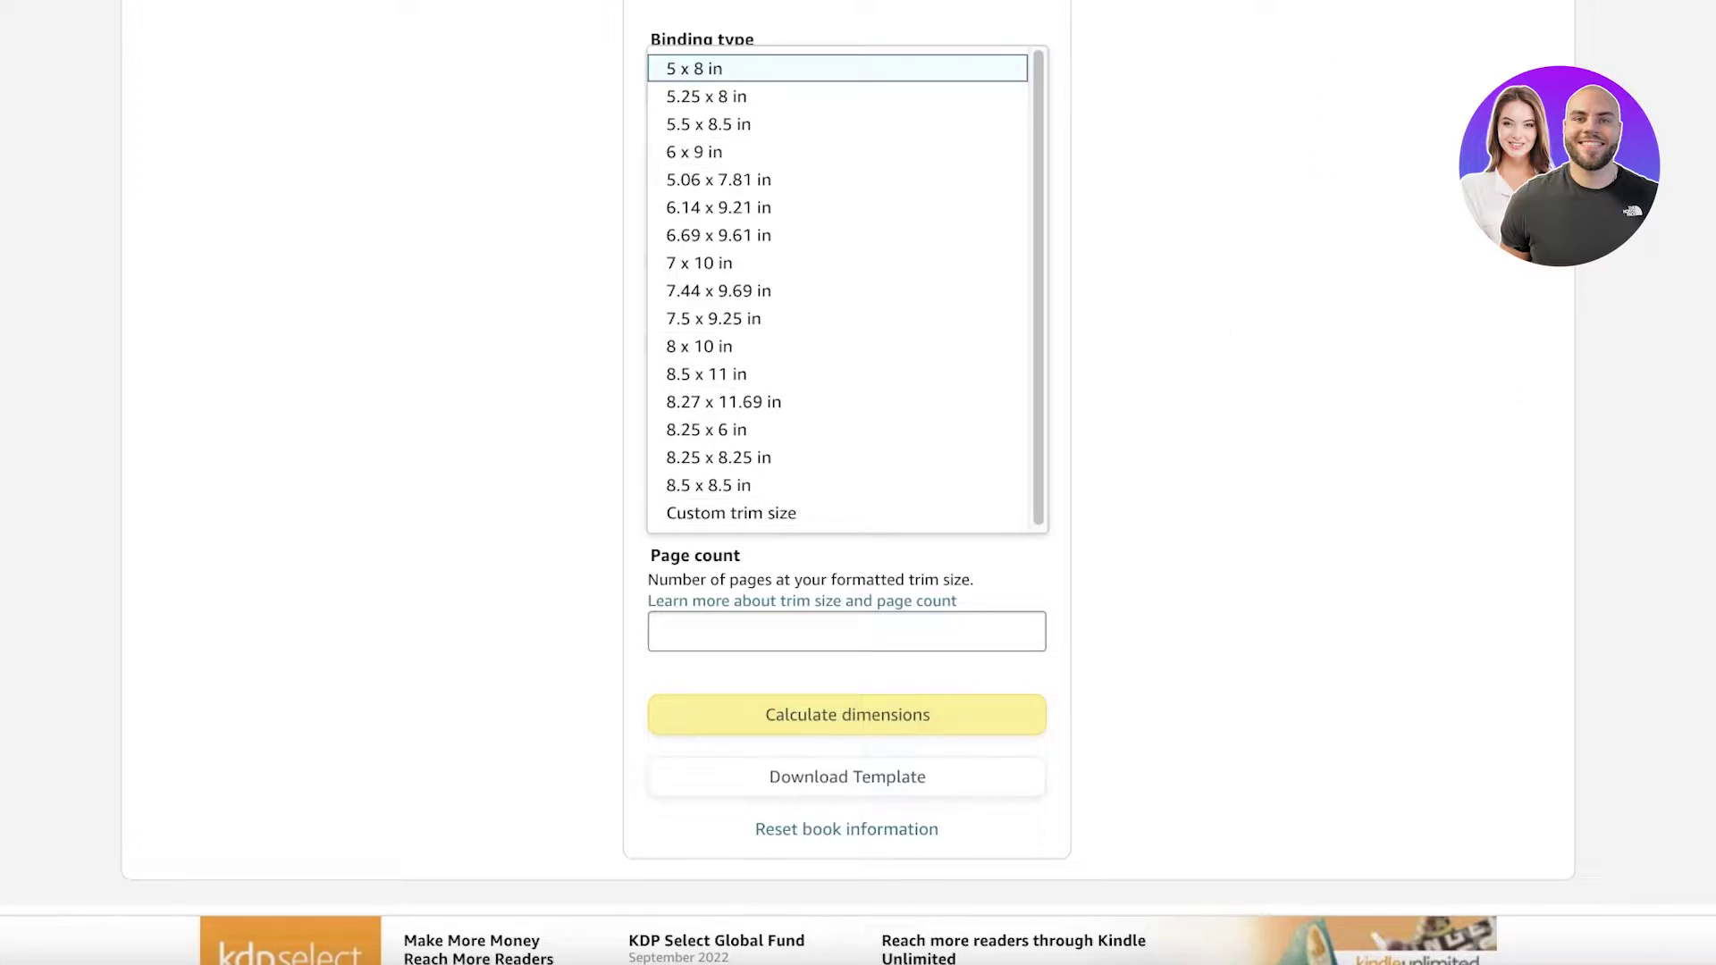
click(783, 154)
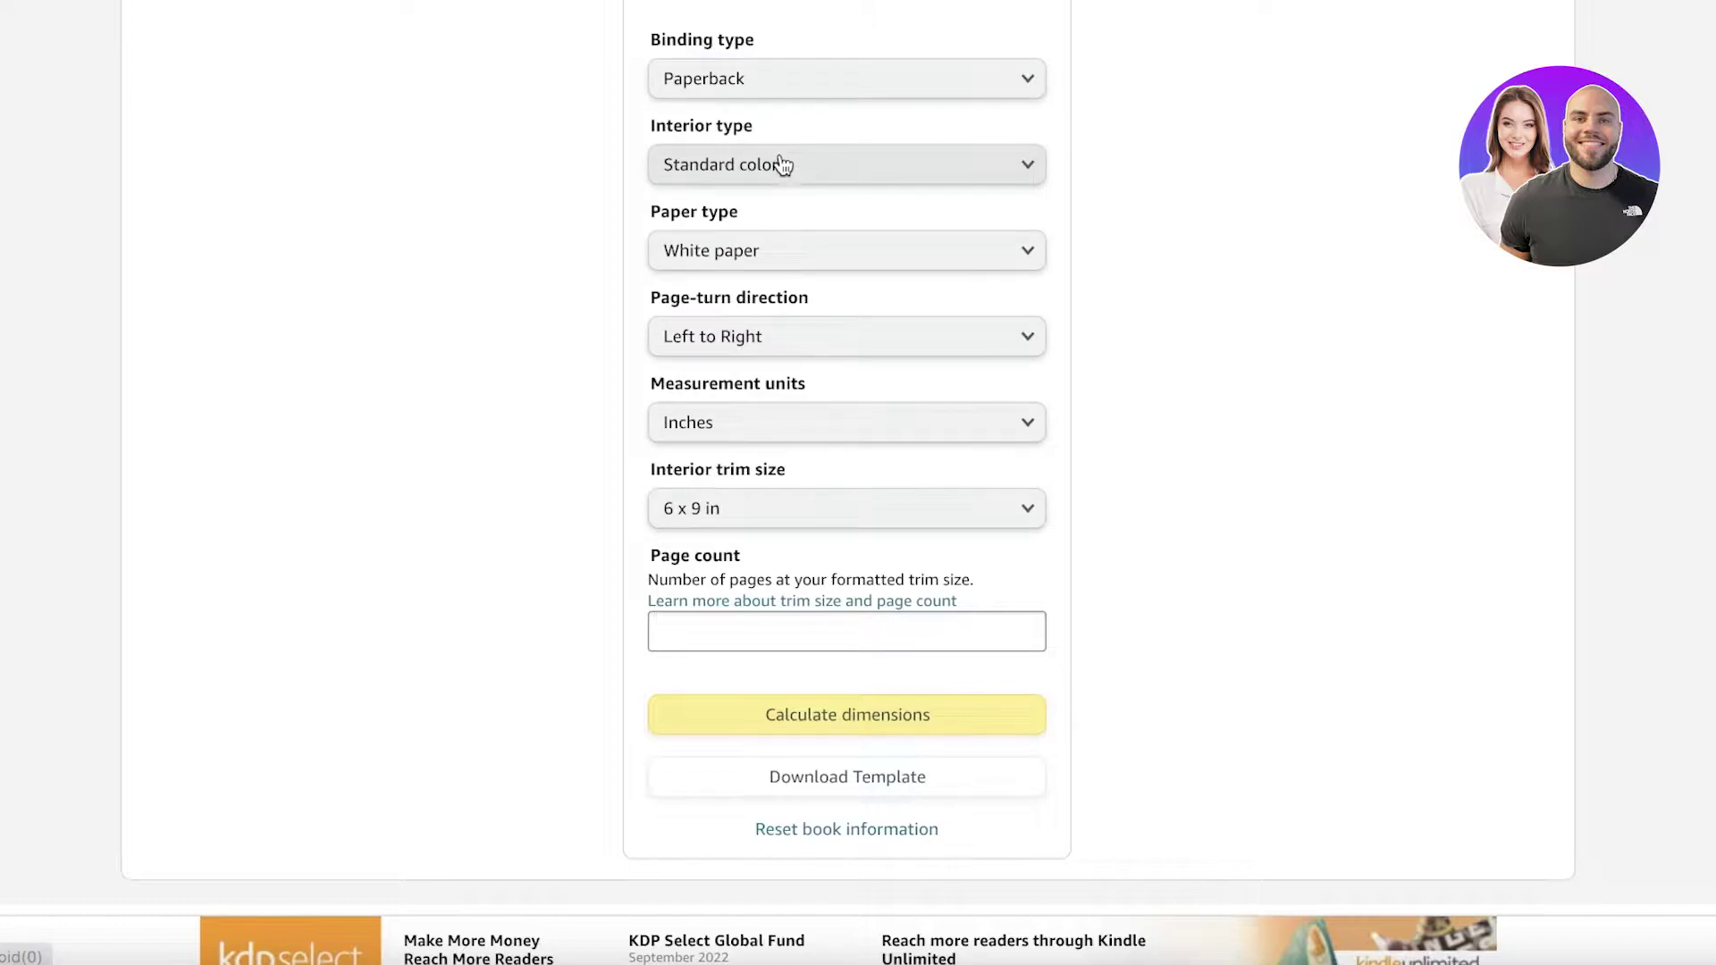
click(797, 630)
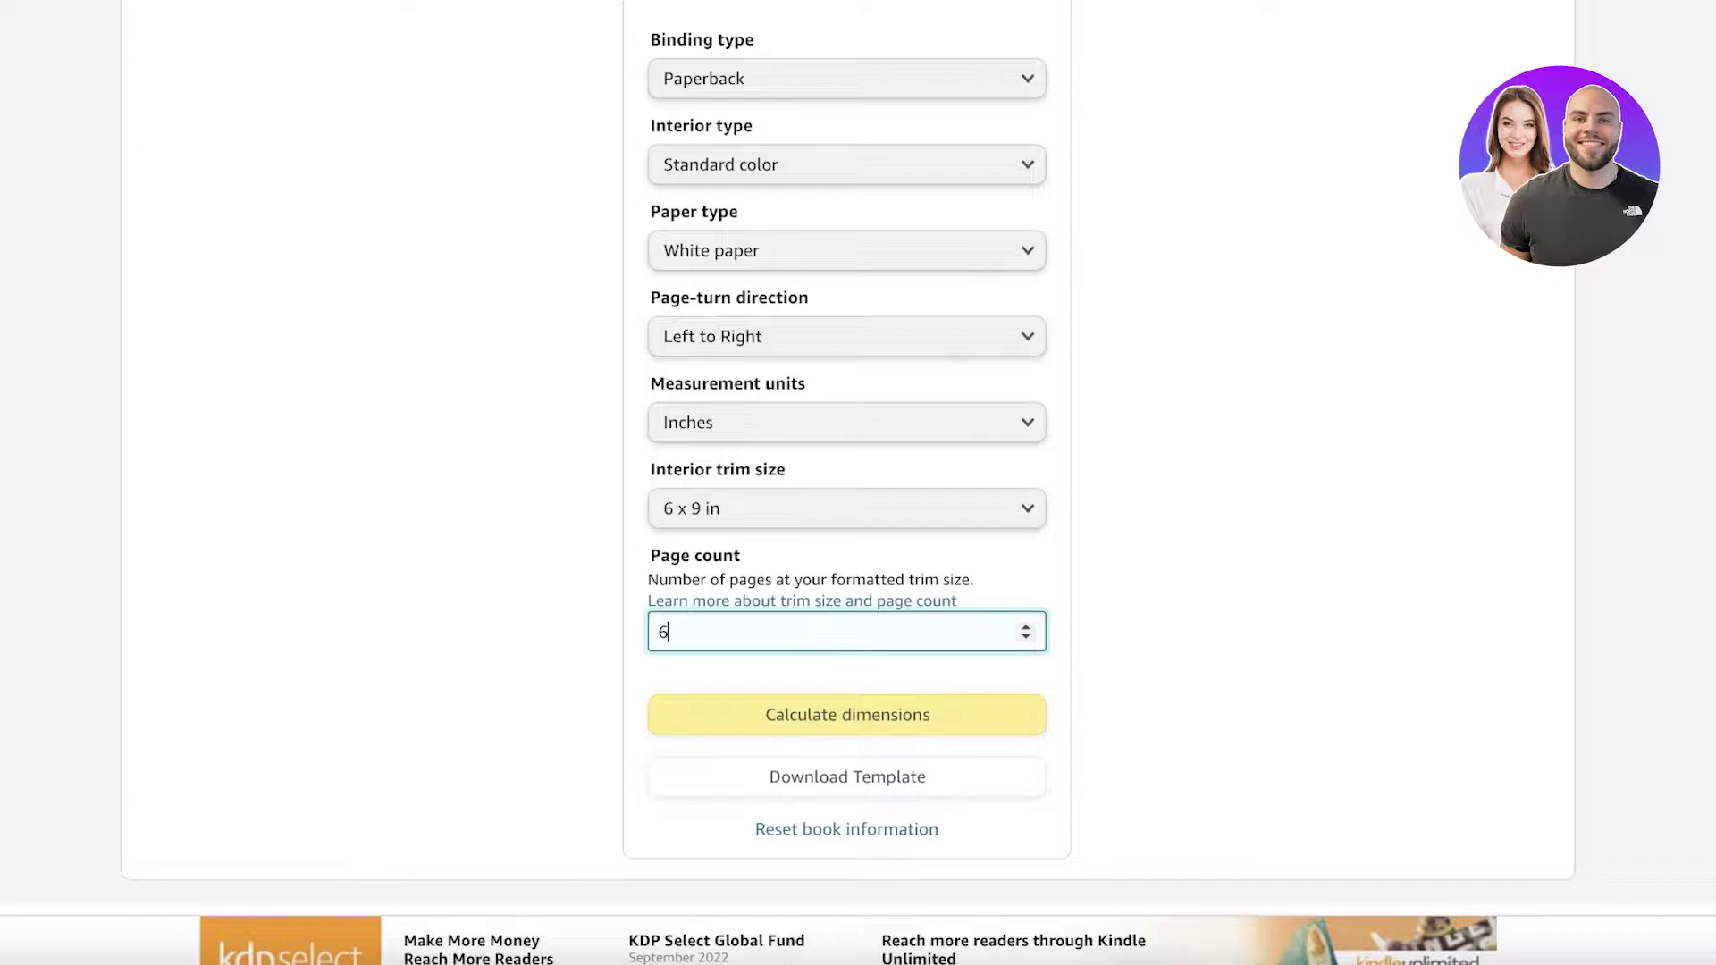
Calculate the 12.385 × 9.25 in cover dimensions and download the cover template.
click(830, 714)
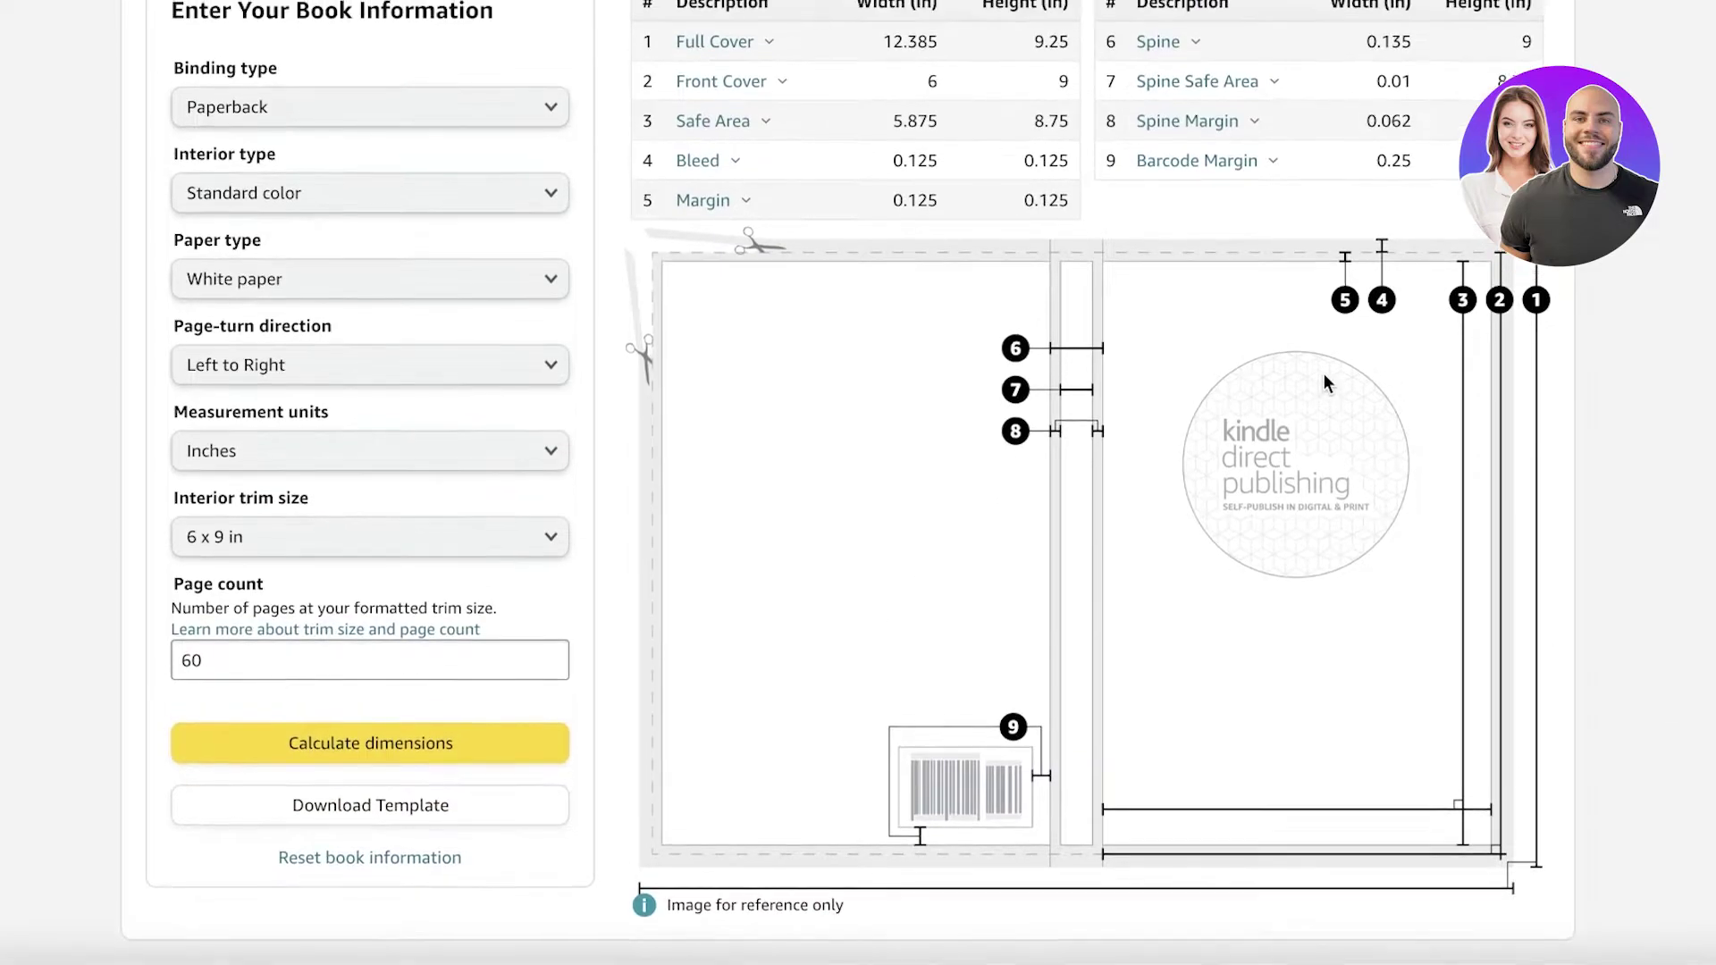
right_click(1085, 425)
click(552, 711)
click(404, 807)
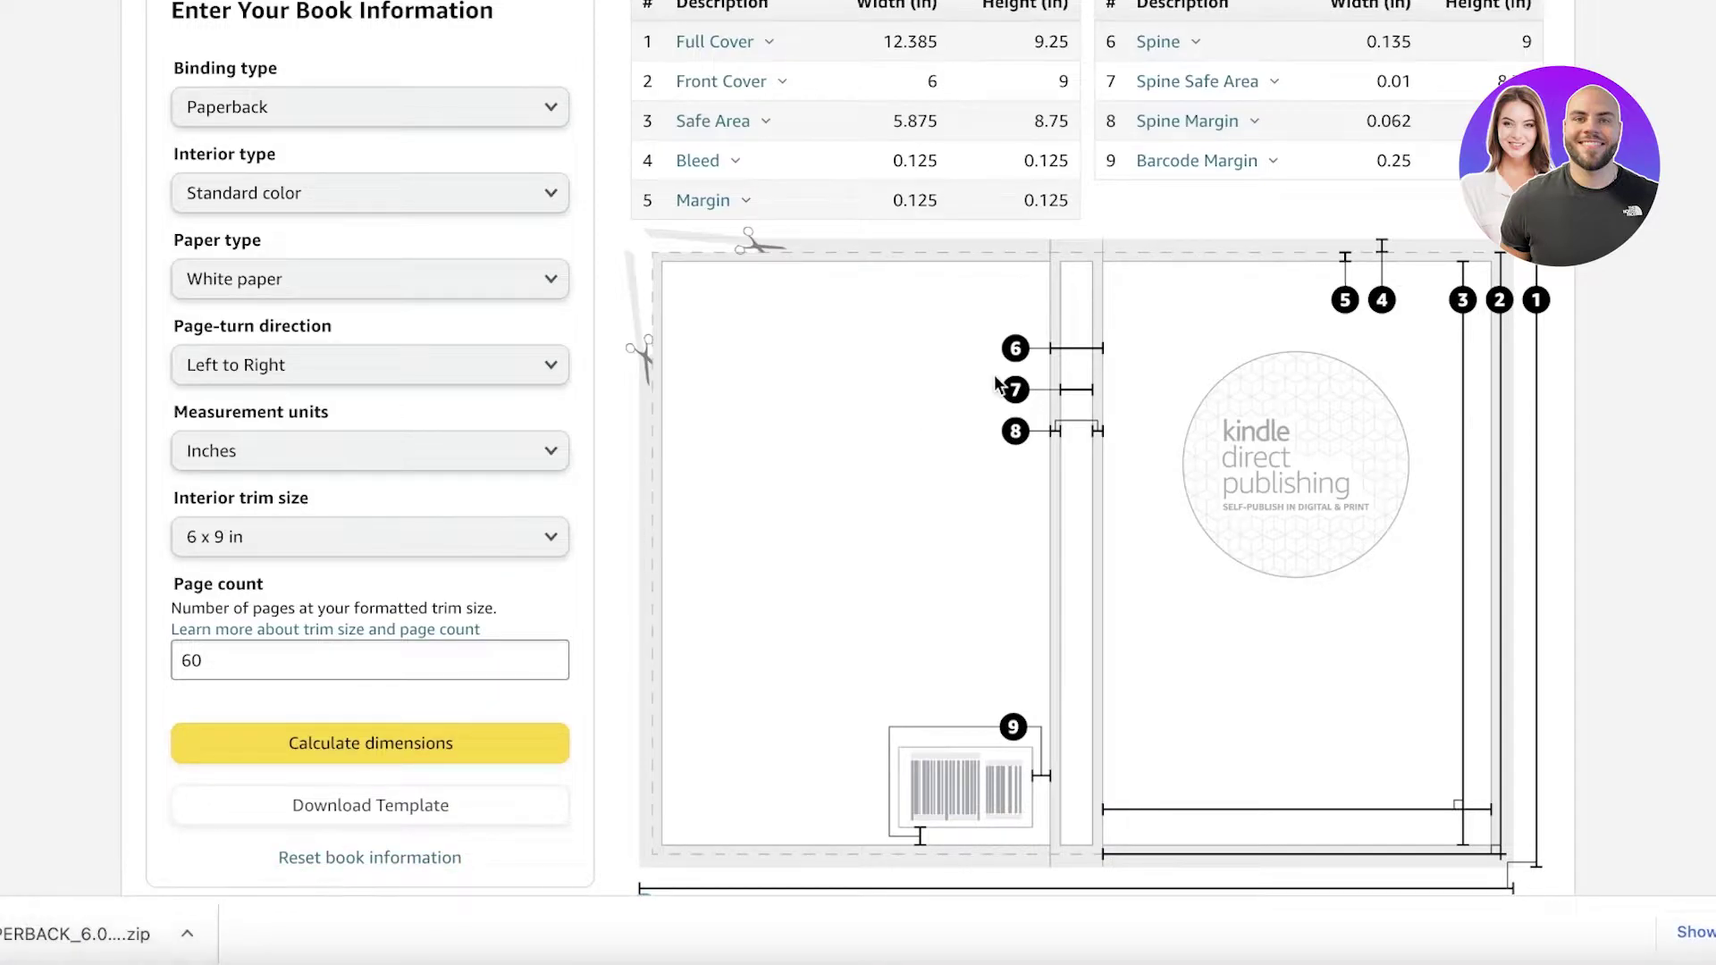
scroll(134, 885, up, 1)
Unzip the downloaded cover template, preview its PNG in Finder, and return to the browser.
click(134, 932)
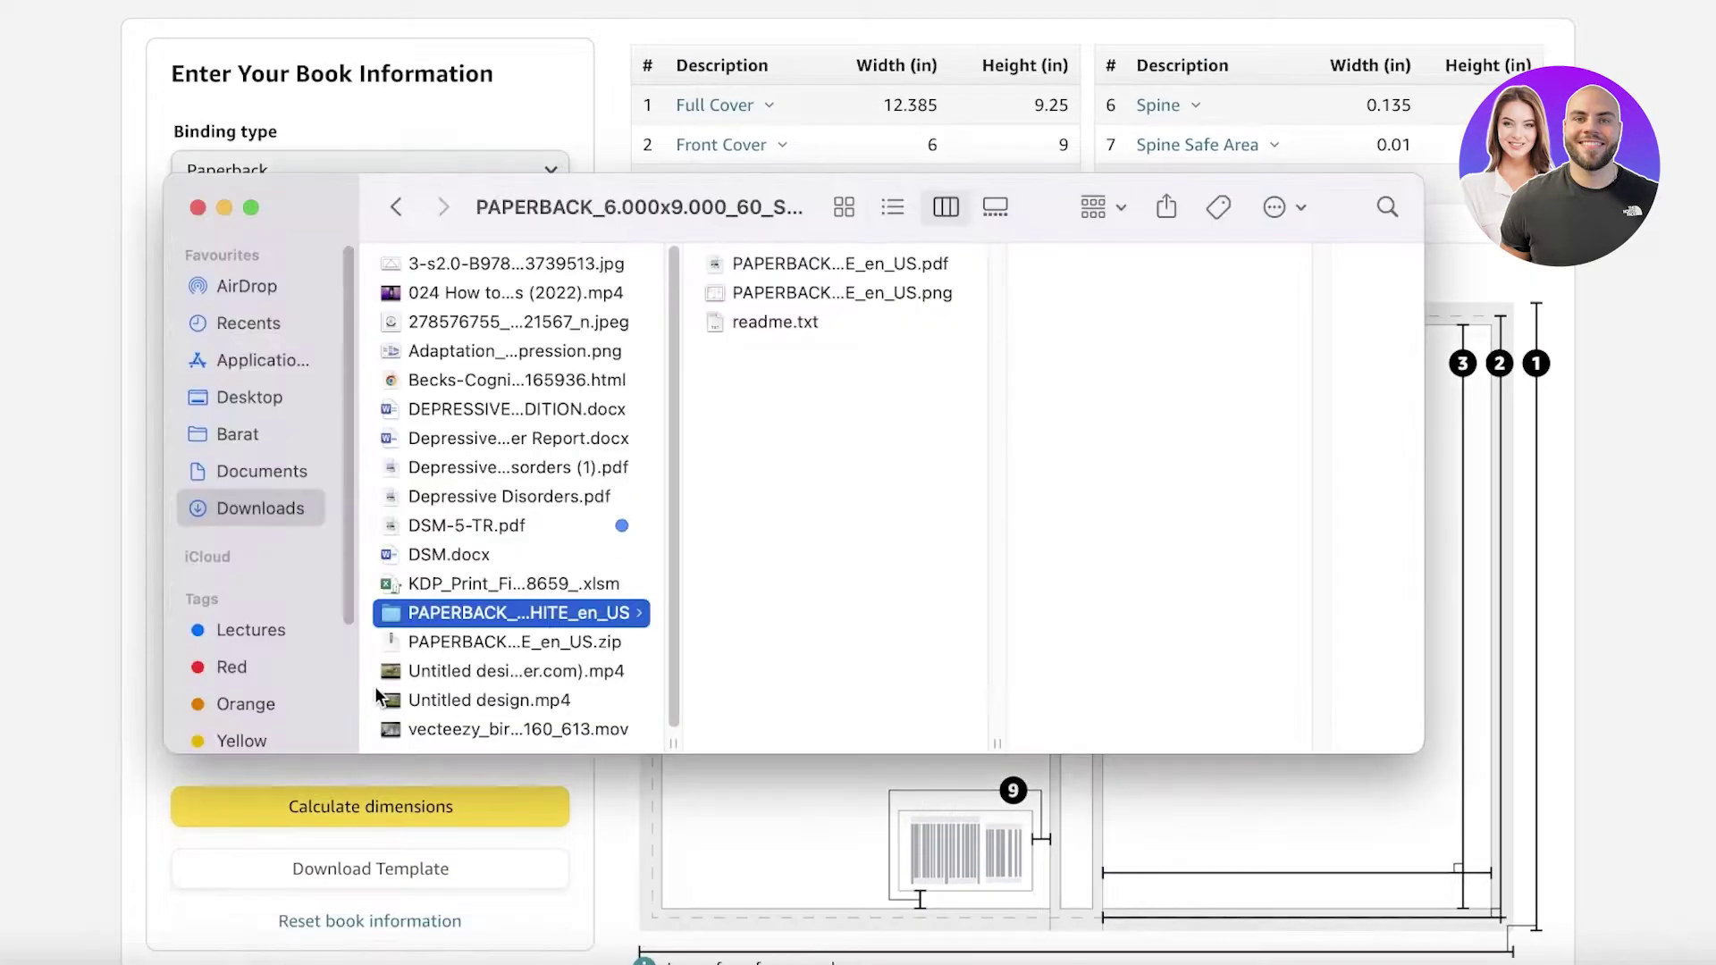
click(787, 297)
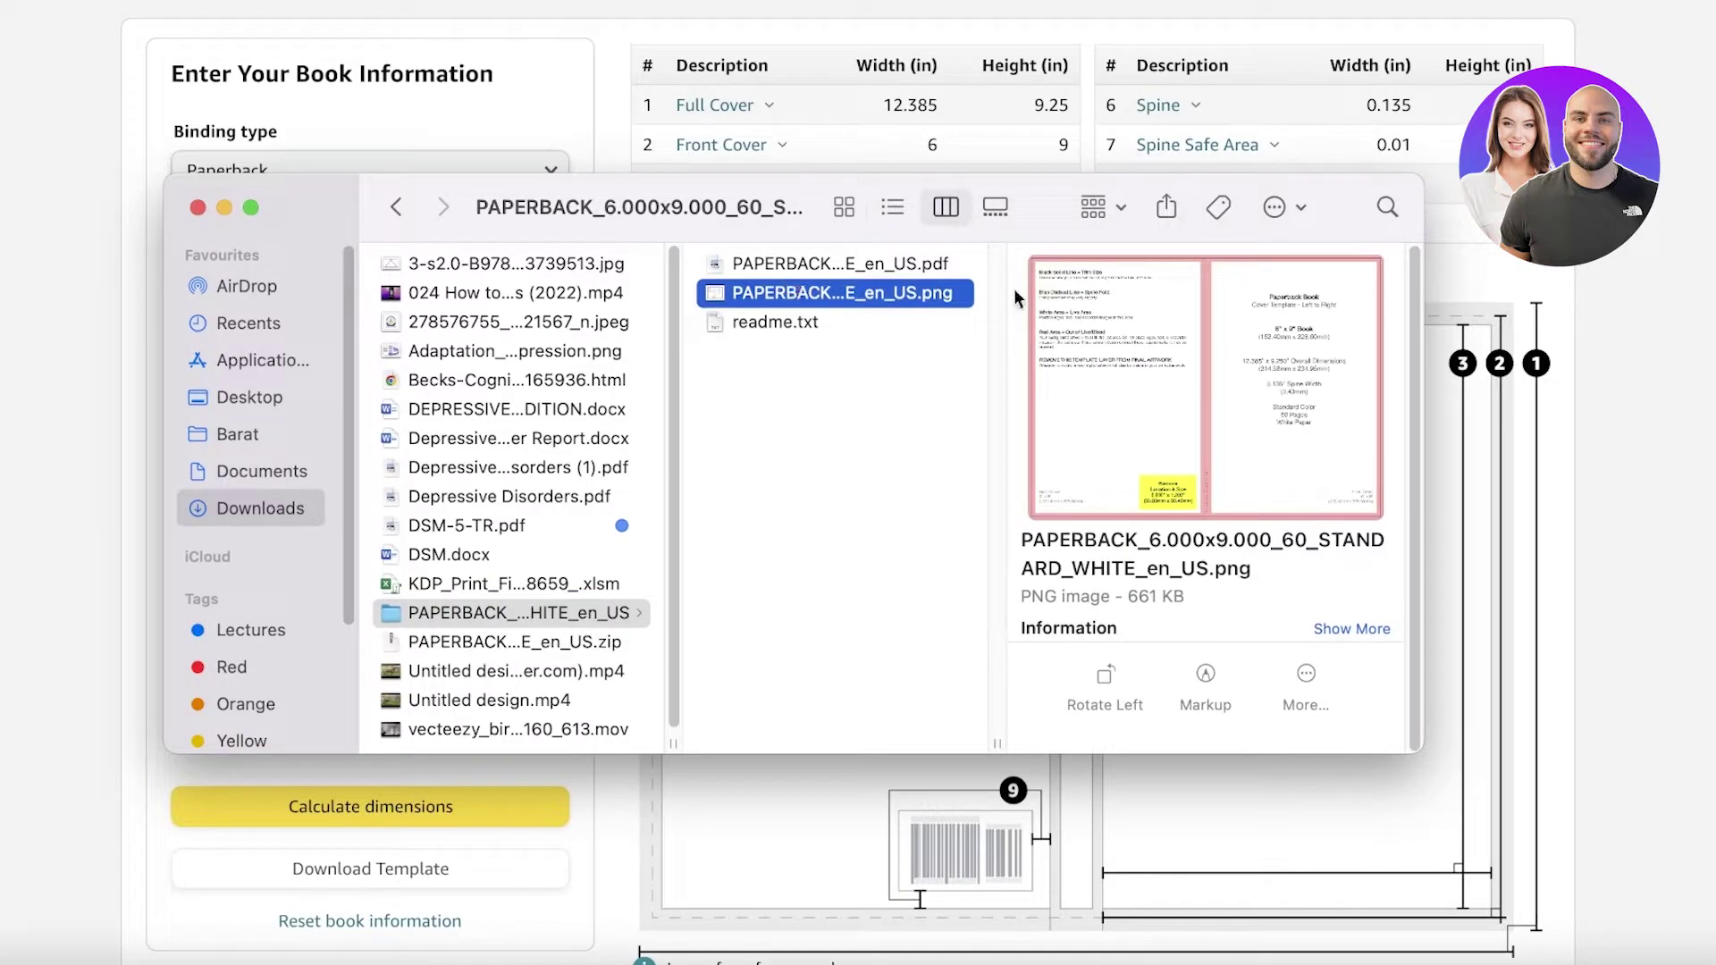
click(1516, 389)
scroll(1060, 380, up, 1)
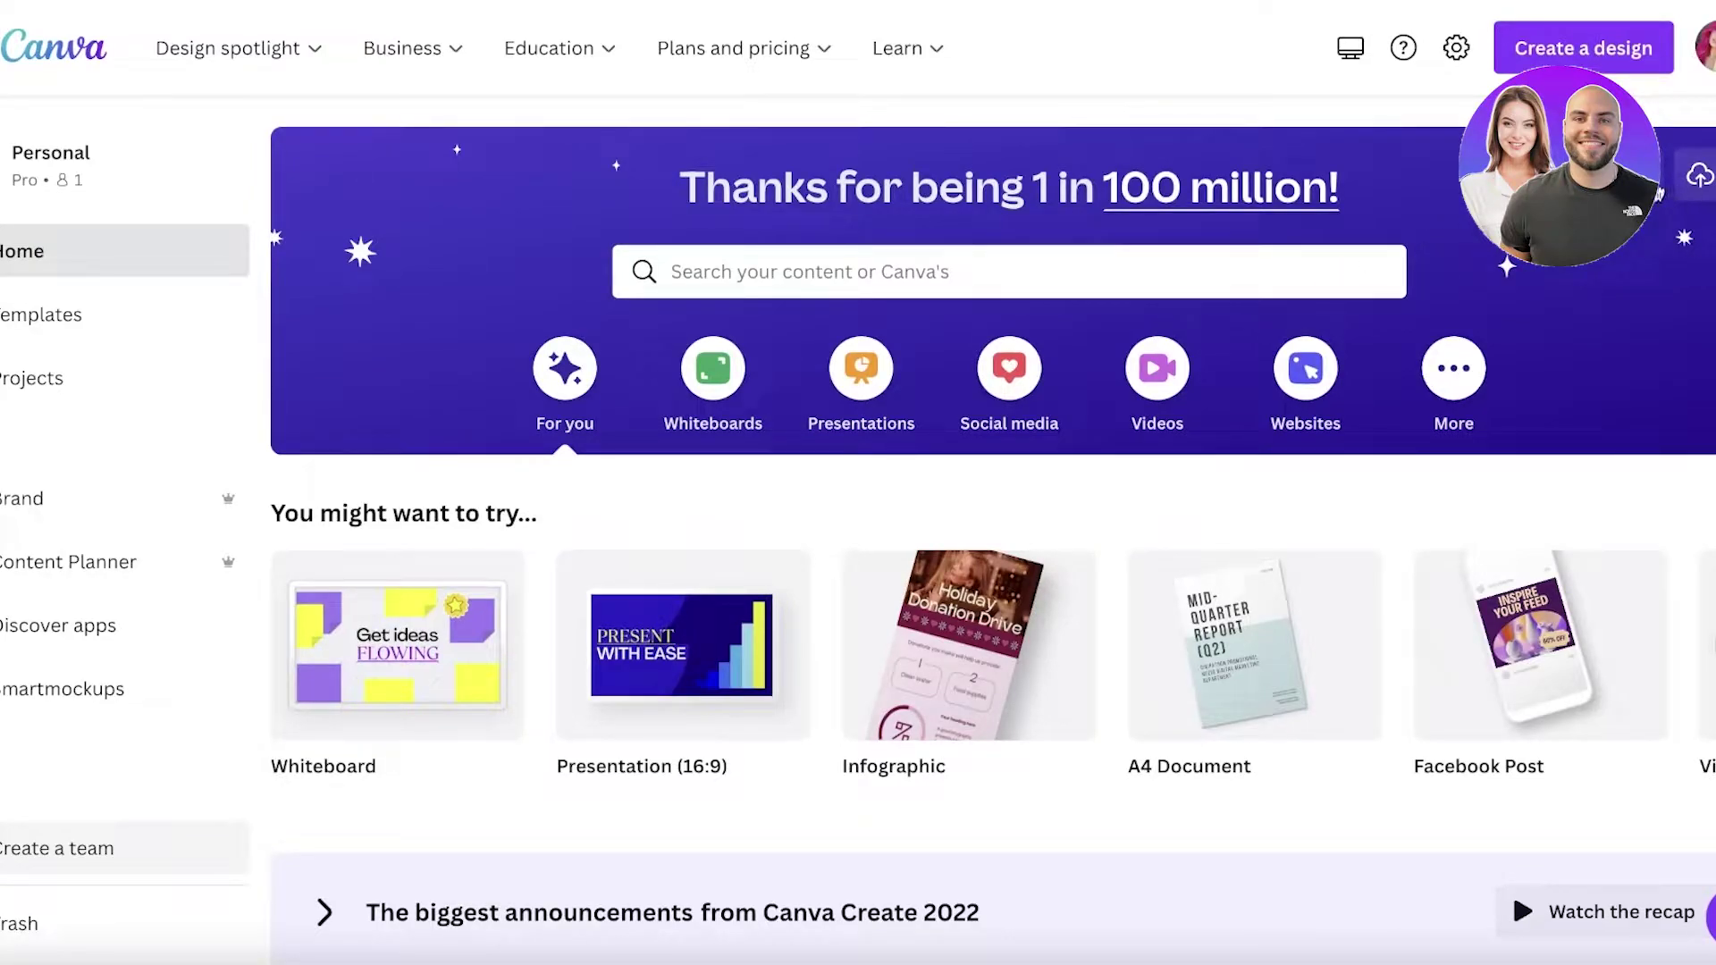
Start a custom-size Canva design and switch its size unit to inches.
click(1582, 48)
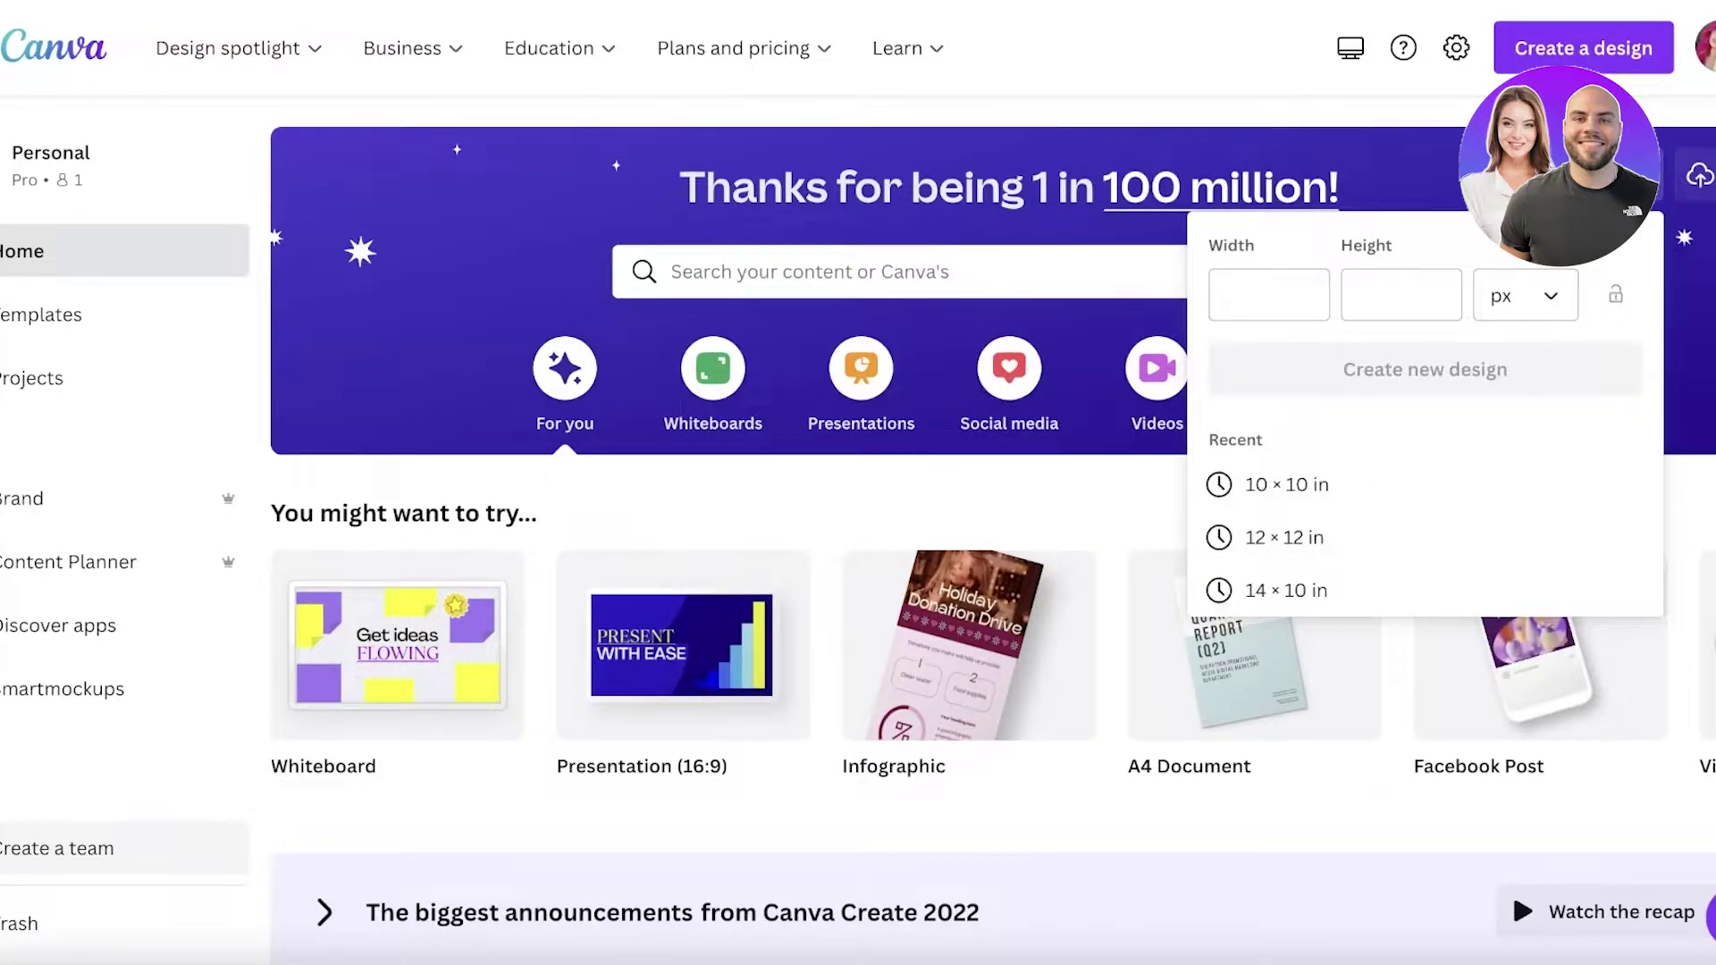
click(1562, 304)
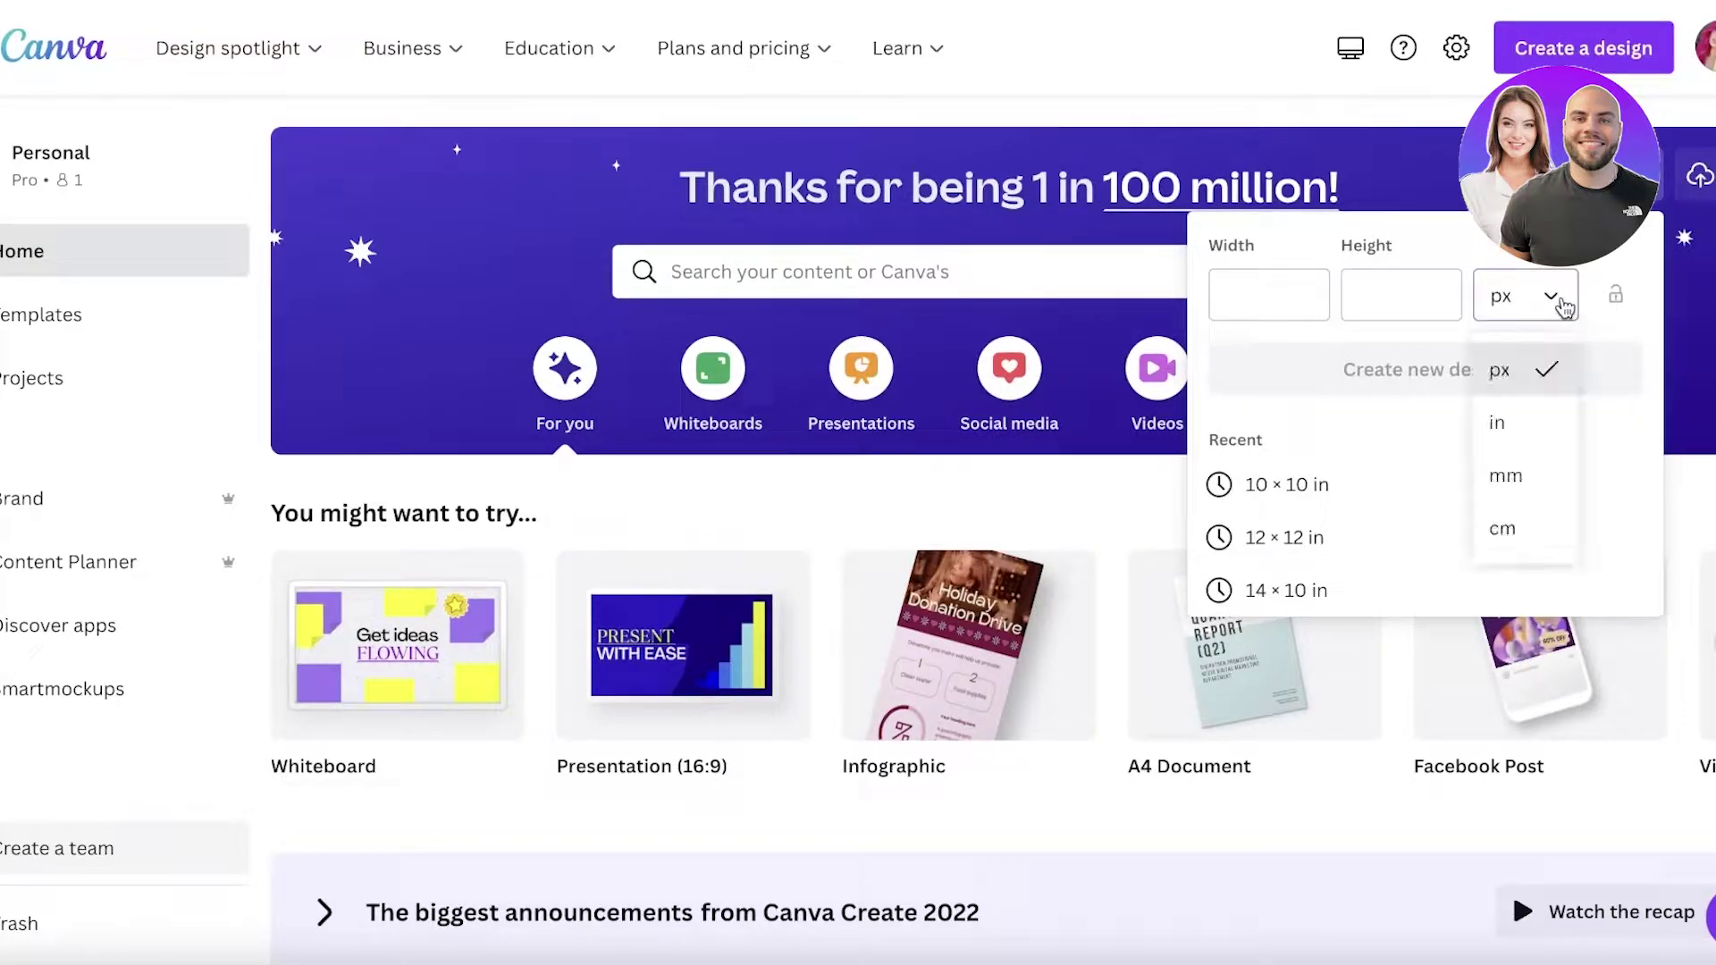
click(1520, 422)
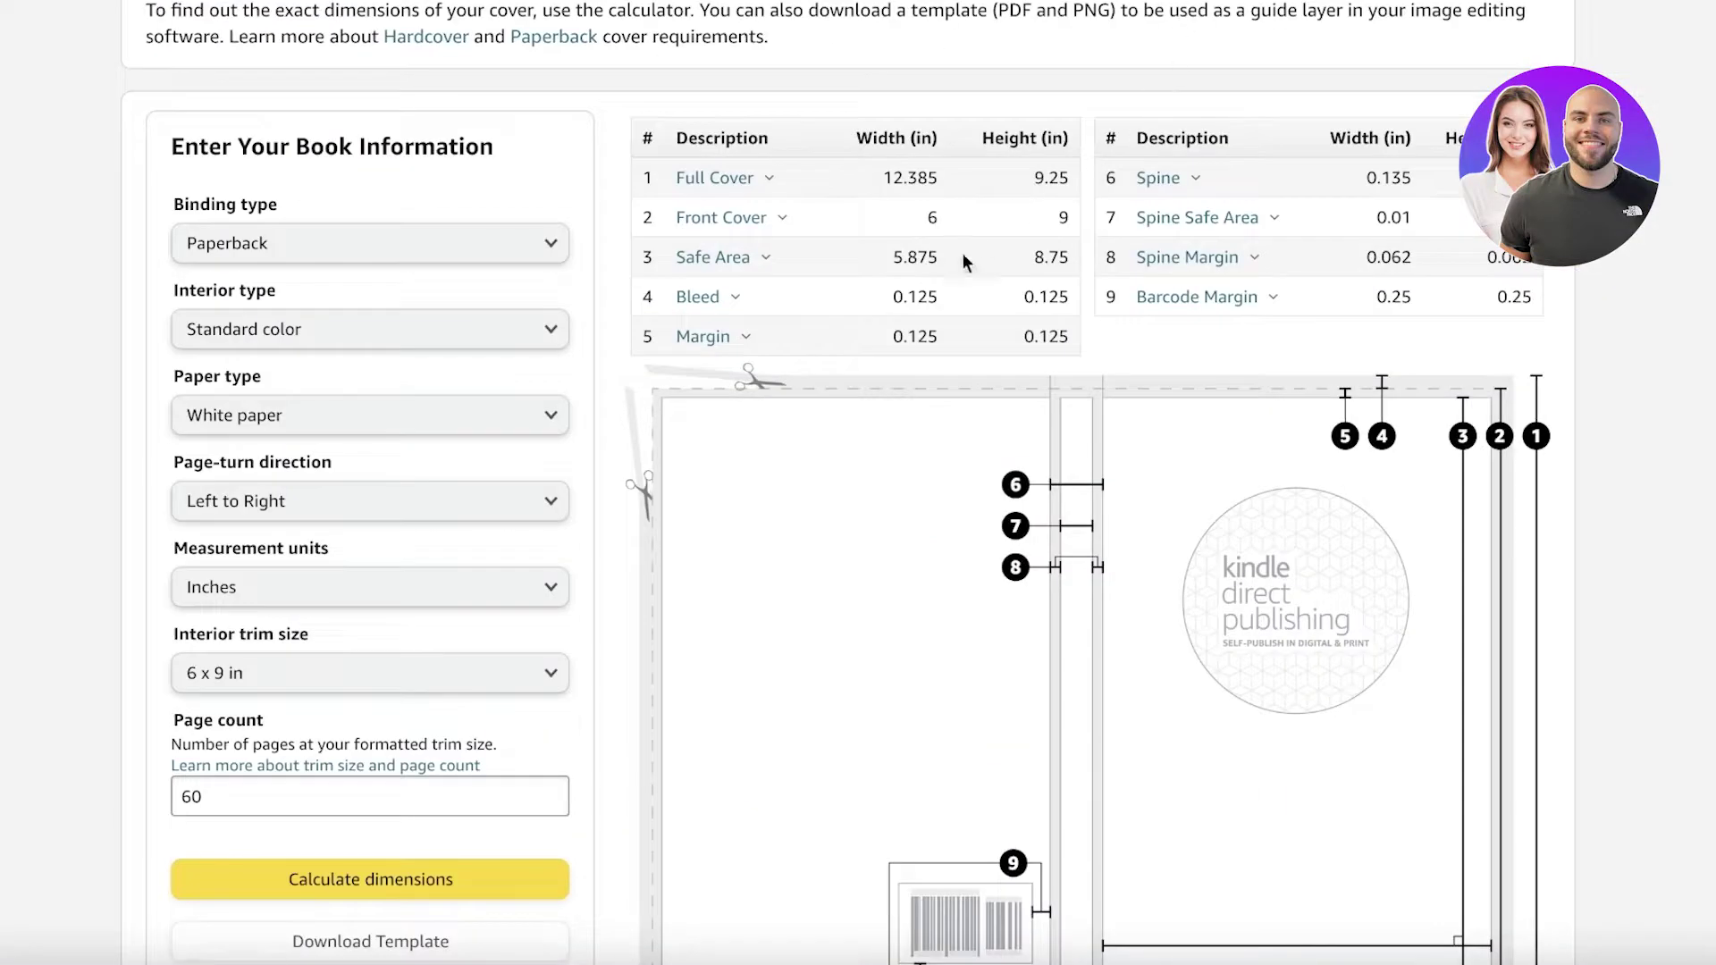
Select the 12.385 Full Cover width in the calculator's results table.
scroll(965, 262, up, 1)
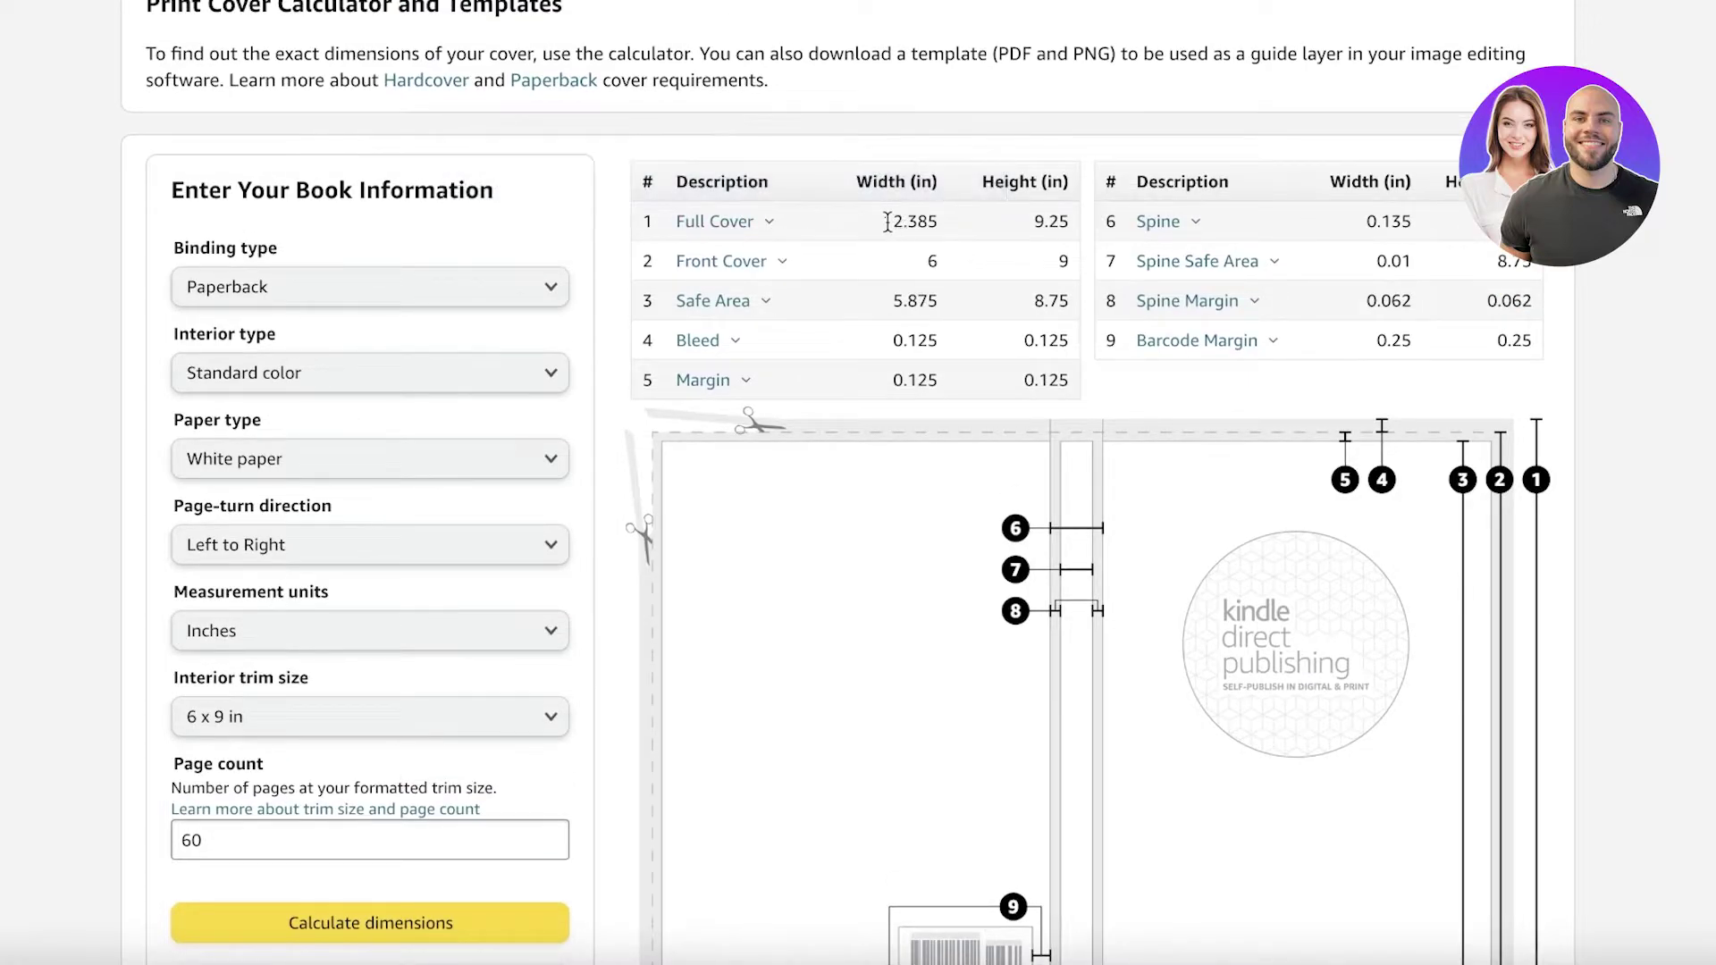
drag(883, 220, 923, 225)
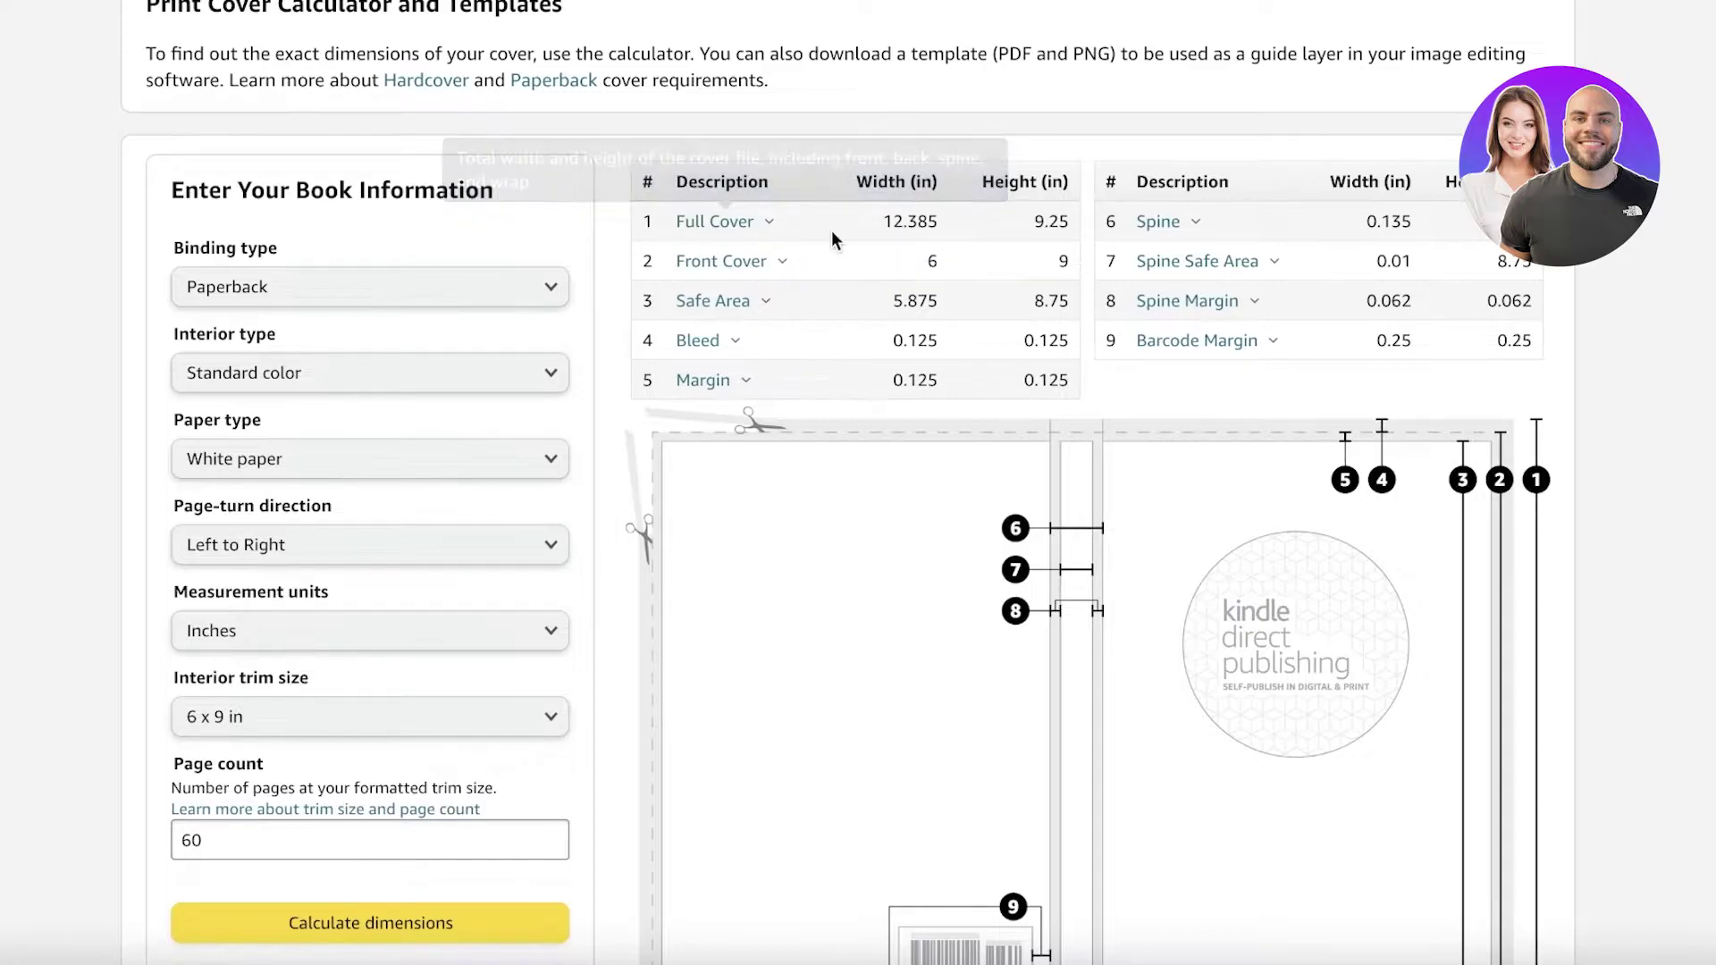
drag(883, 222, 938, 225)
Copy 12.385 from the calculator and paste it as the Canva design width.
right_click(896, 224)
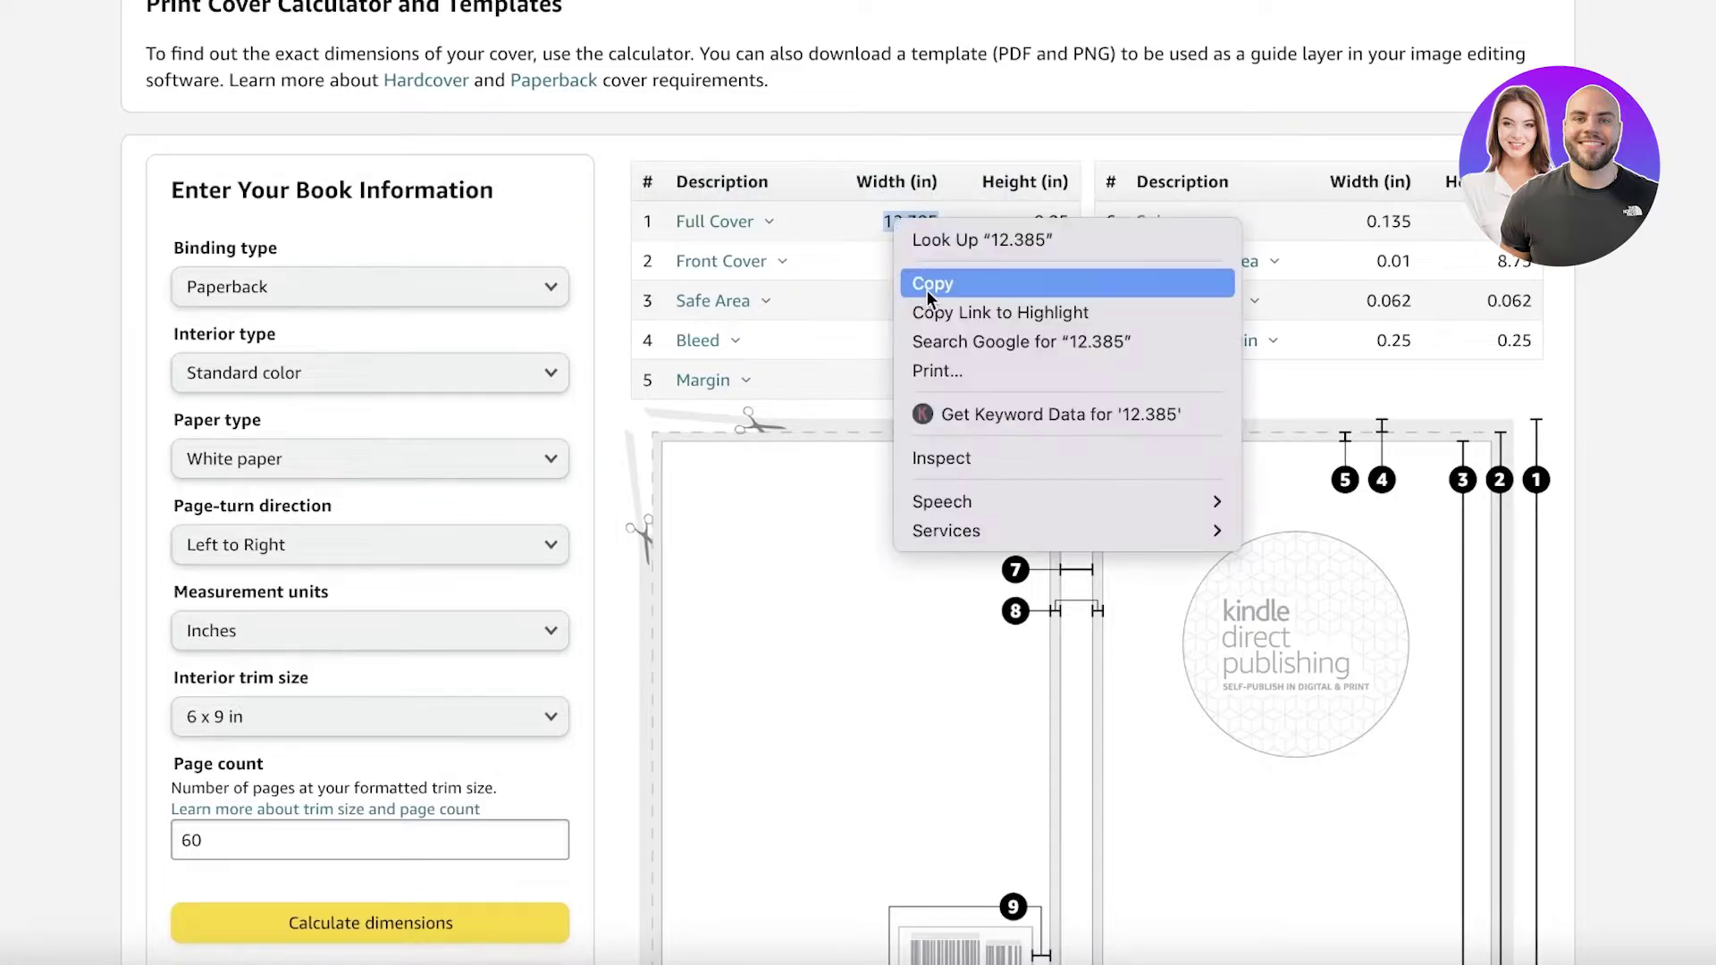
click(926, 285)
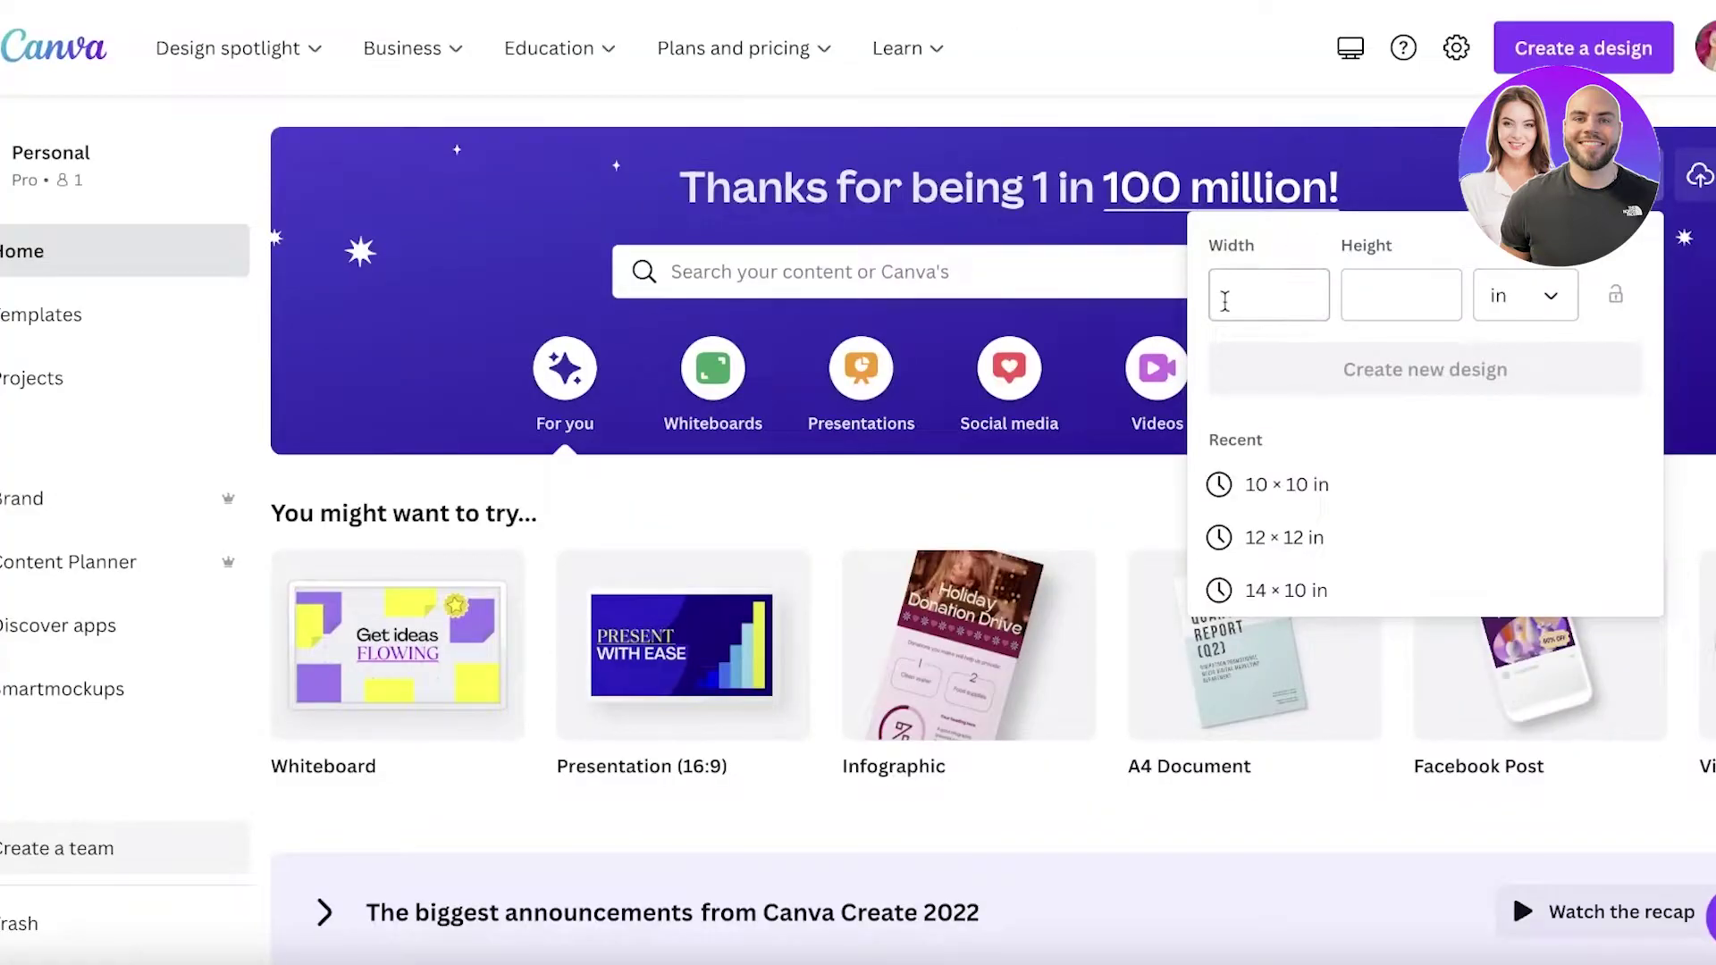
right_click(1226, 302)
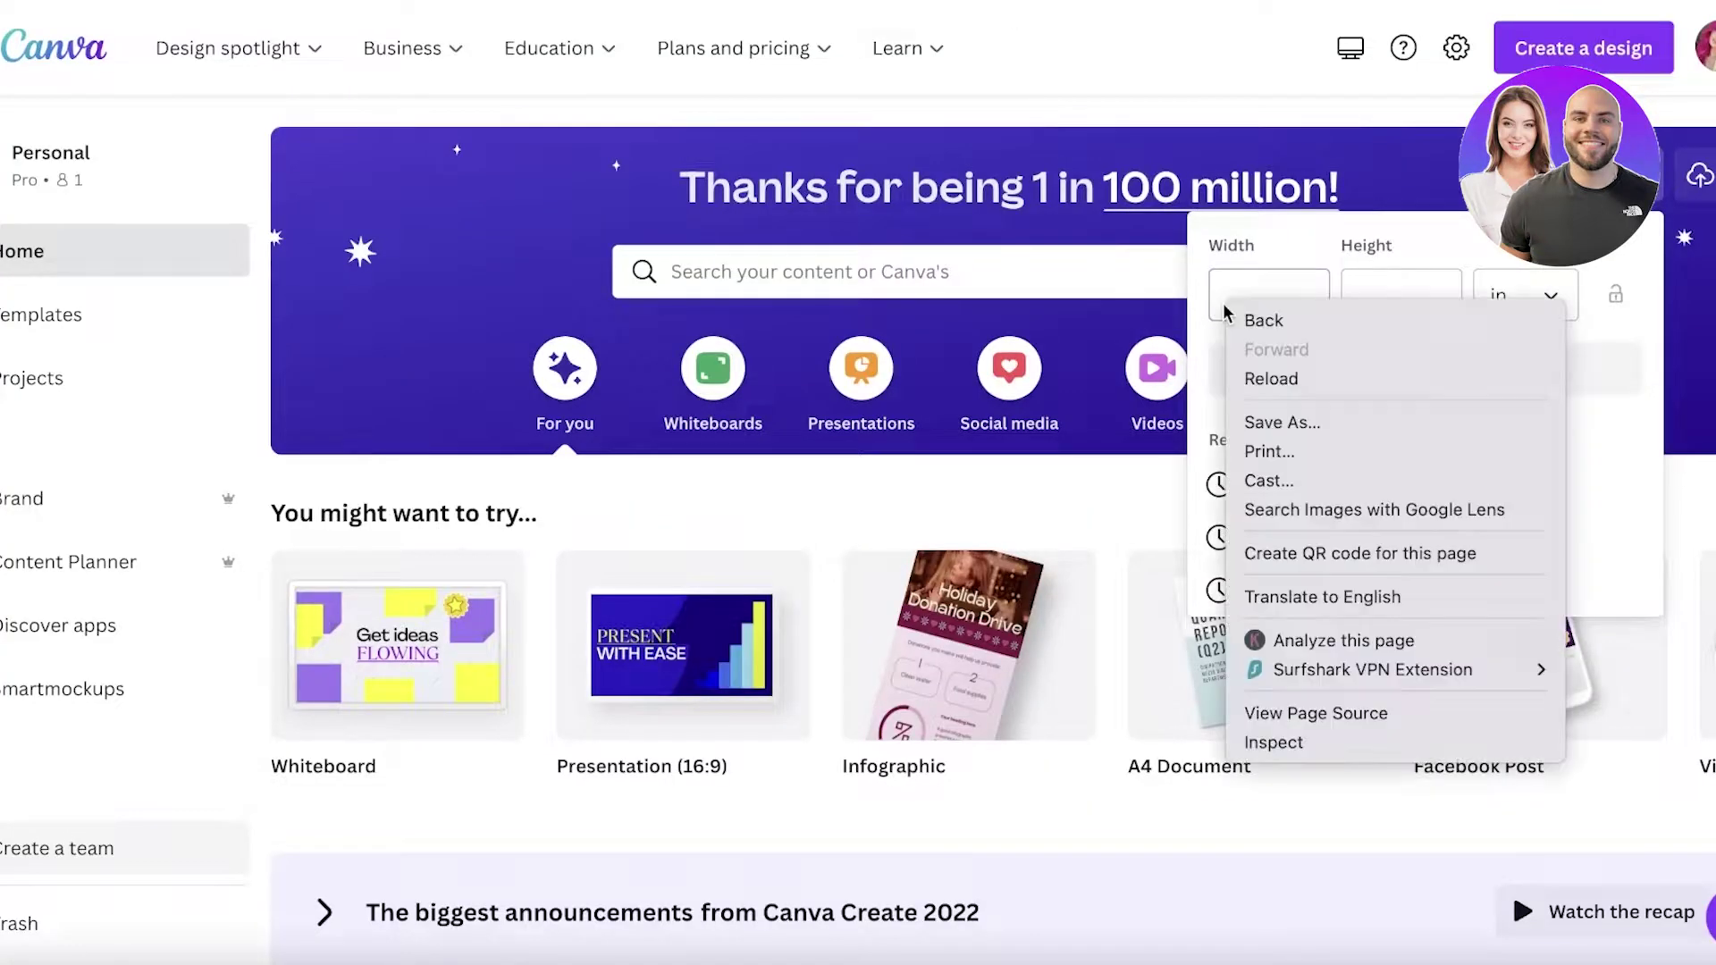
click(1233, 295)
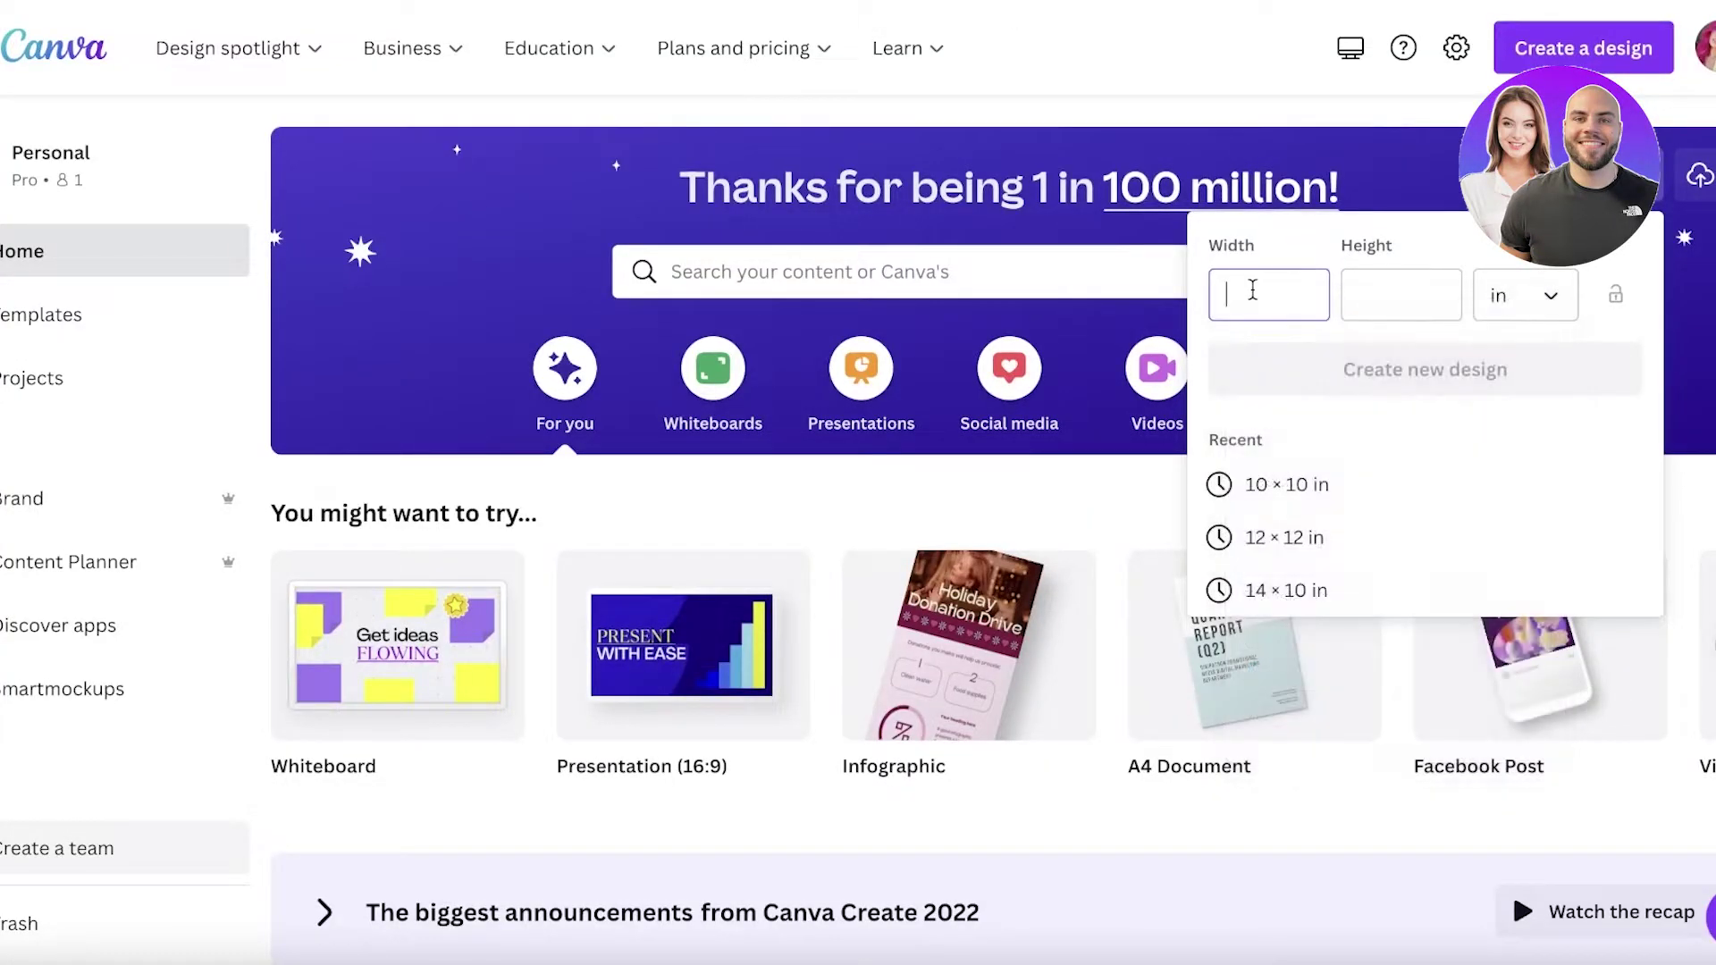
right_click(1255, 294)
click(1295, 436)
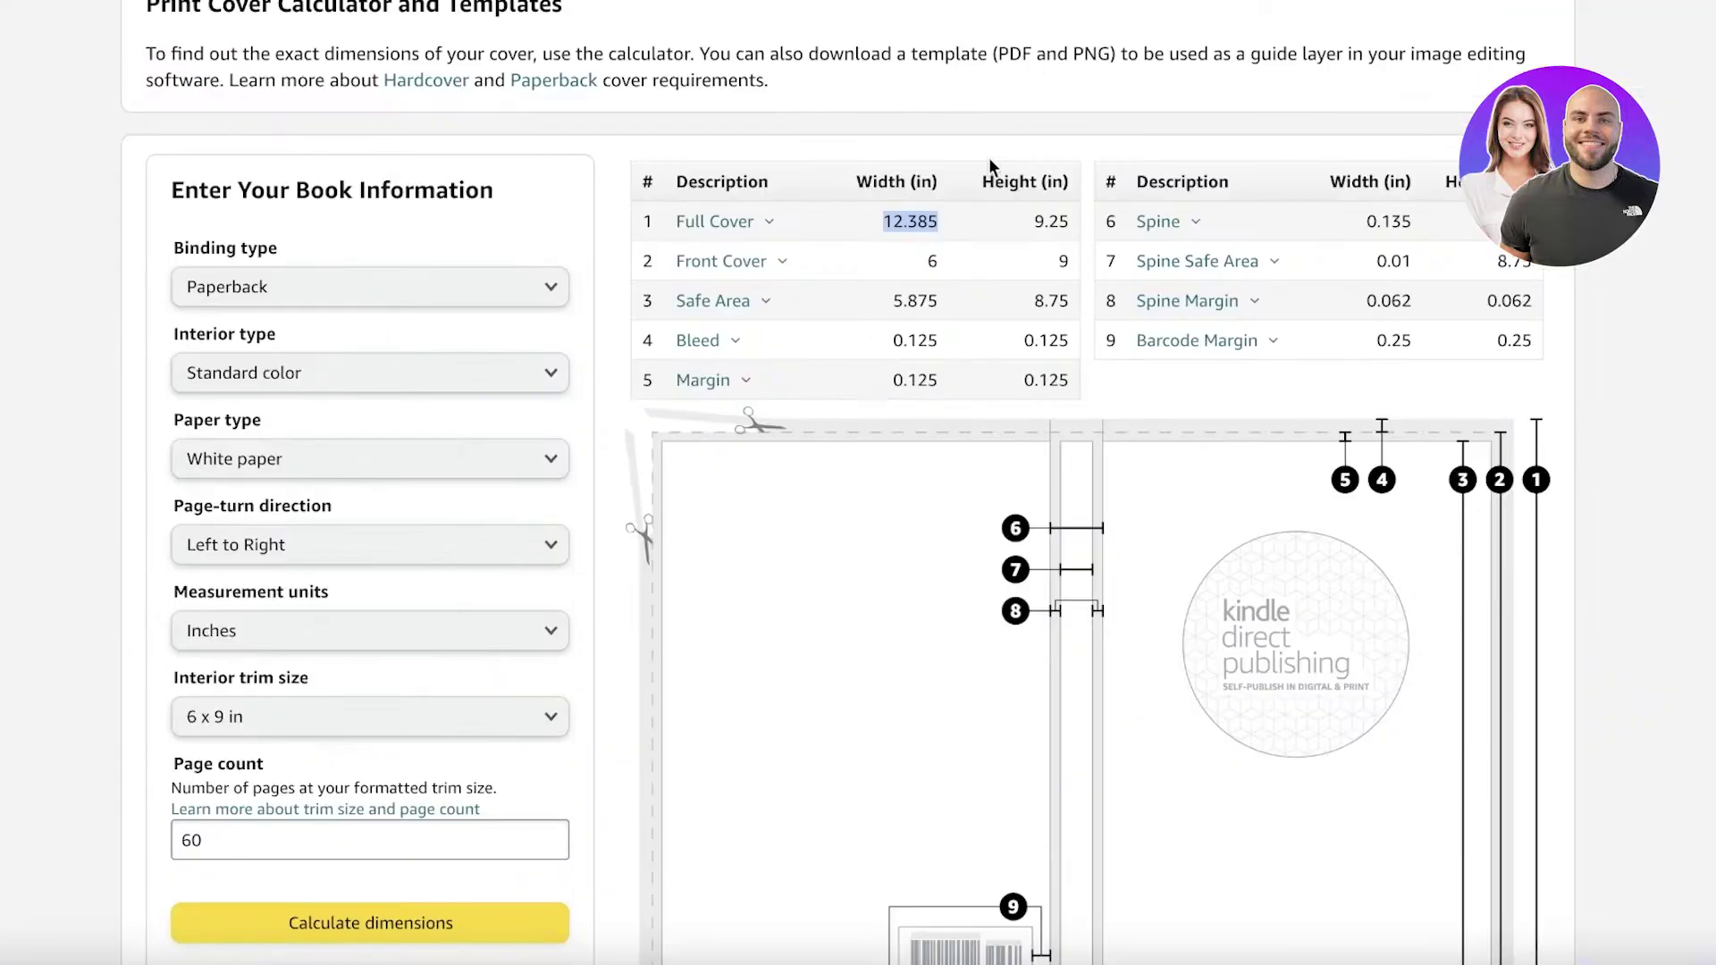
Paste 9.25 as the design height and create the 12.385 × 9.25 in design.
drag(1034, 222, 1081, 228)
right_click(1055, 221)
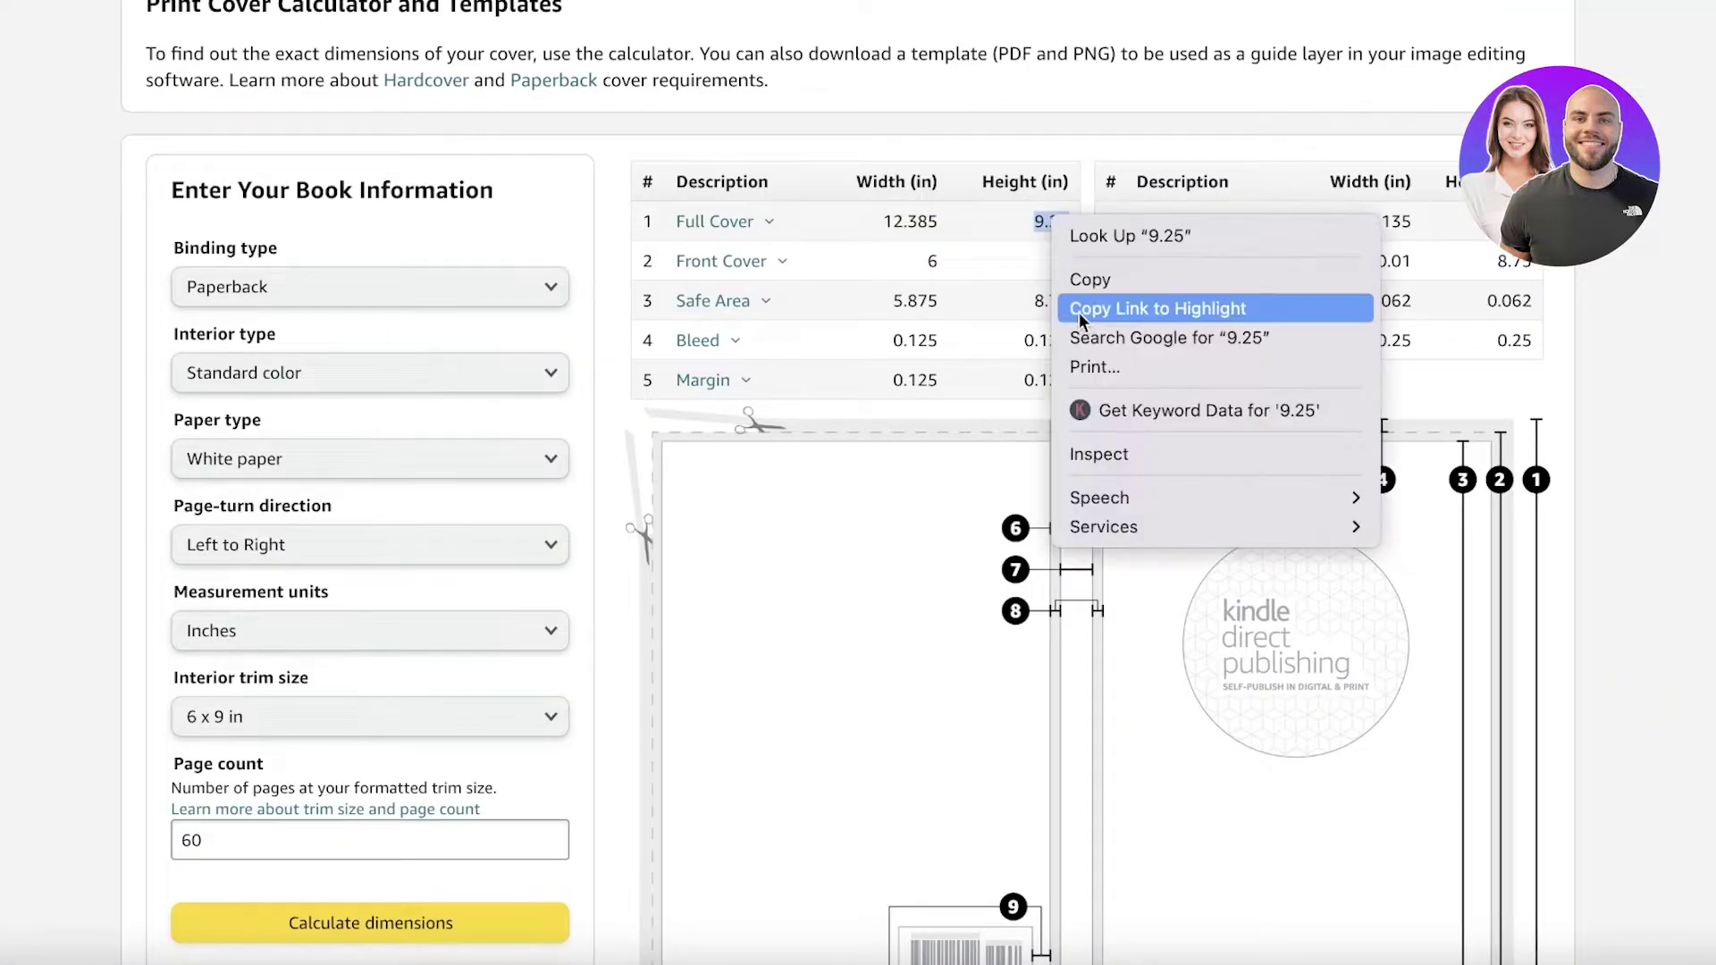
click(1080, 279)
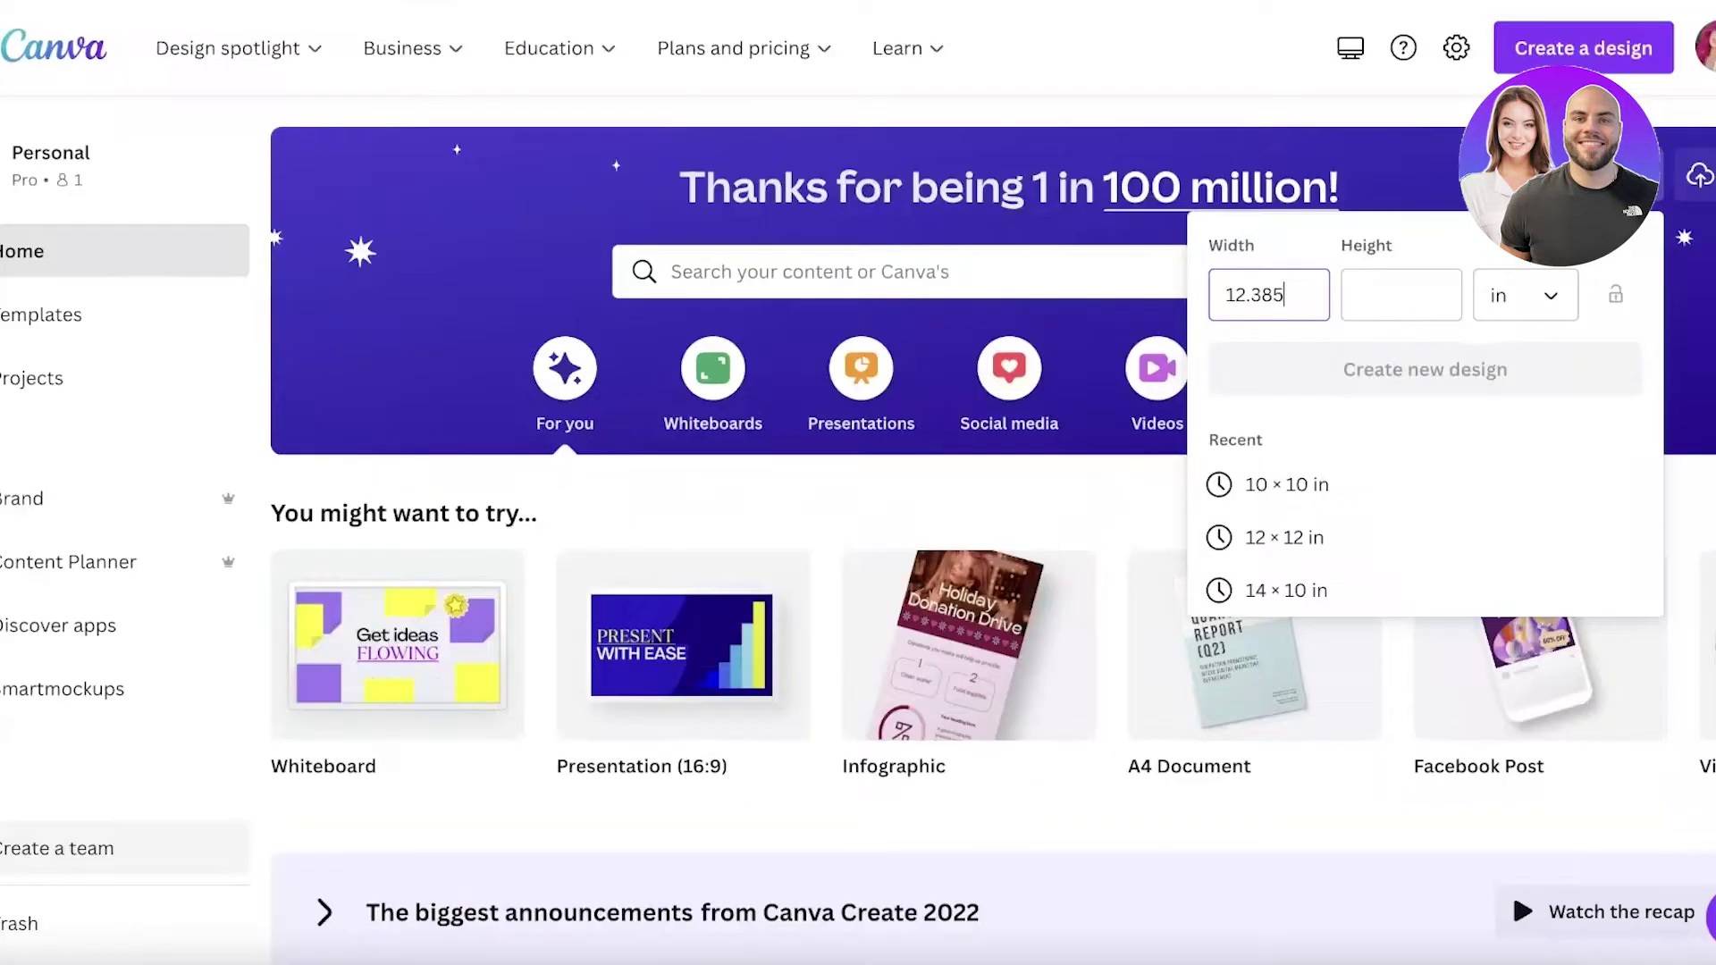
click(1421, 290)
right_click(1420, 289)
click(1466, 433)
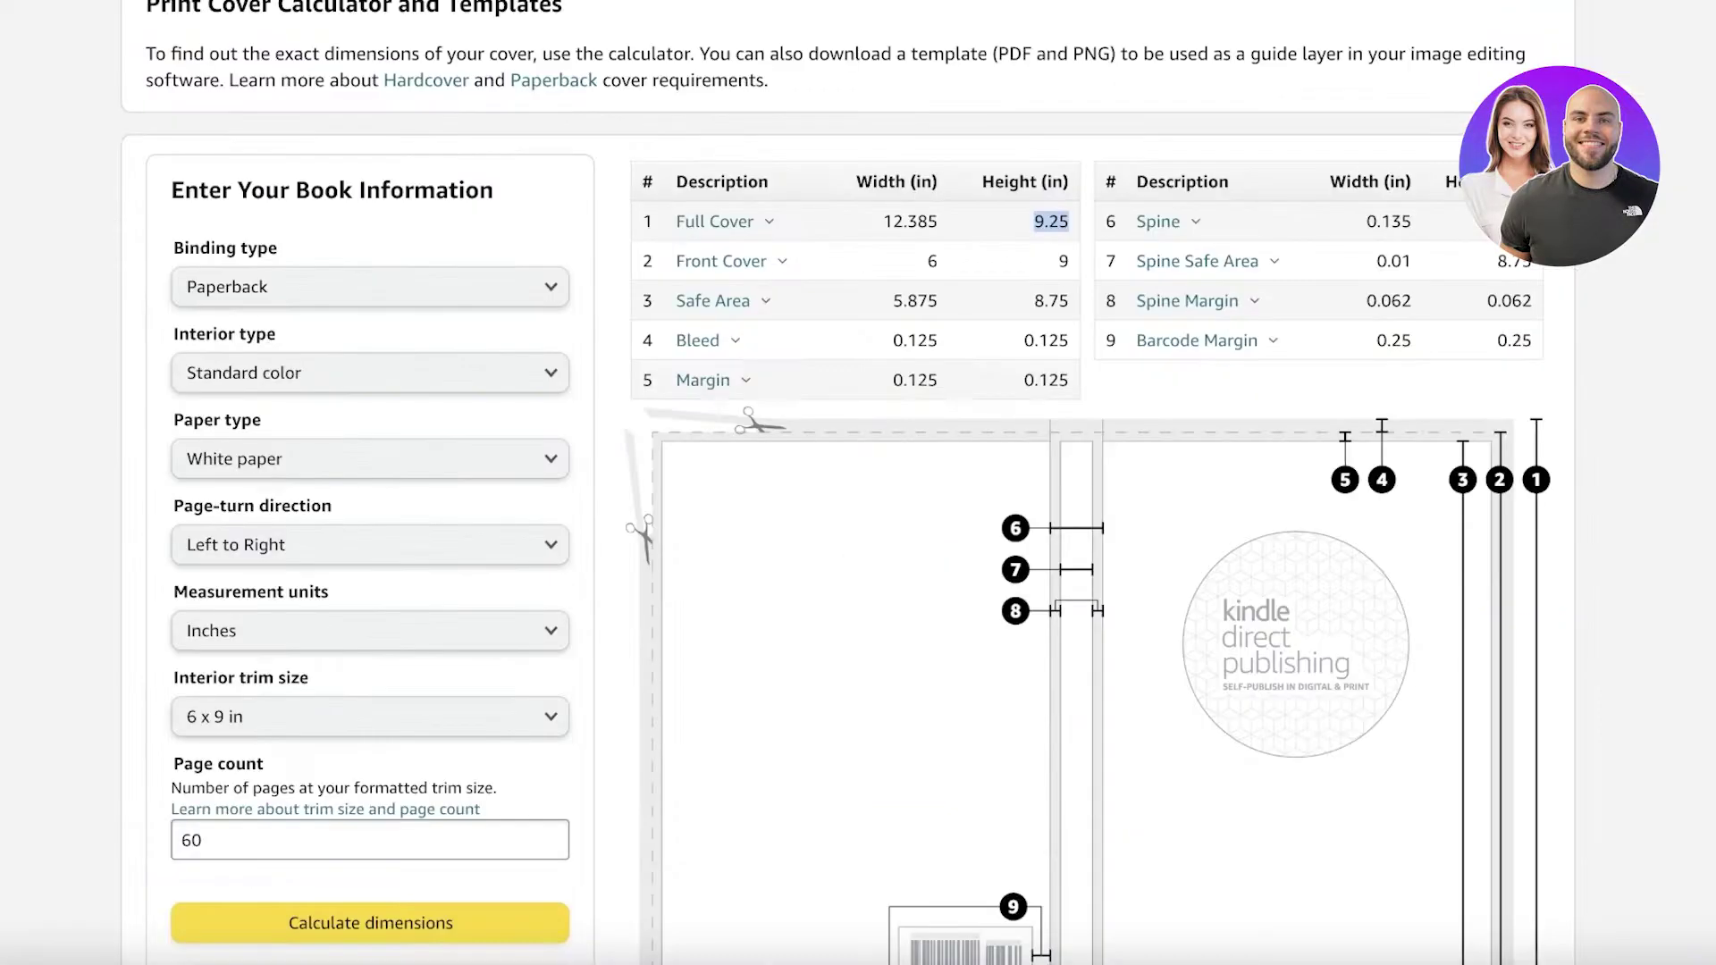
scroll(1058, 483, down, 1)
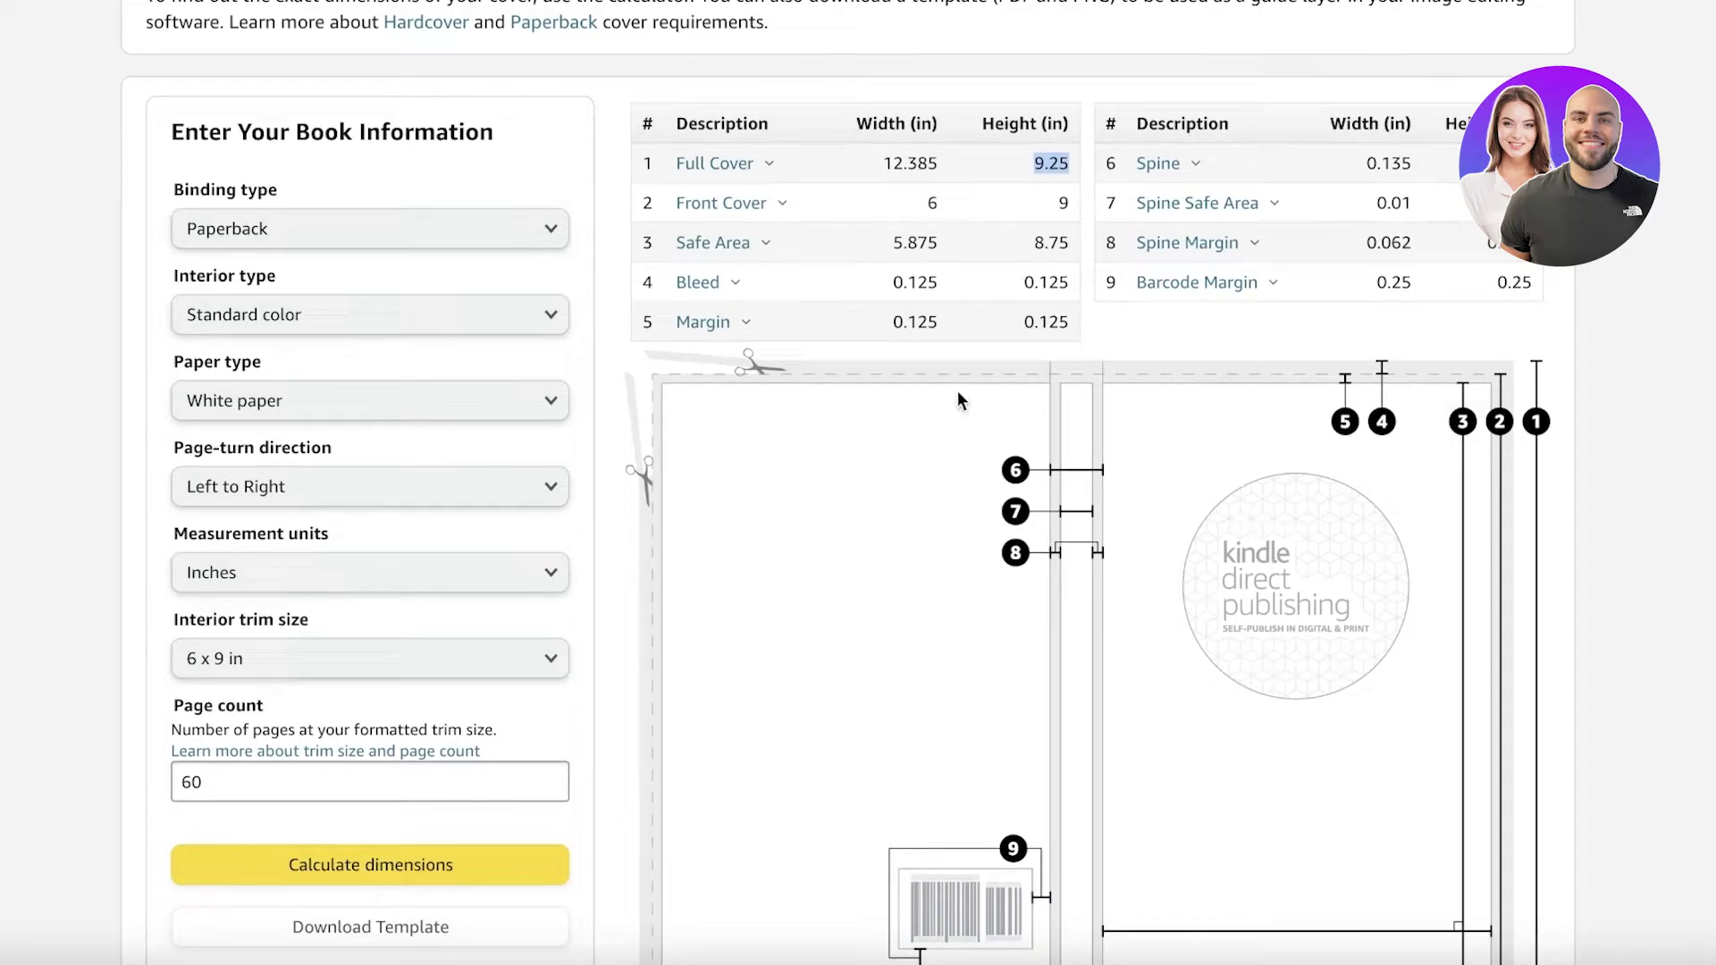
scroll(1030, 415, down, 5)
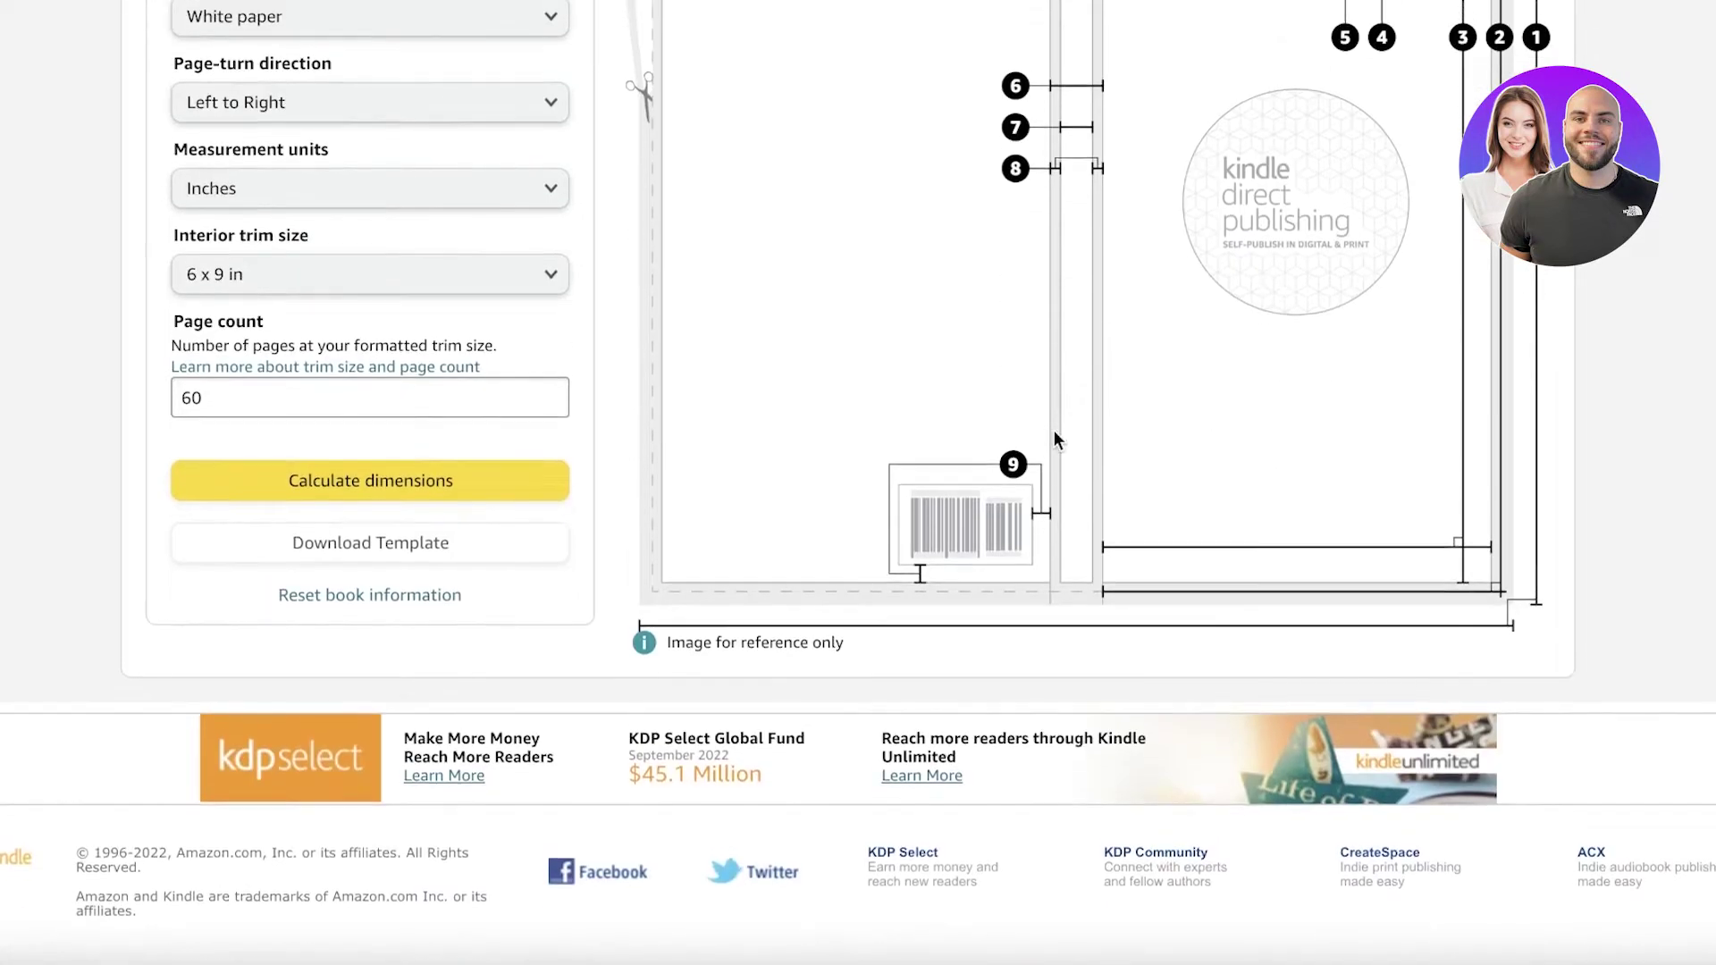
scroll(1046, 411, up, 2)
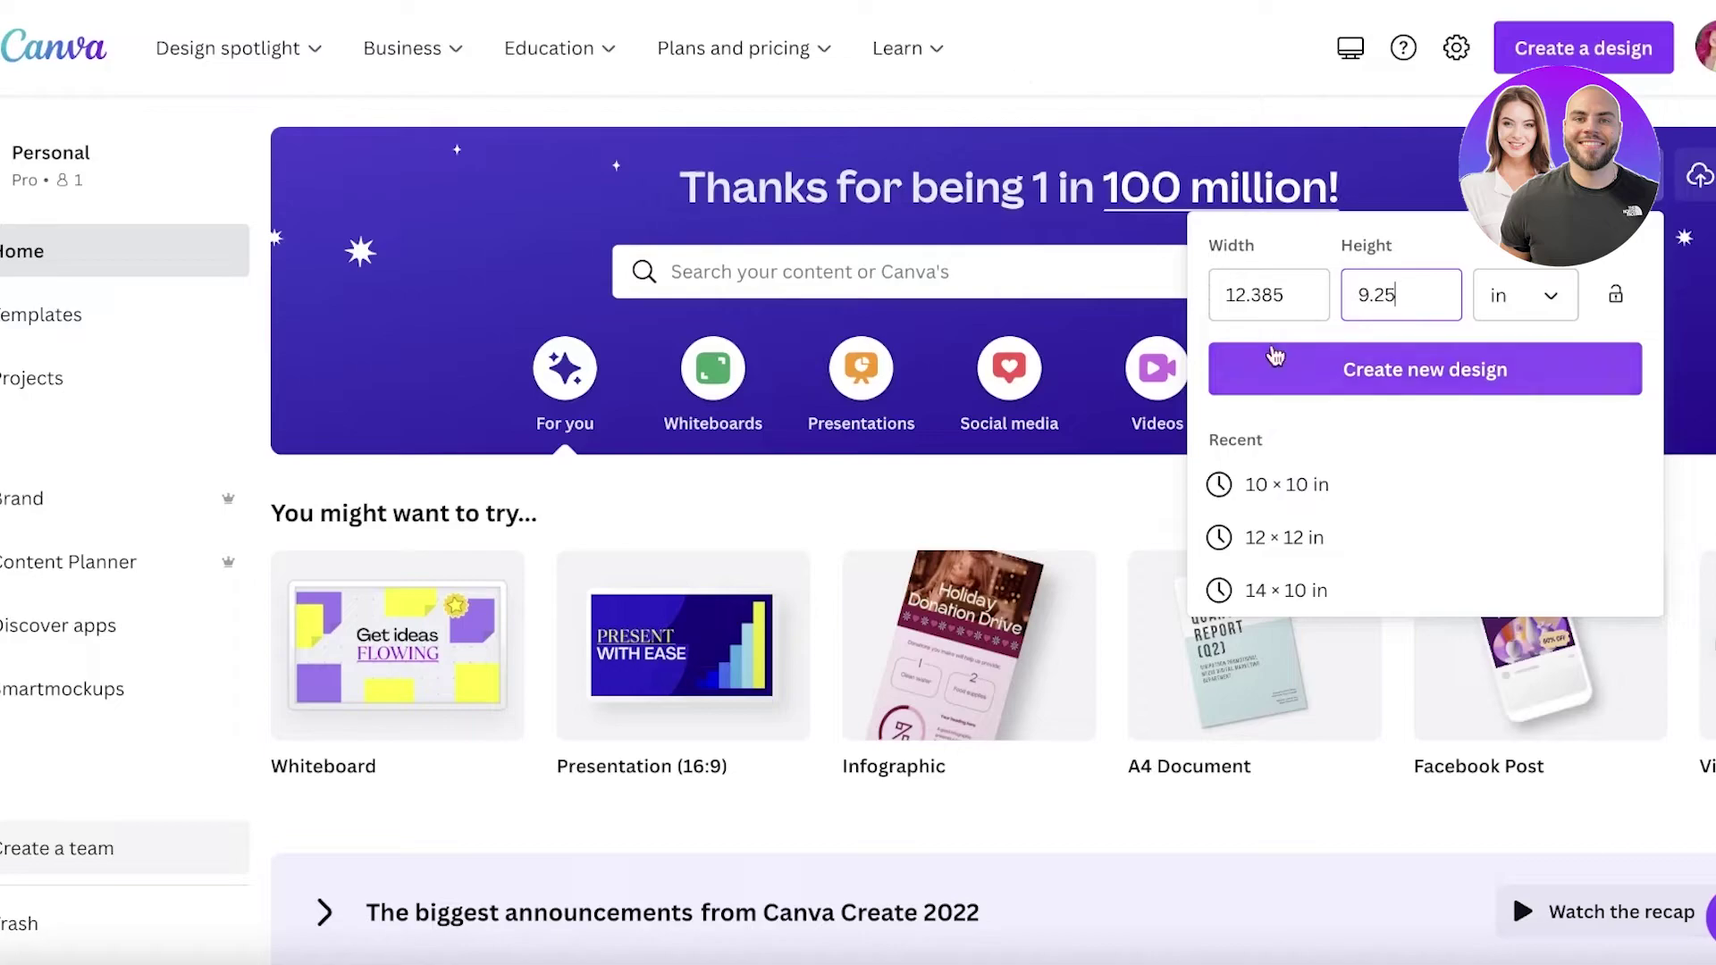
click(1338, 373)
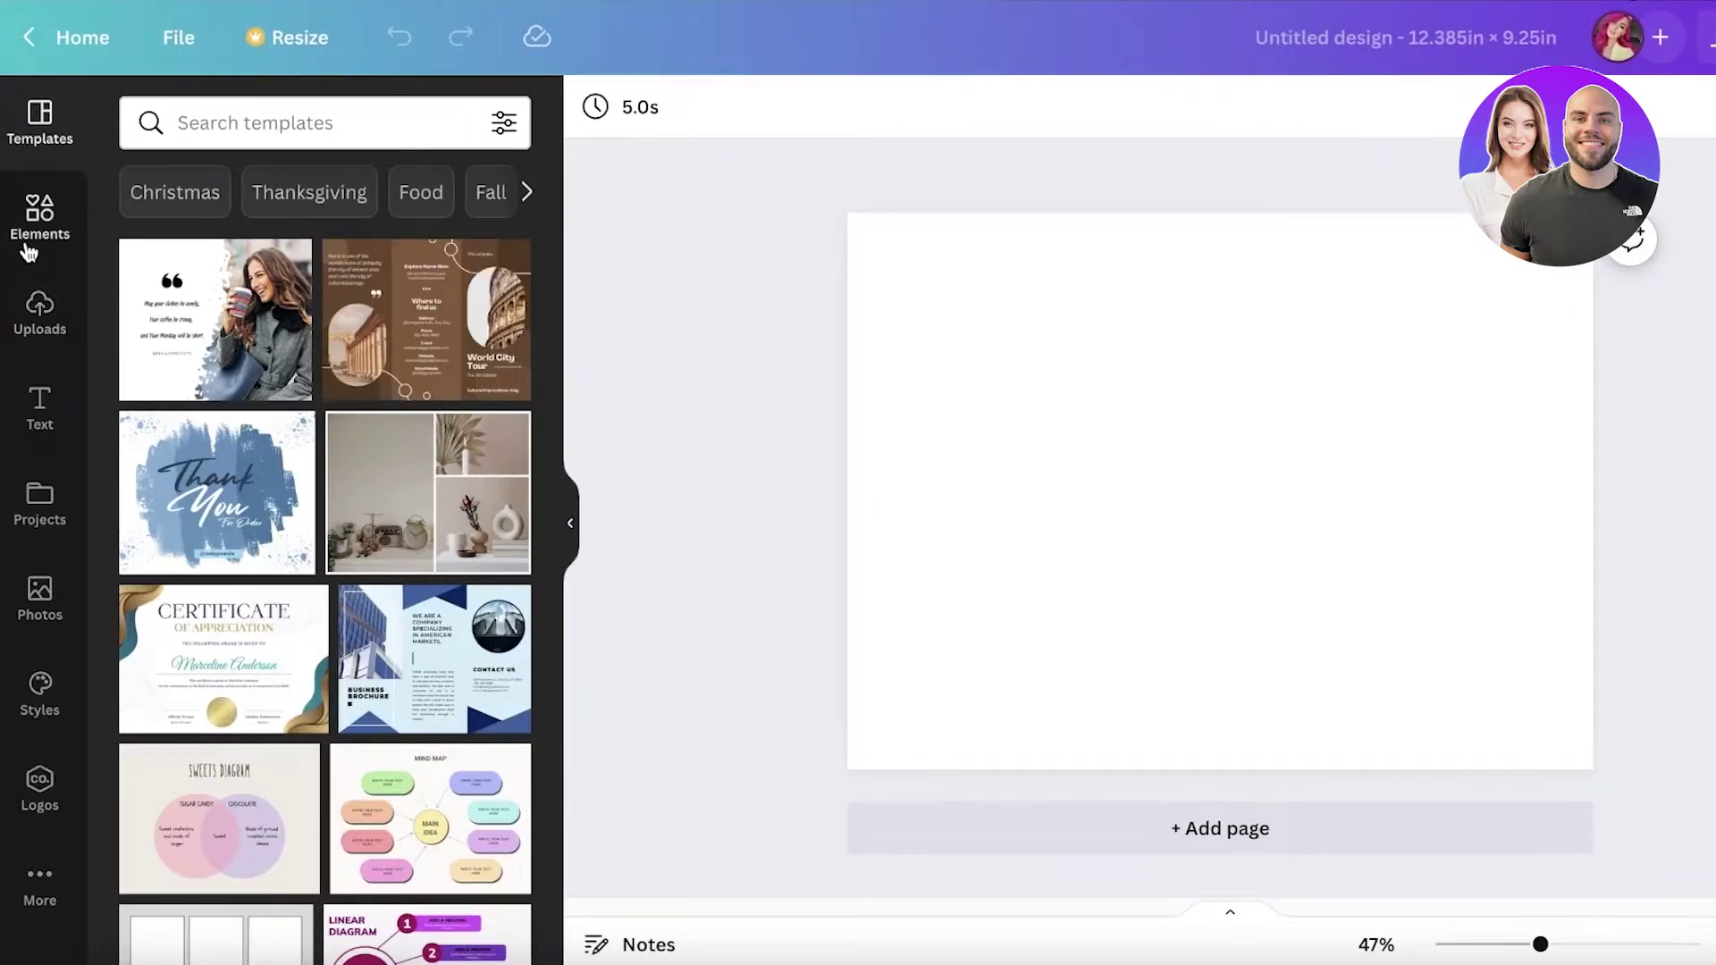
Upload the template PNG from Downloads > PAPERBACK and add it to the cover page.
click(38, 318)
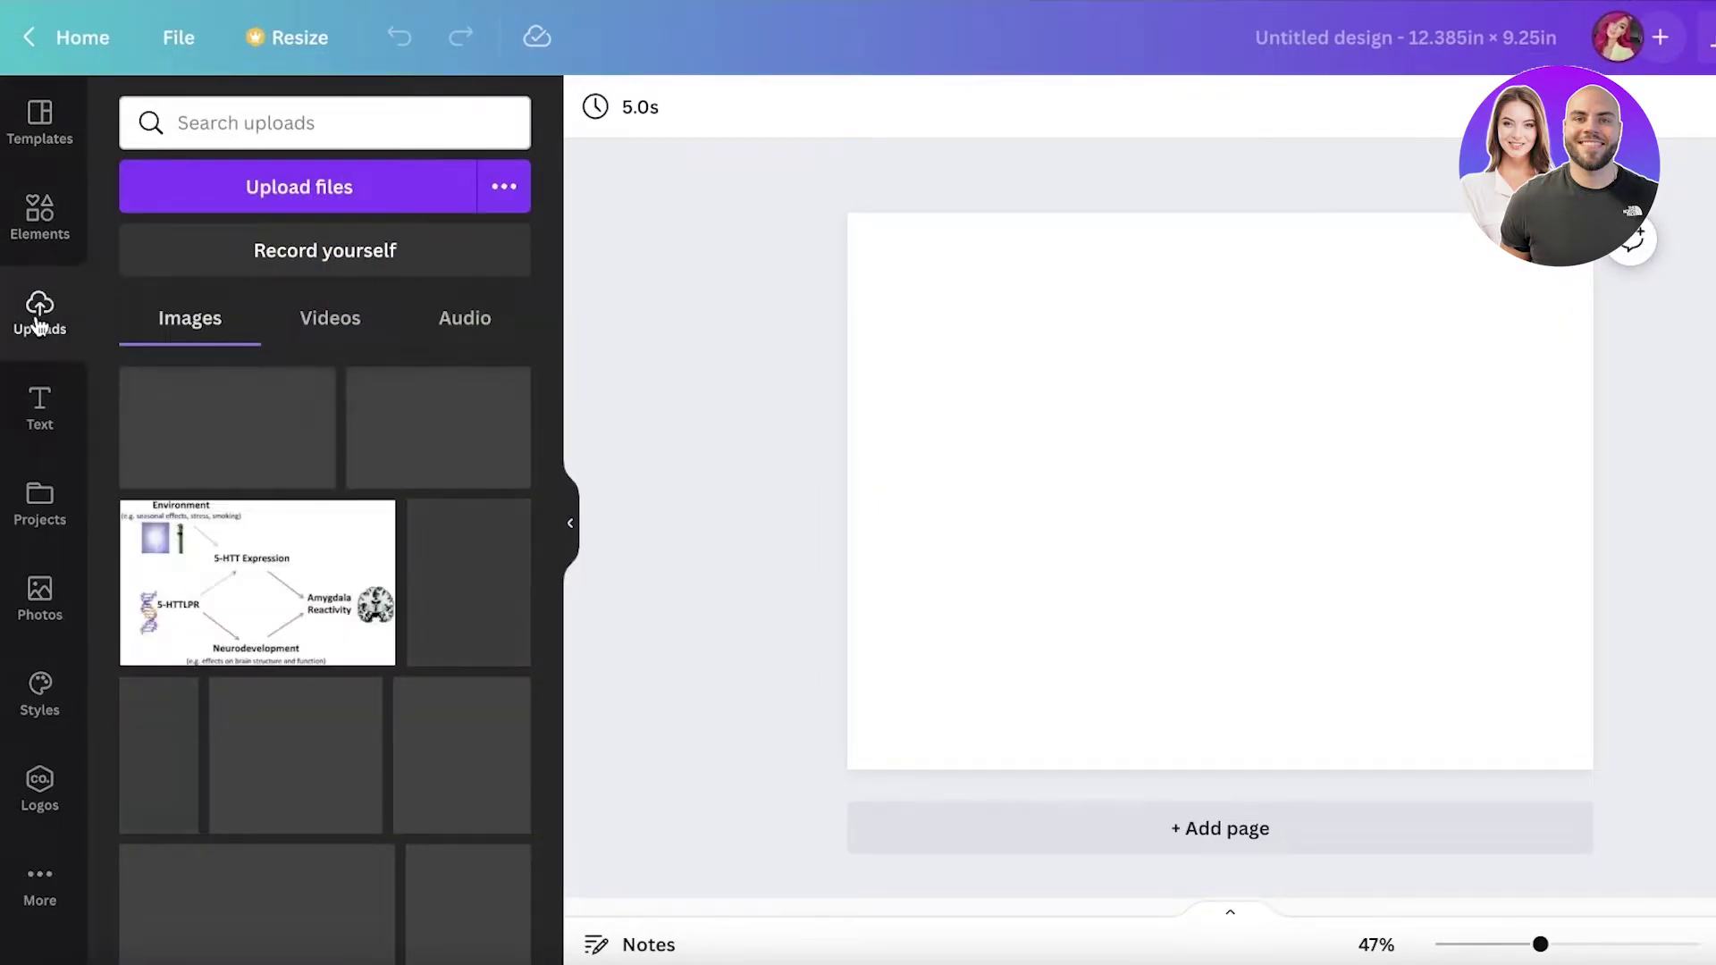
click(235, 198)
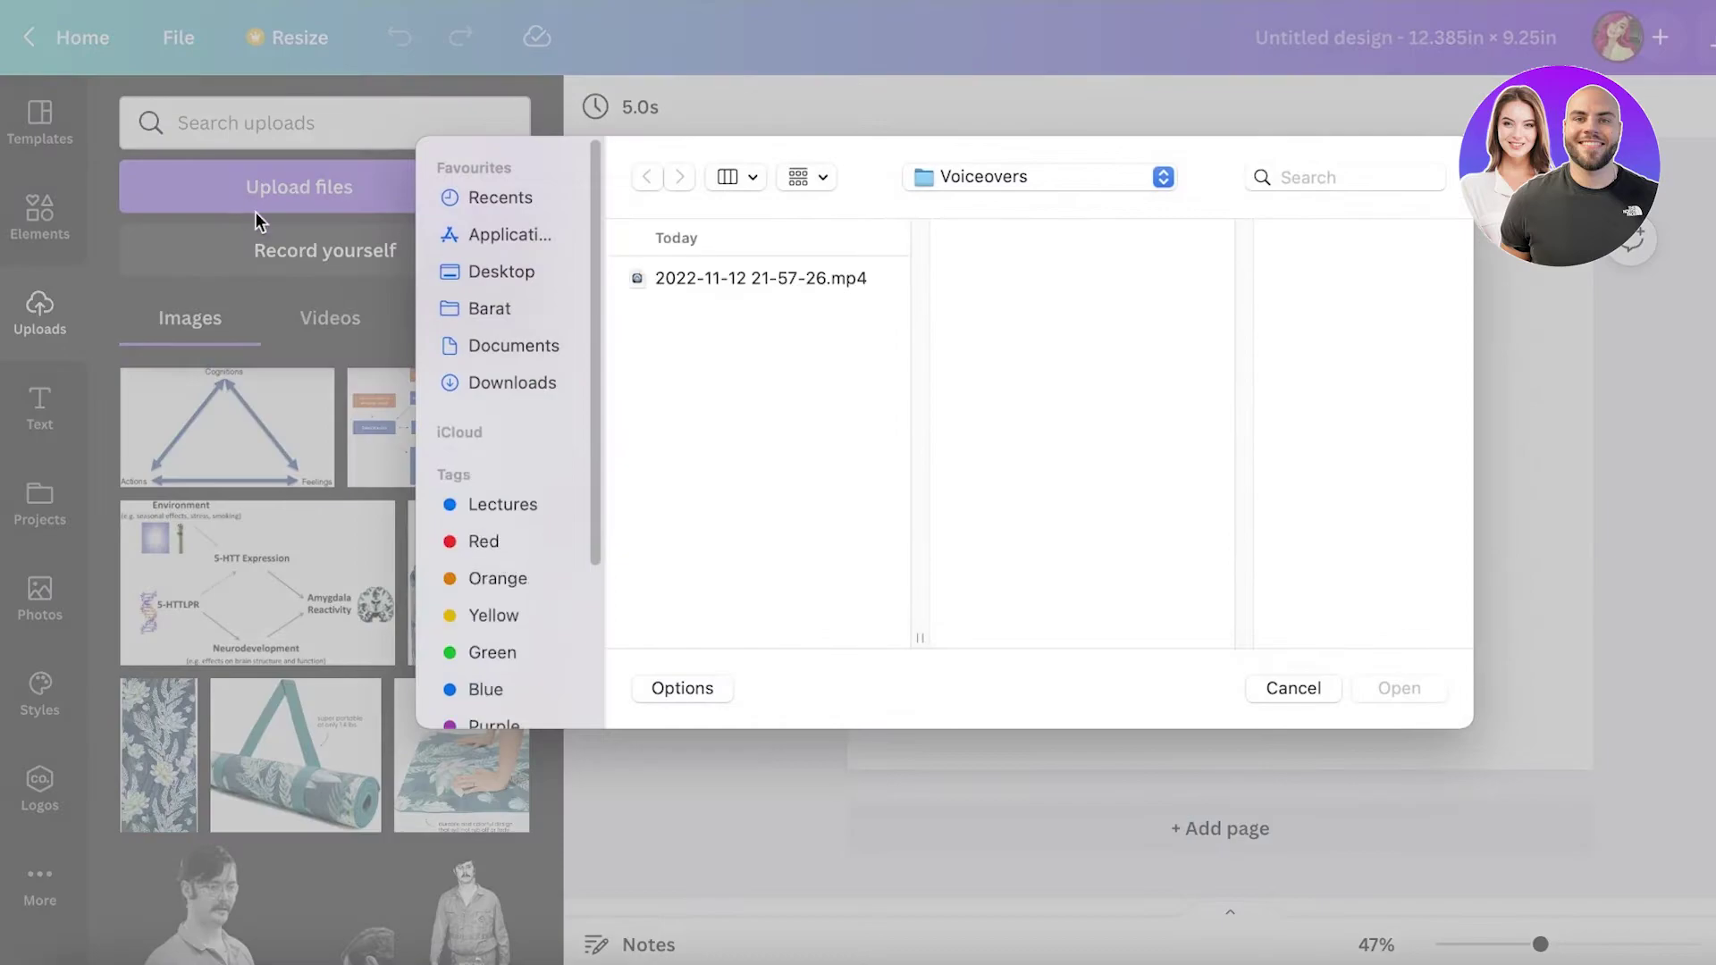
click(511, 349)
click(502, 385)
click(683, 303)
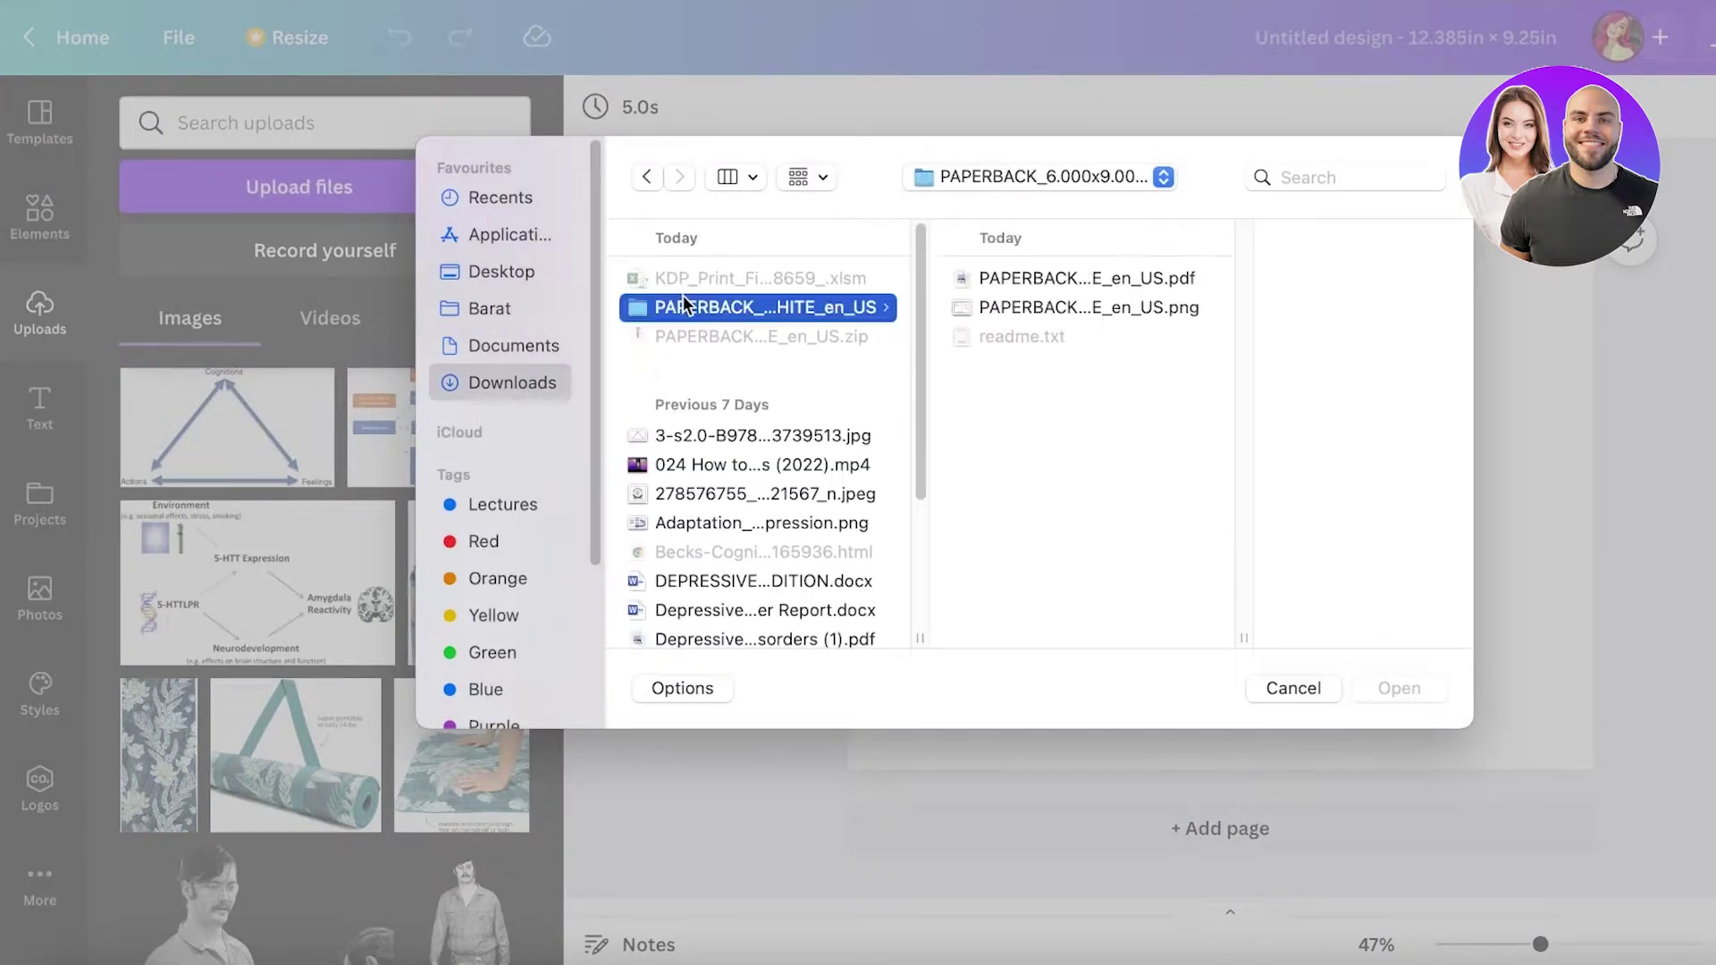
click(1037, 302)
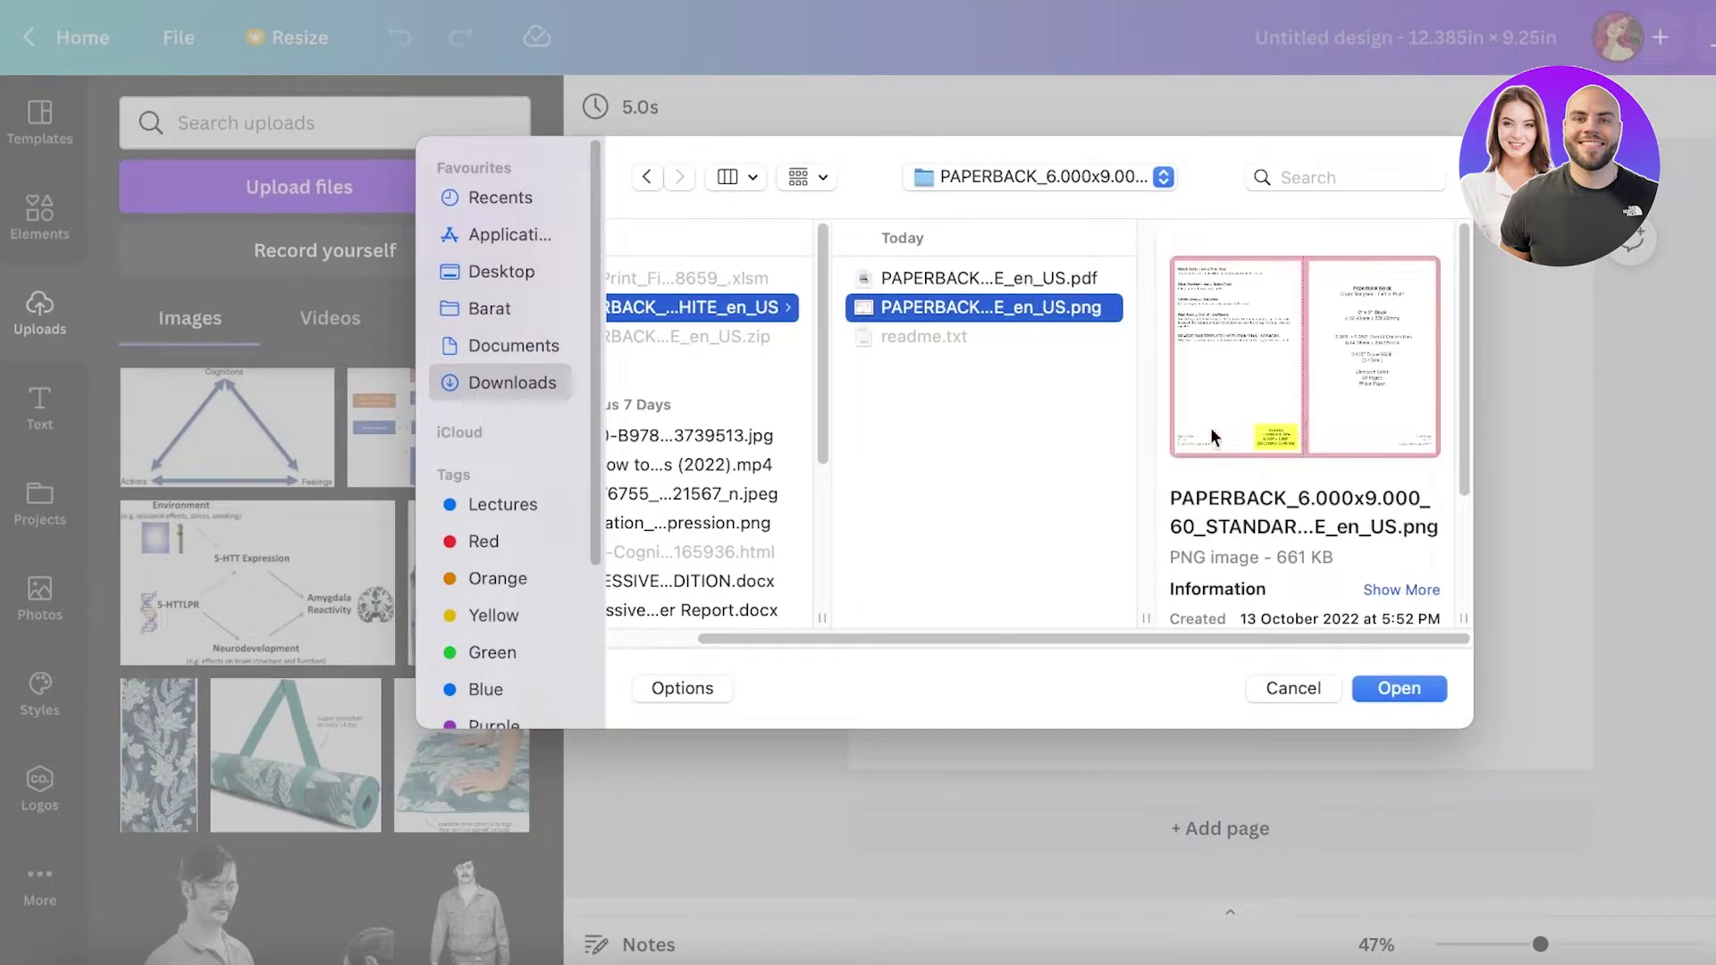
click(1376, 693)
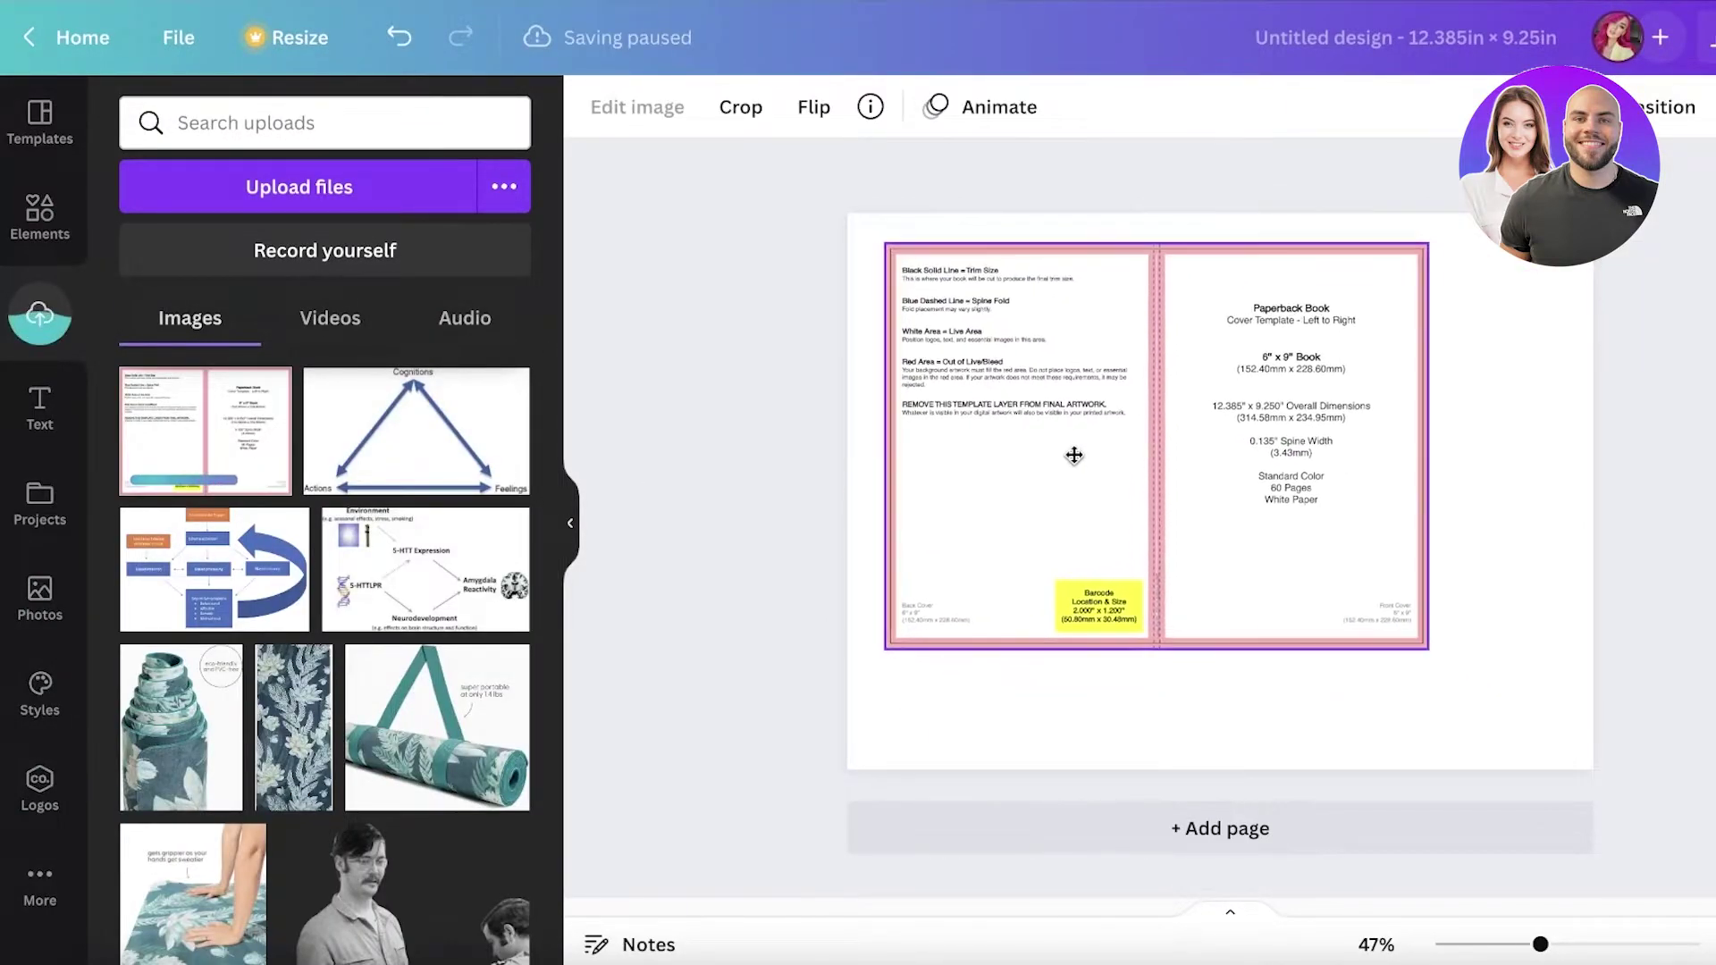
Align and stretch the KDP template image to fill the whole cover page.
drag(1073, 455, 1042, 429)
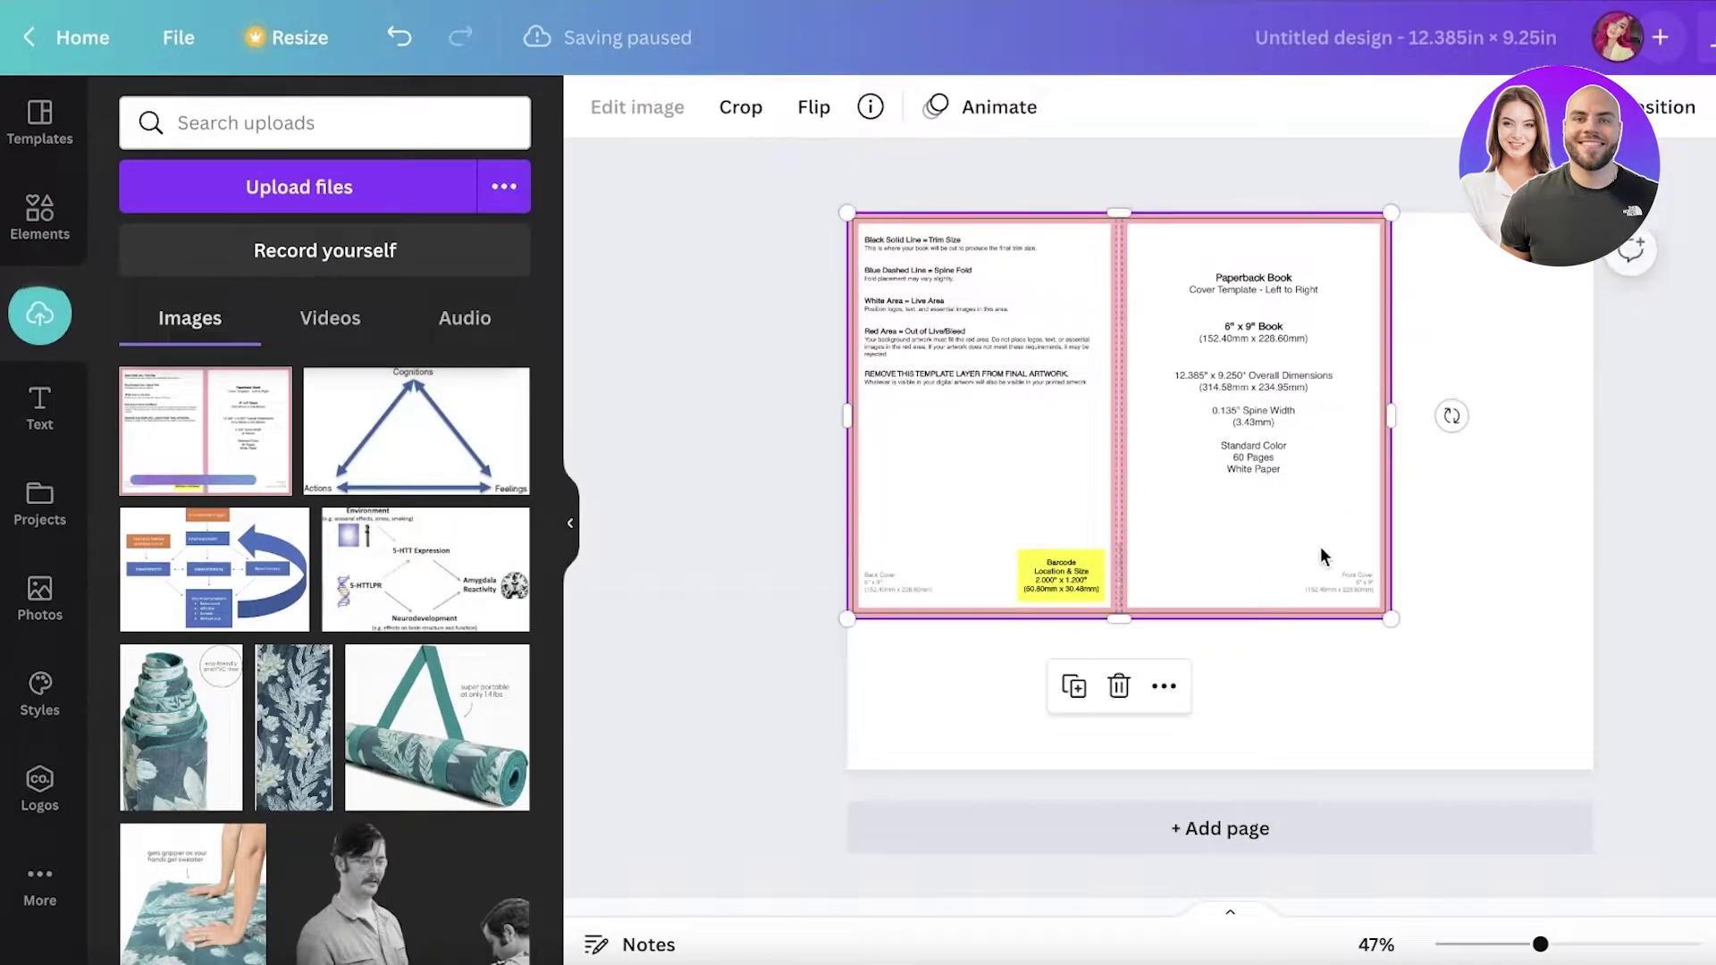
drag(1392, 617, 1588, 766)
click(1685, 608)
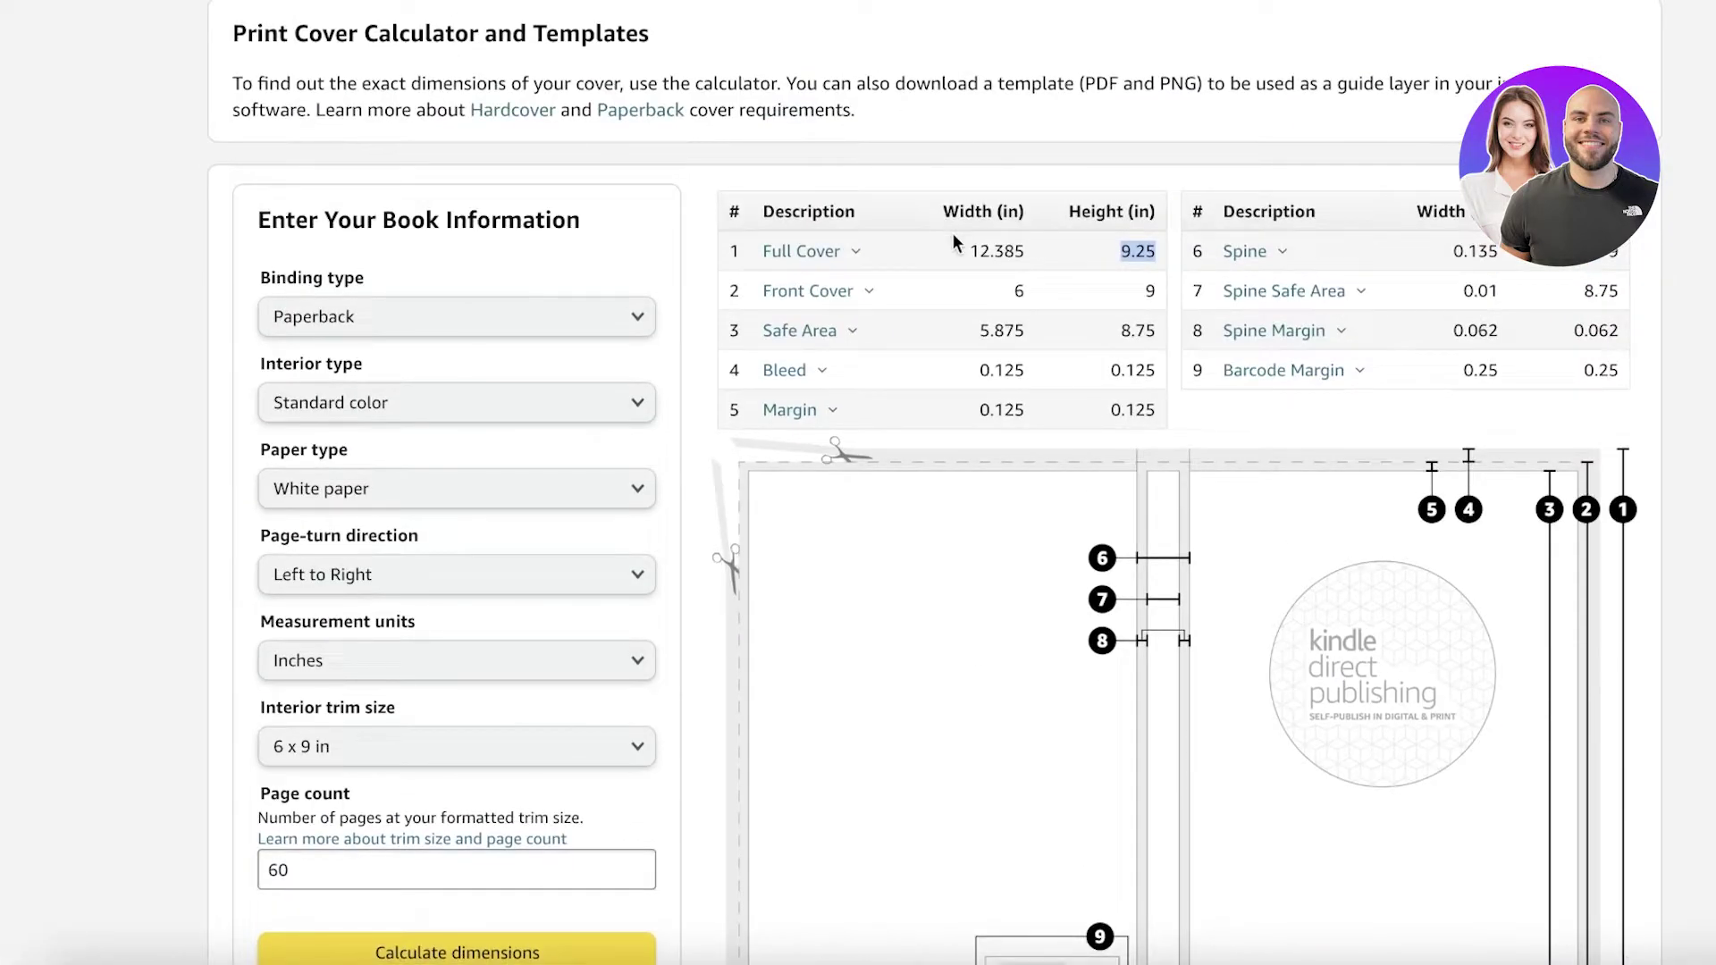
Lower the template's transparency to a faint guide and lock it in place.
click(952, 233)
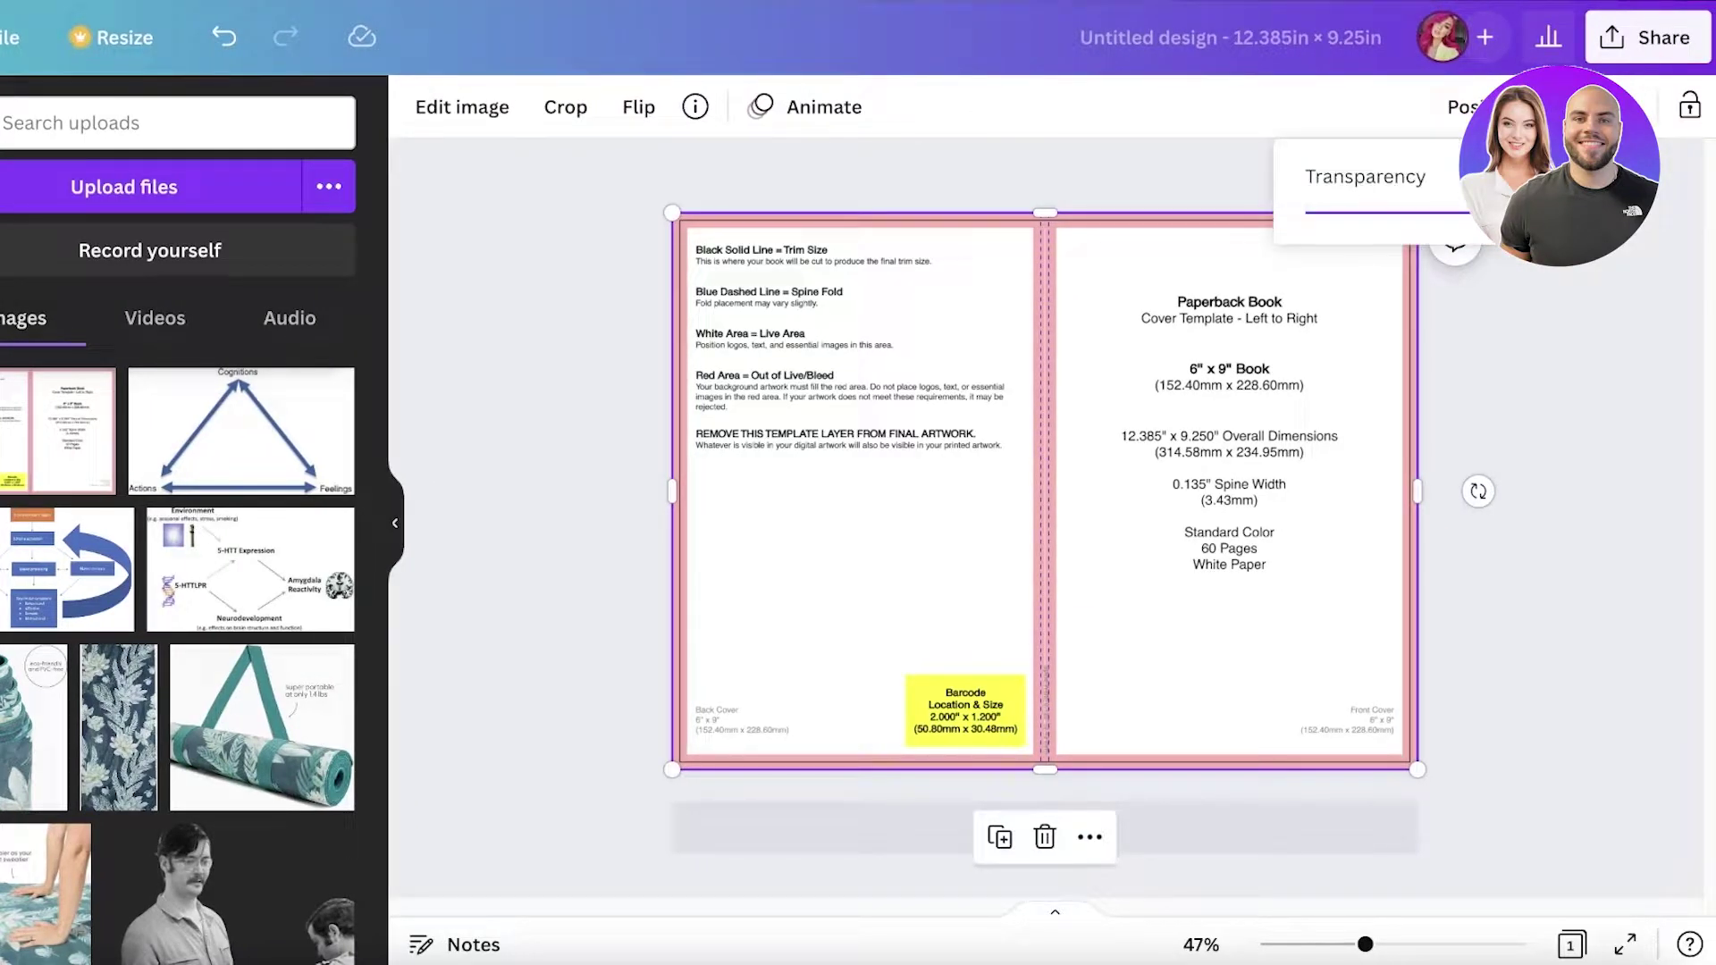
drag(1502, 212, 1417, 213)
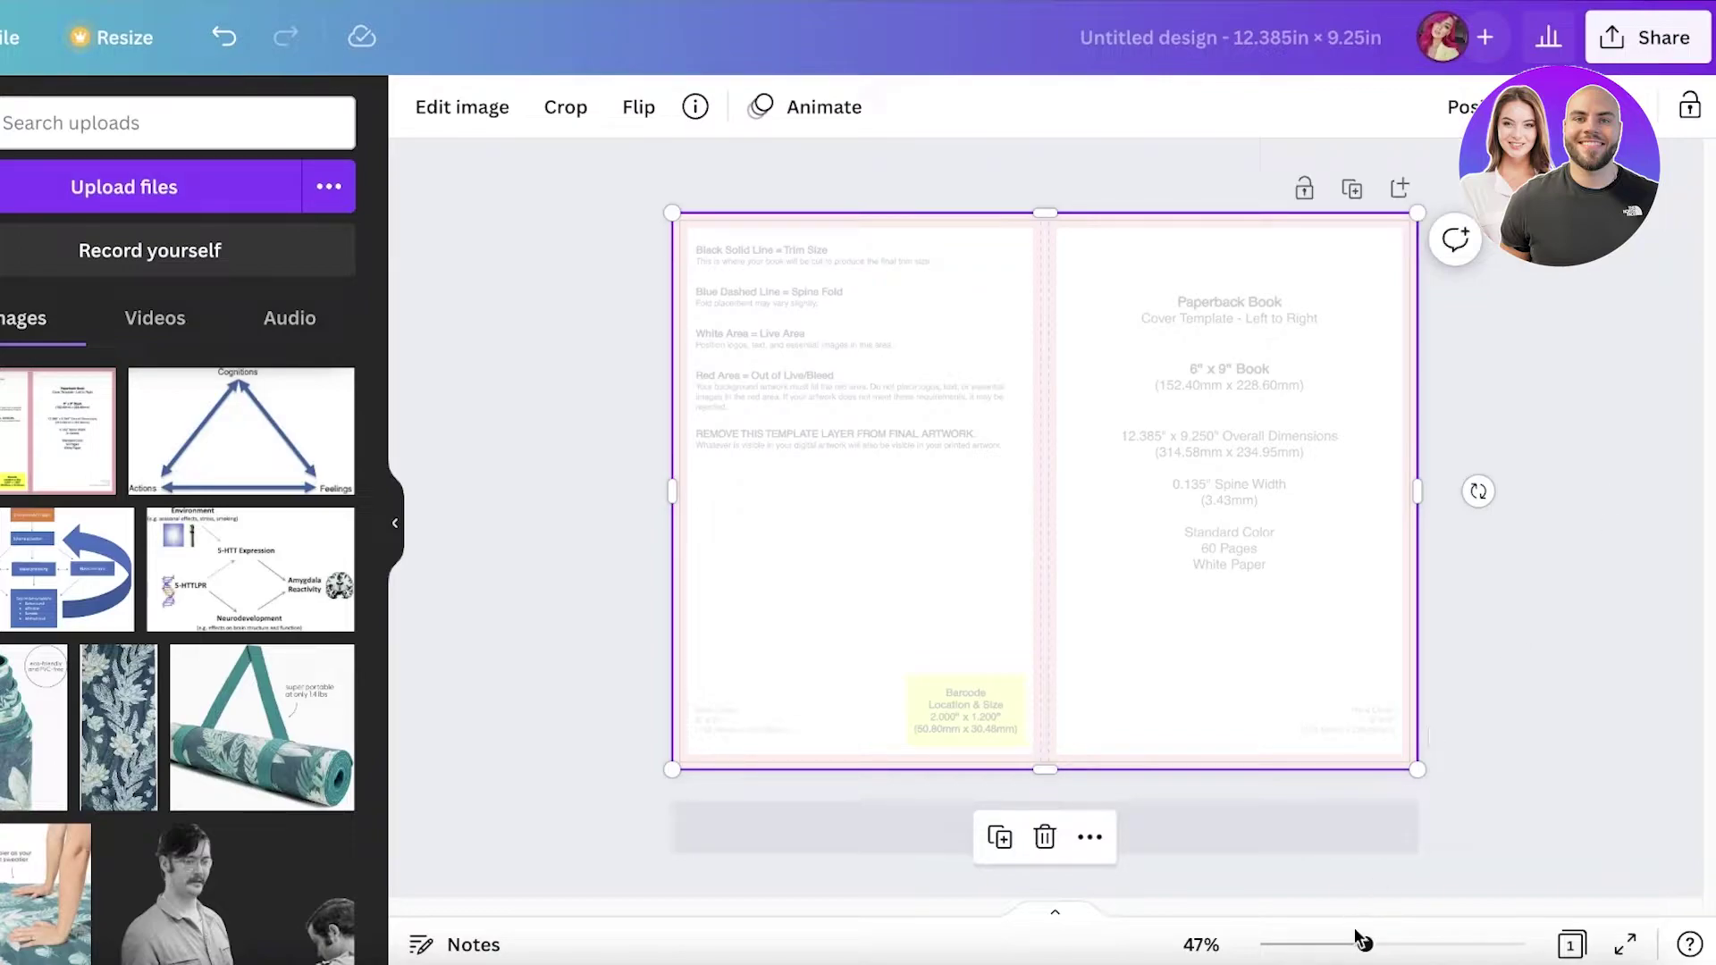
drag(1365, 944, 1380, 948)
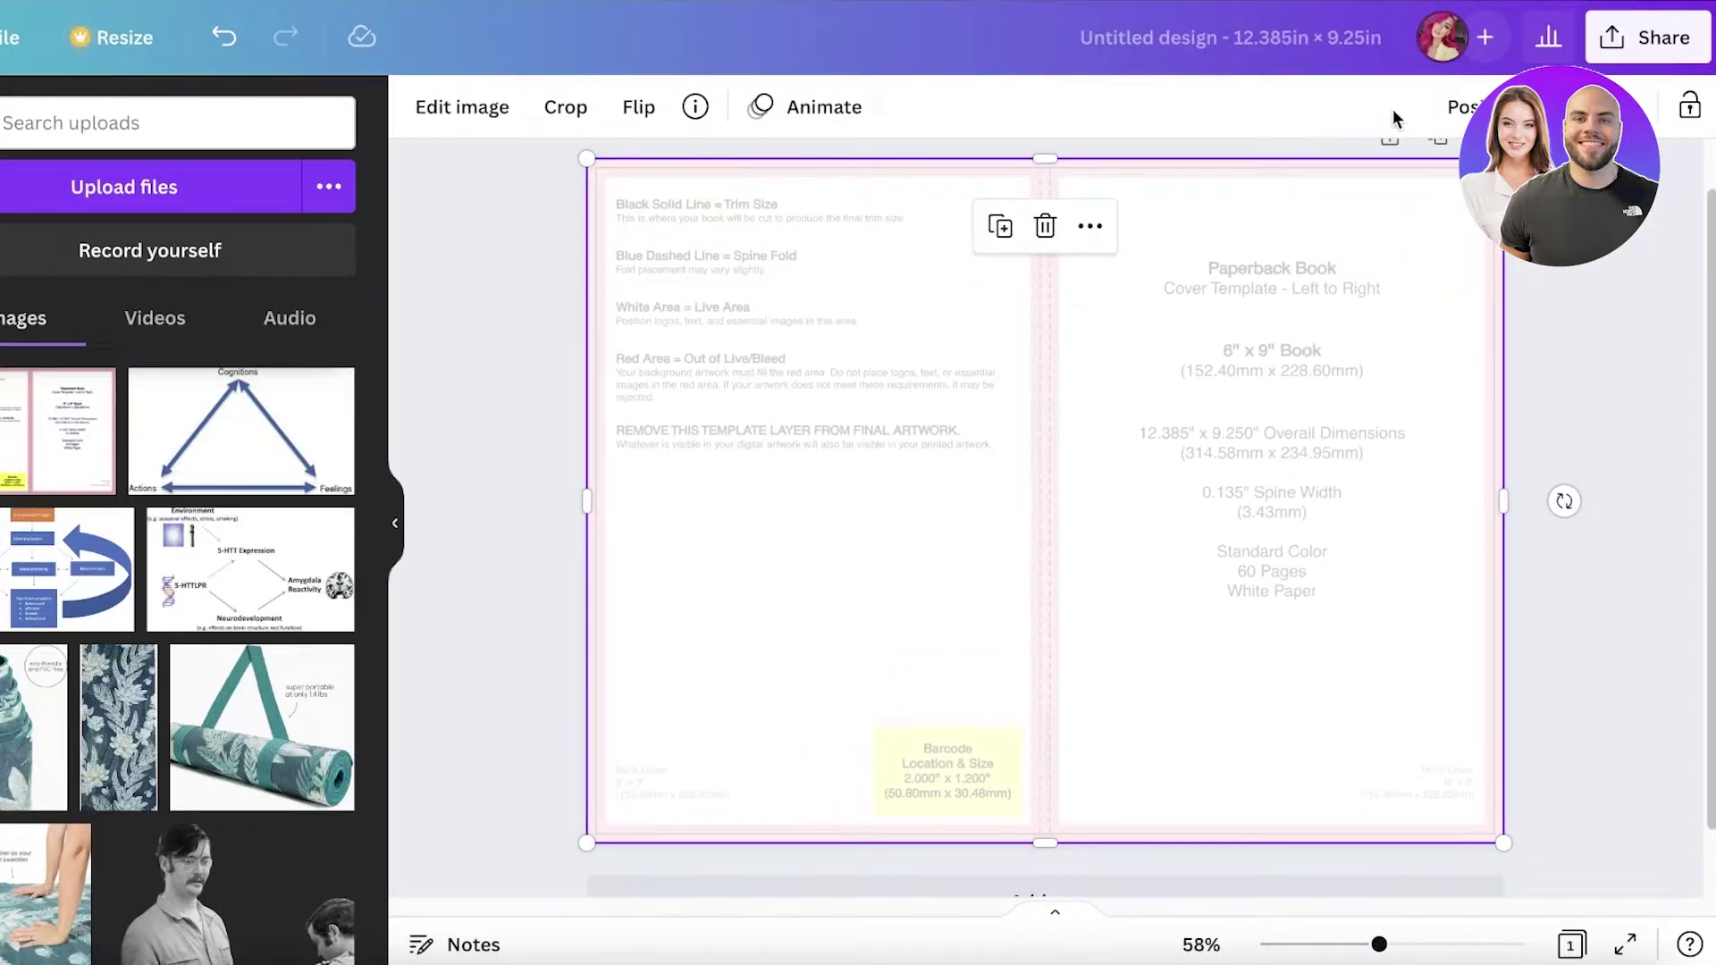
click(1692, 105)
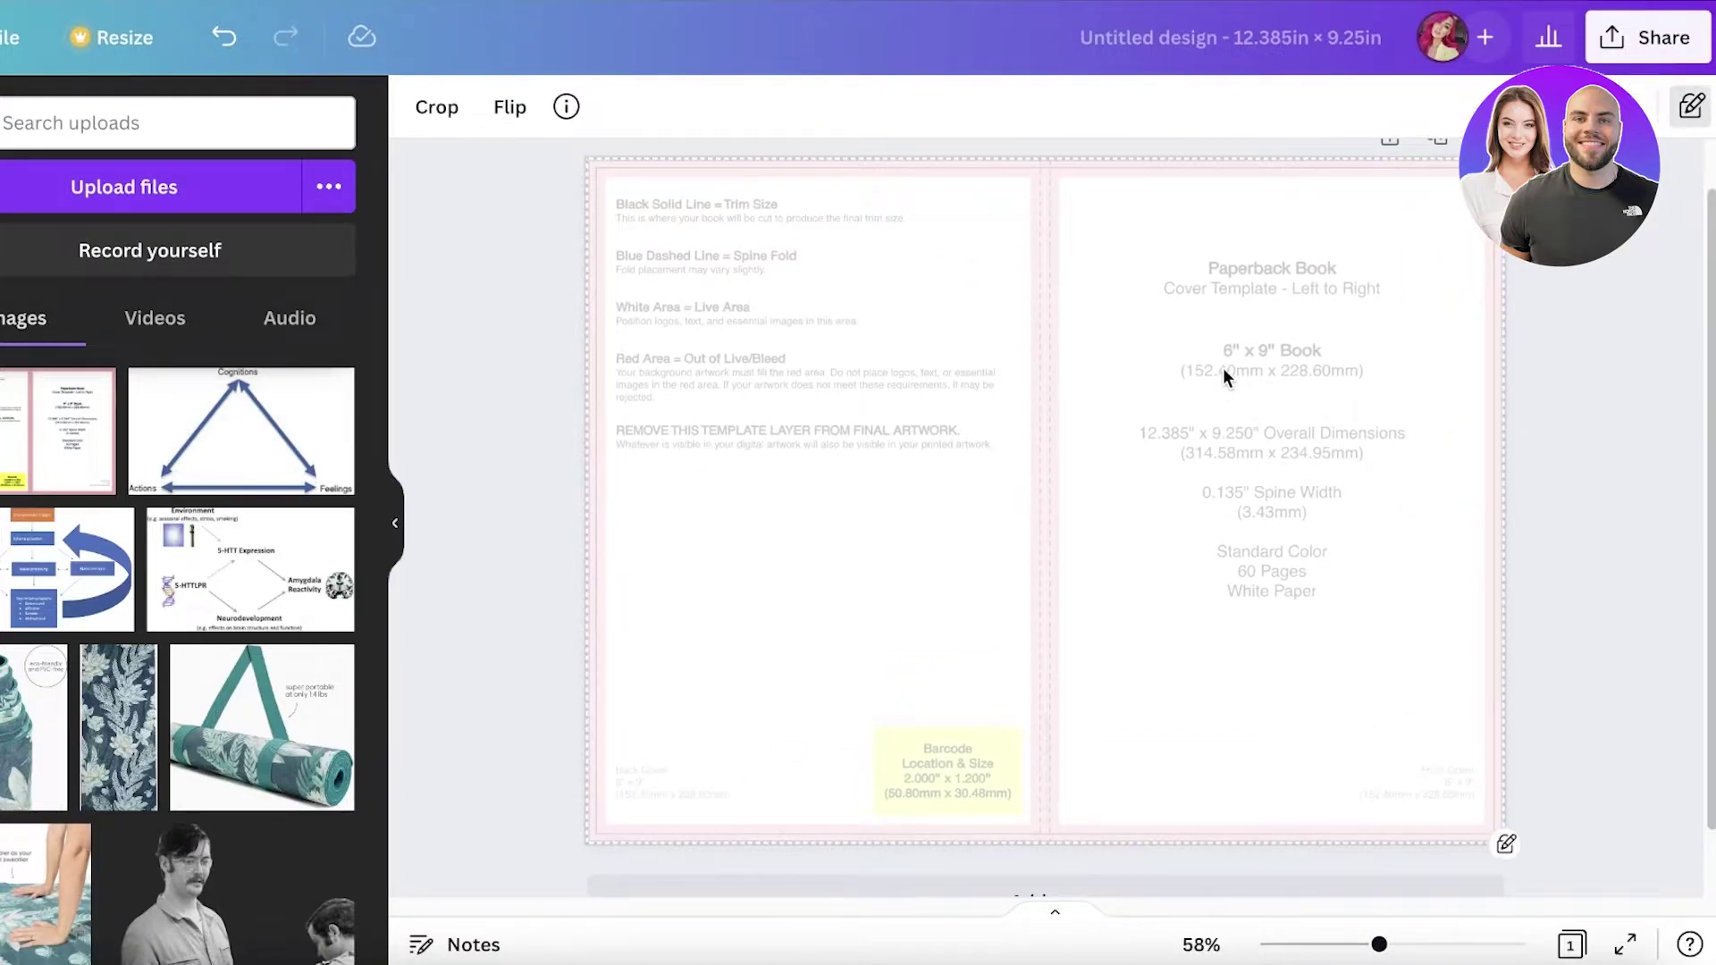
click(440, 384)
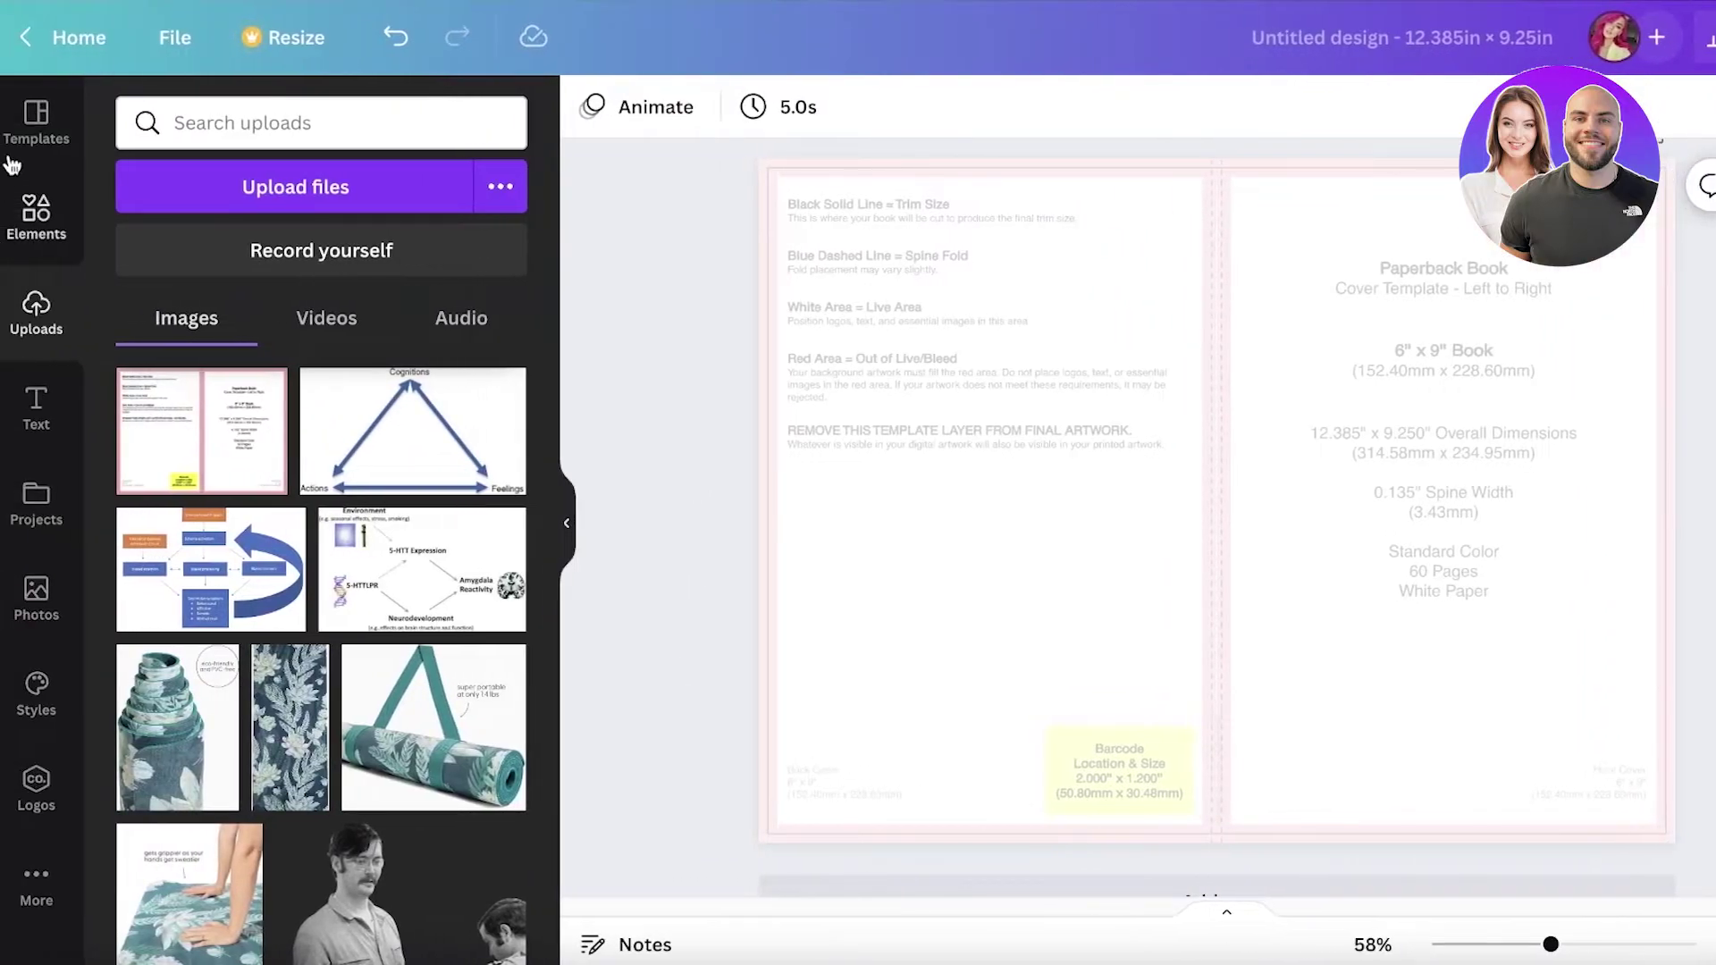
Browse Canva's template library and Book Covers results, then clear the search.
click(24, 219)
click(38, 134)
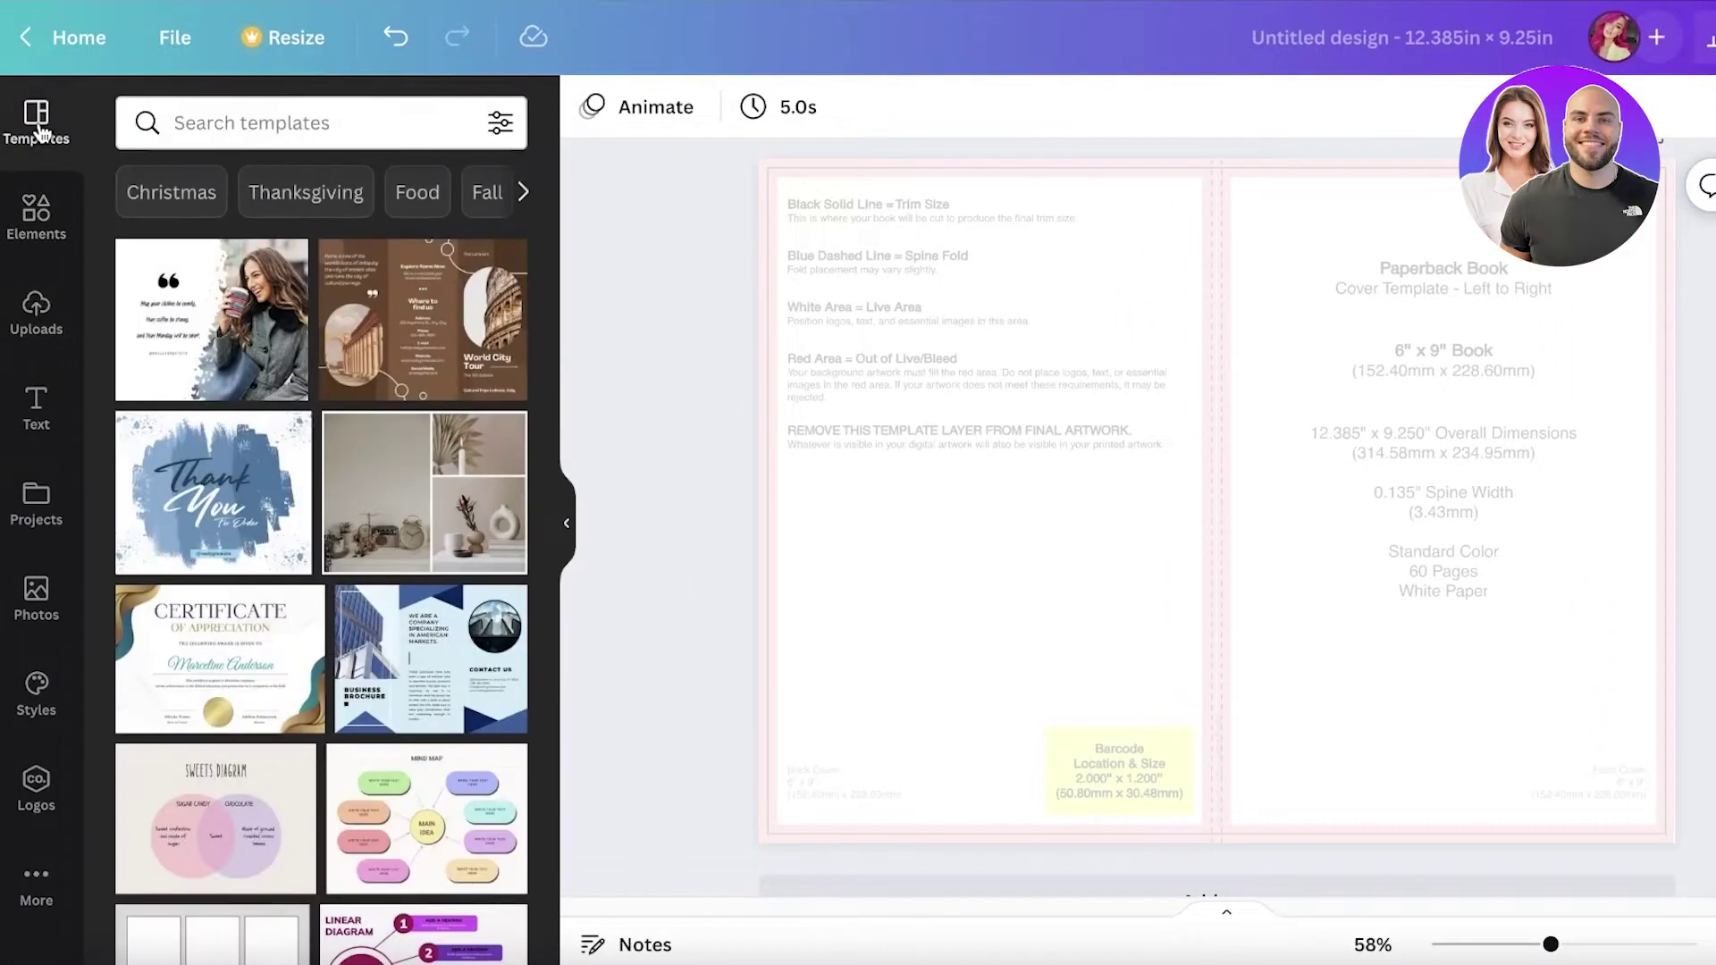
scroll(250, 479, down, 2)
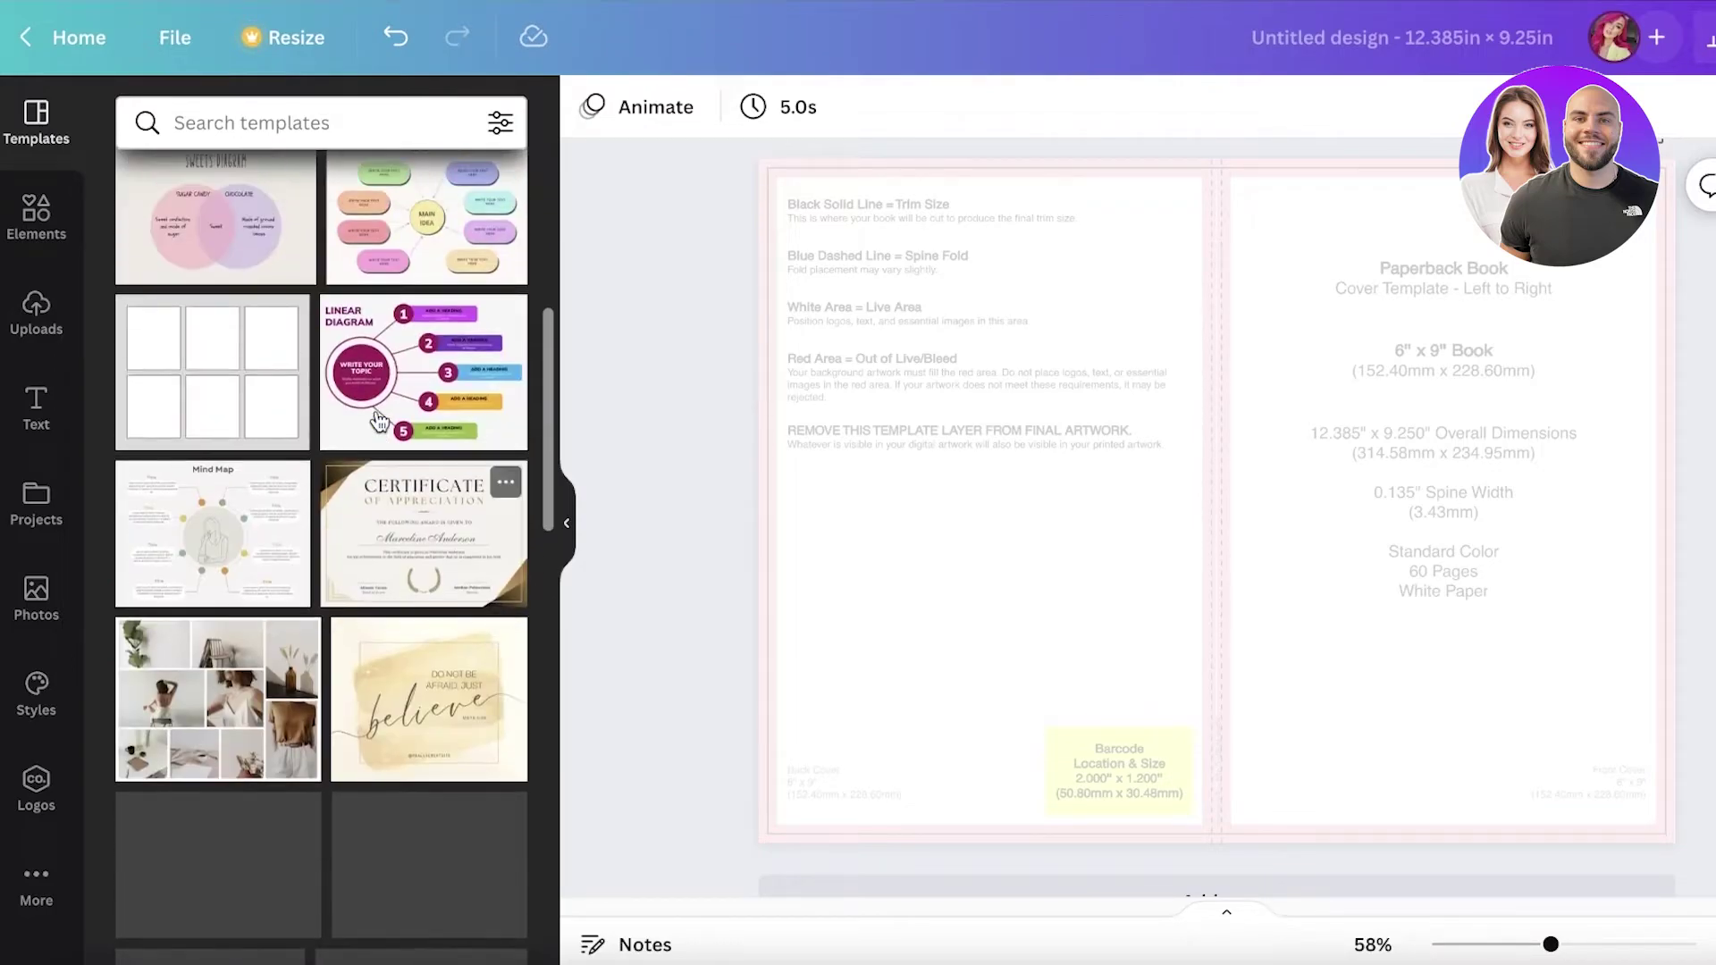
scroll(230, 446, up, 2)
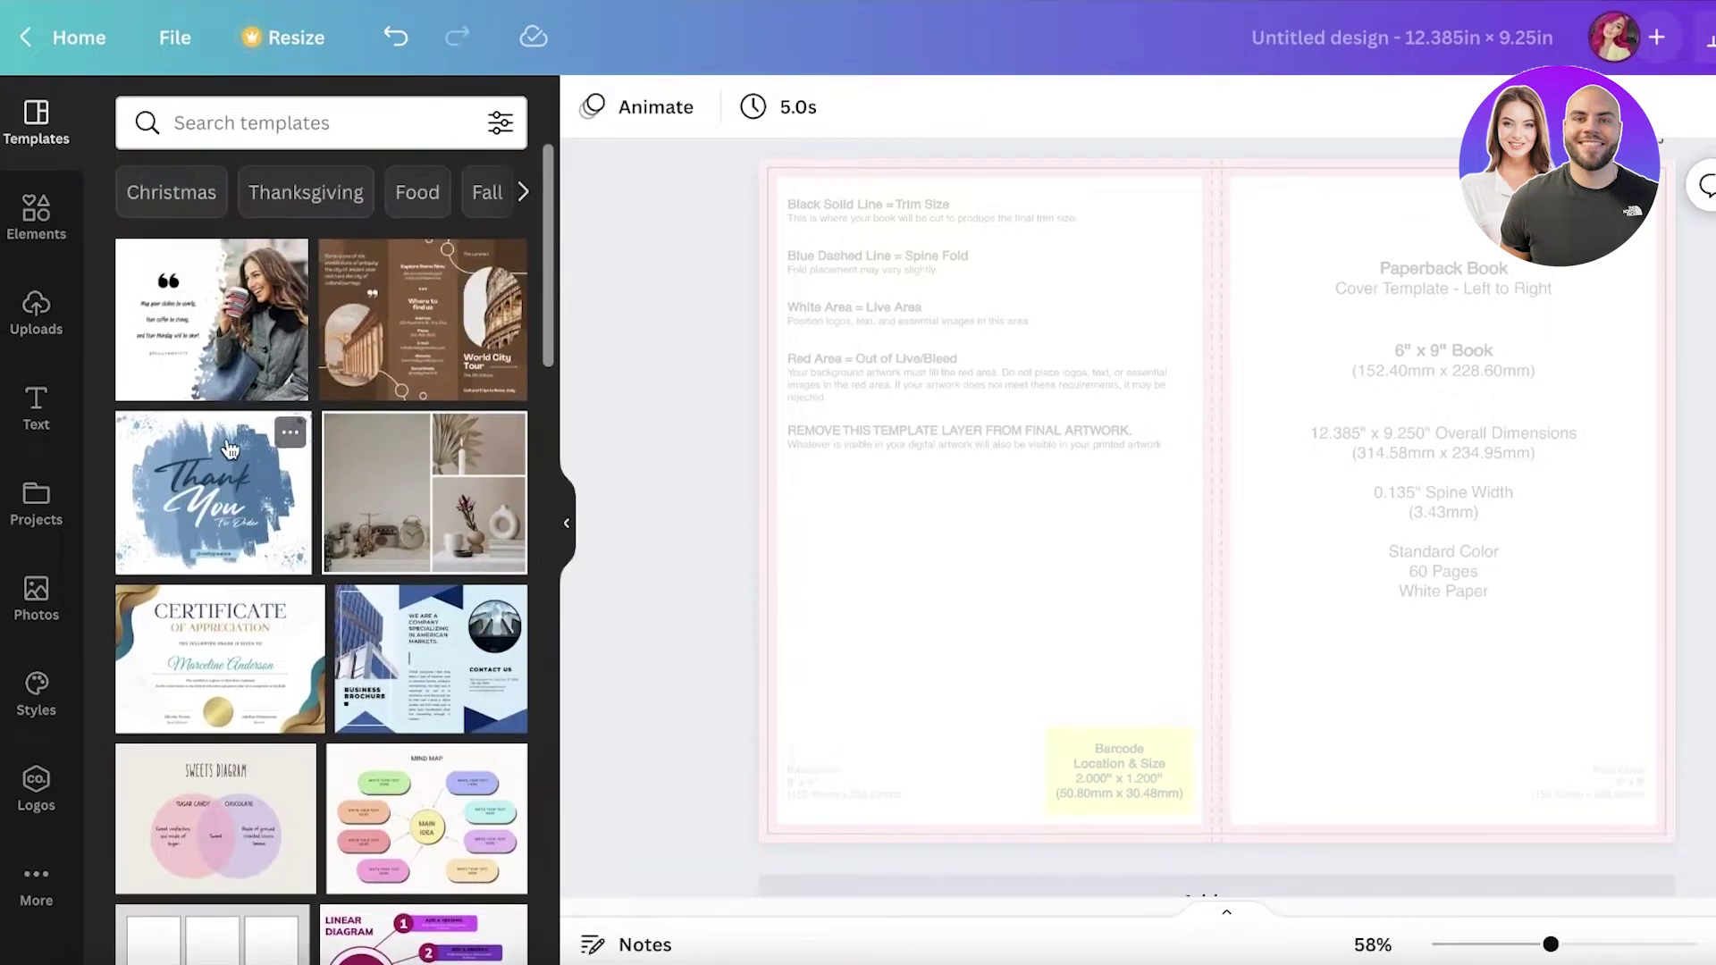
click(289, 125)
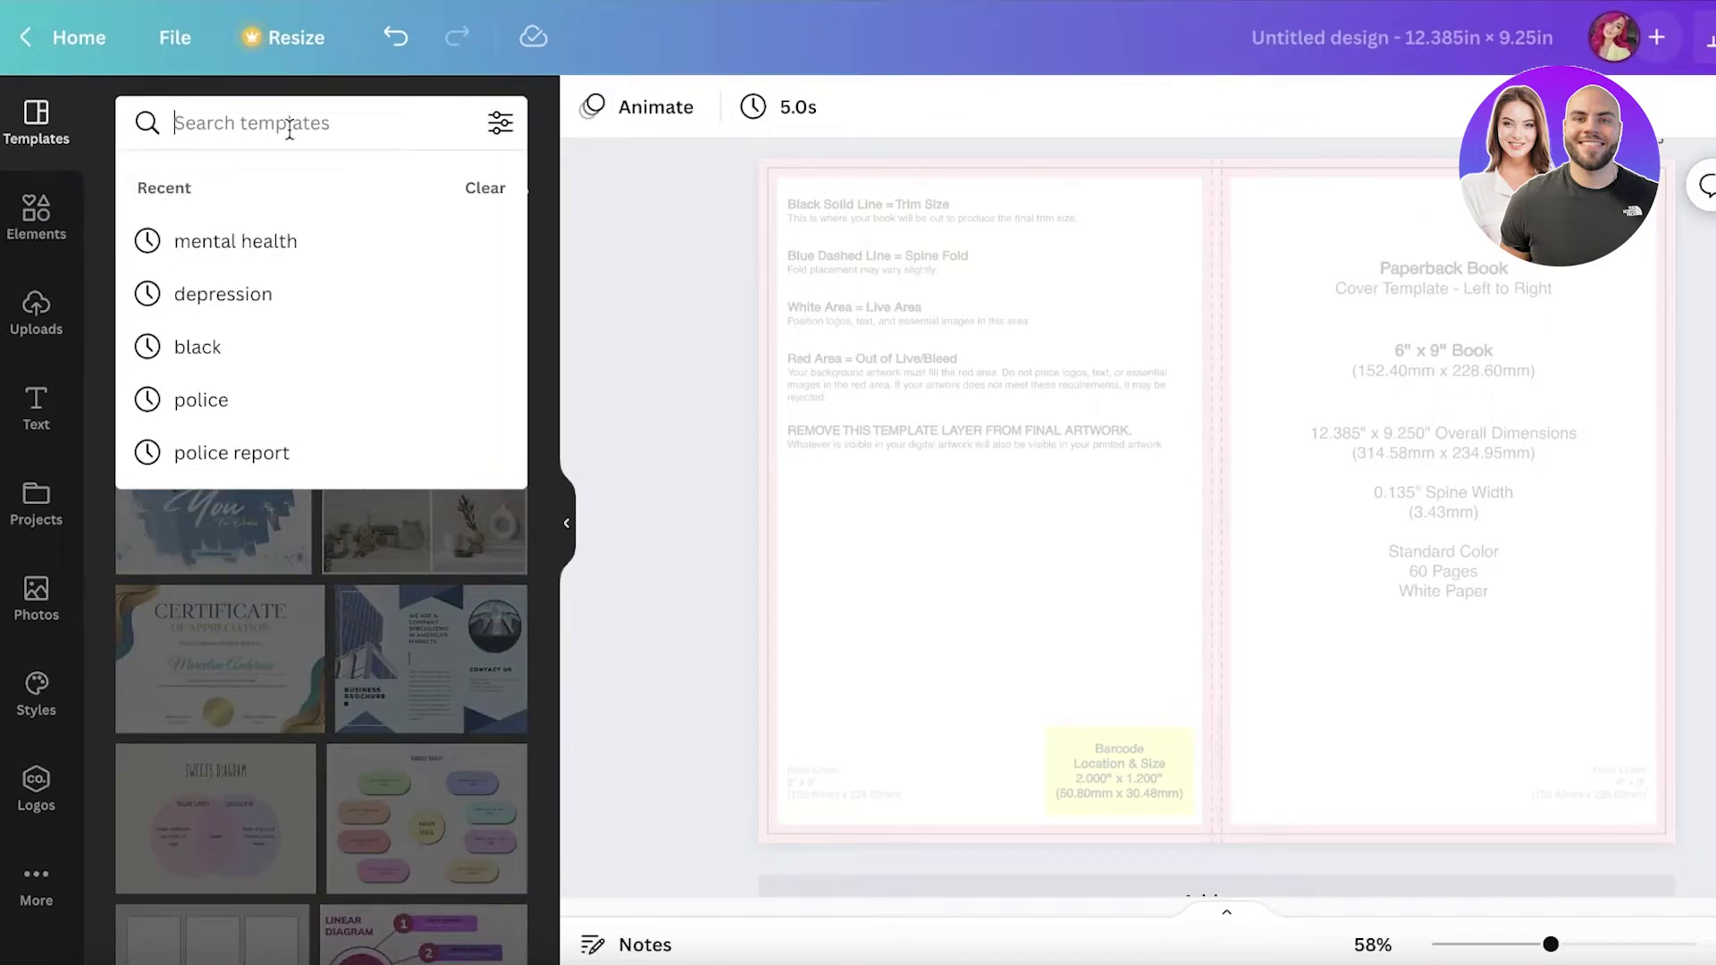
text(j)
click(34, 179)
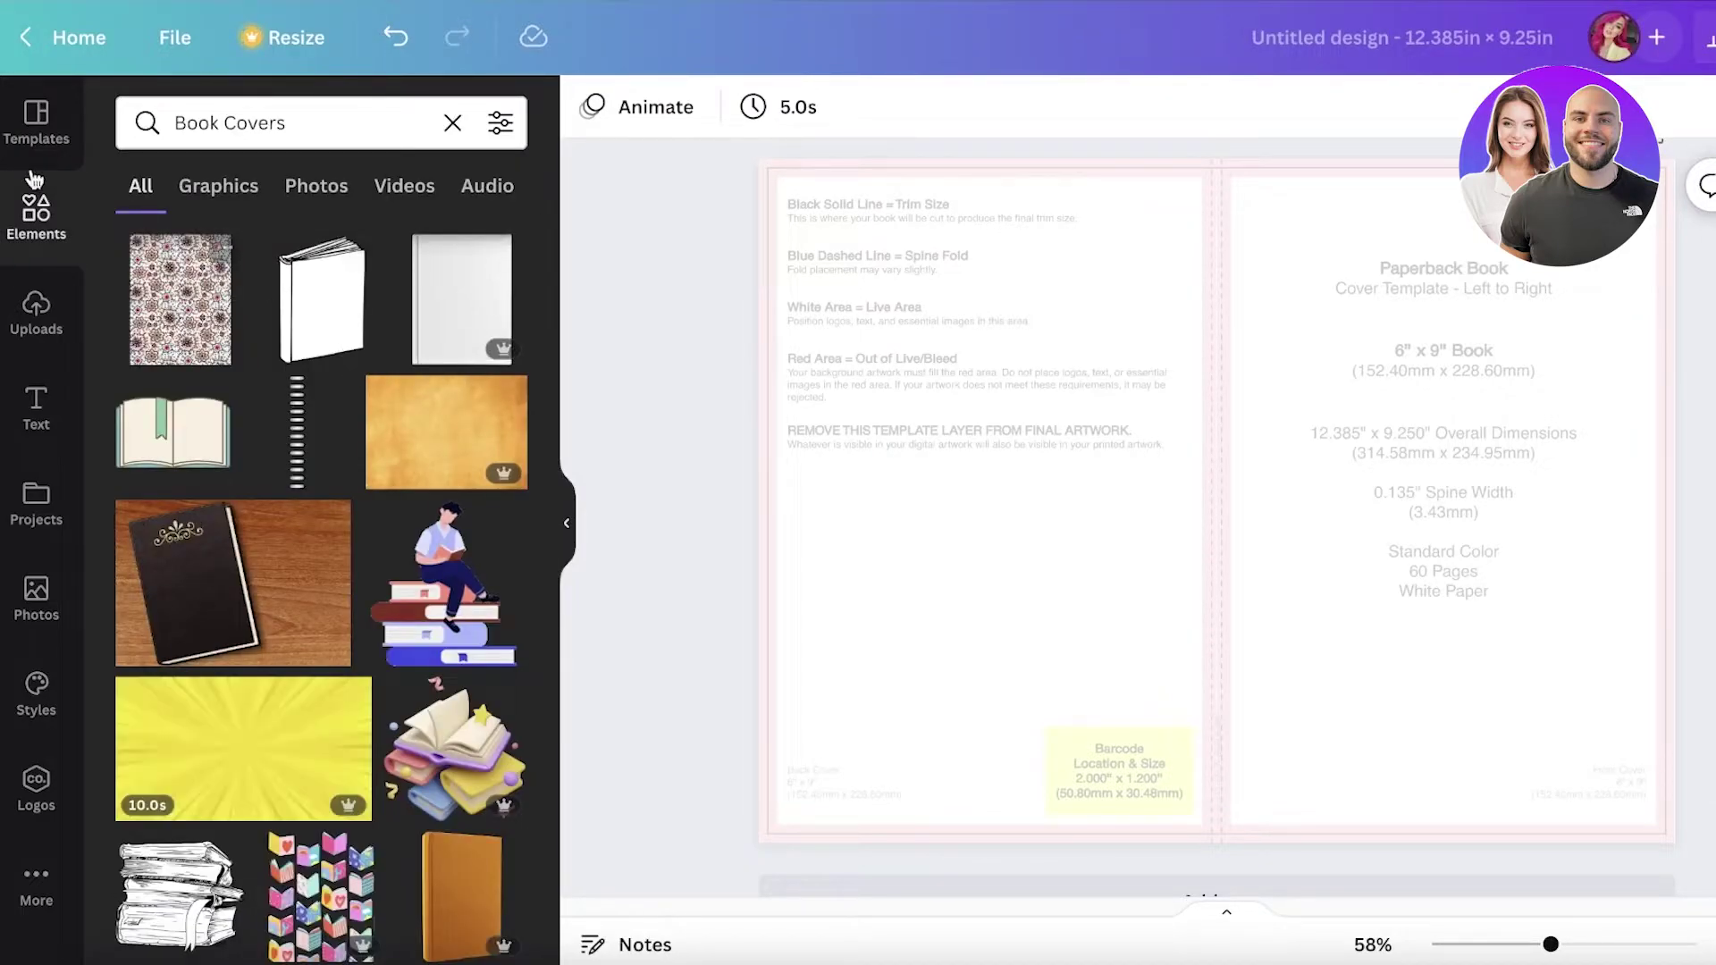
click(40, 143)
click(452, 123)
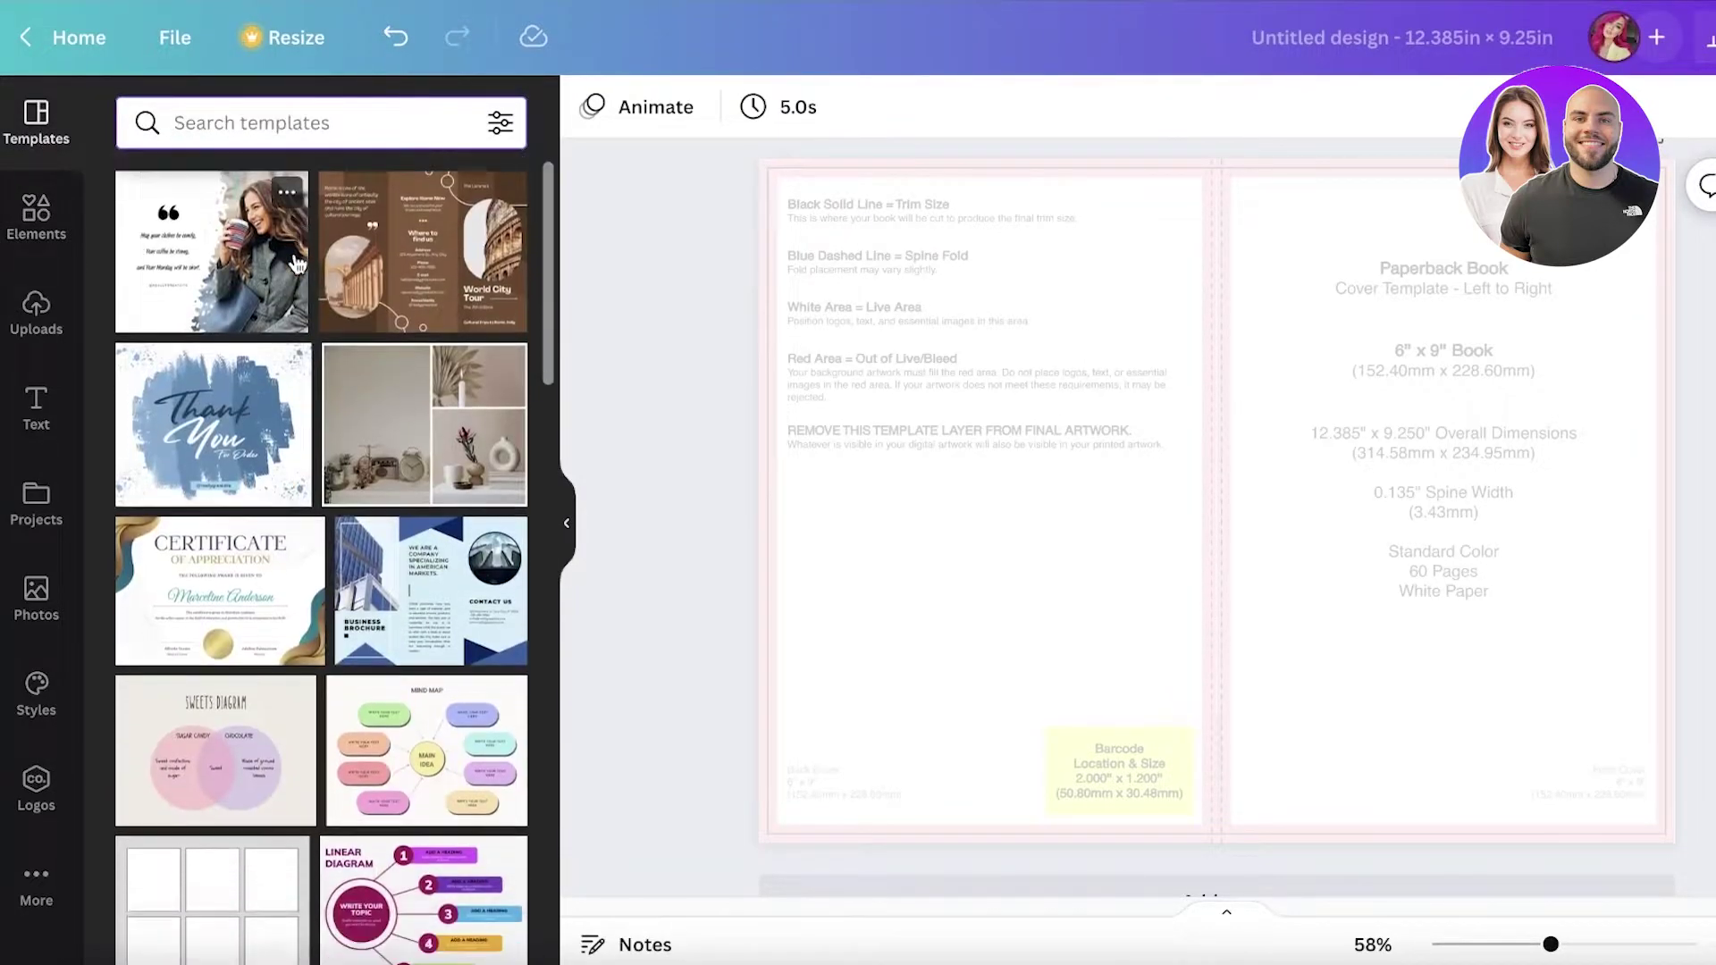
Search the Elements panel for 'background'.
scroll(299, 268, down, 4)
click(40, 217)
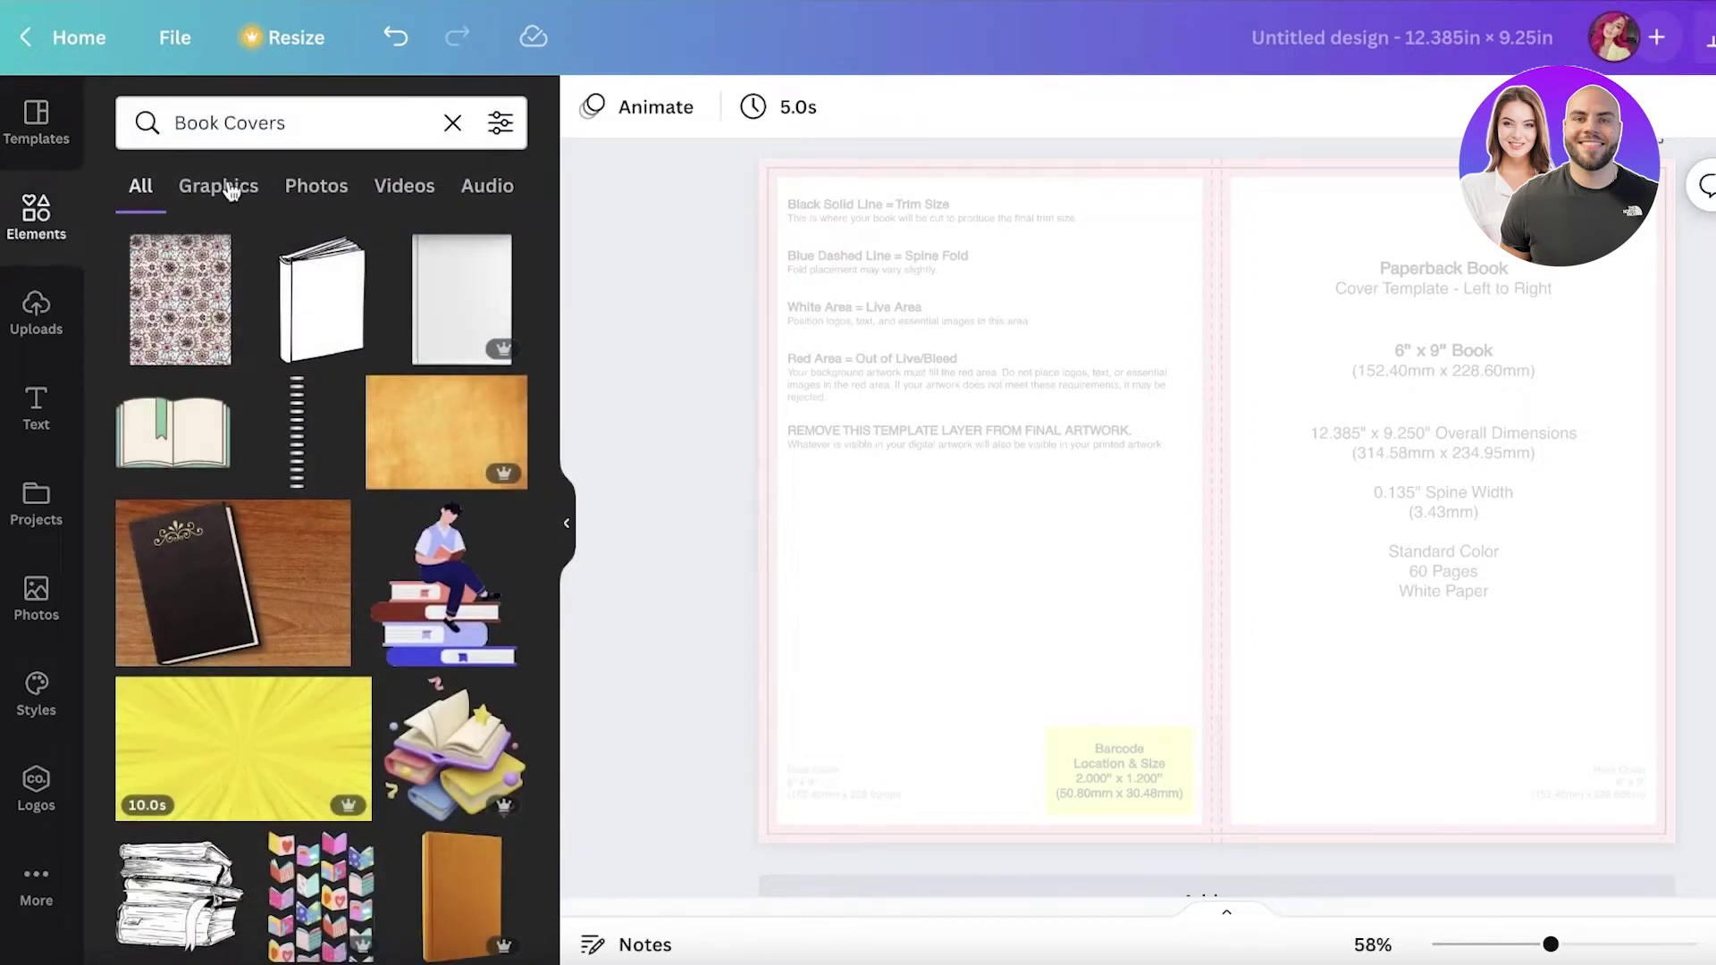
double_click(329, 126)
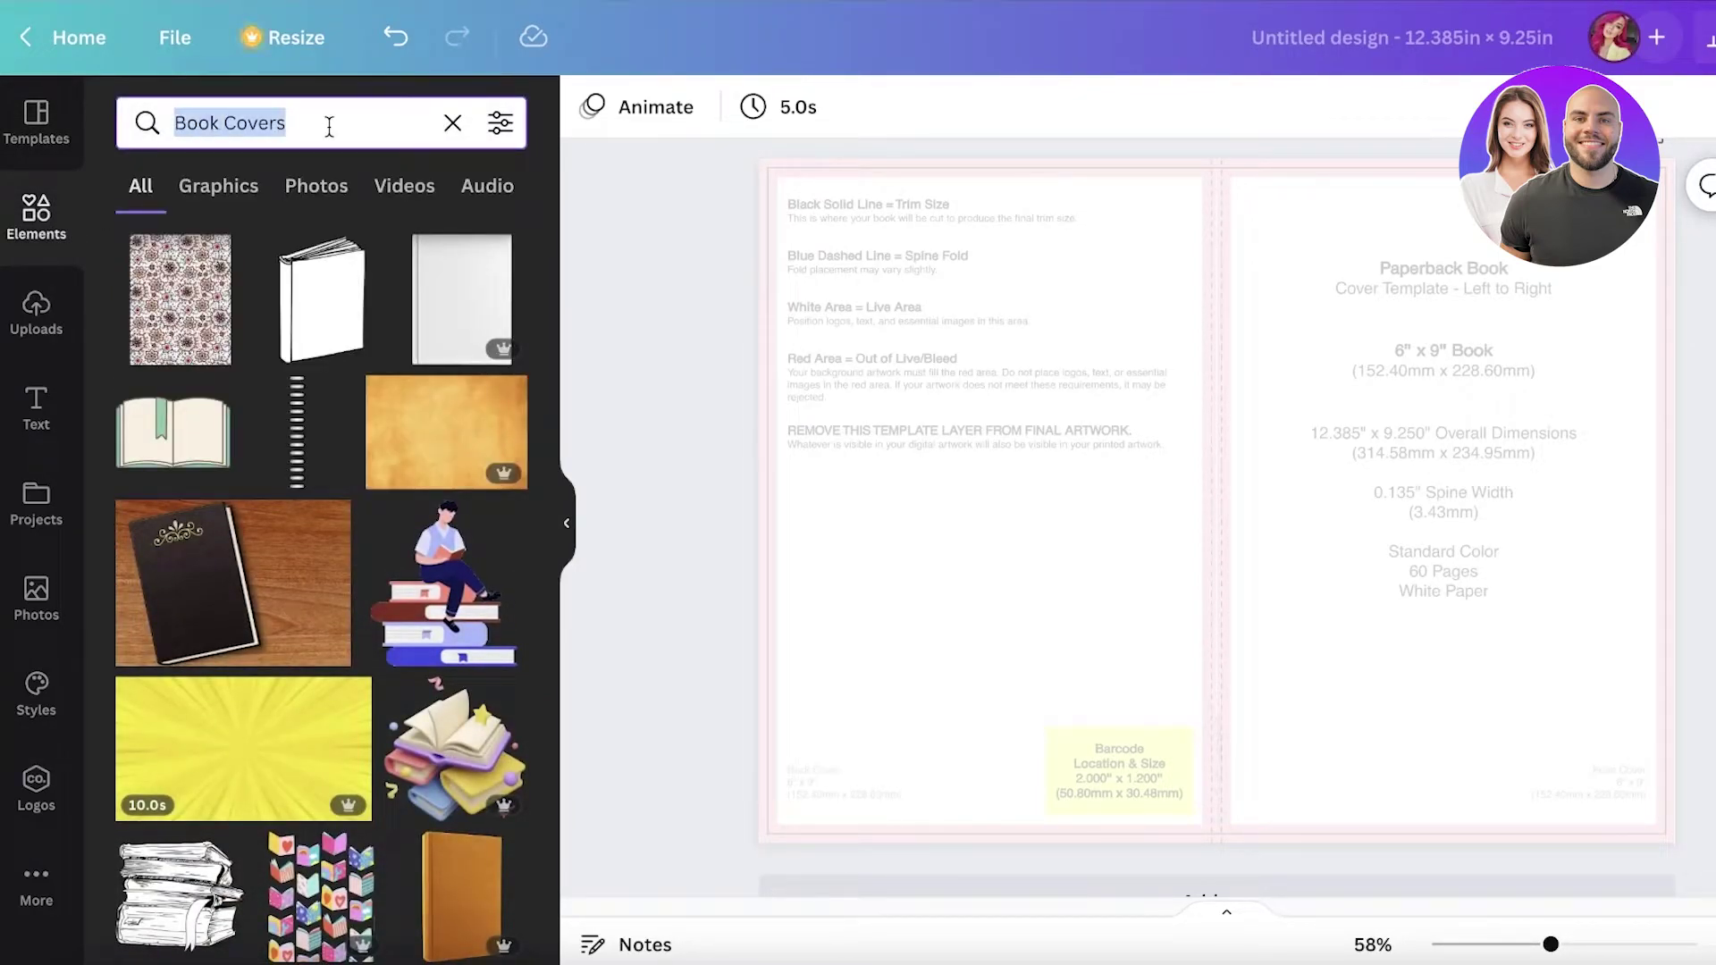
text(background)
key(Return)
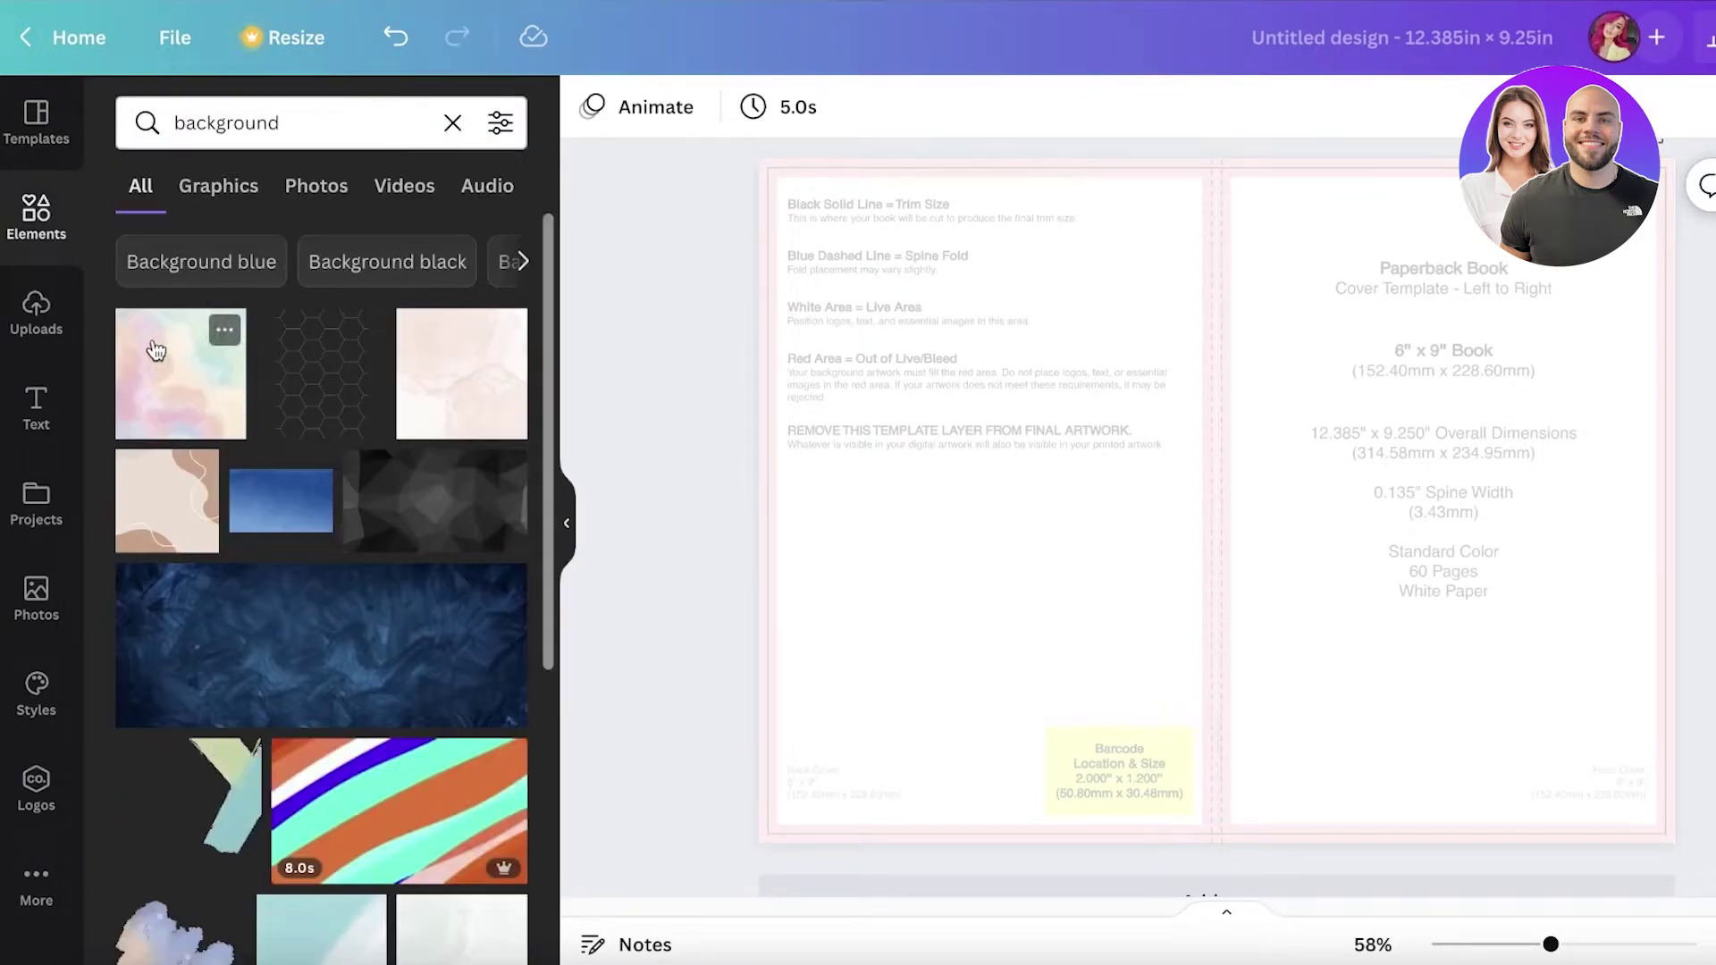
Try a first pastel background stretched across the cover, then remove it.
click(180, 374)
drag(1339, 537, 1129, 501)
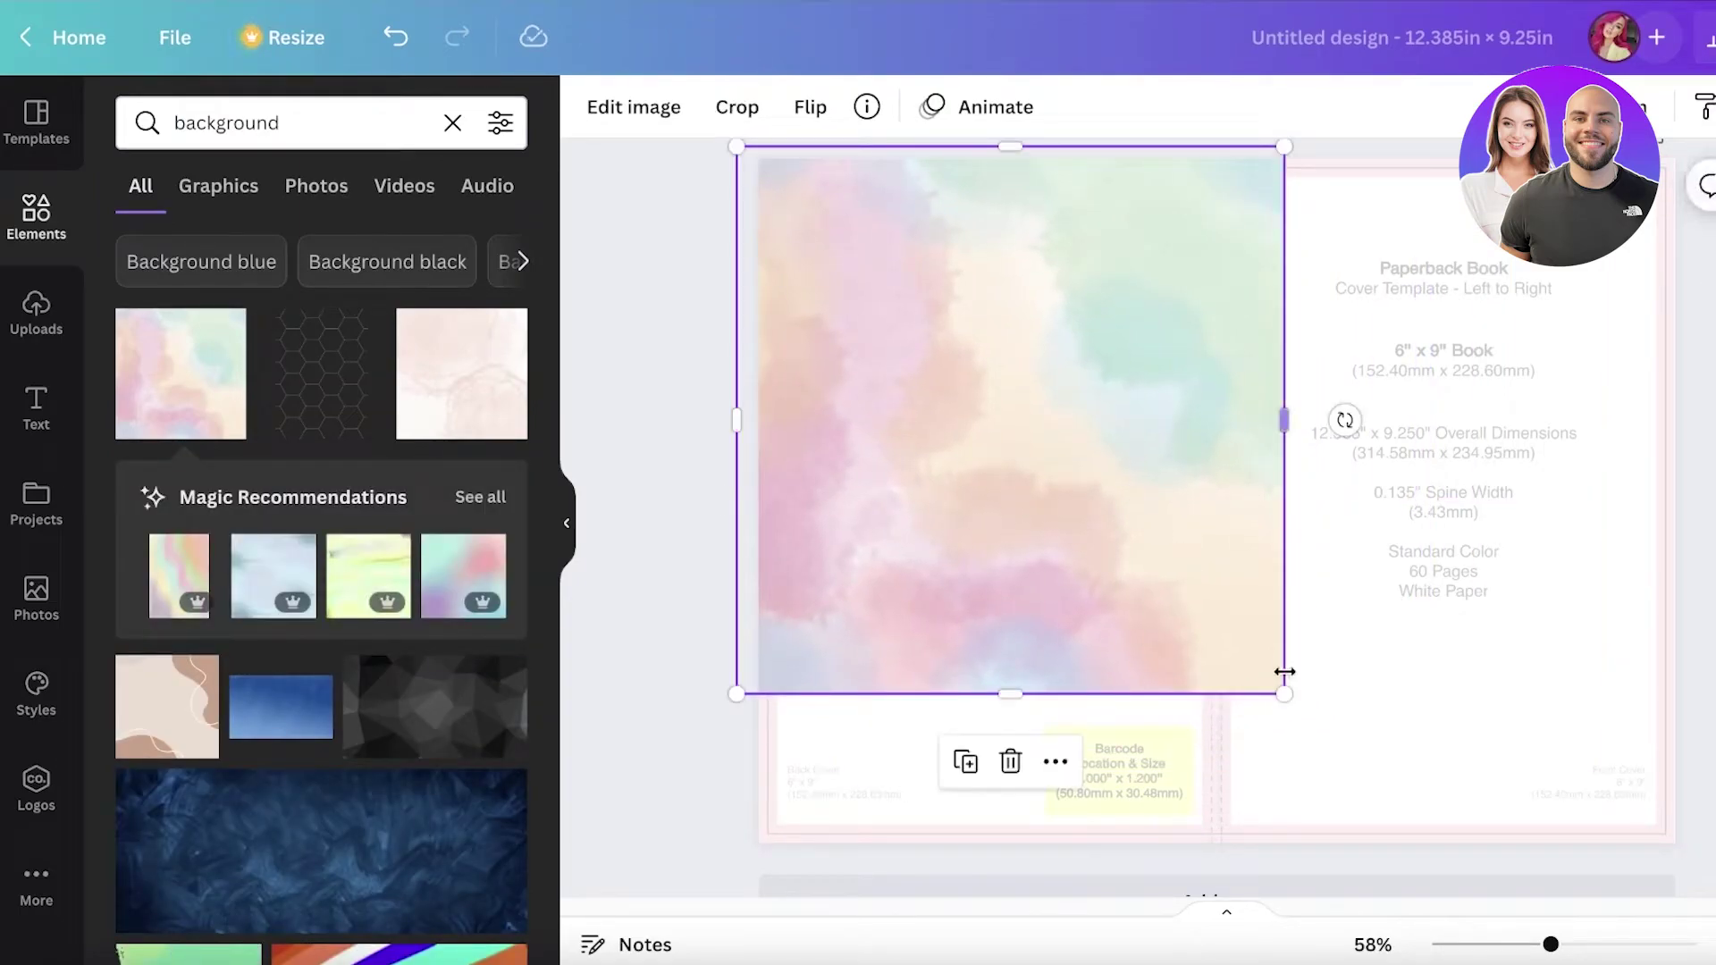
drag(1285, 693, 1649, 898)
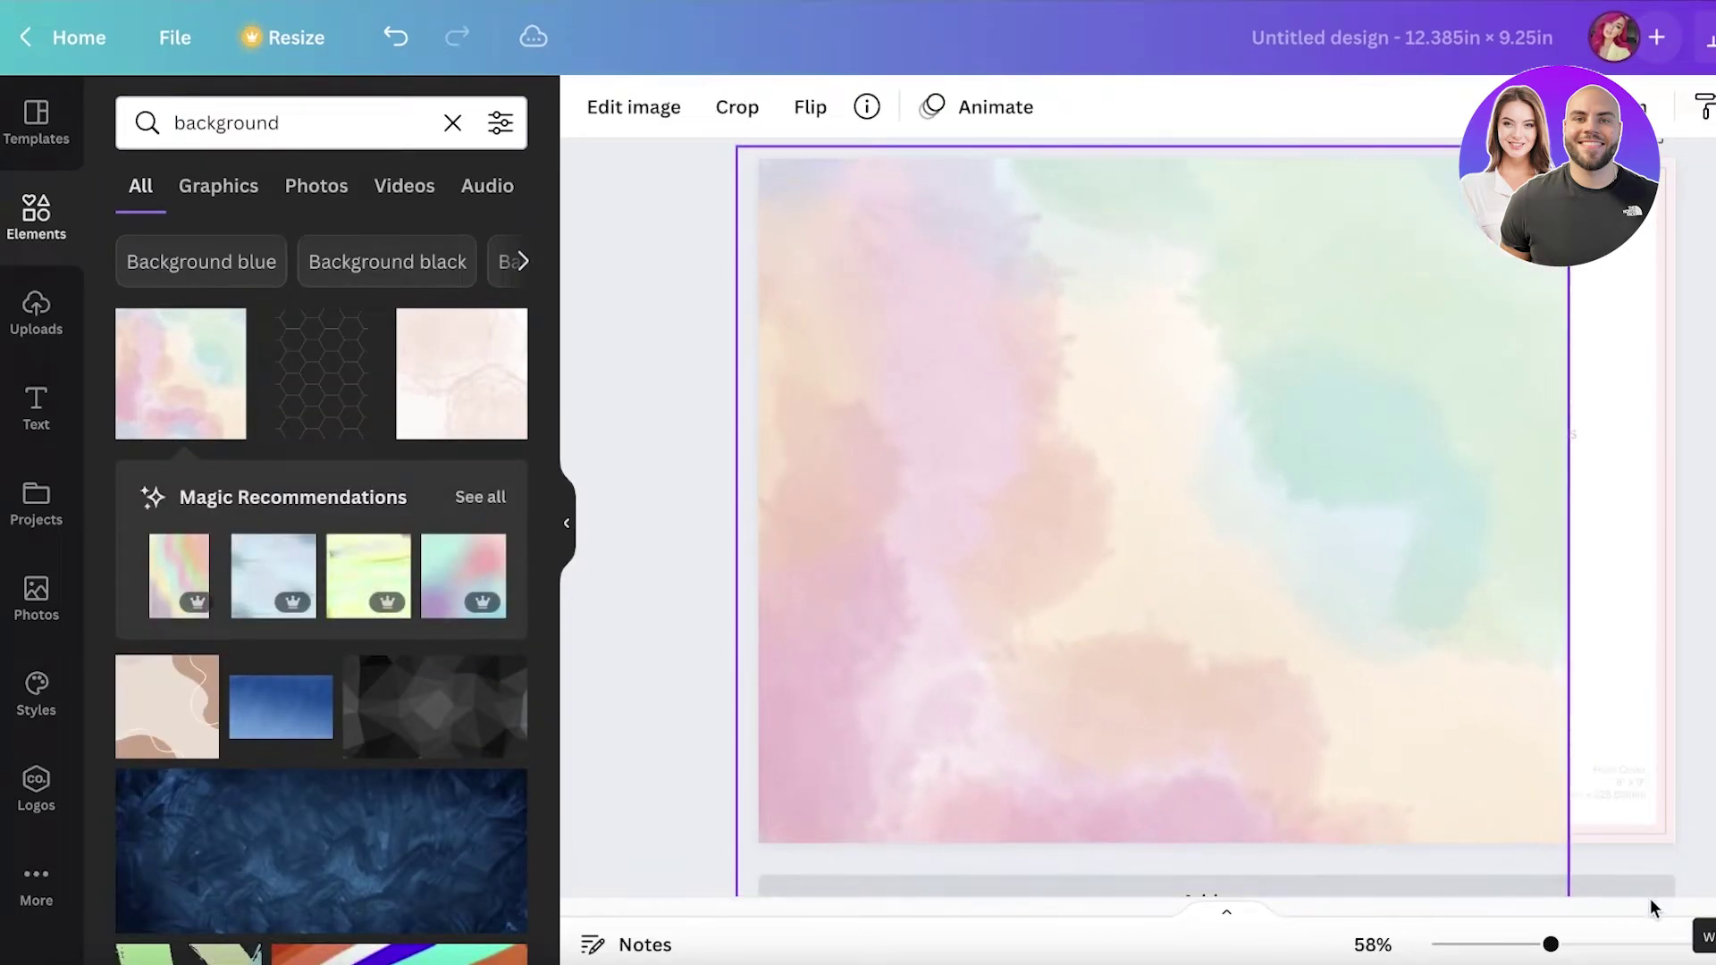
drag(1086, 501, 1171, 490)
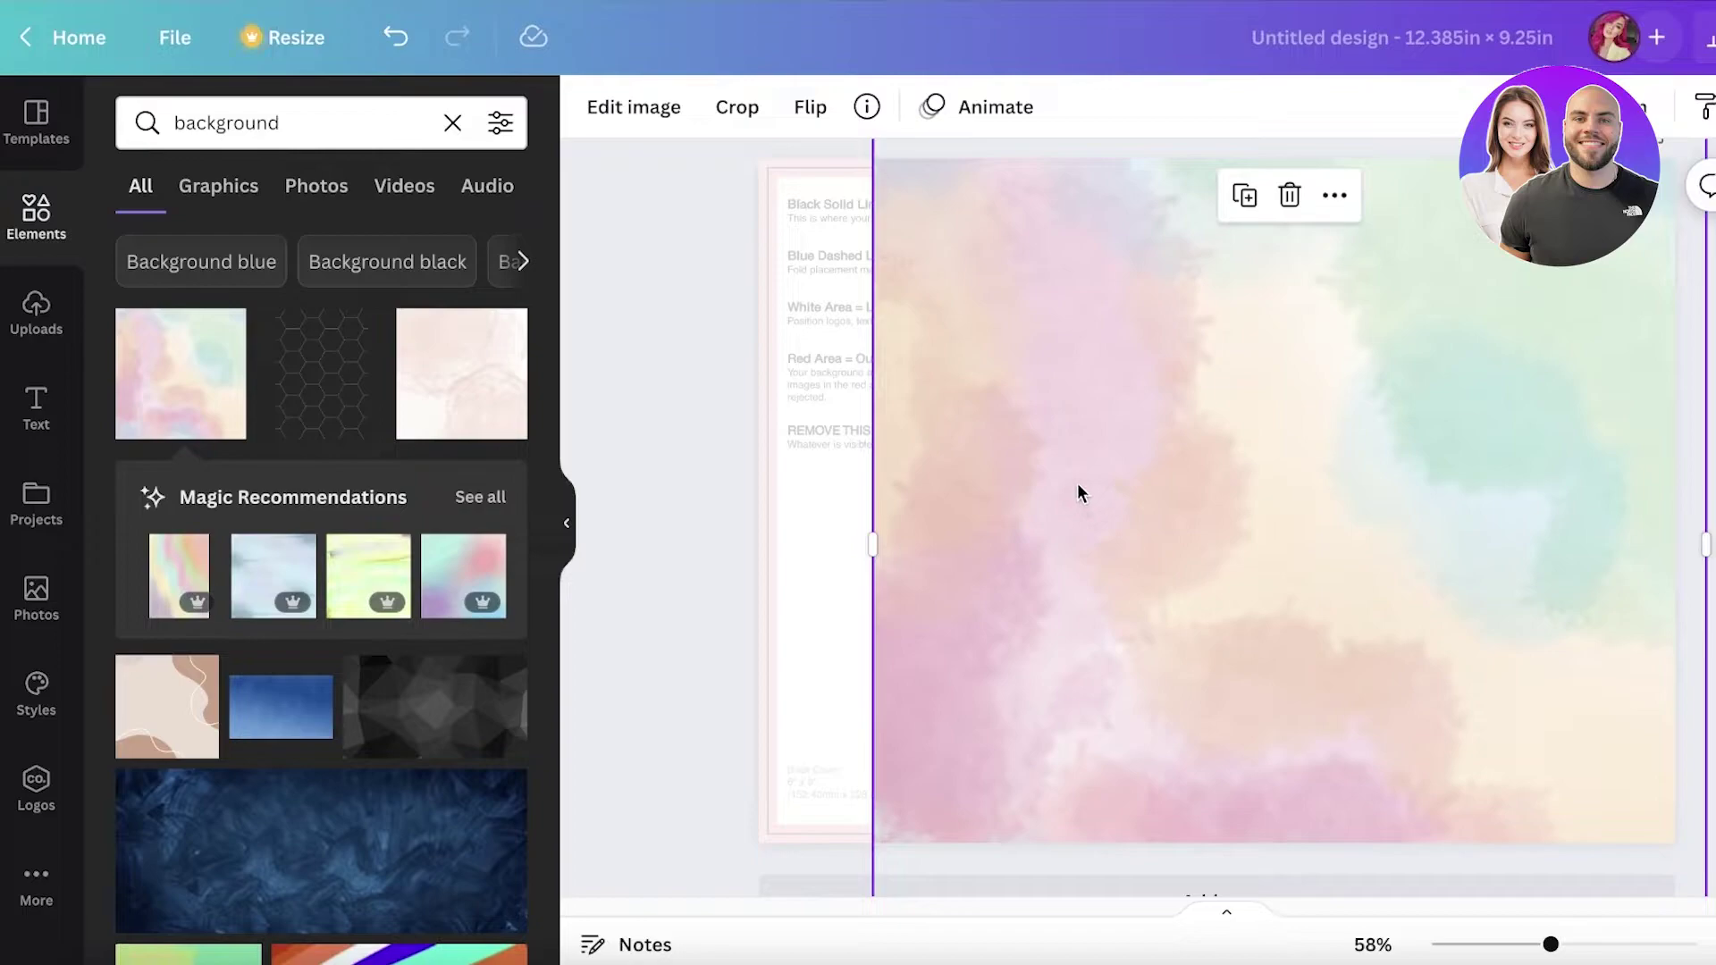
key(Delete)
Try a beige-gold background photo from the results, then delete it.
scroll(311, 519, down, 8)
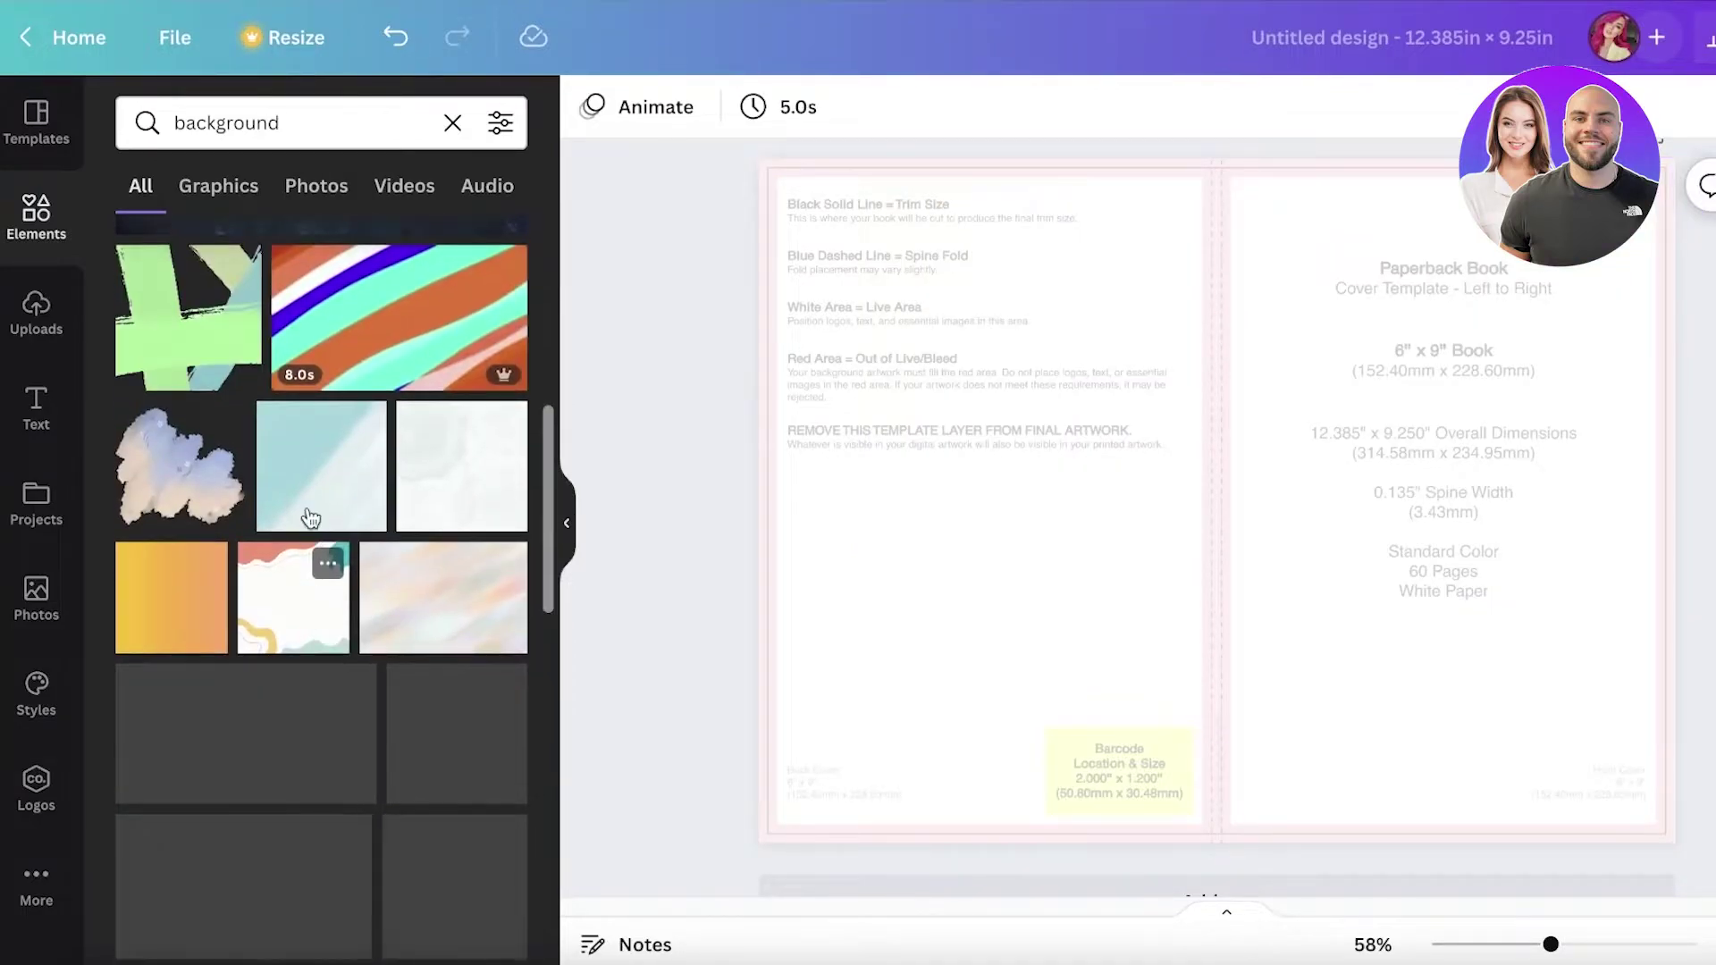
scroll(280, 457, down, 3)
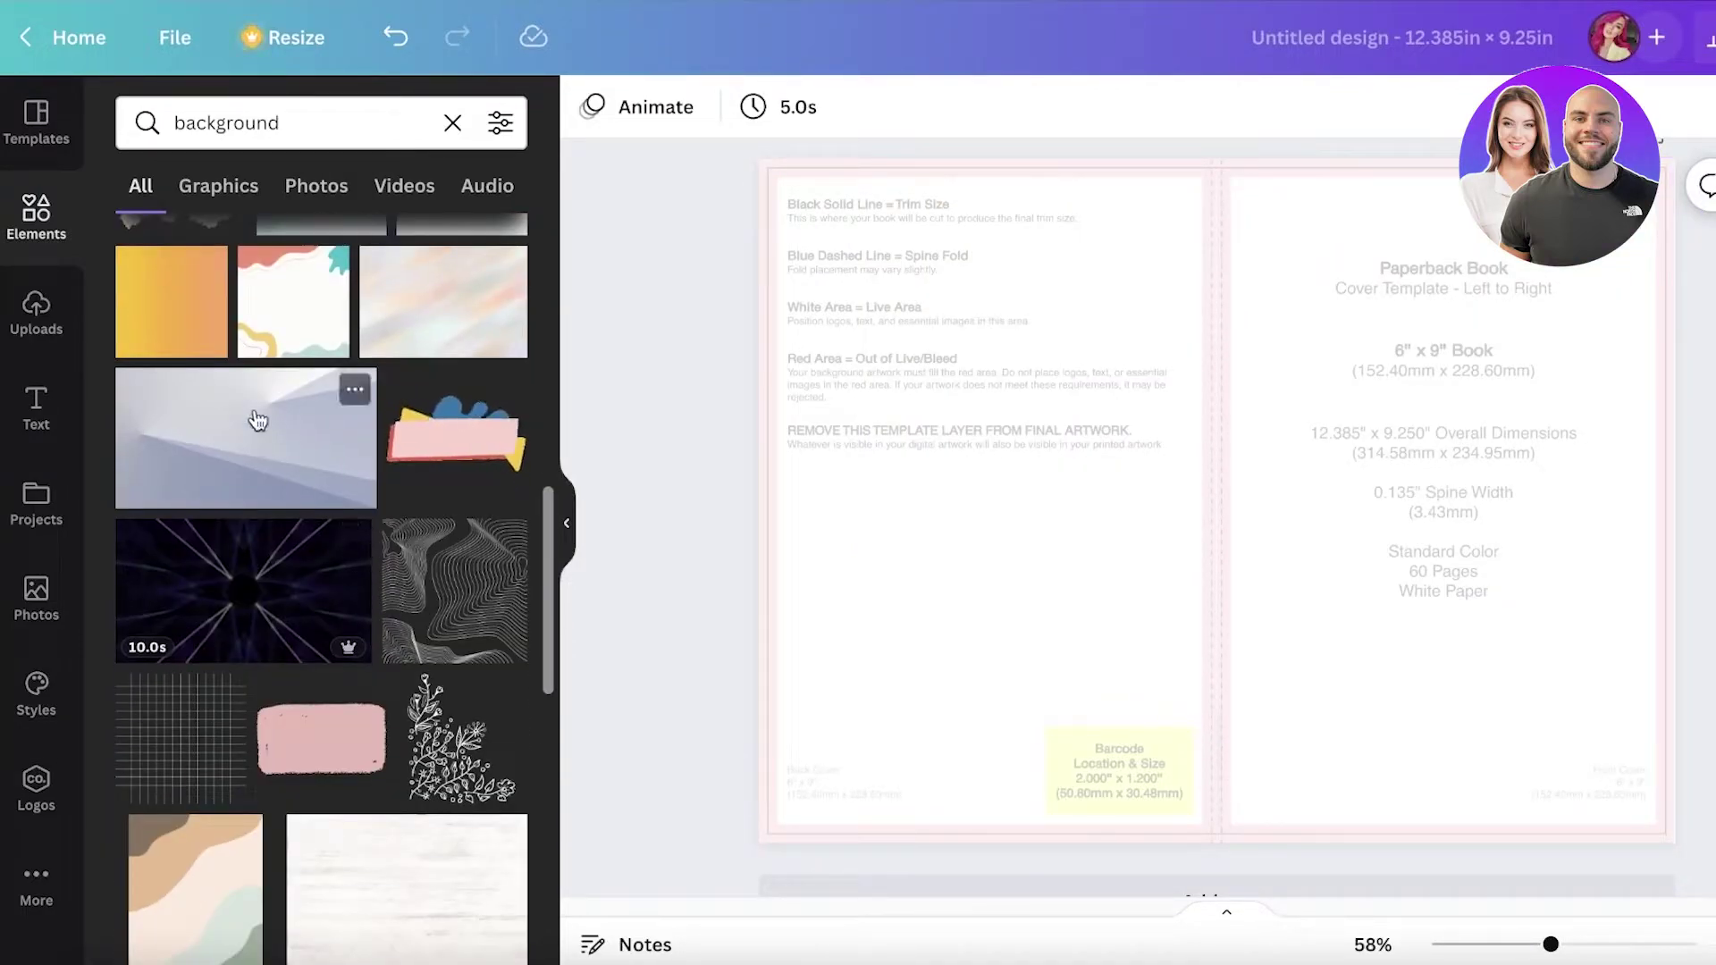
click(324, 191)
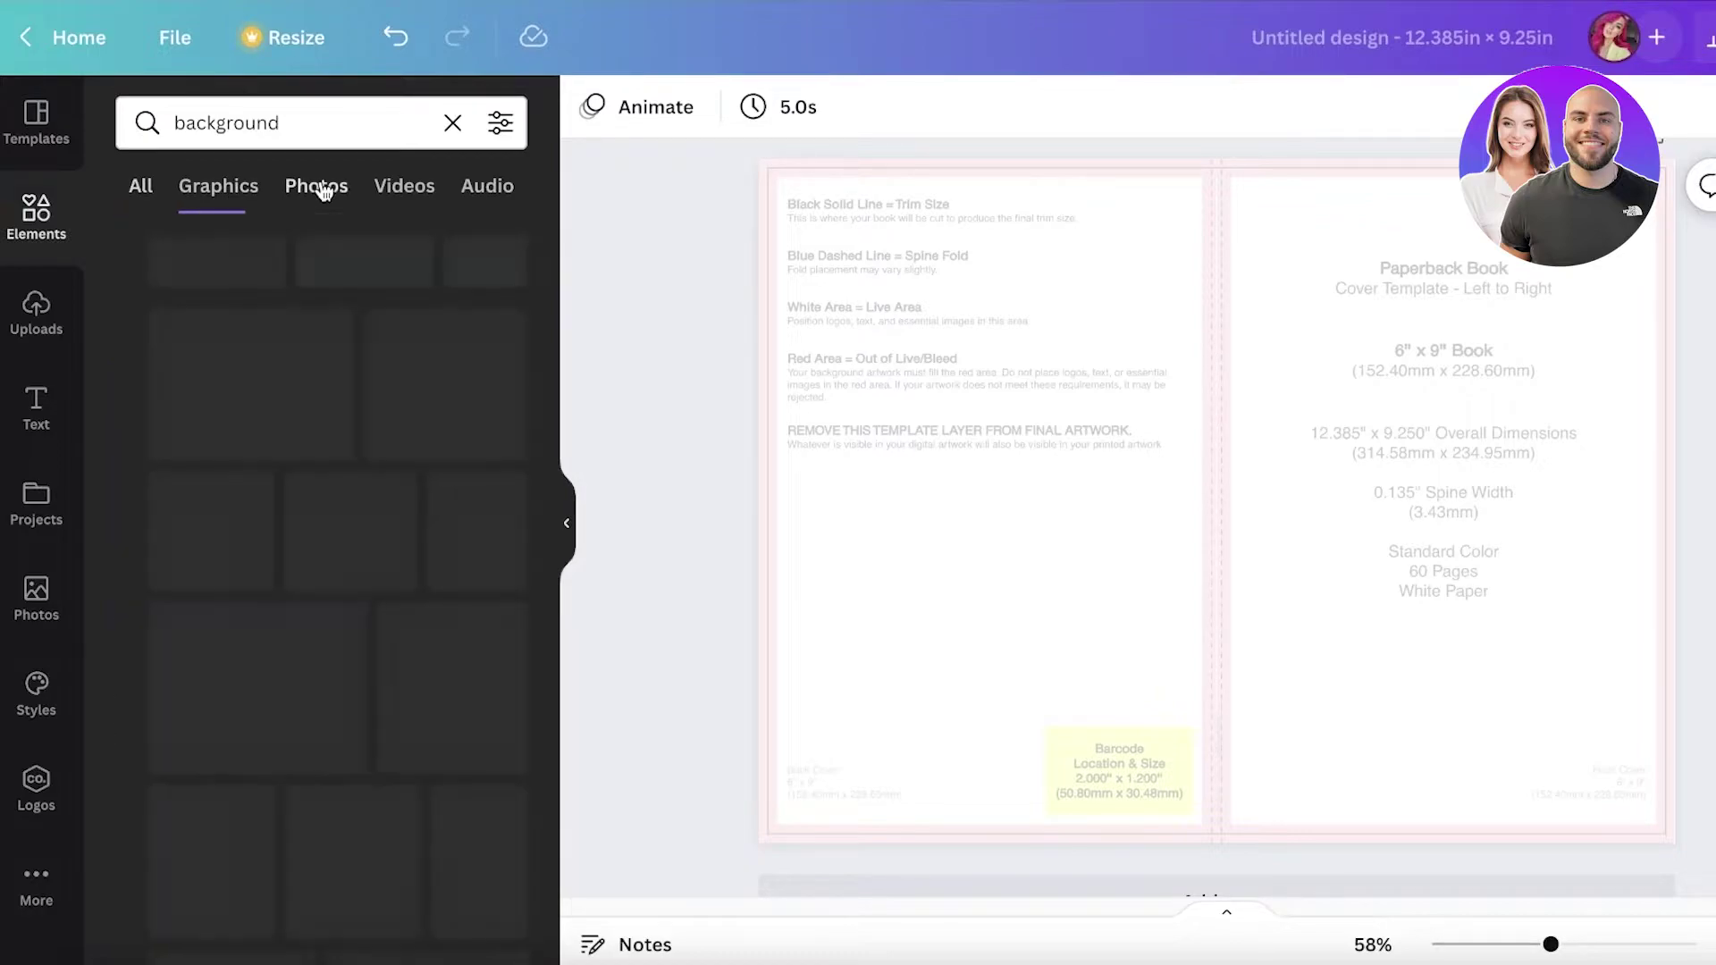
scroll(322, 536, down, 5)
click(215, 329)
drag(1462, 531, 1312, 427)
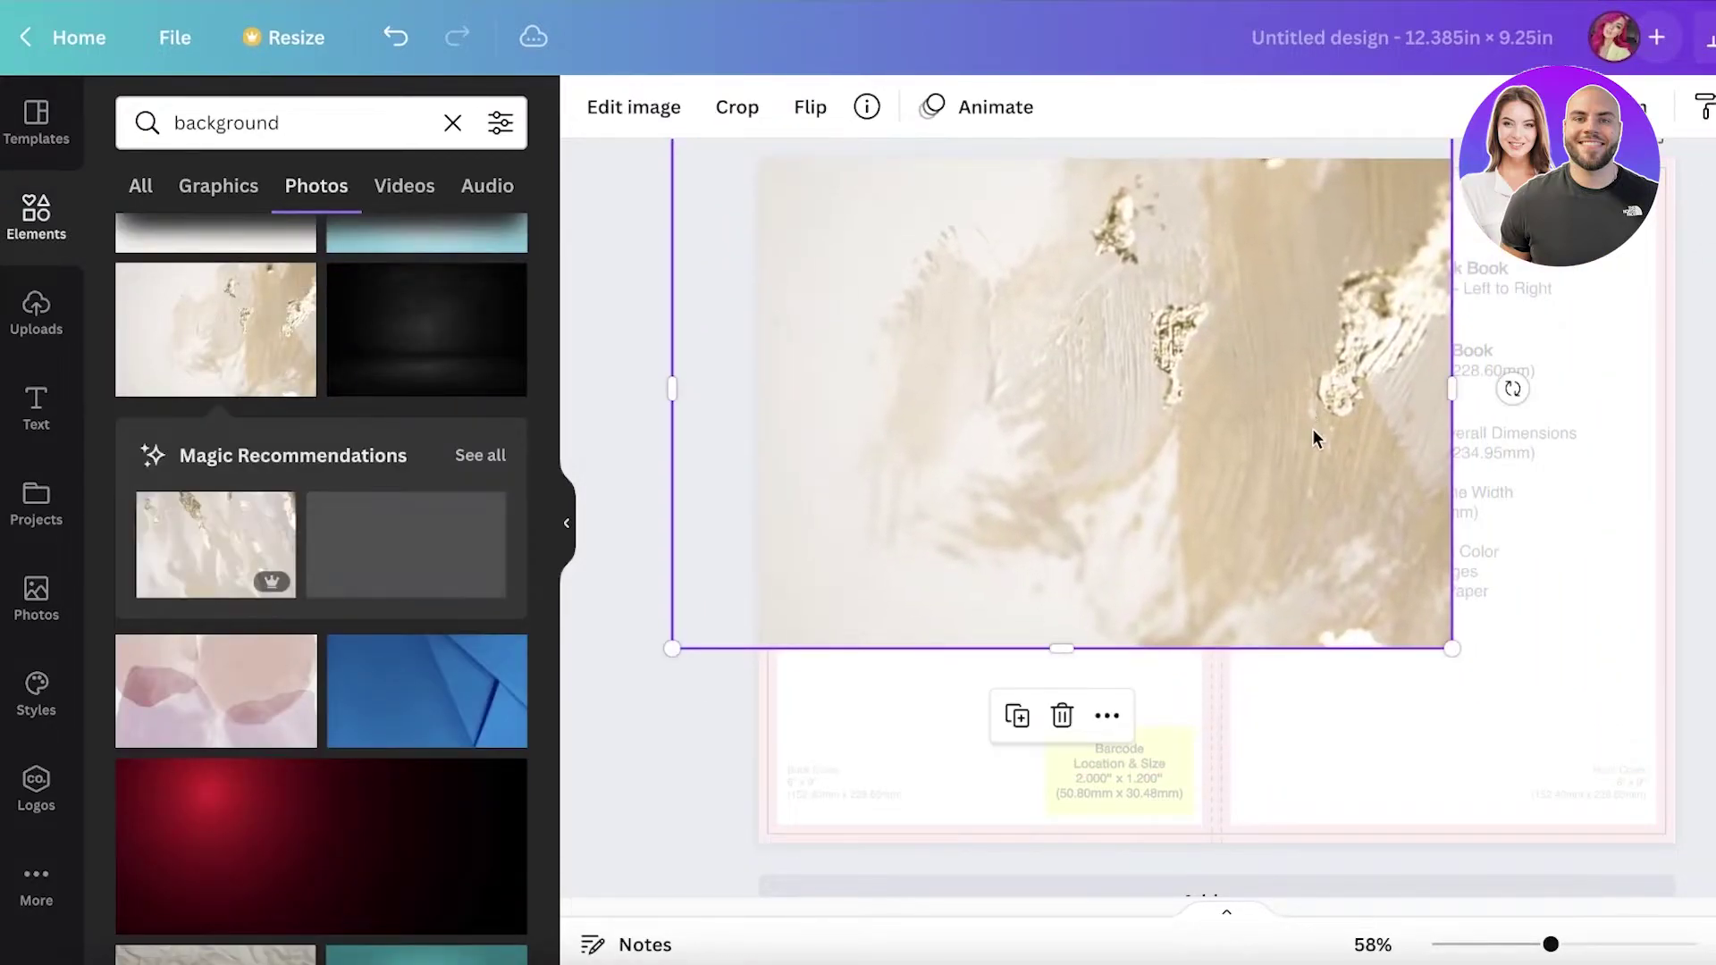
key(Delete)
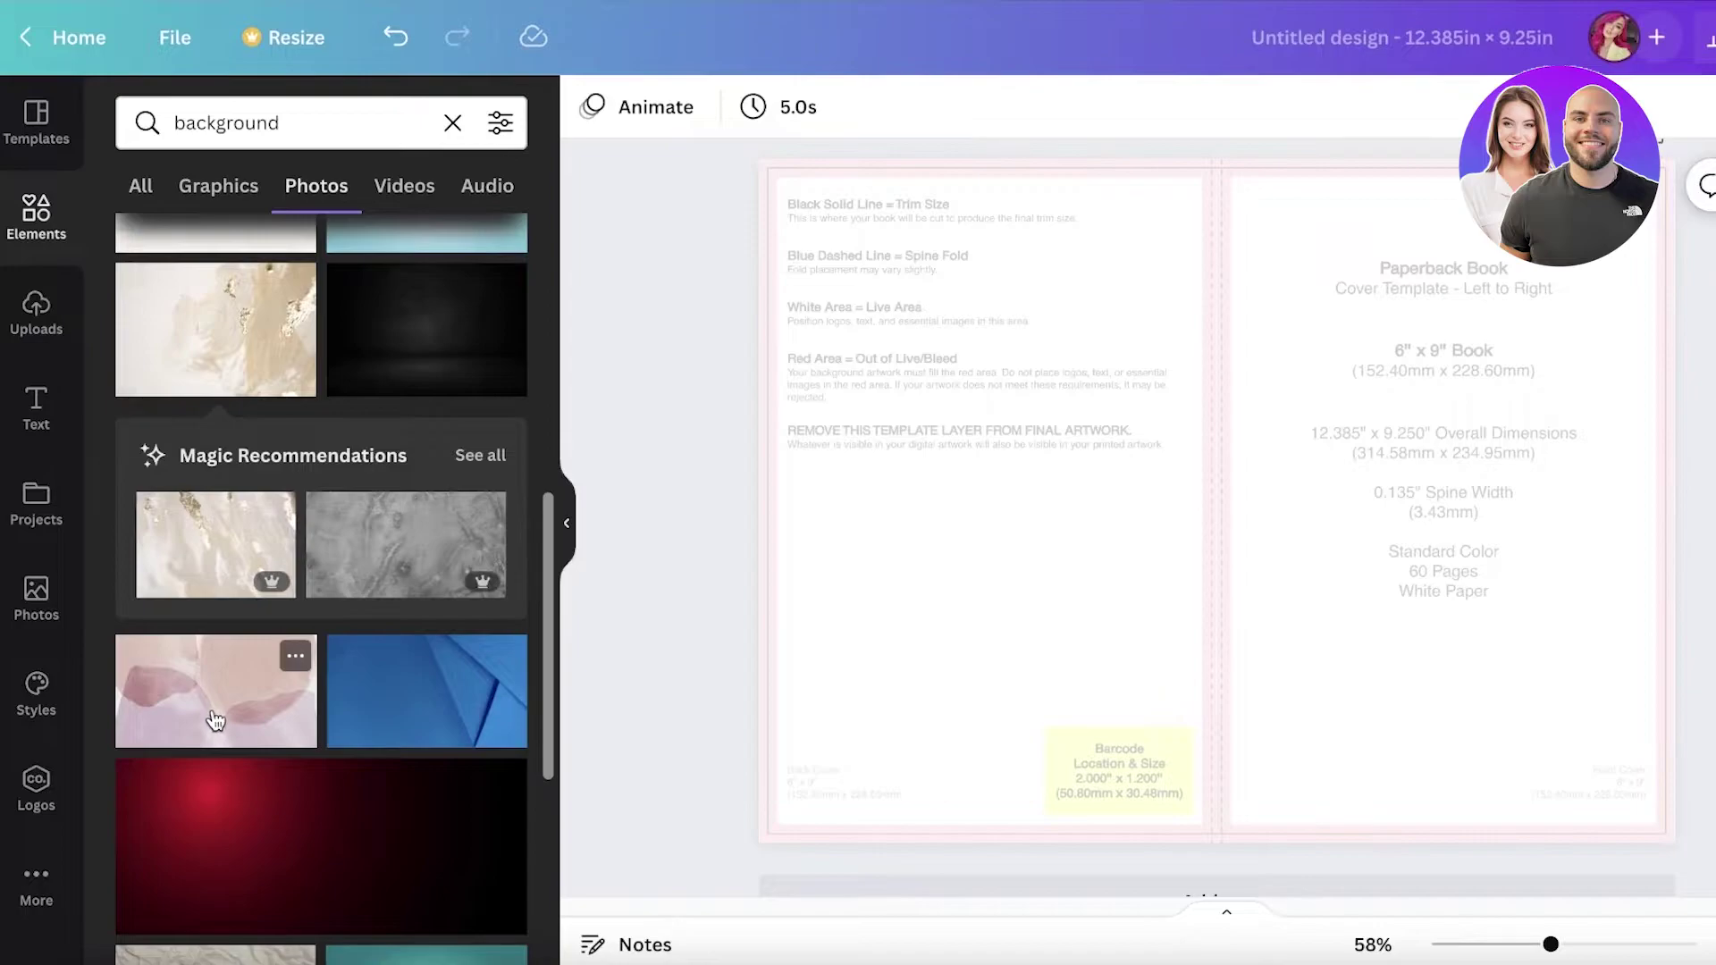
Add the pink cloud photo from the 'Pastel background' search and stretch it over the cover.
scroll(210, 717, down, 10)
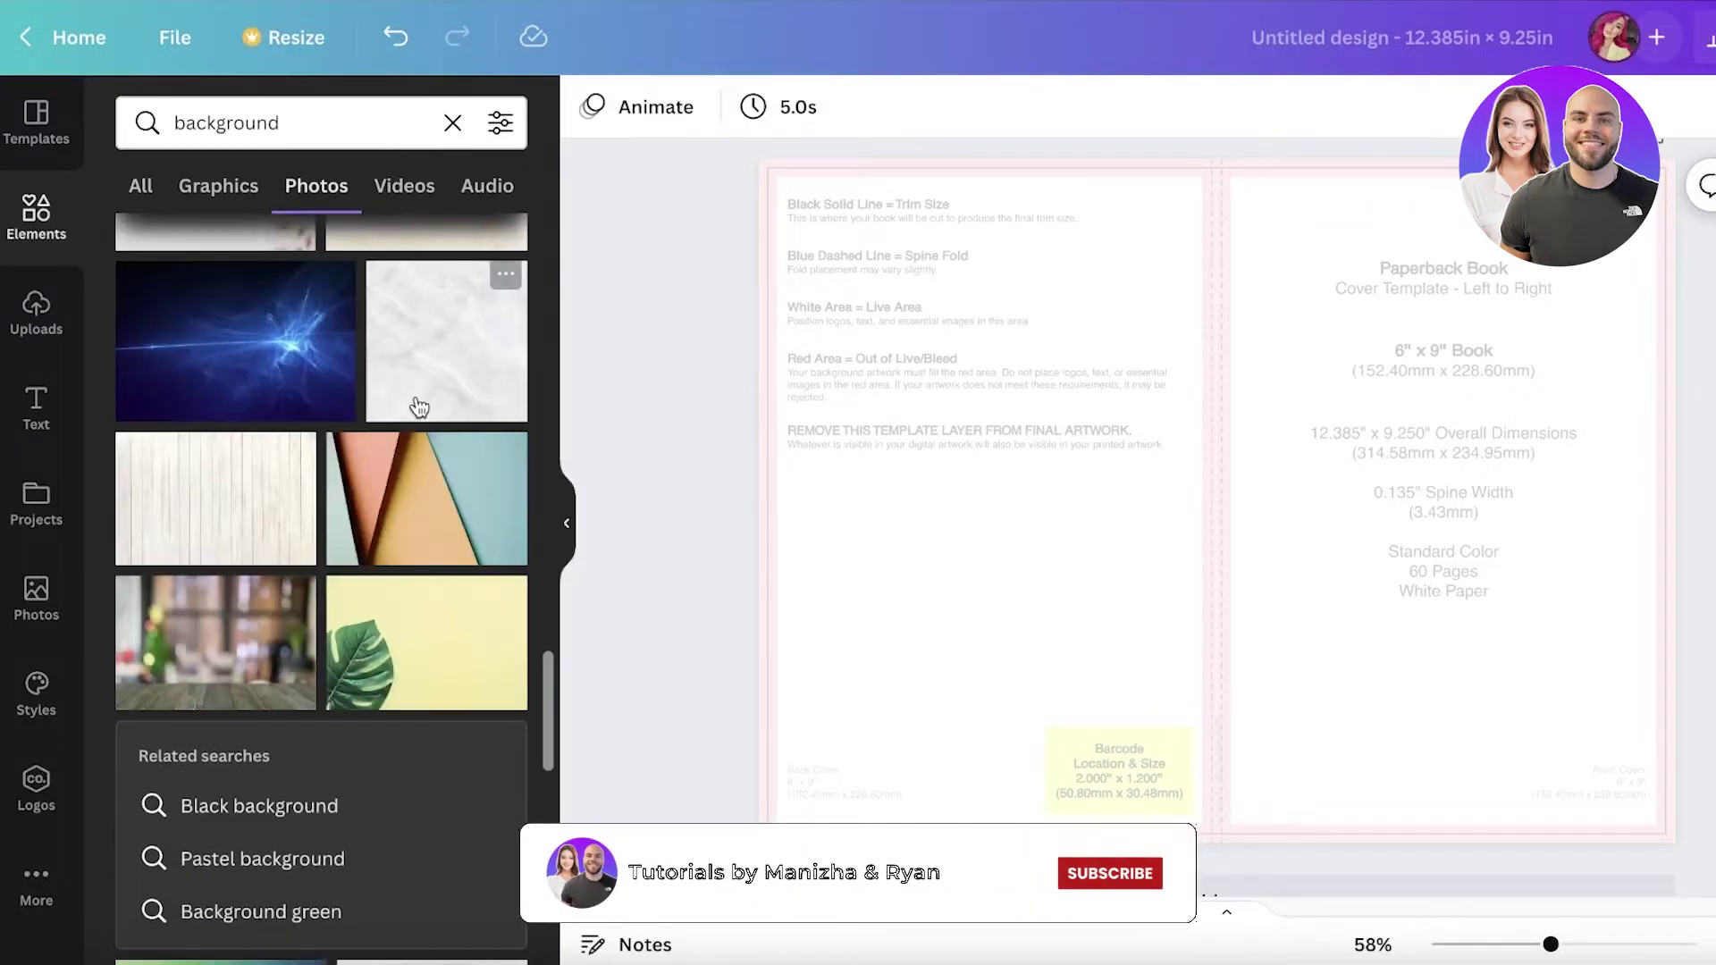
scroll(268, 751, down, 1)
click(279, 814)
scroll(375, 424, down, 5)
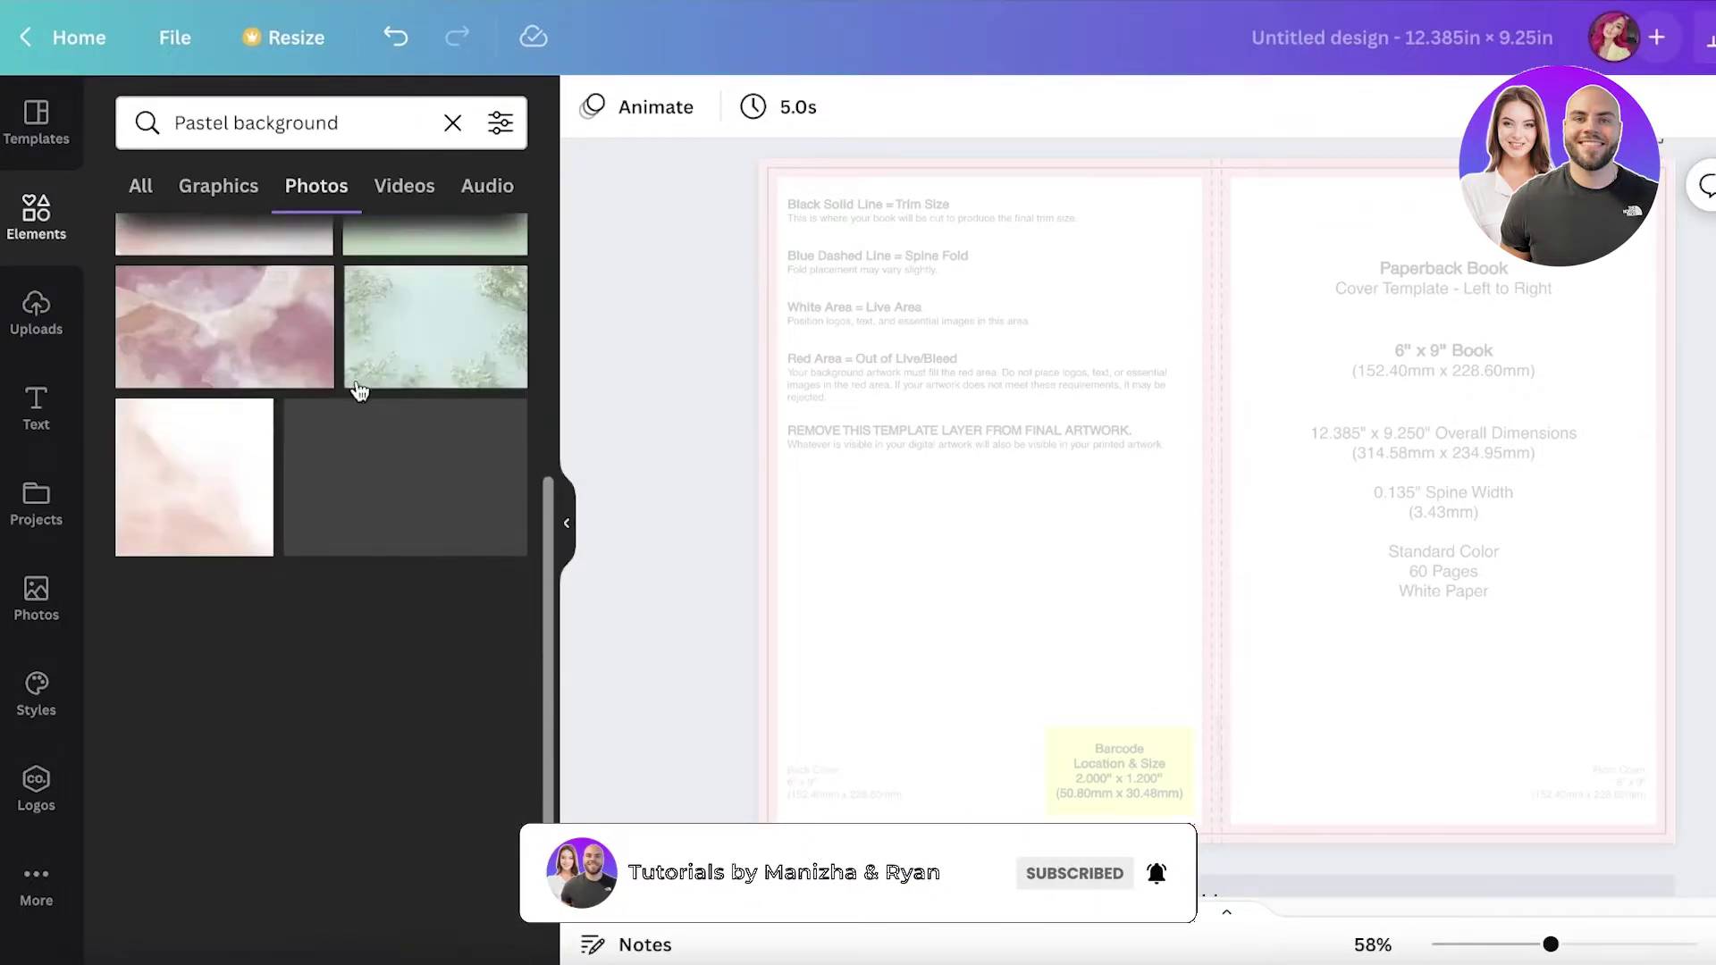
scroll(351, 440, down, 10)
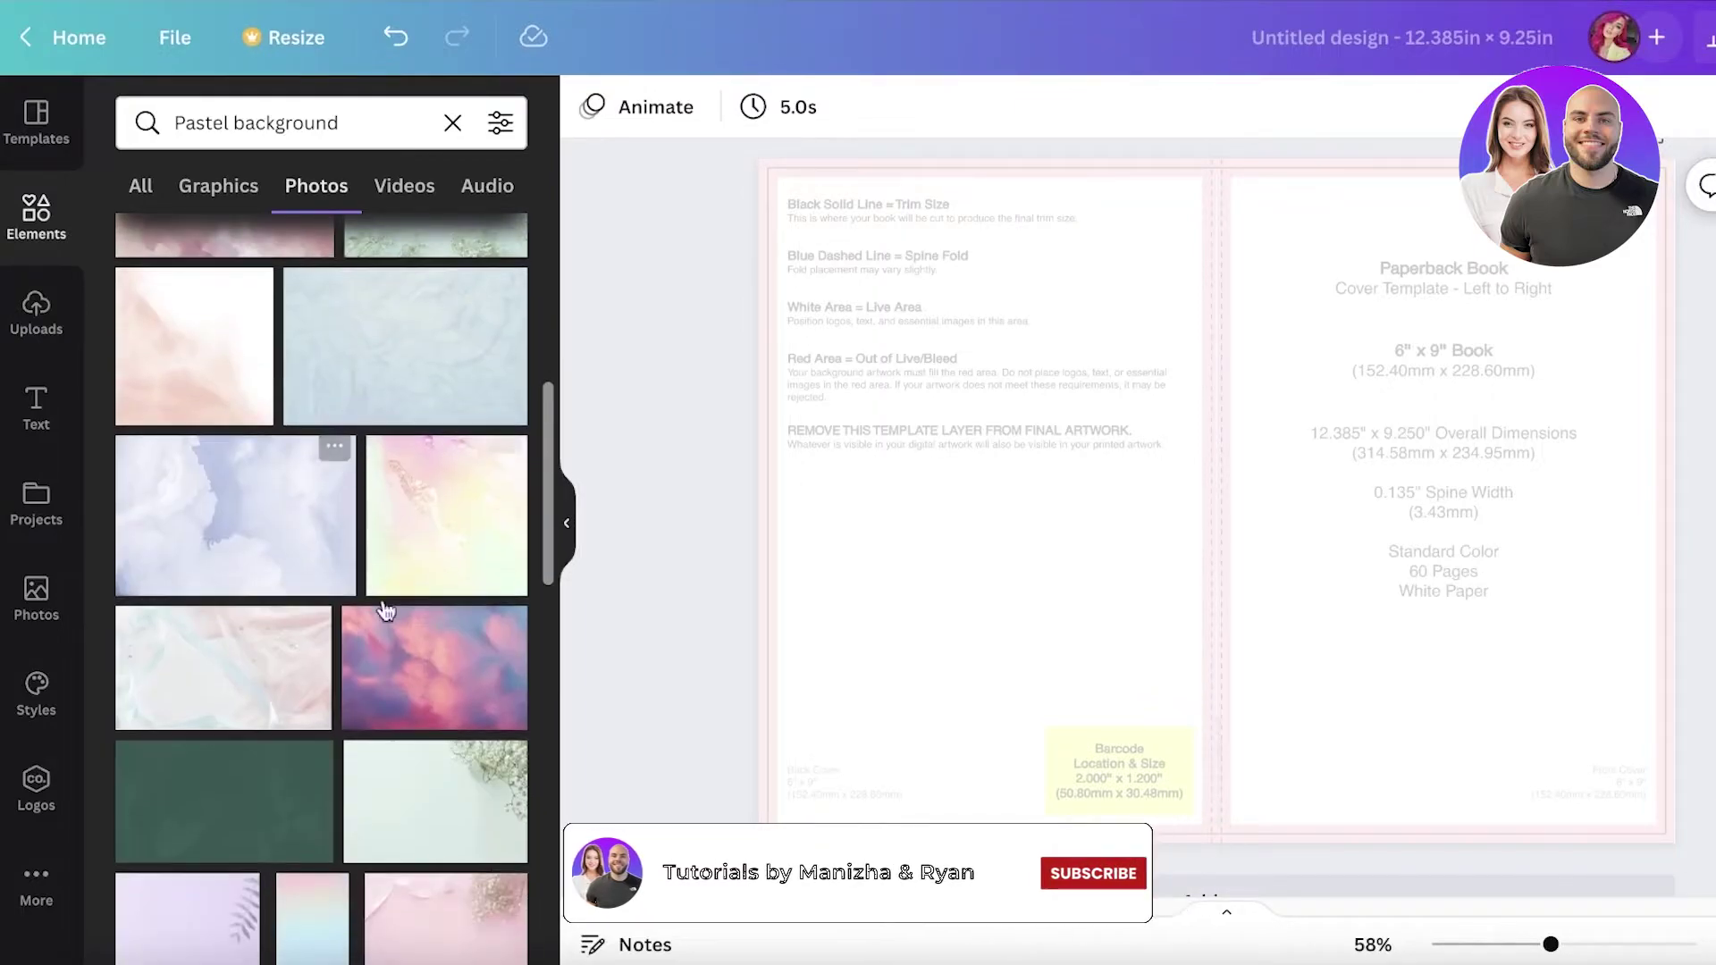
scroll(416, 522, up, 2)
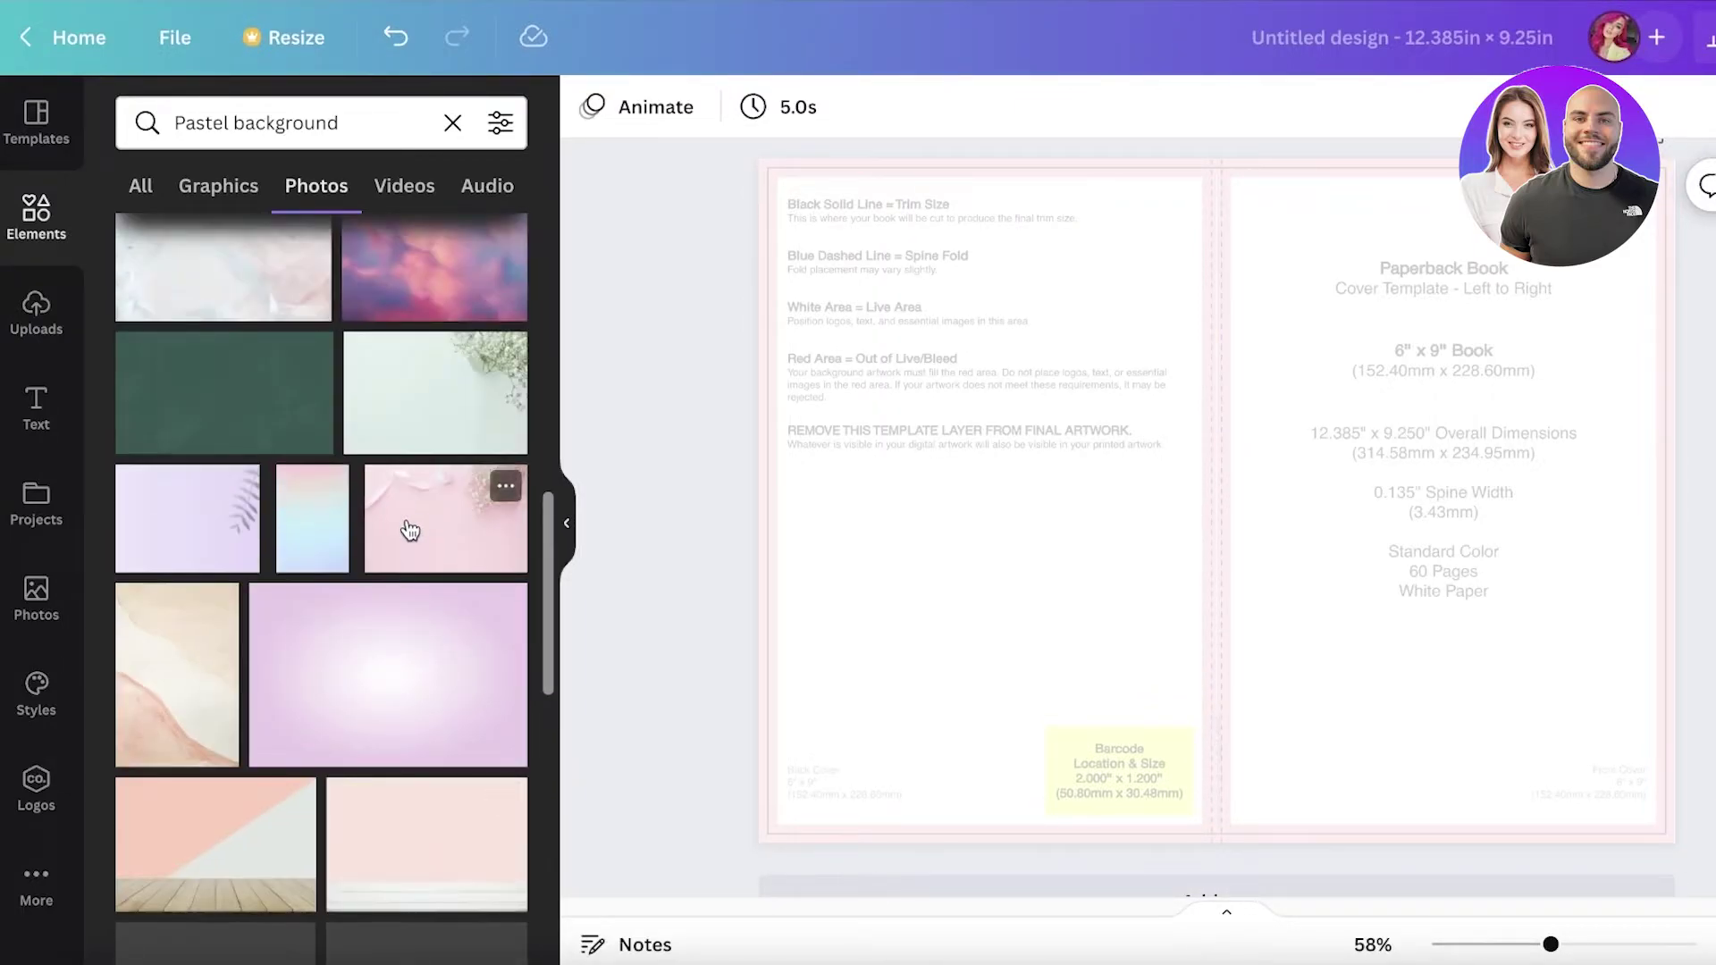
scroll(302, 621, down, 5)
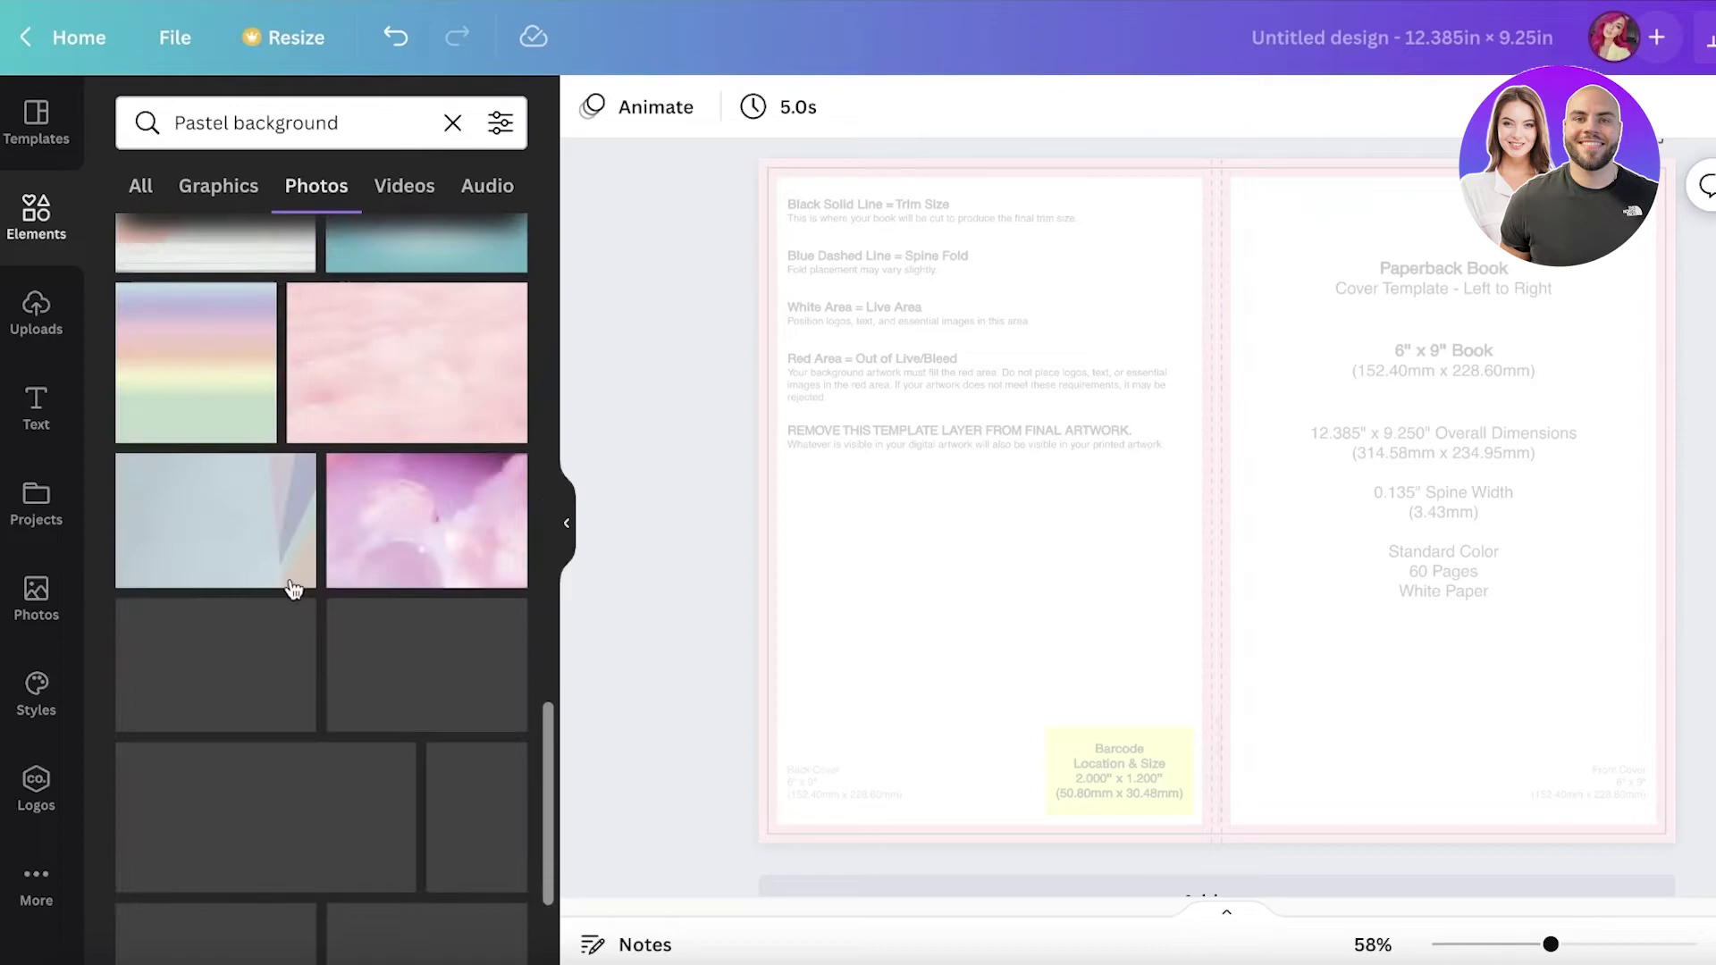
click(383, 537)
drag(1520, 582, 1276, 491)
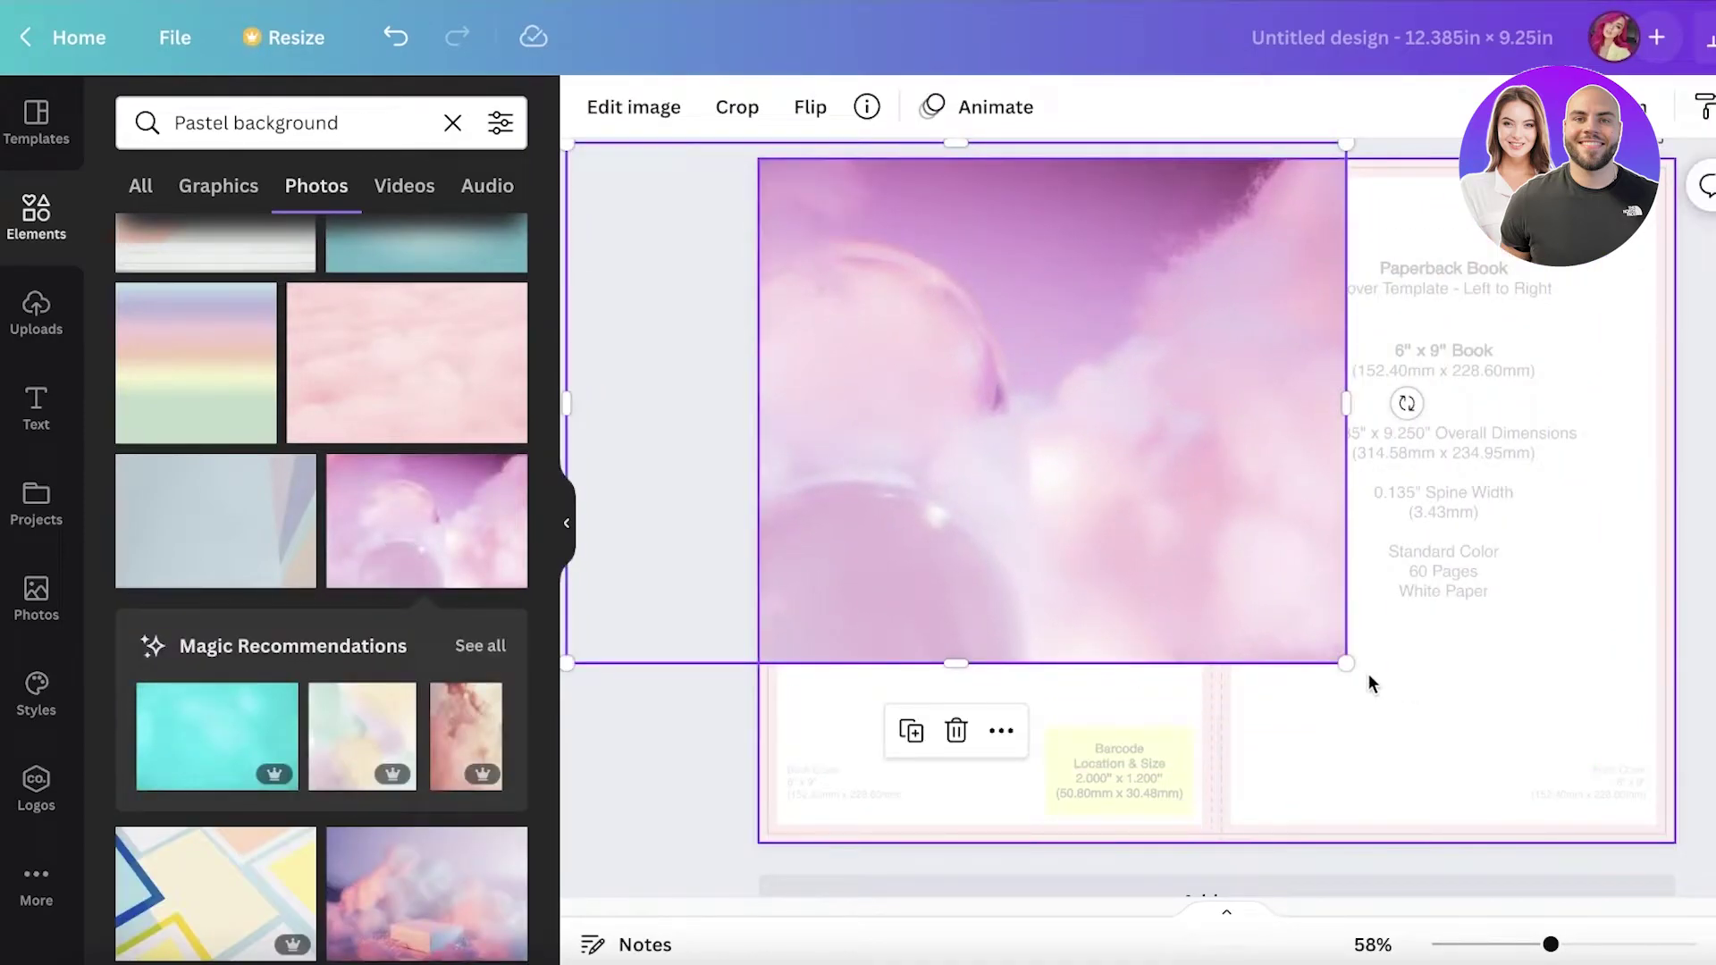
drag(1346, 663, 1646, 863)
drag(1284, 687, 1463, 667)
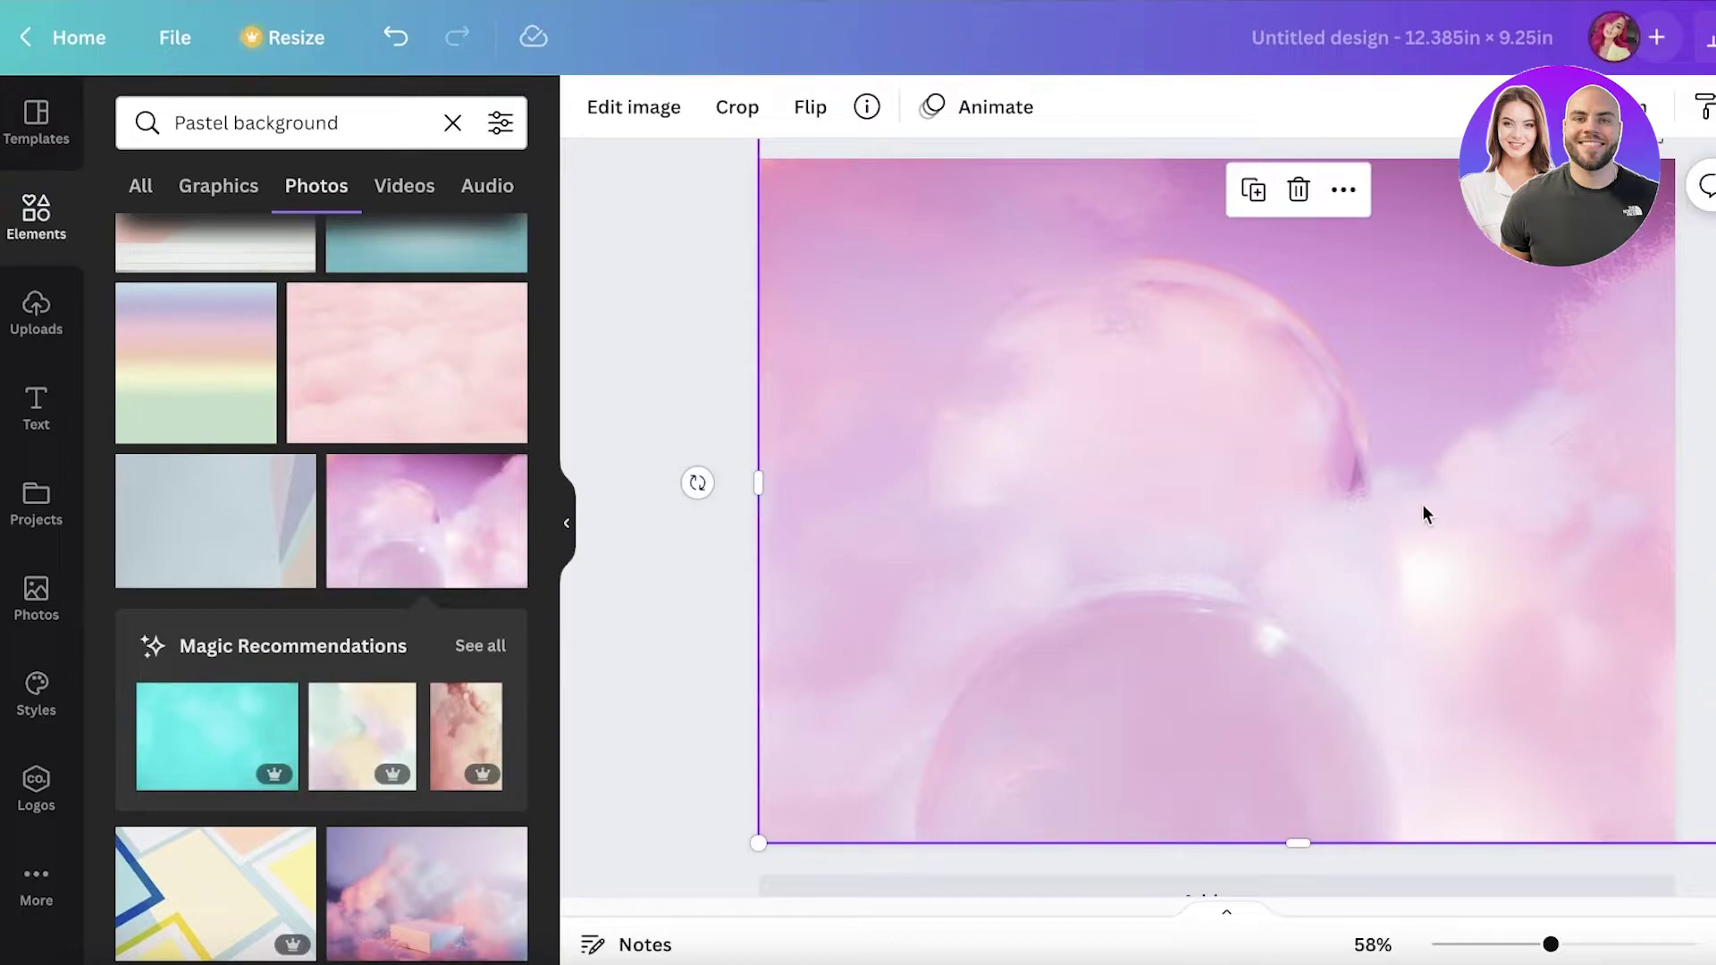
Lower the pink cloud photo's transparency so the template guides show through.
click(1647, 106)
drag(1671, 175, 1572, 175)
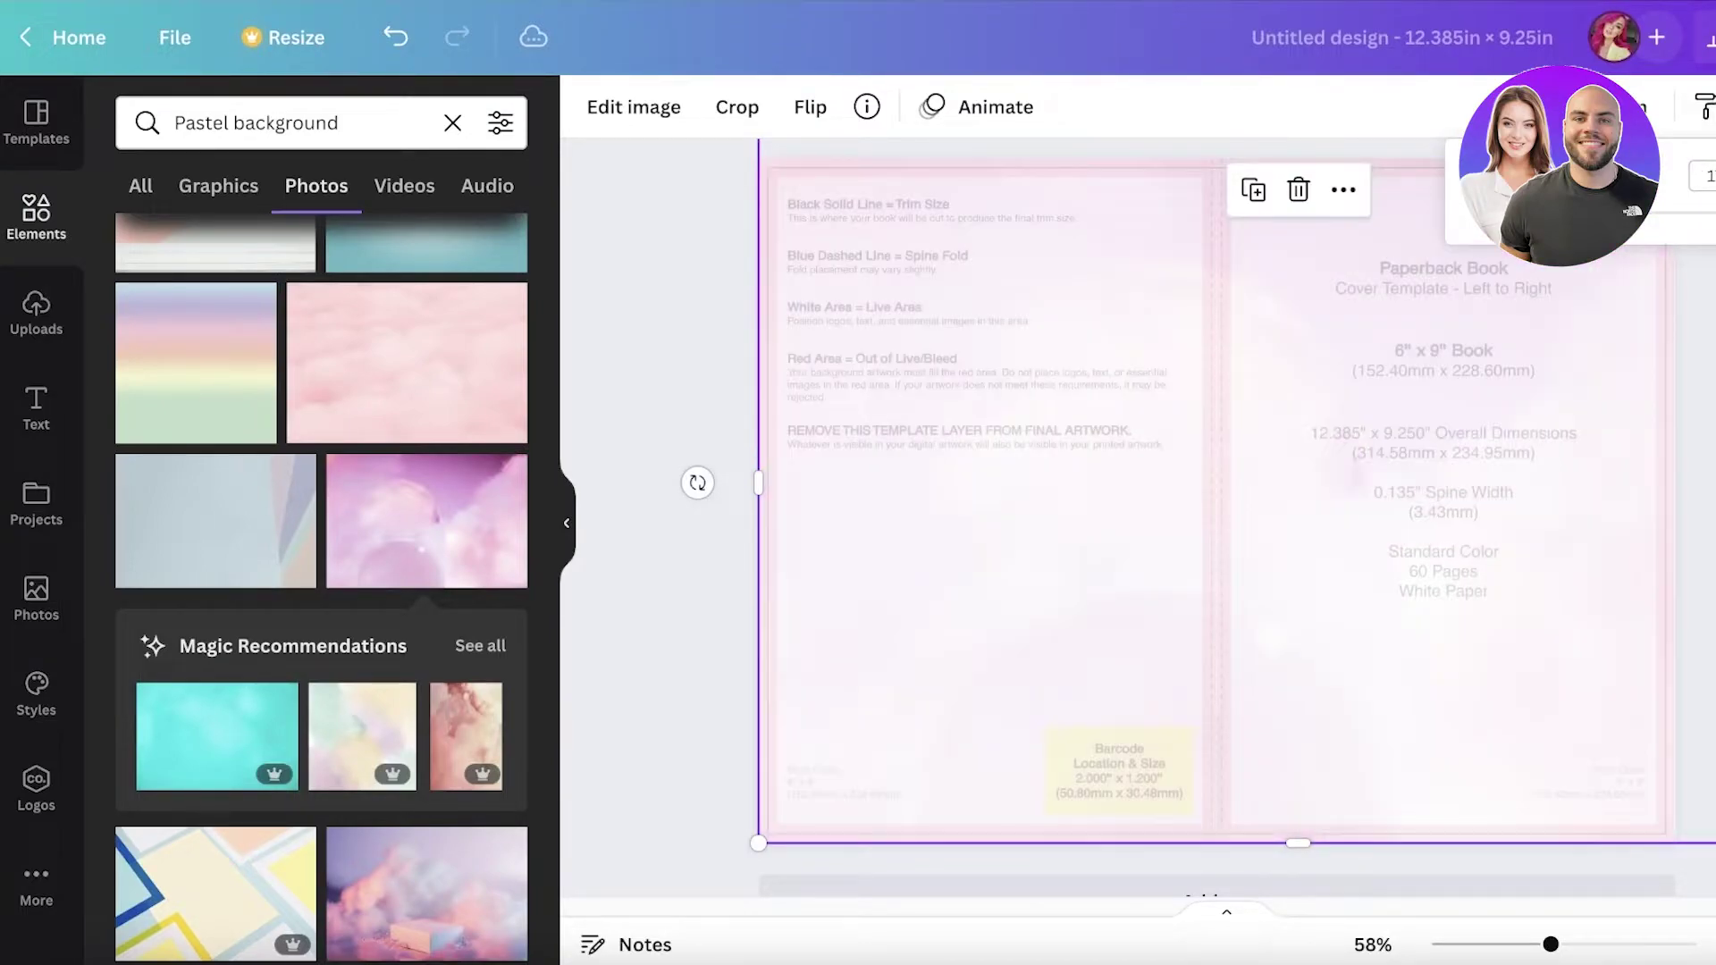
click(923, 391)
click(613, 459)
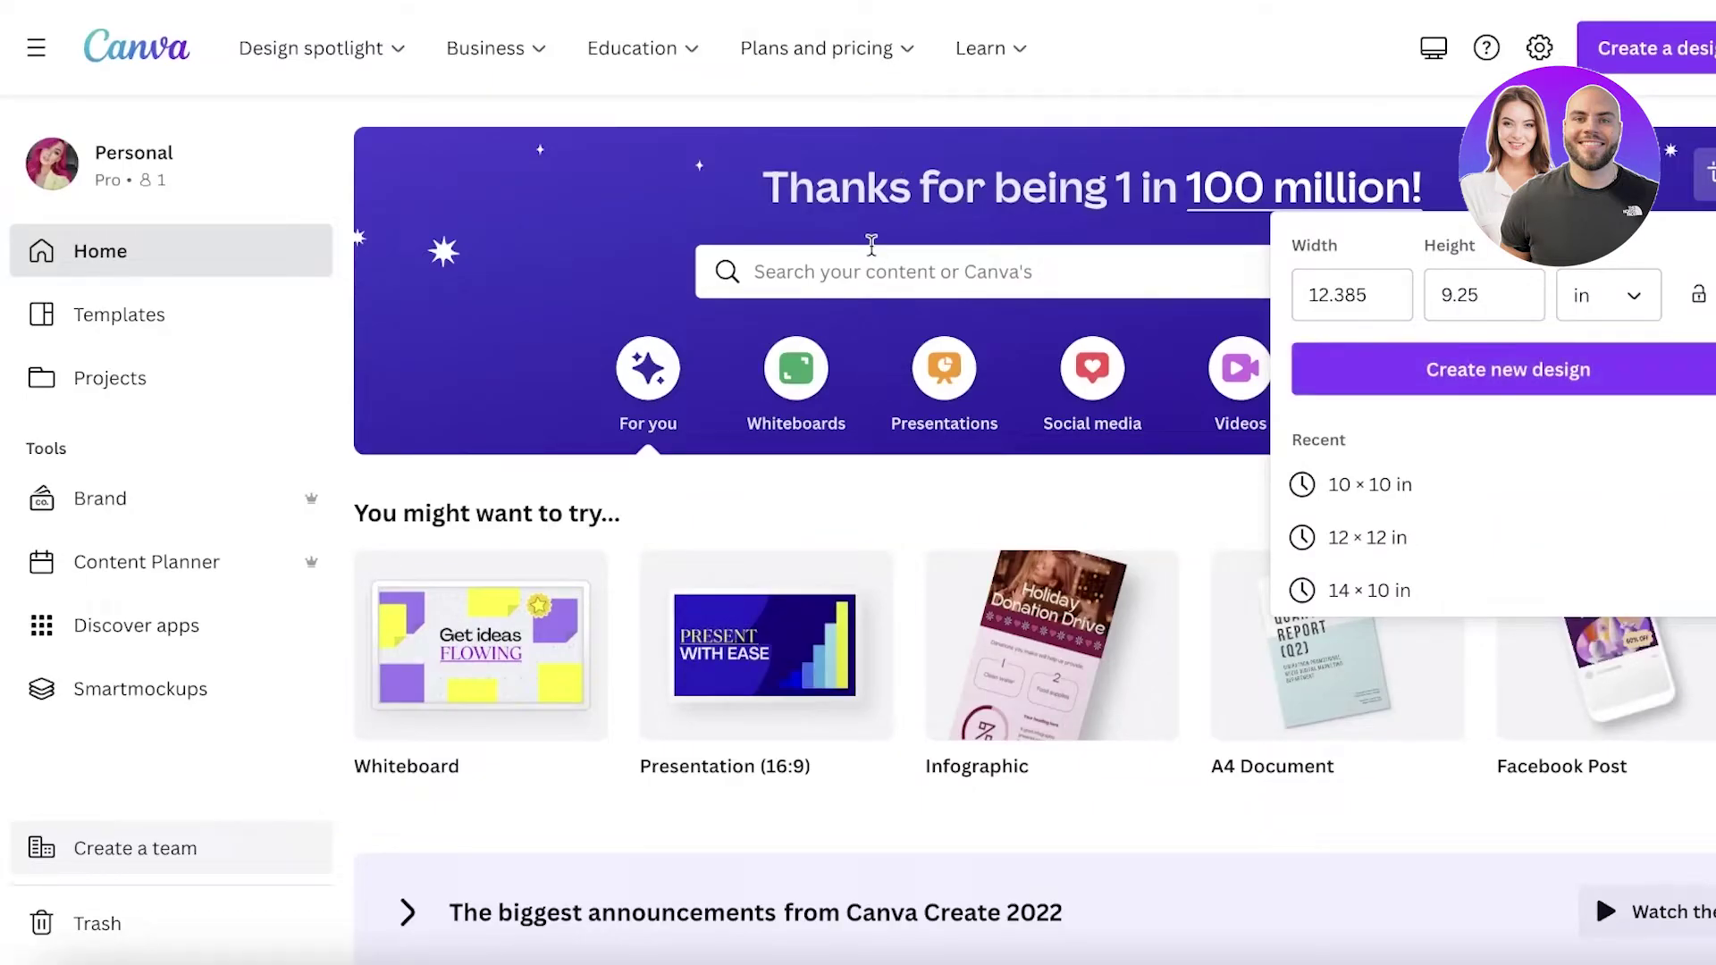
Search templates for 'journal book covers' from the home page.
click(871, 247)
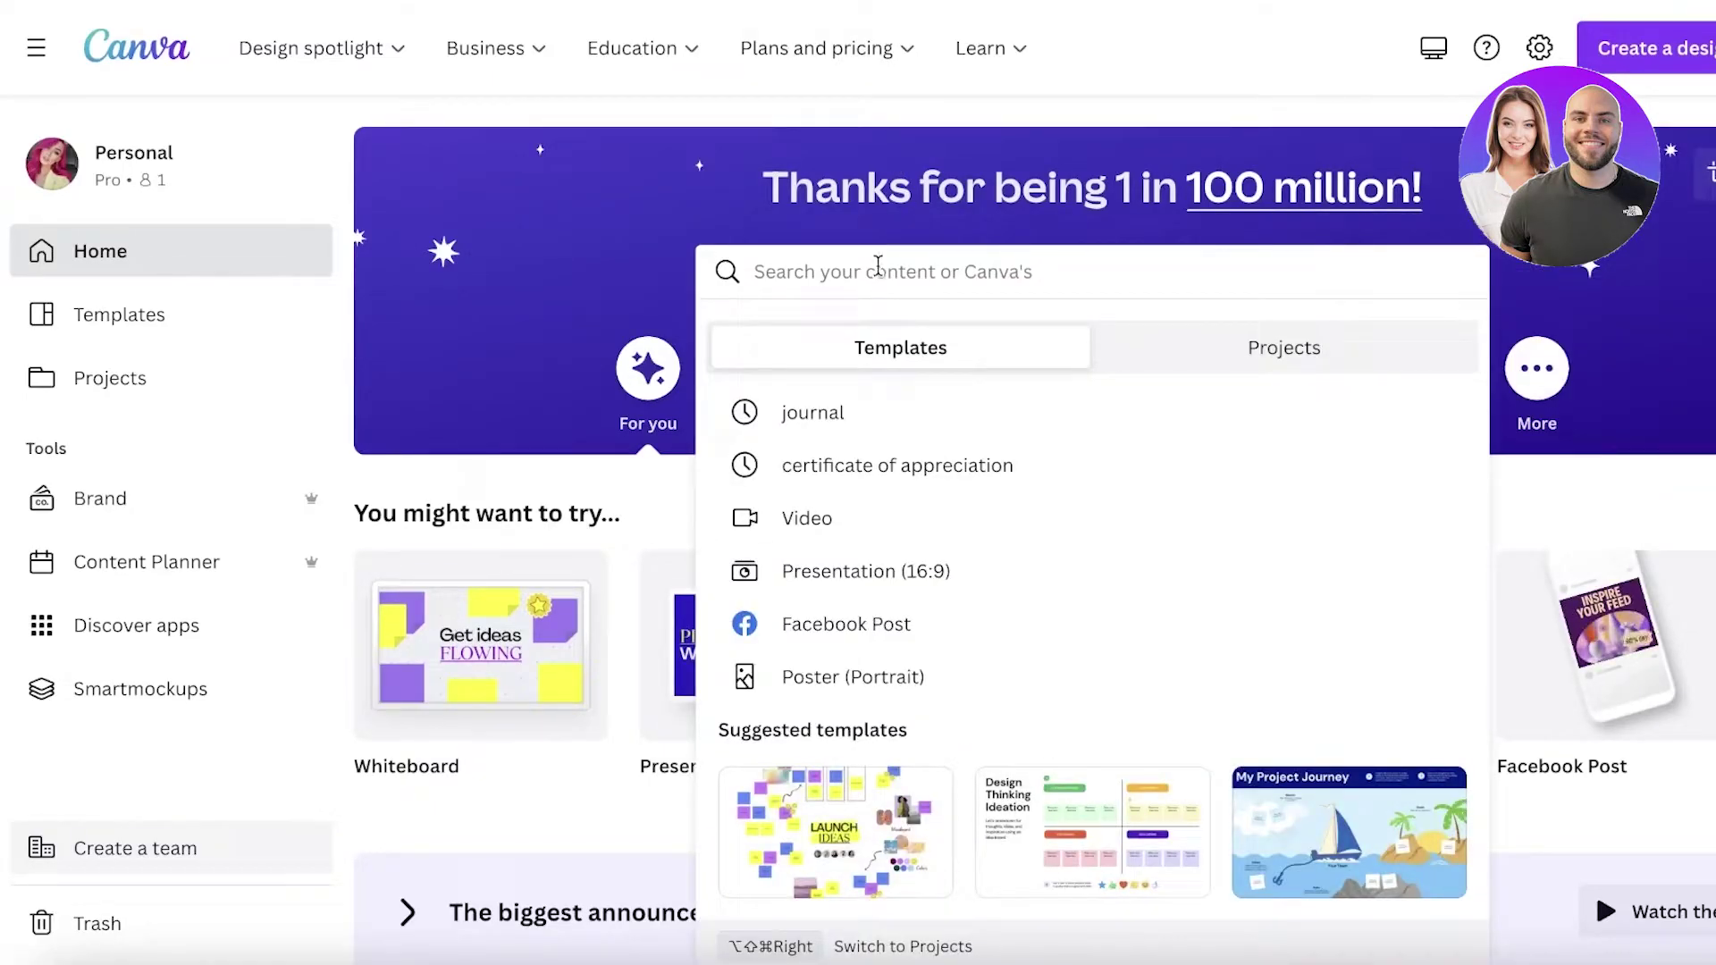
click(833, 422)
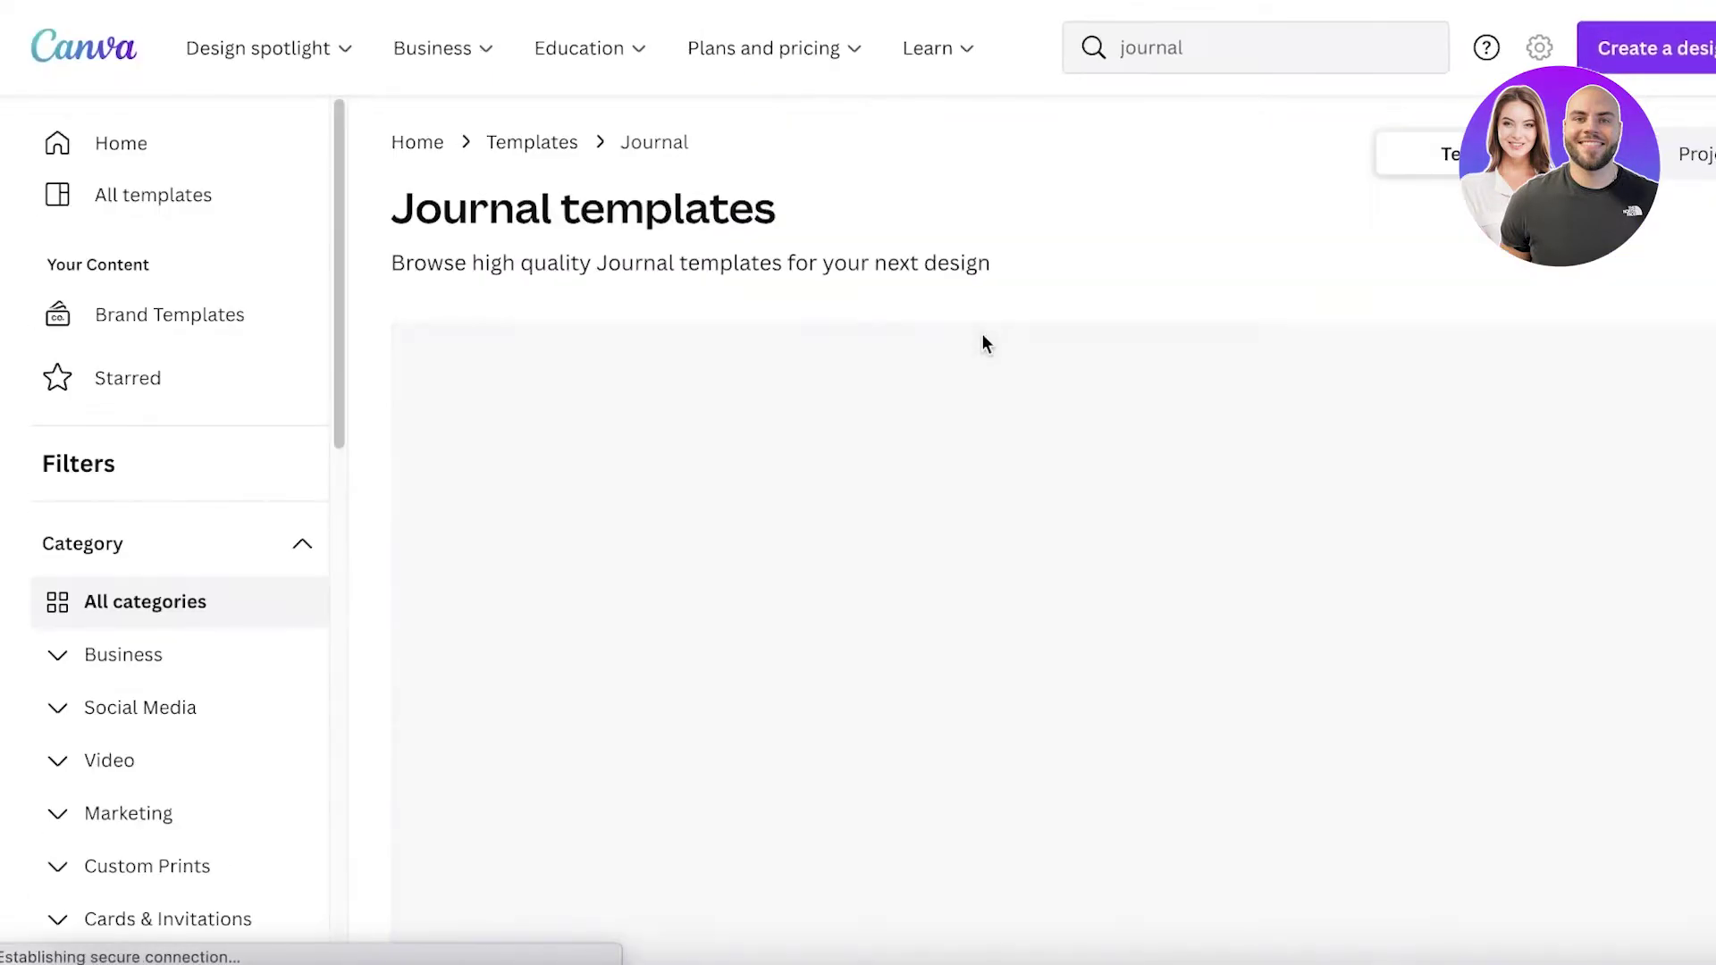
scroll(1198, 482, down, 5)
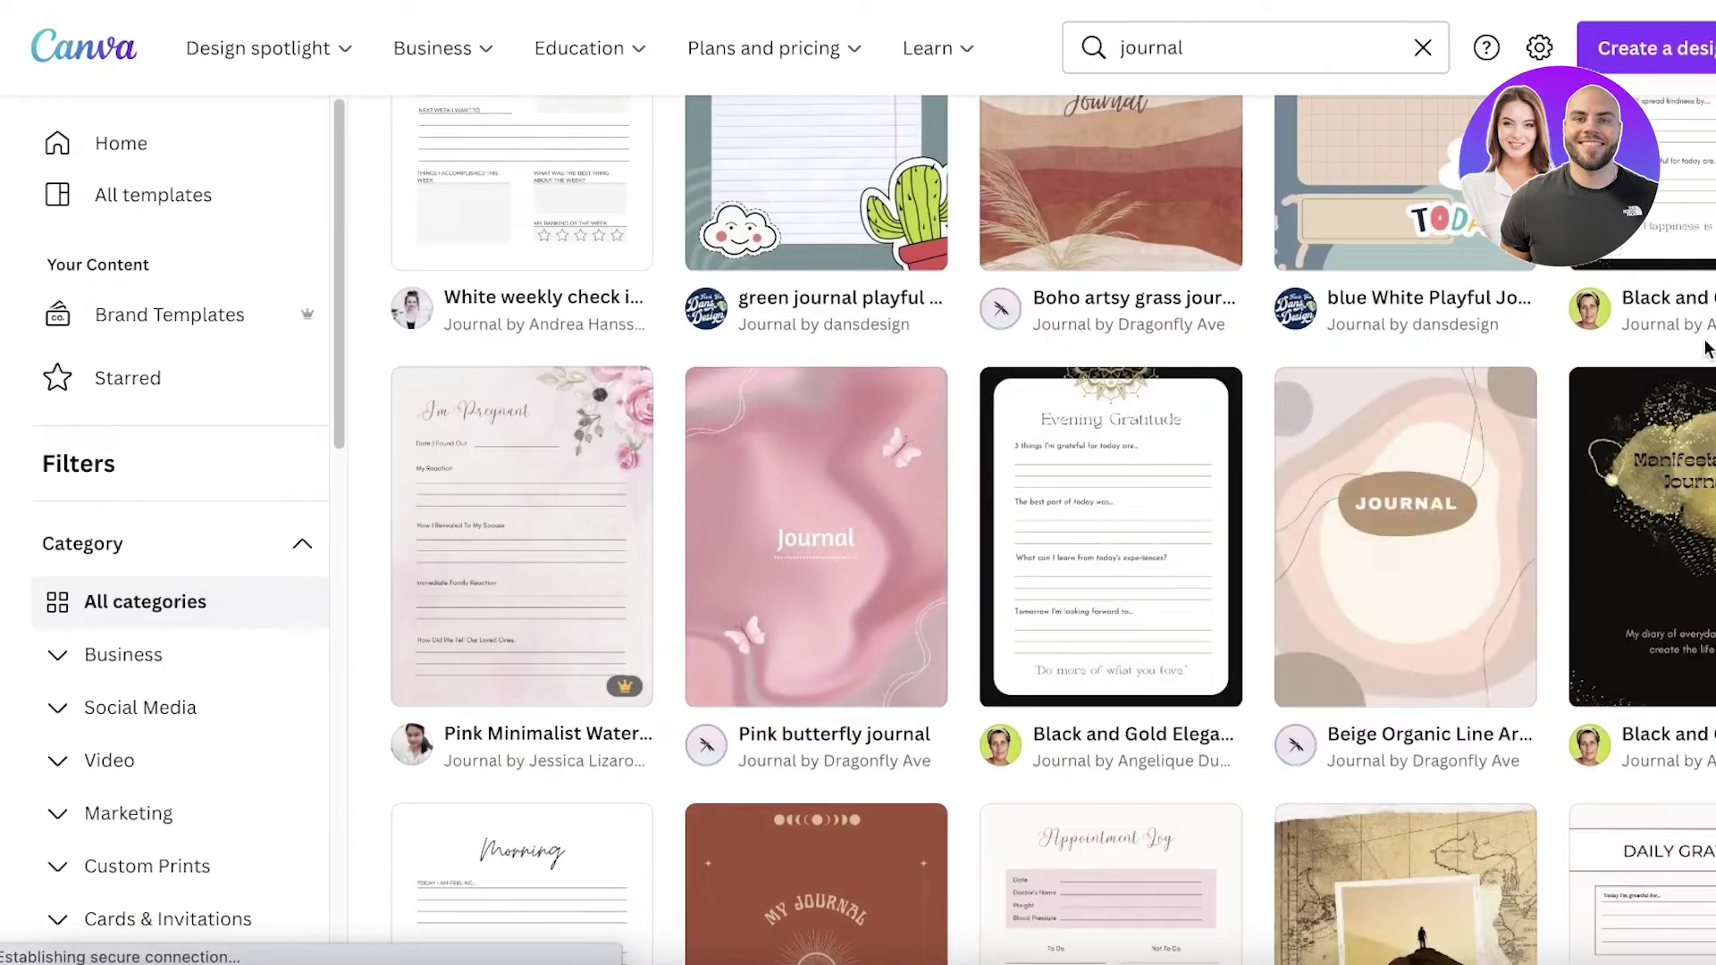
scroll(822, 185, up, 3)
scroll(821, 183, up, 7)
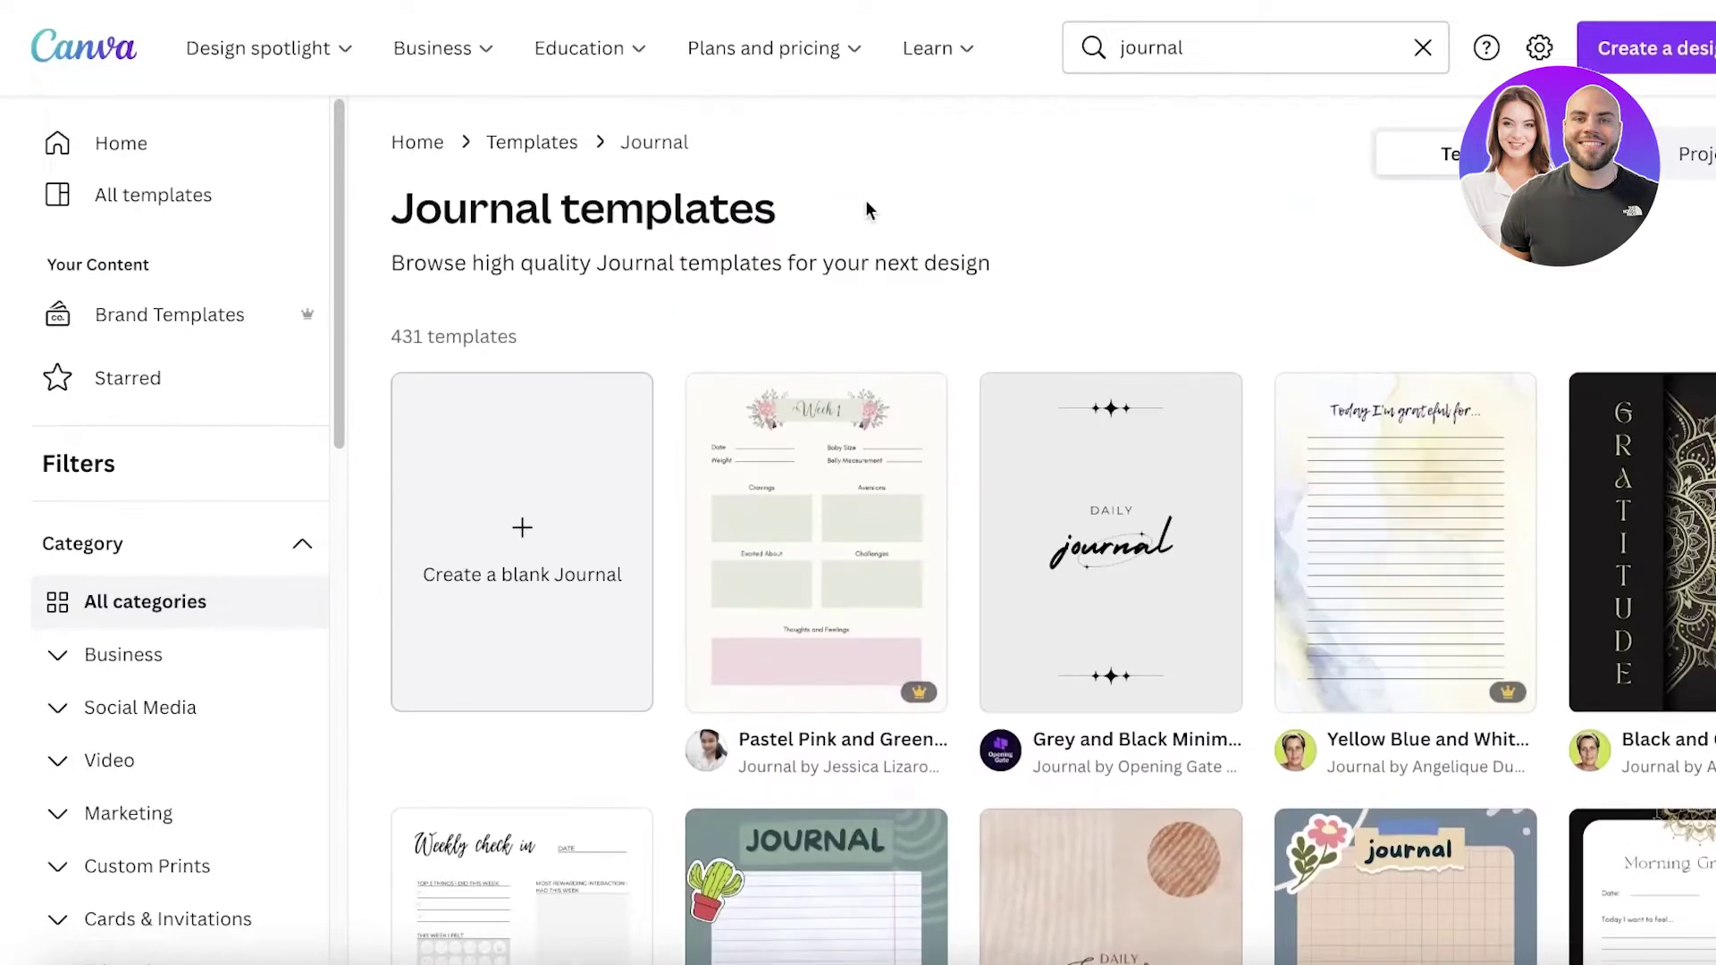
click(1191, 56)
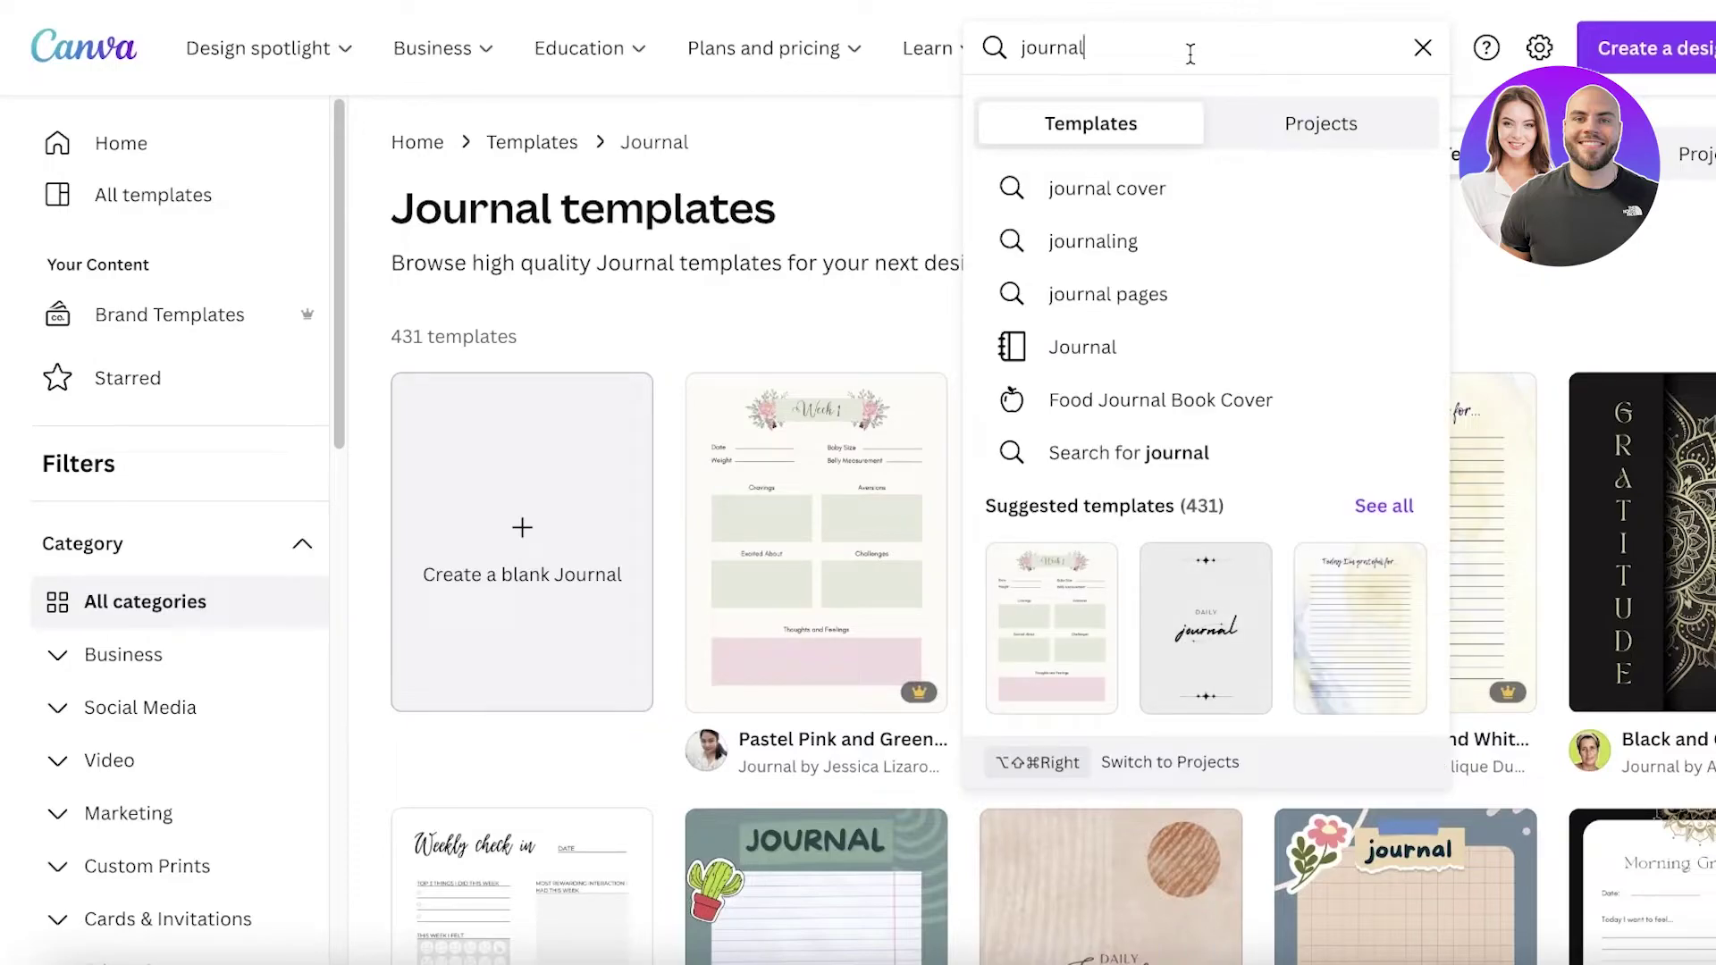
text(book co)
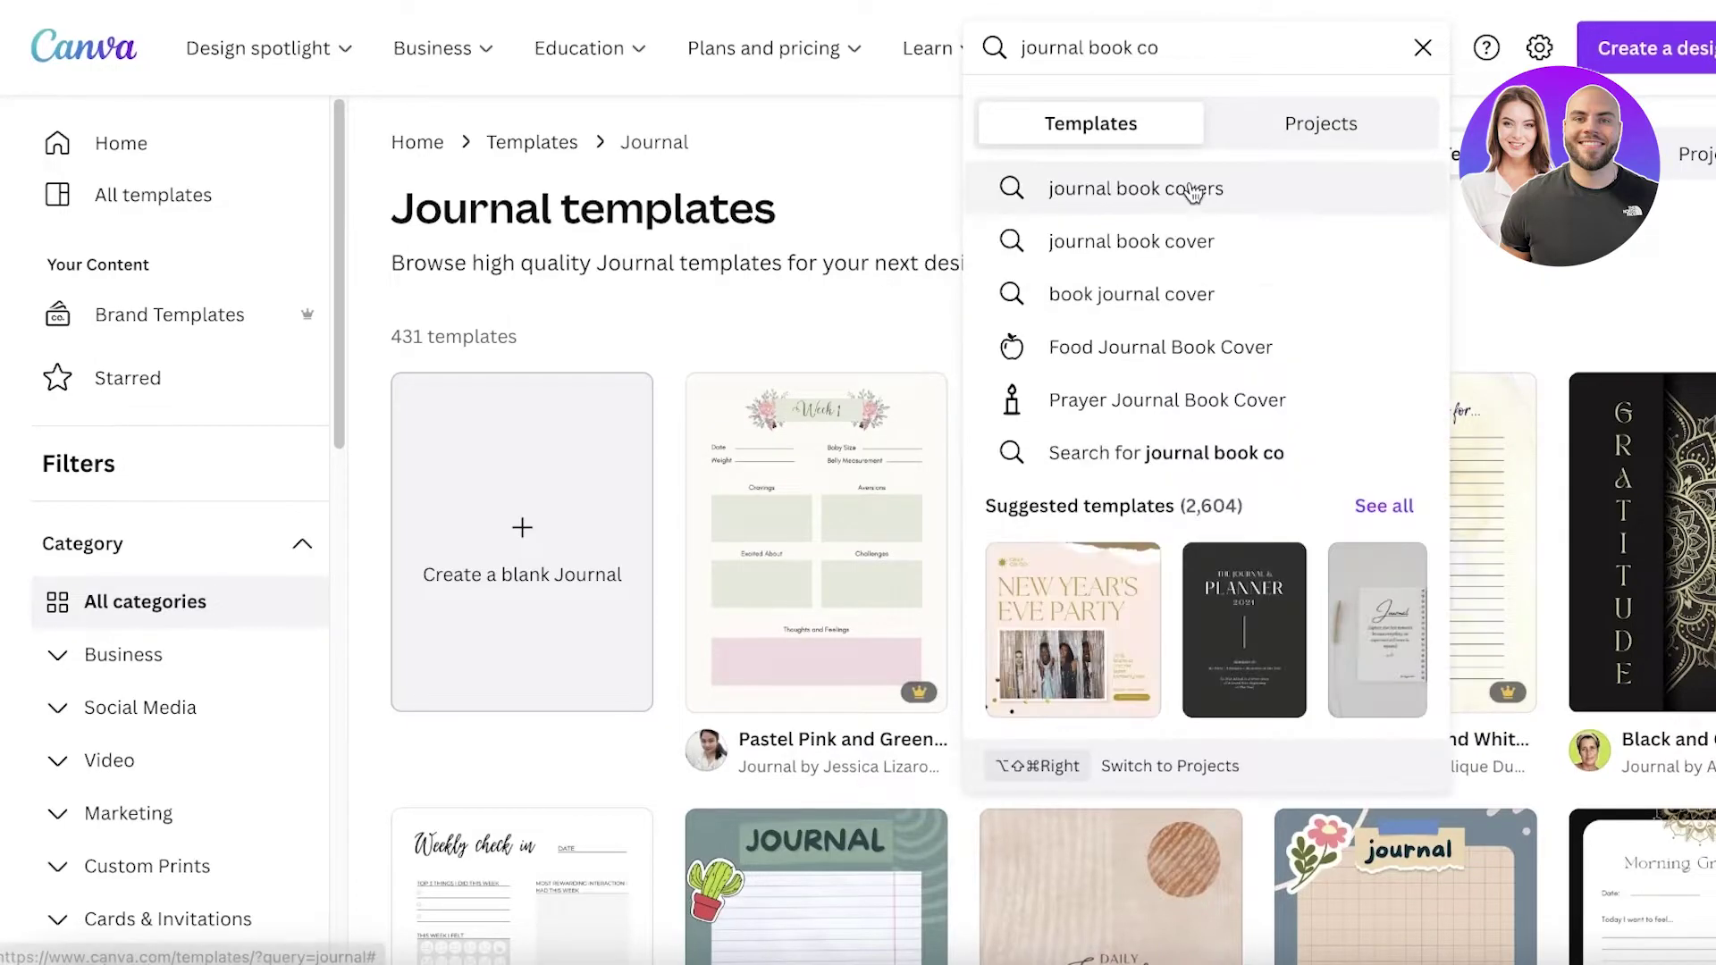
click(1191, 186)
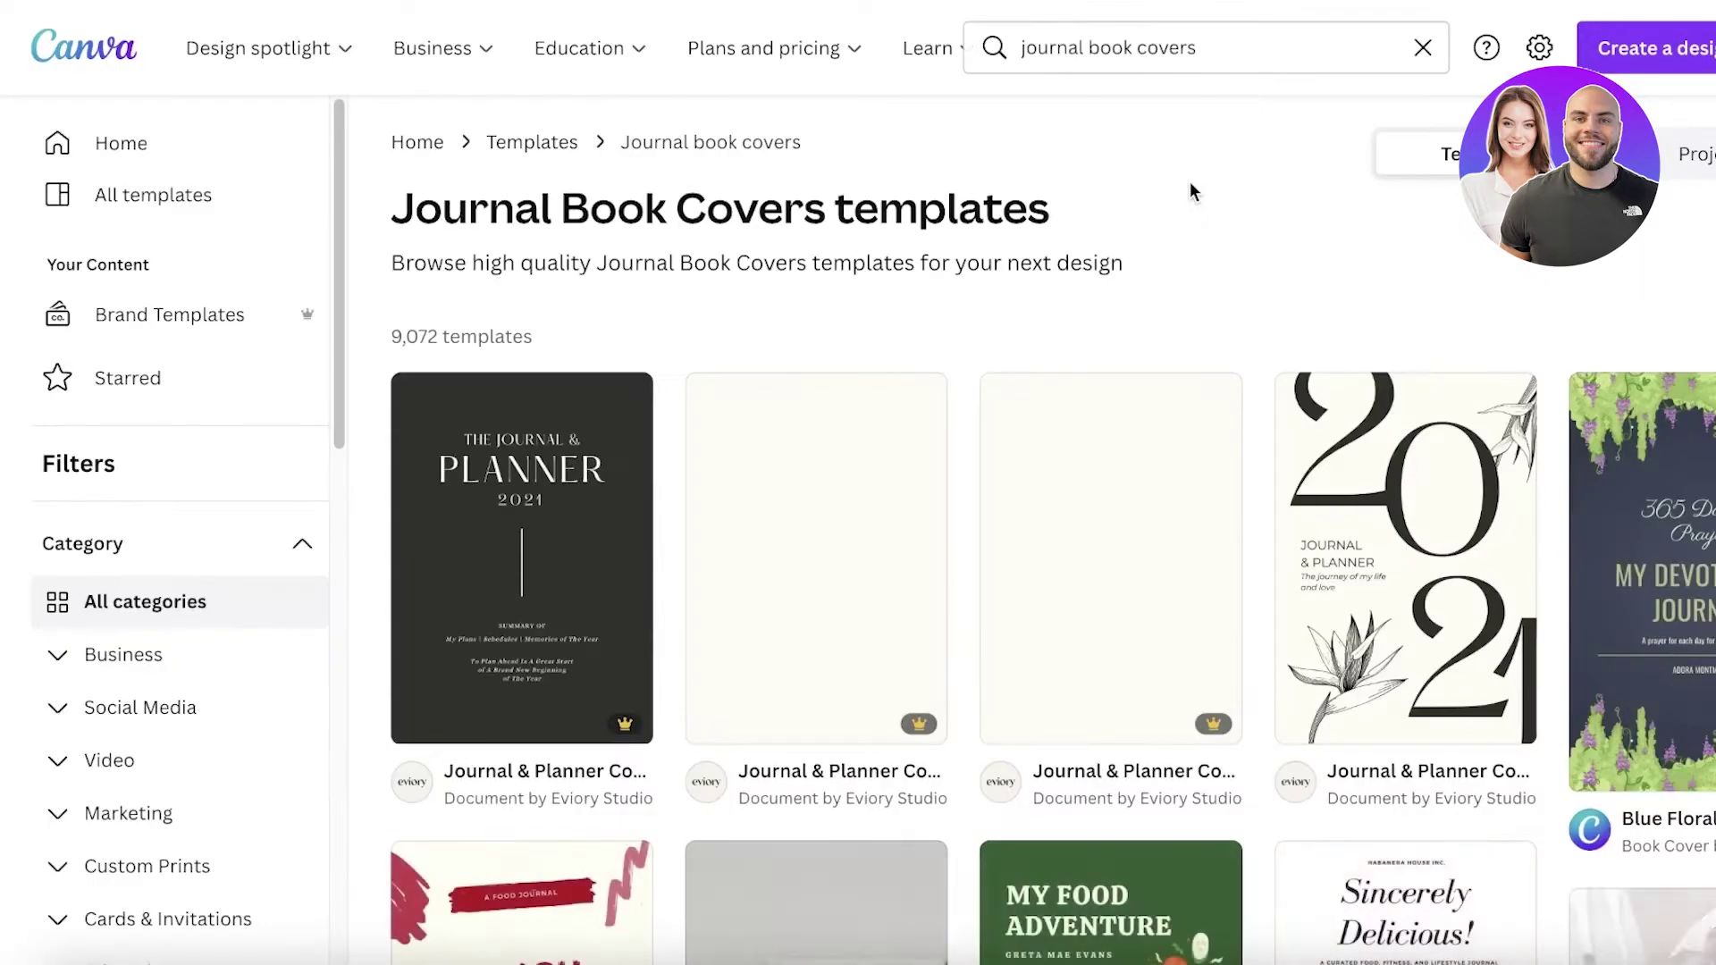
Open the Teal Gold Dove Illustration Prayer Journal Book Cover and select its dove artwork and text.
scroll(812, 490, down, 6)
scroll(1072, 482, down, 4)
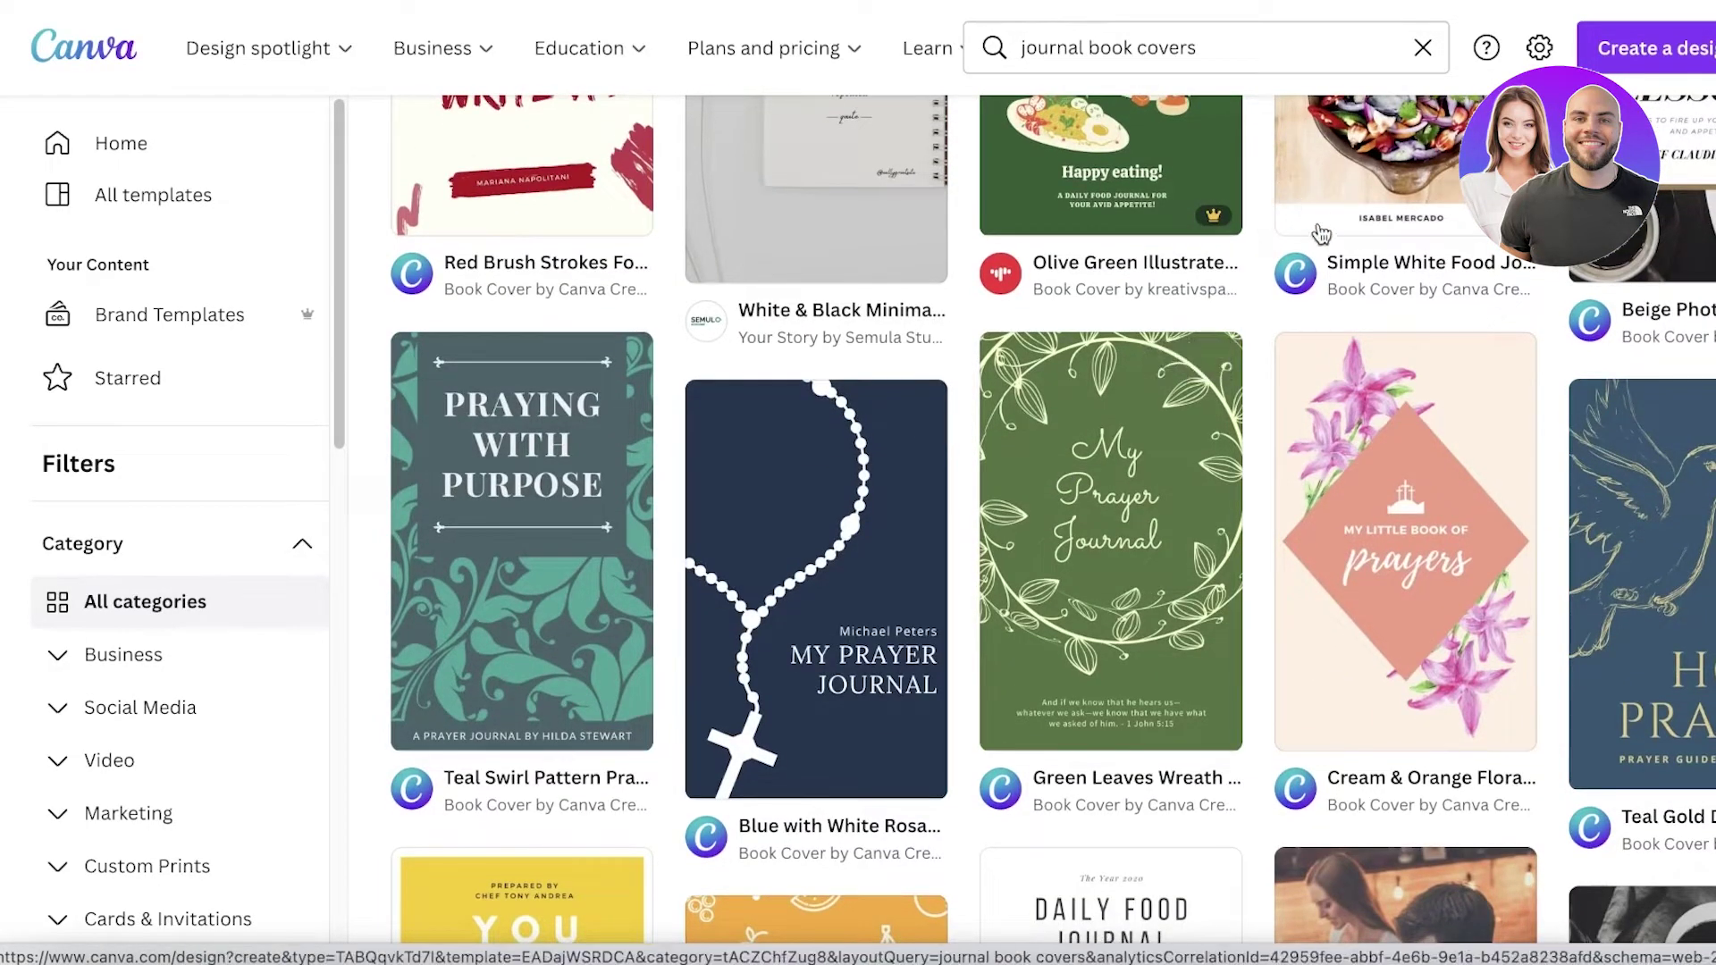
scroll(1442, 382, down, 3)
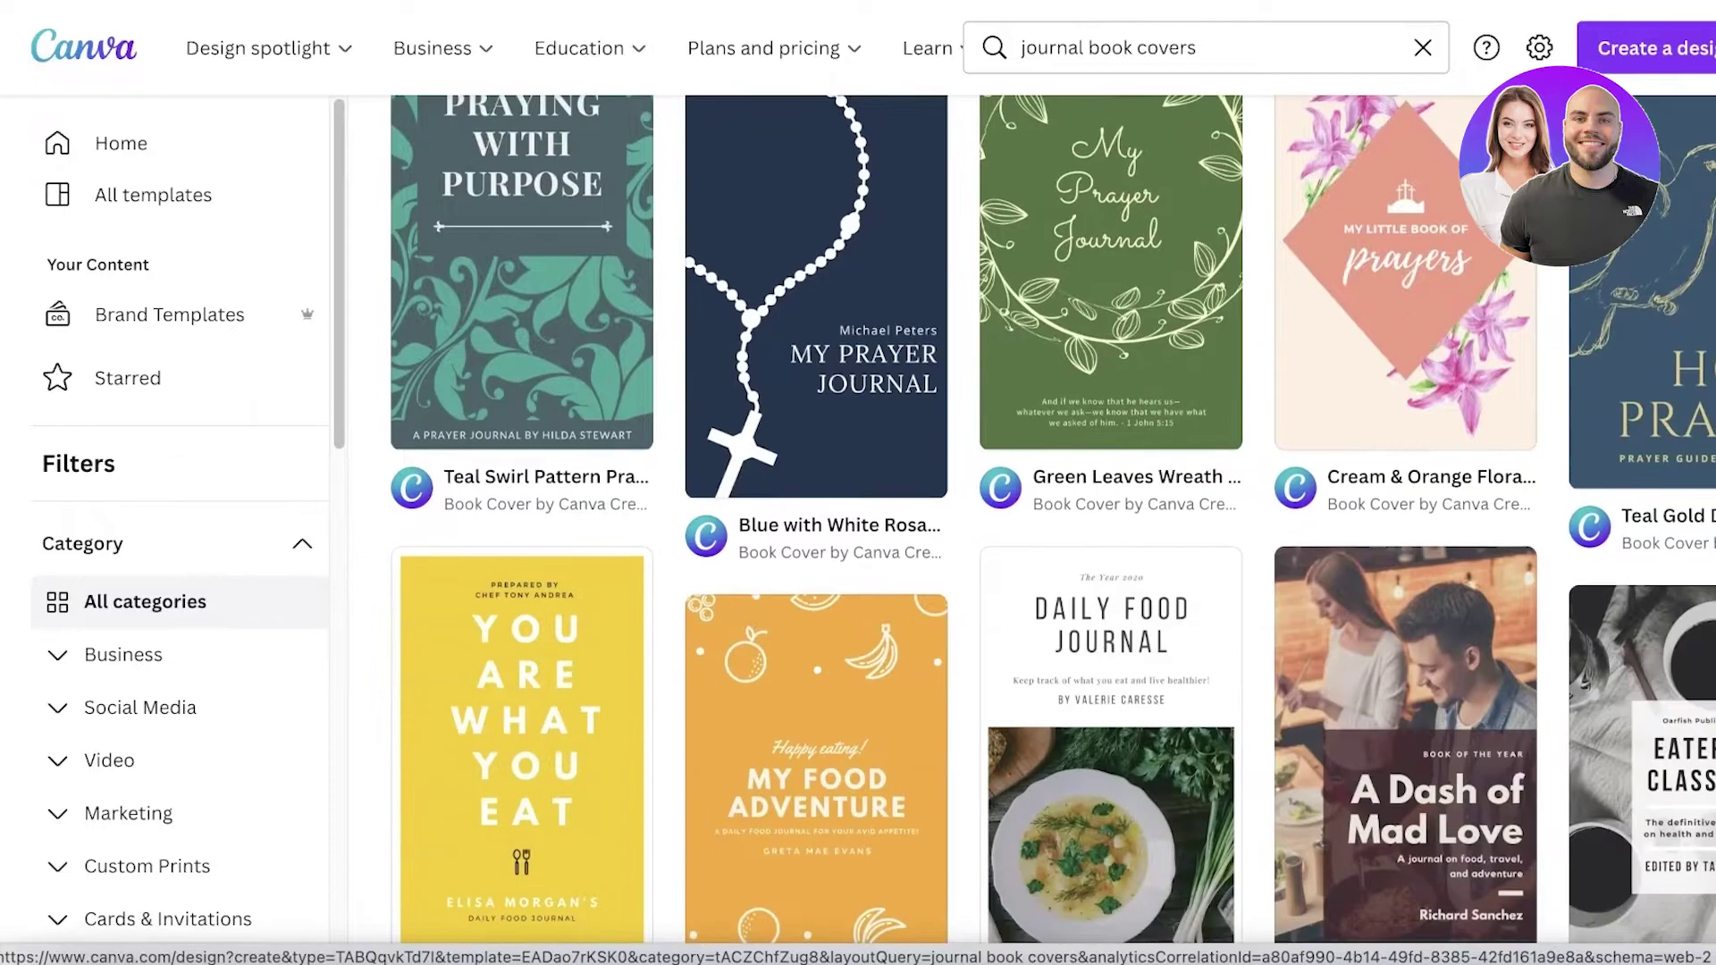
click(1651, 396)
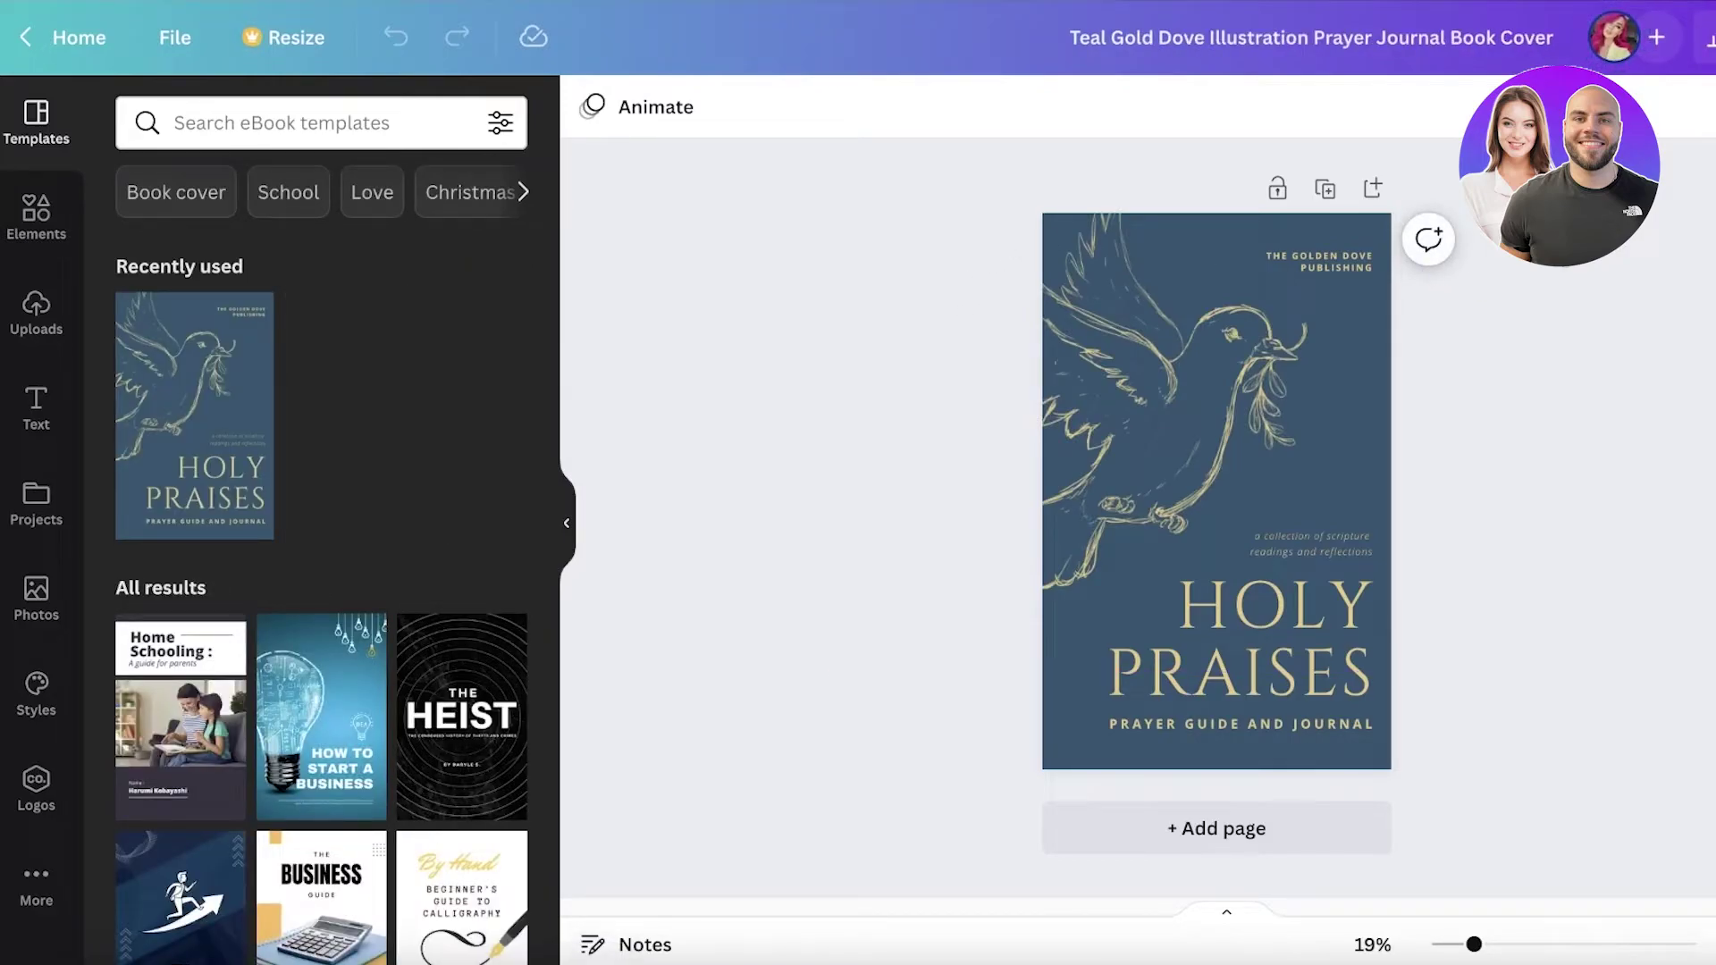
drag(1329, 261, 933, 733)
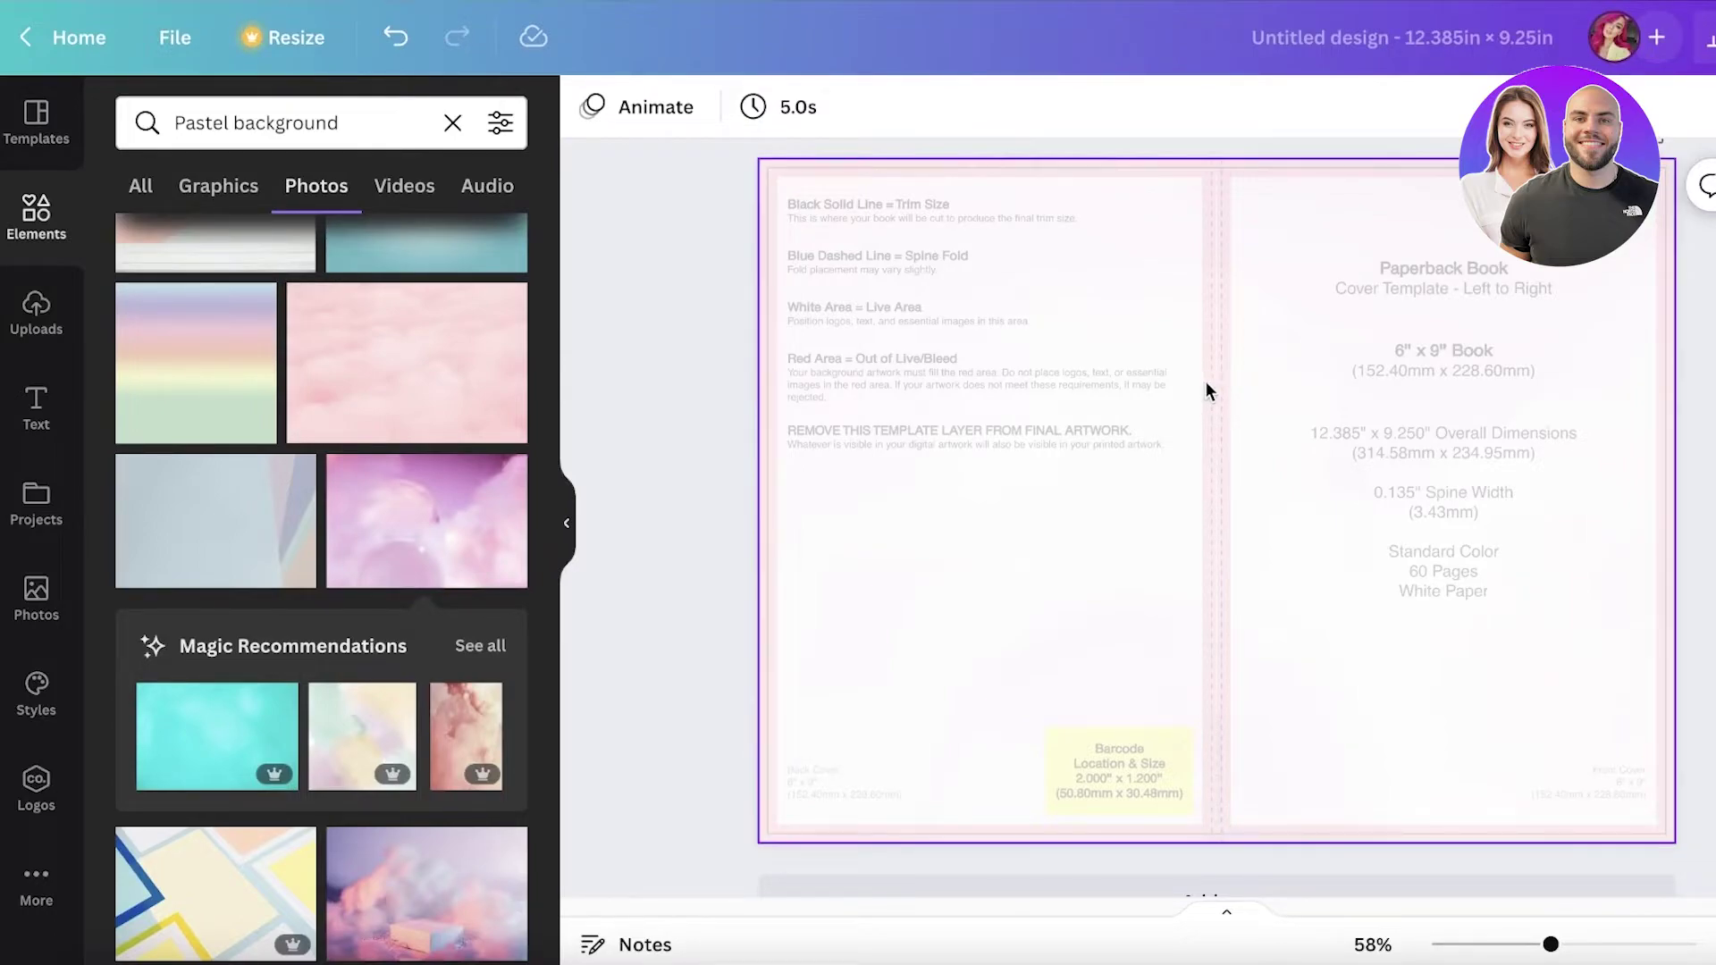
Paste the HOLY PRAISES dove group and shrink it onto the front-cover half.
click(1203, 404)
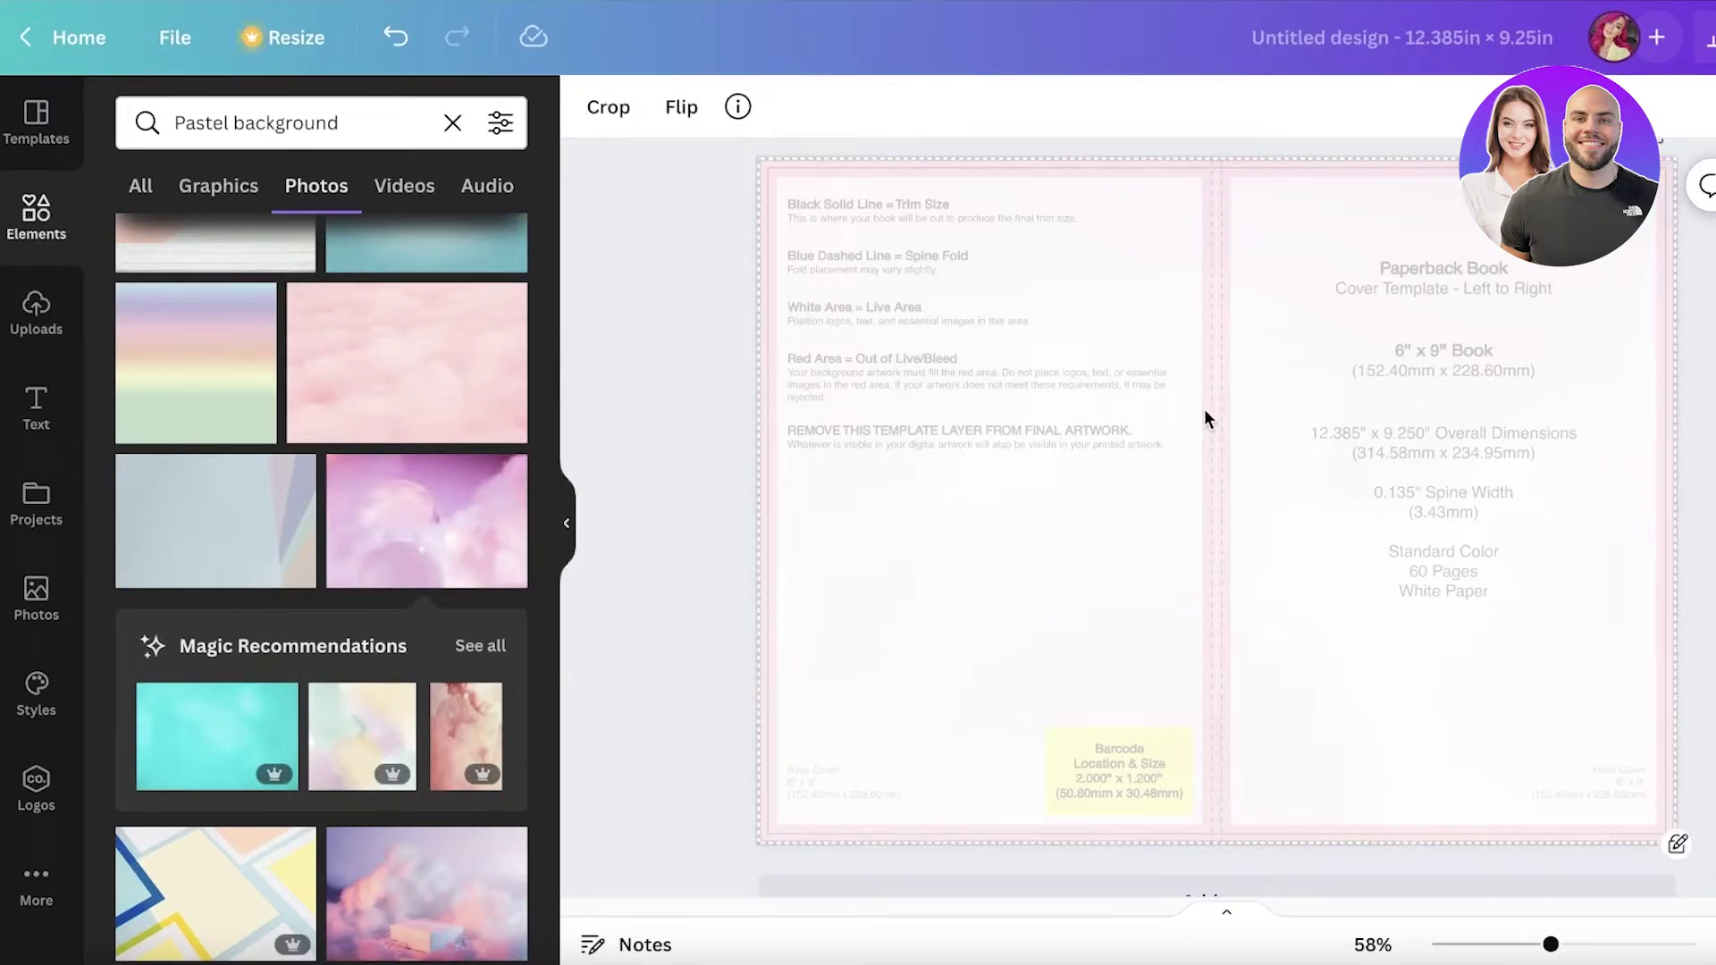
key(super+space)
key(super+v)
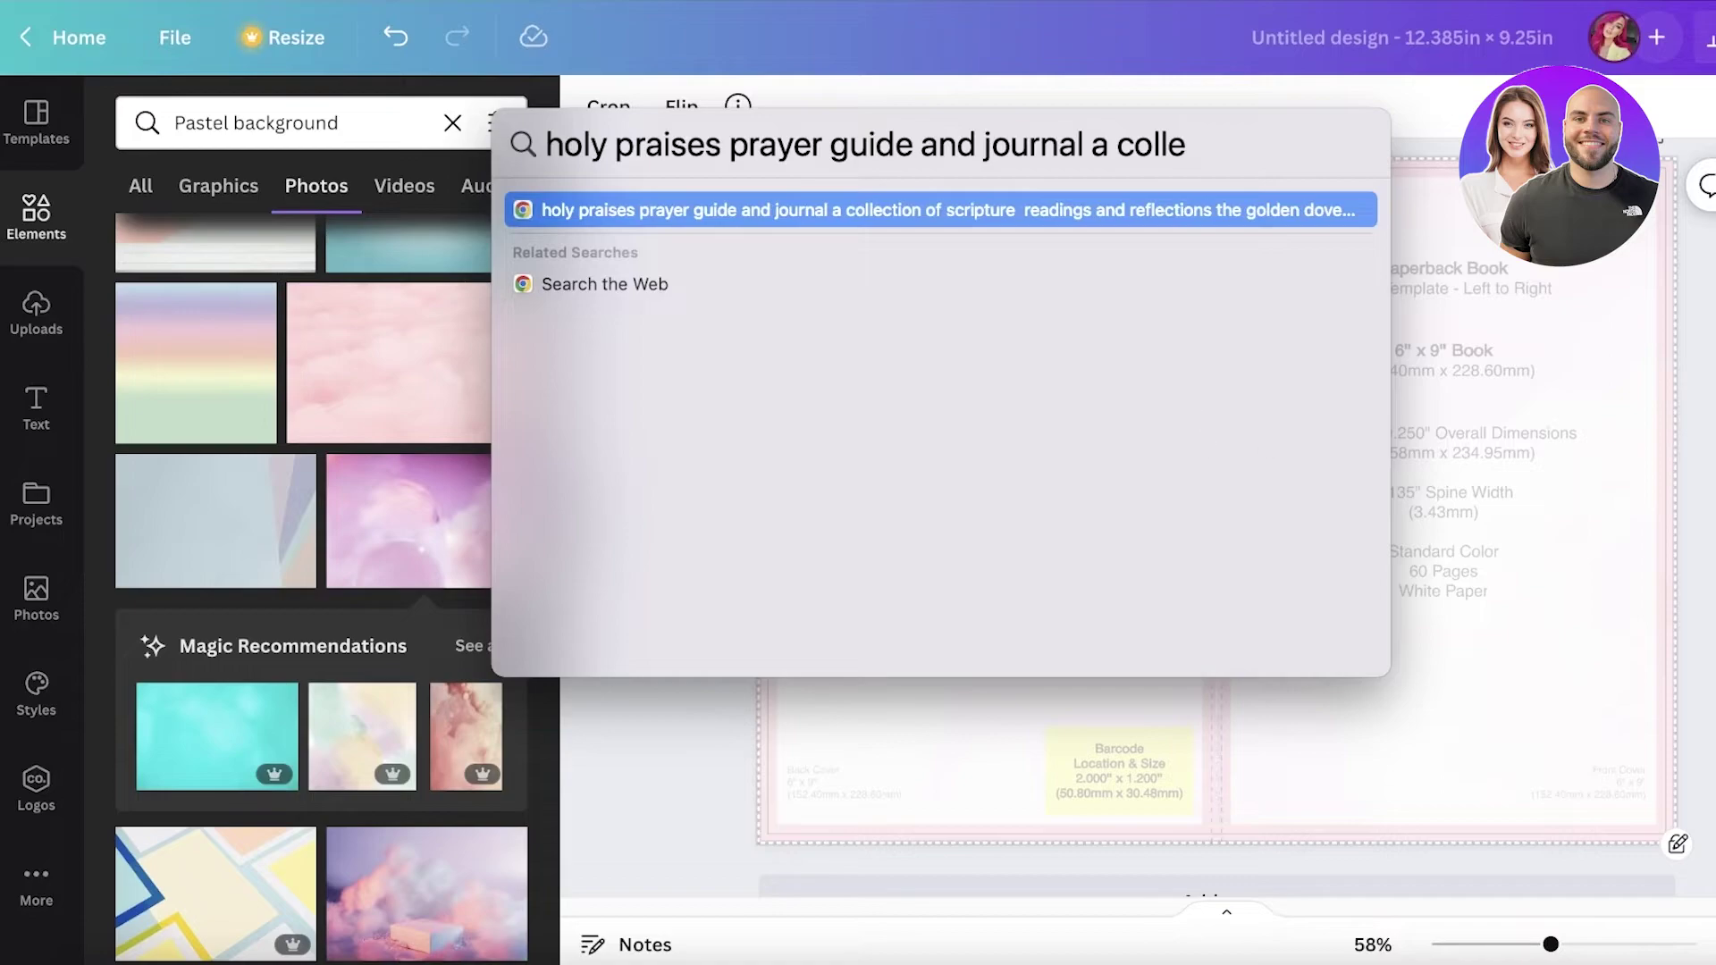
key(Escape)
key(super+v)
drag(992, 467, 1323, 423)
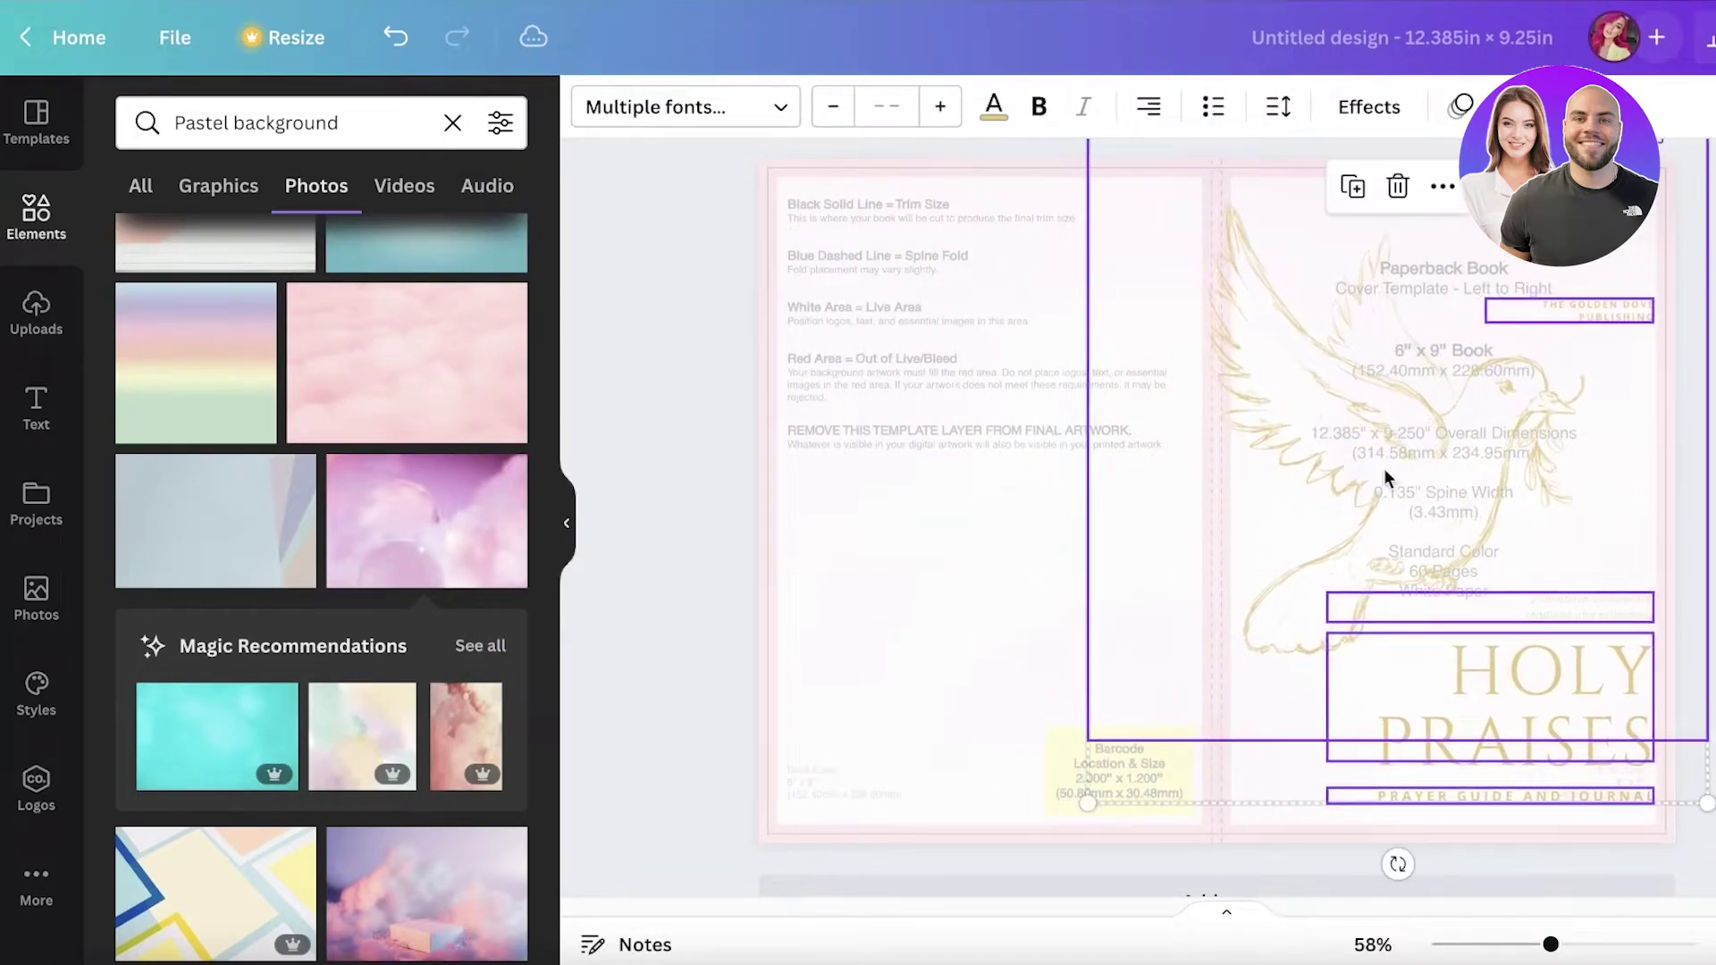
drag(1705, 807, 1562, 652)
drag(1298, 399, 1417, 546)
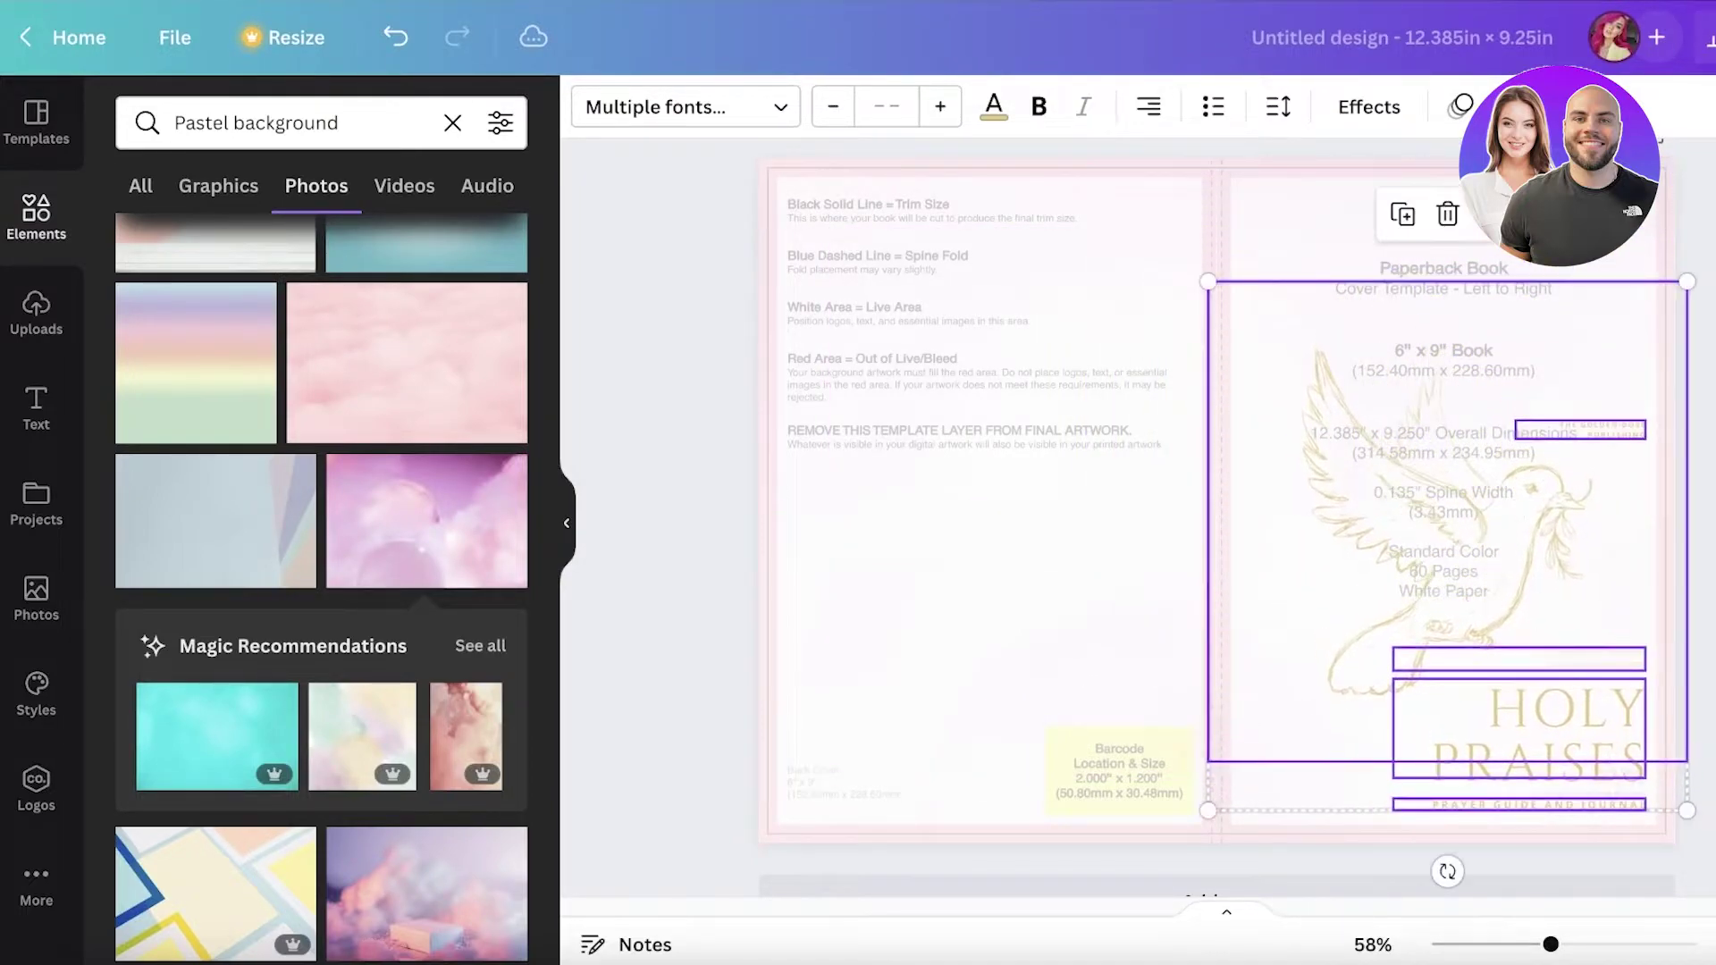
drag(1680, 811, 1635, 756)
drag(1448, 614, 1479, 675)
Unlock the pink background photo with Alt+Shift+L so it can move.
click(1101, 309)
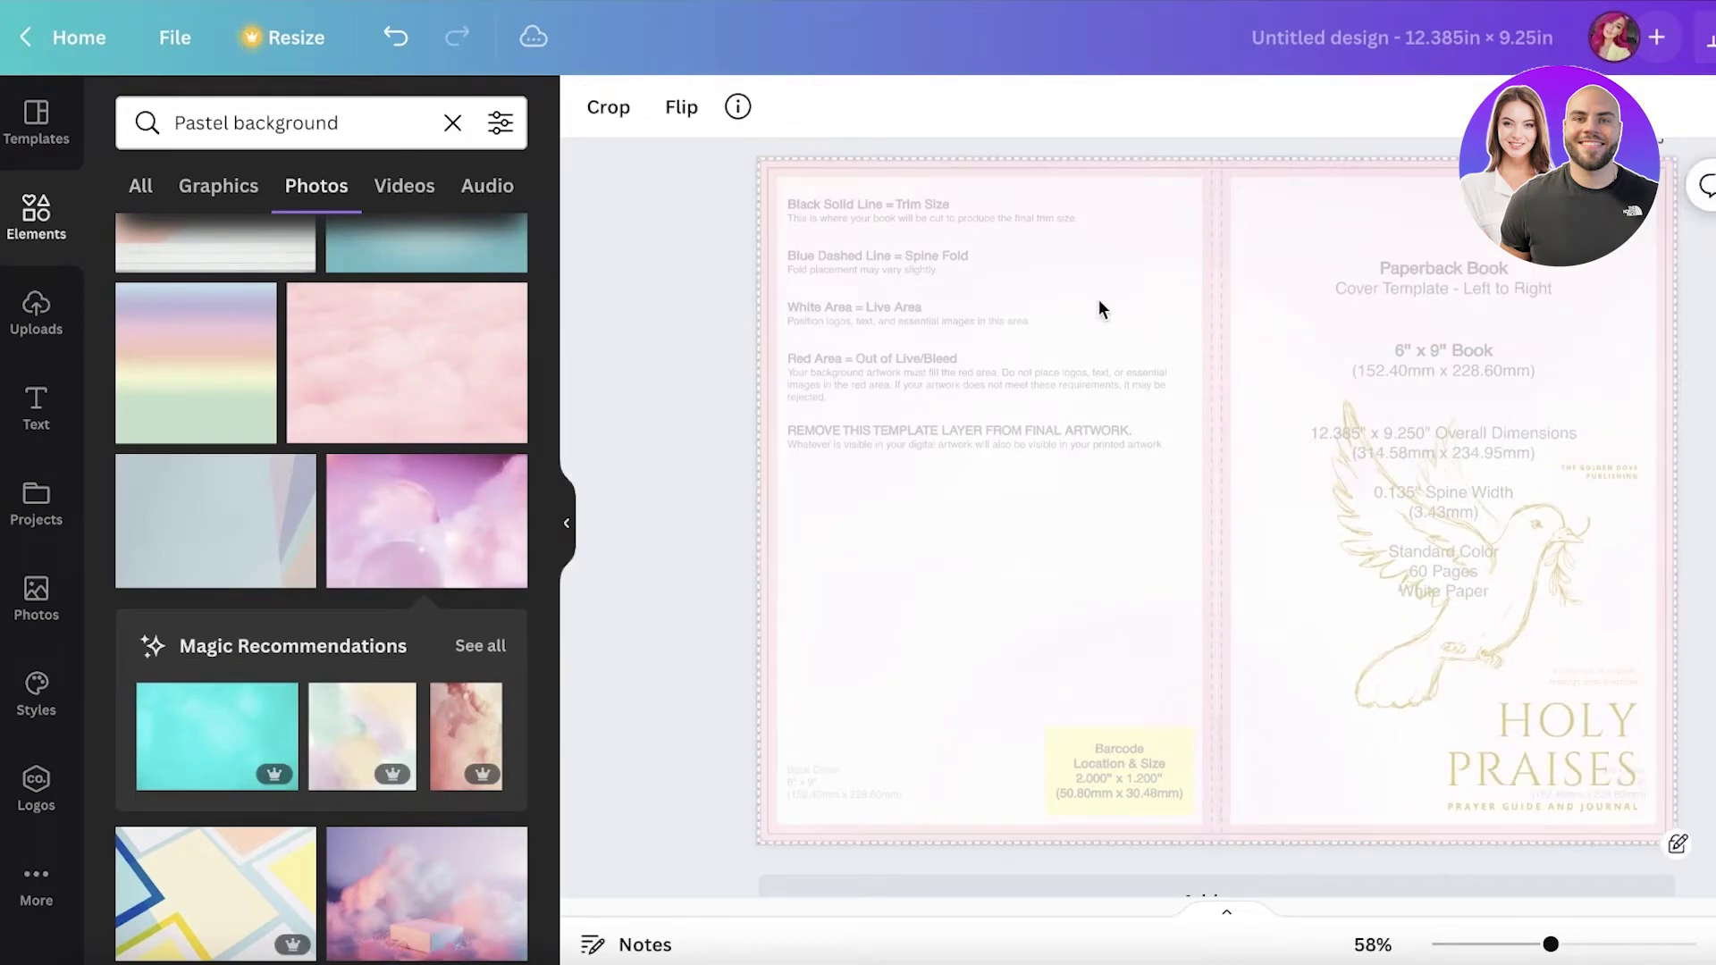
click(1156, 484)
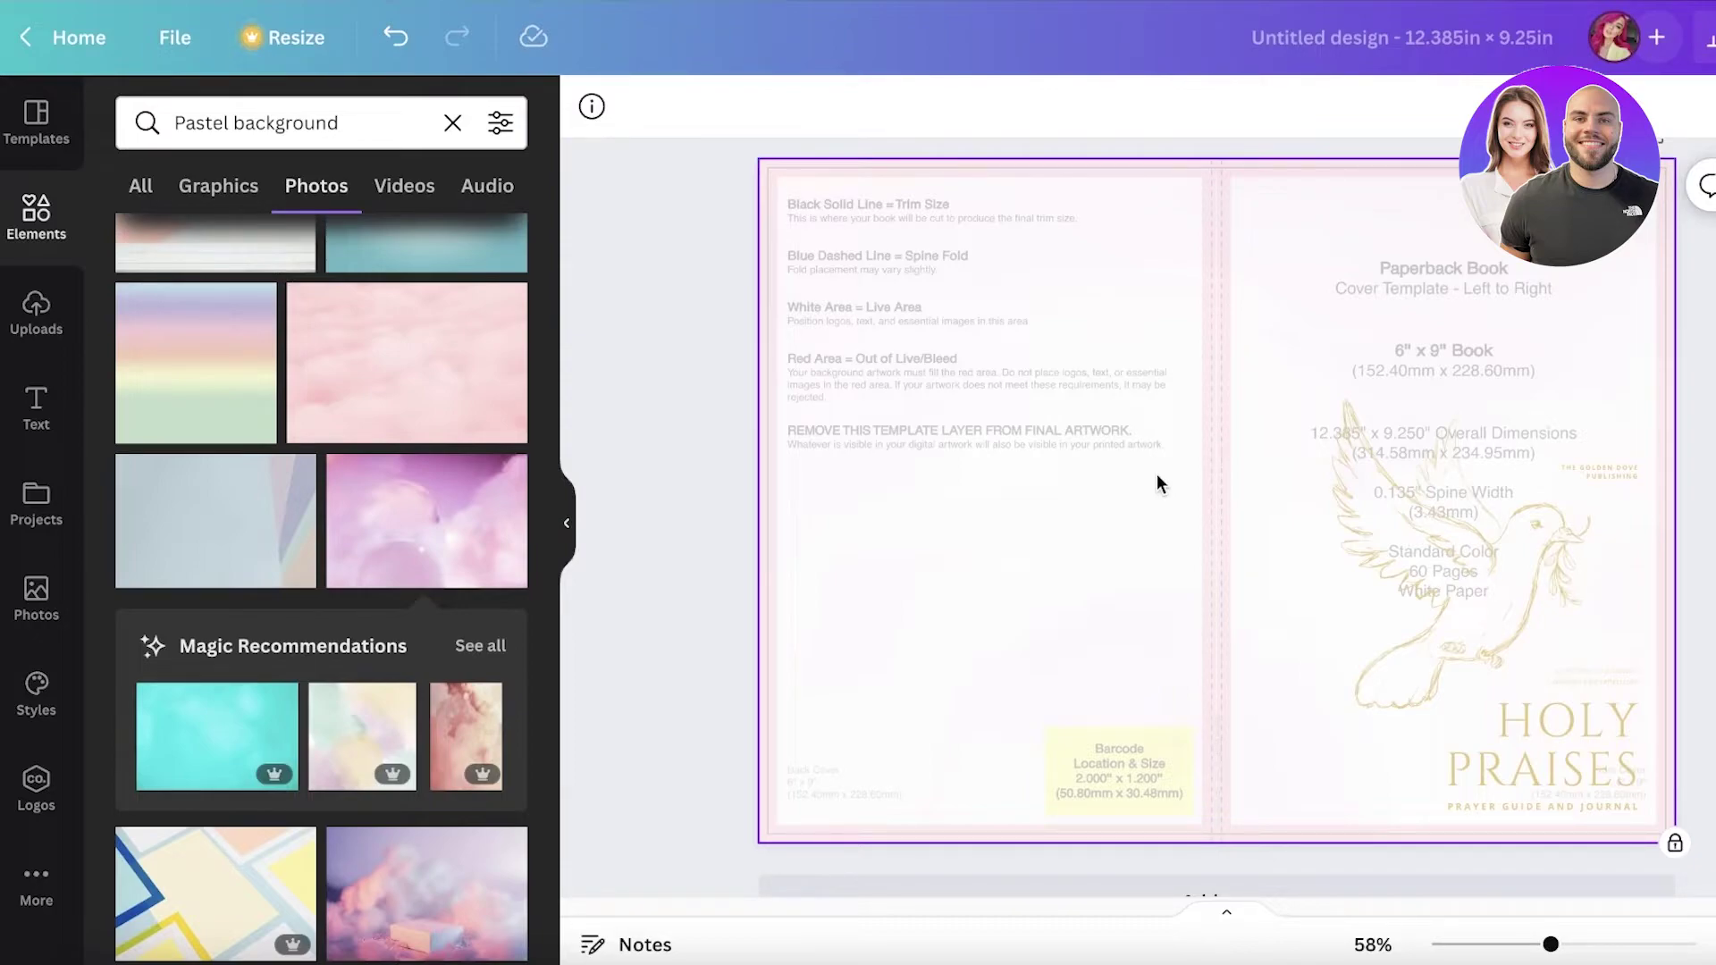
key(alt+shift+l)
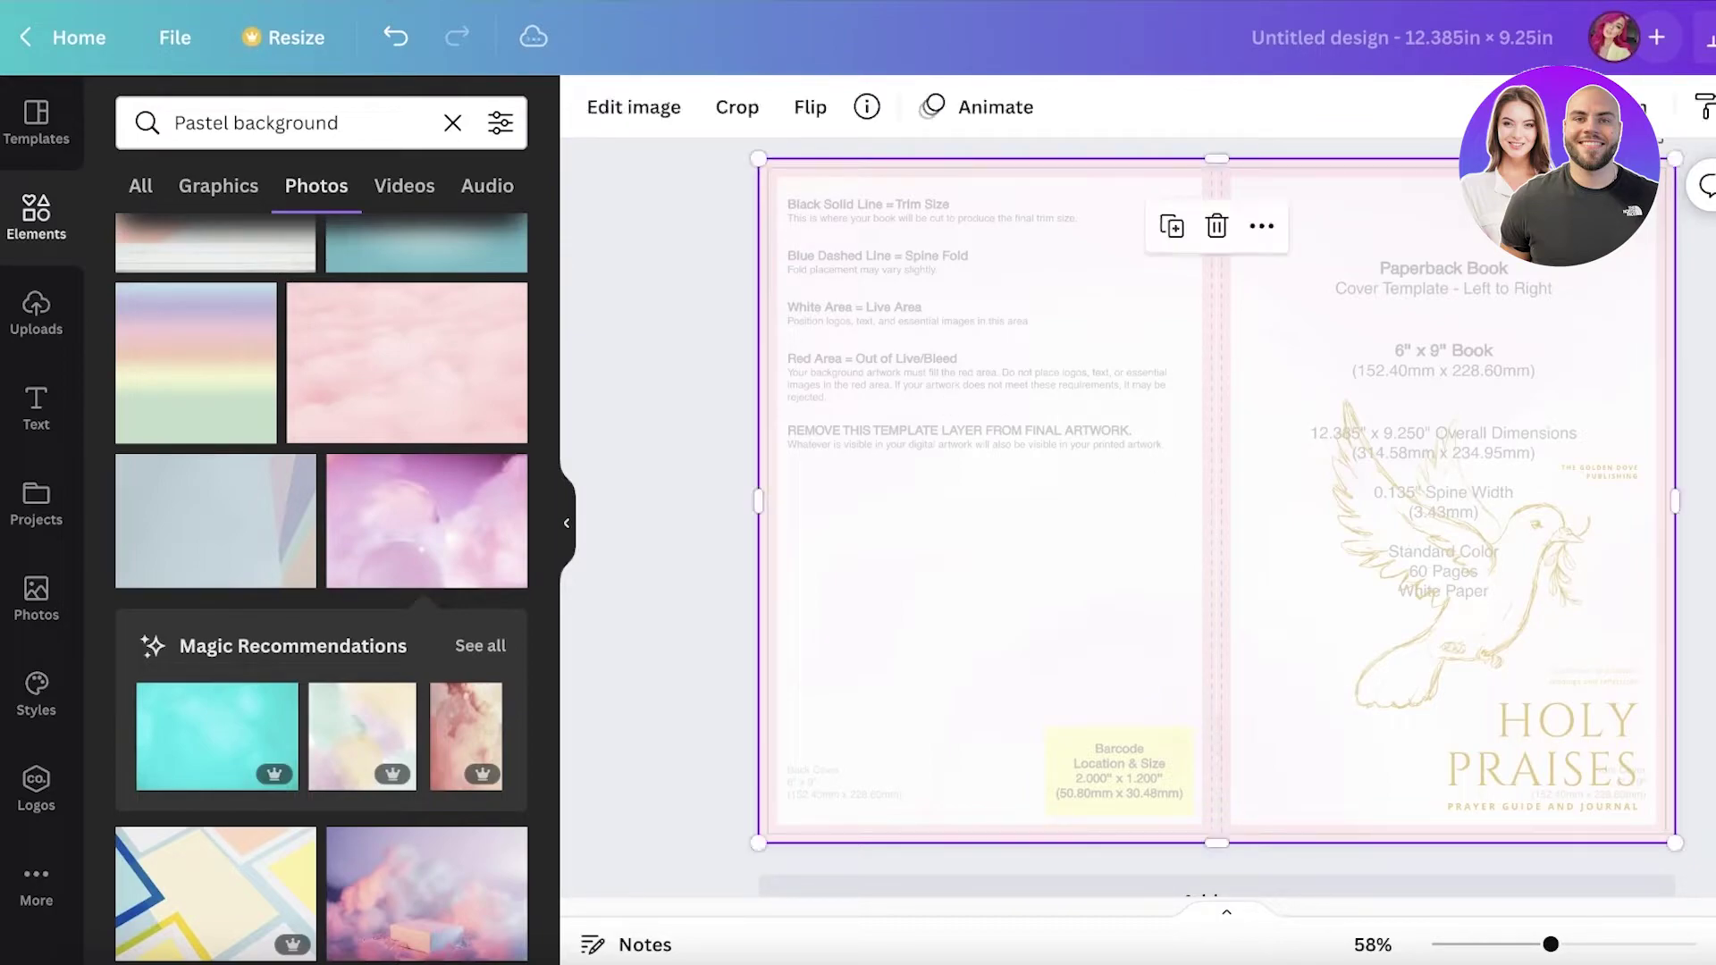
drag(1287, 356, 1233, 349)
key(Escape)
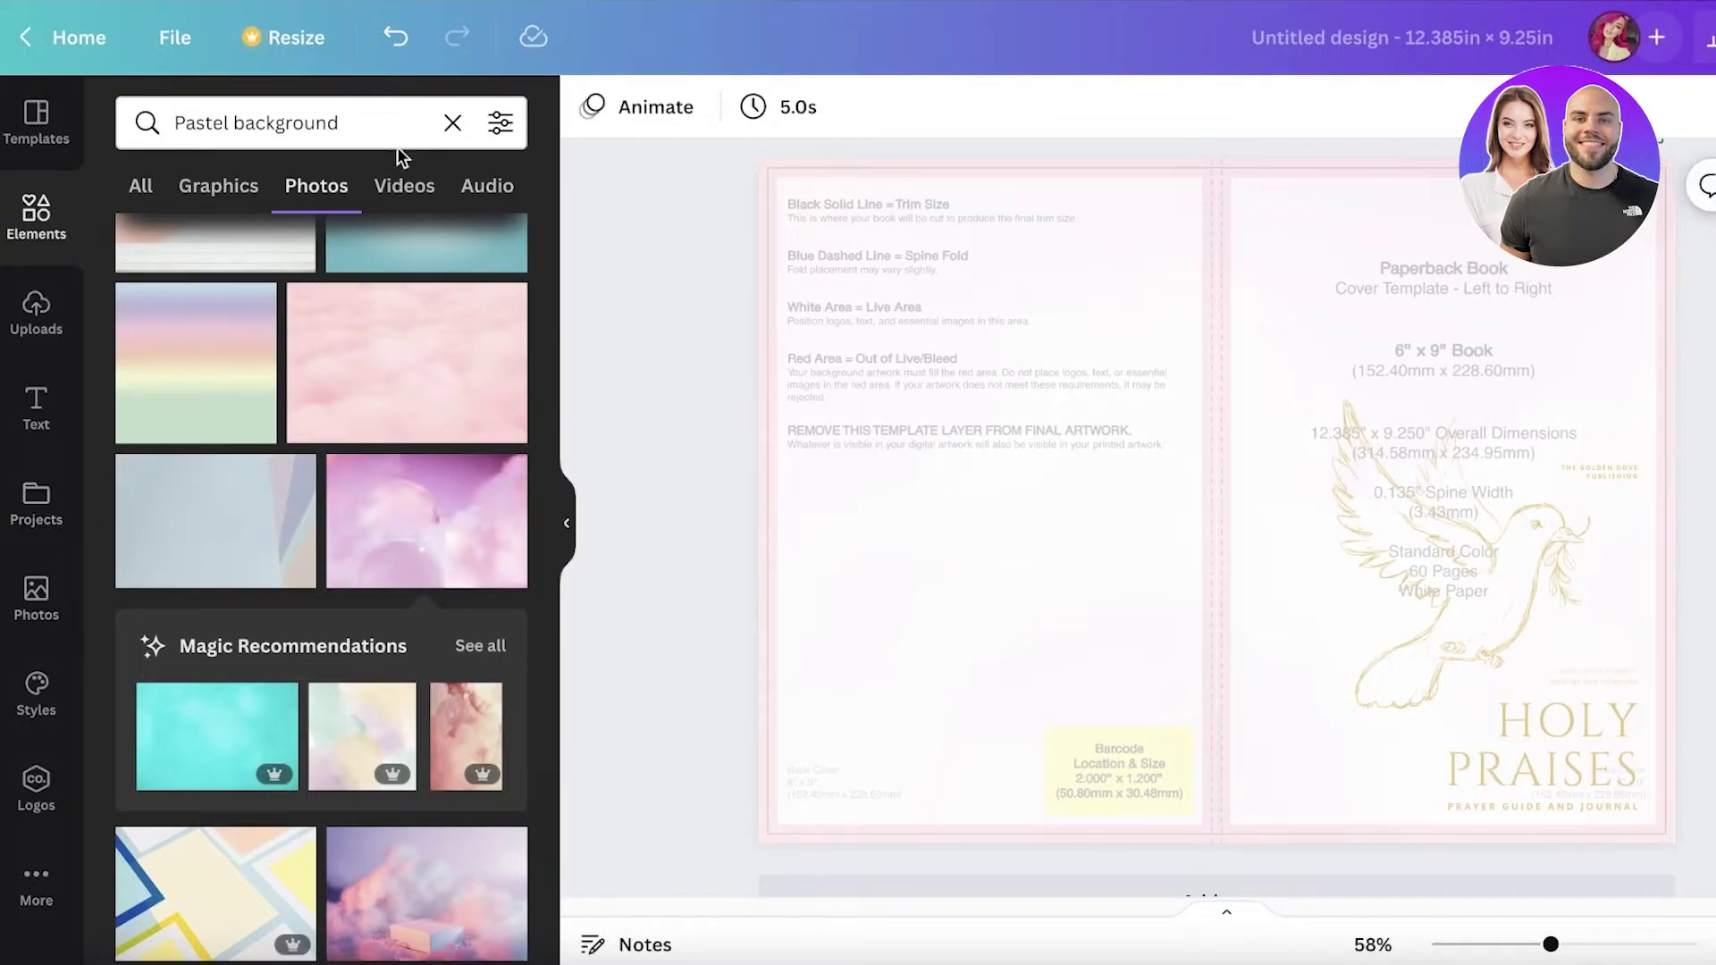
Add the teal pastel photo and enlarge it past the page edges.
click(212, 692)
drag(1405, 557, 1233, 467)
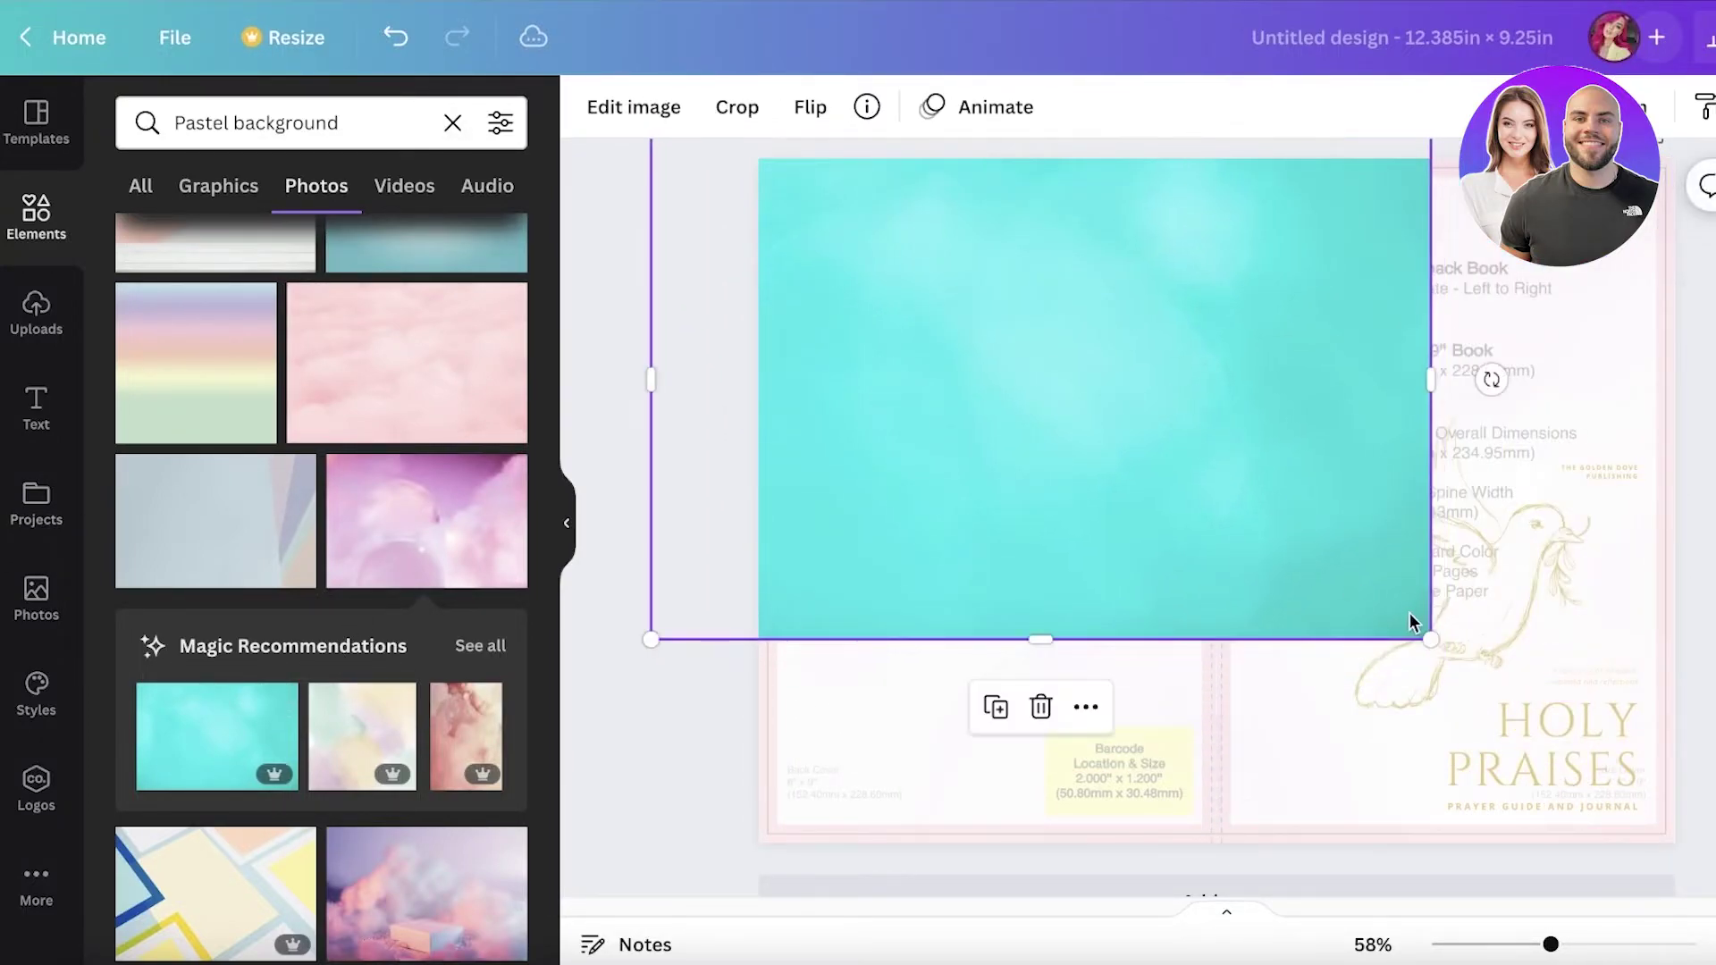
drag(1413, 617, 1711, 880)
Send the teal photo to the back and fade it to semi-transparent.
right_click(1161, 575)
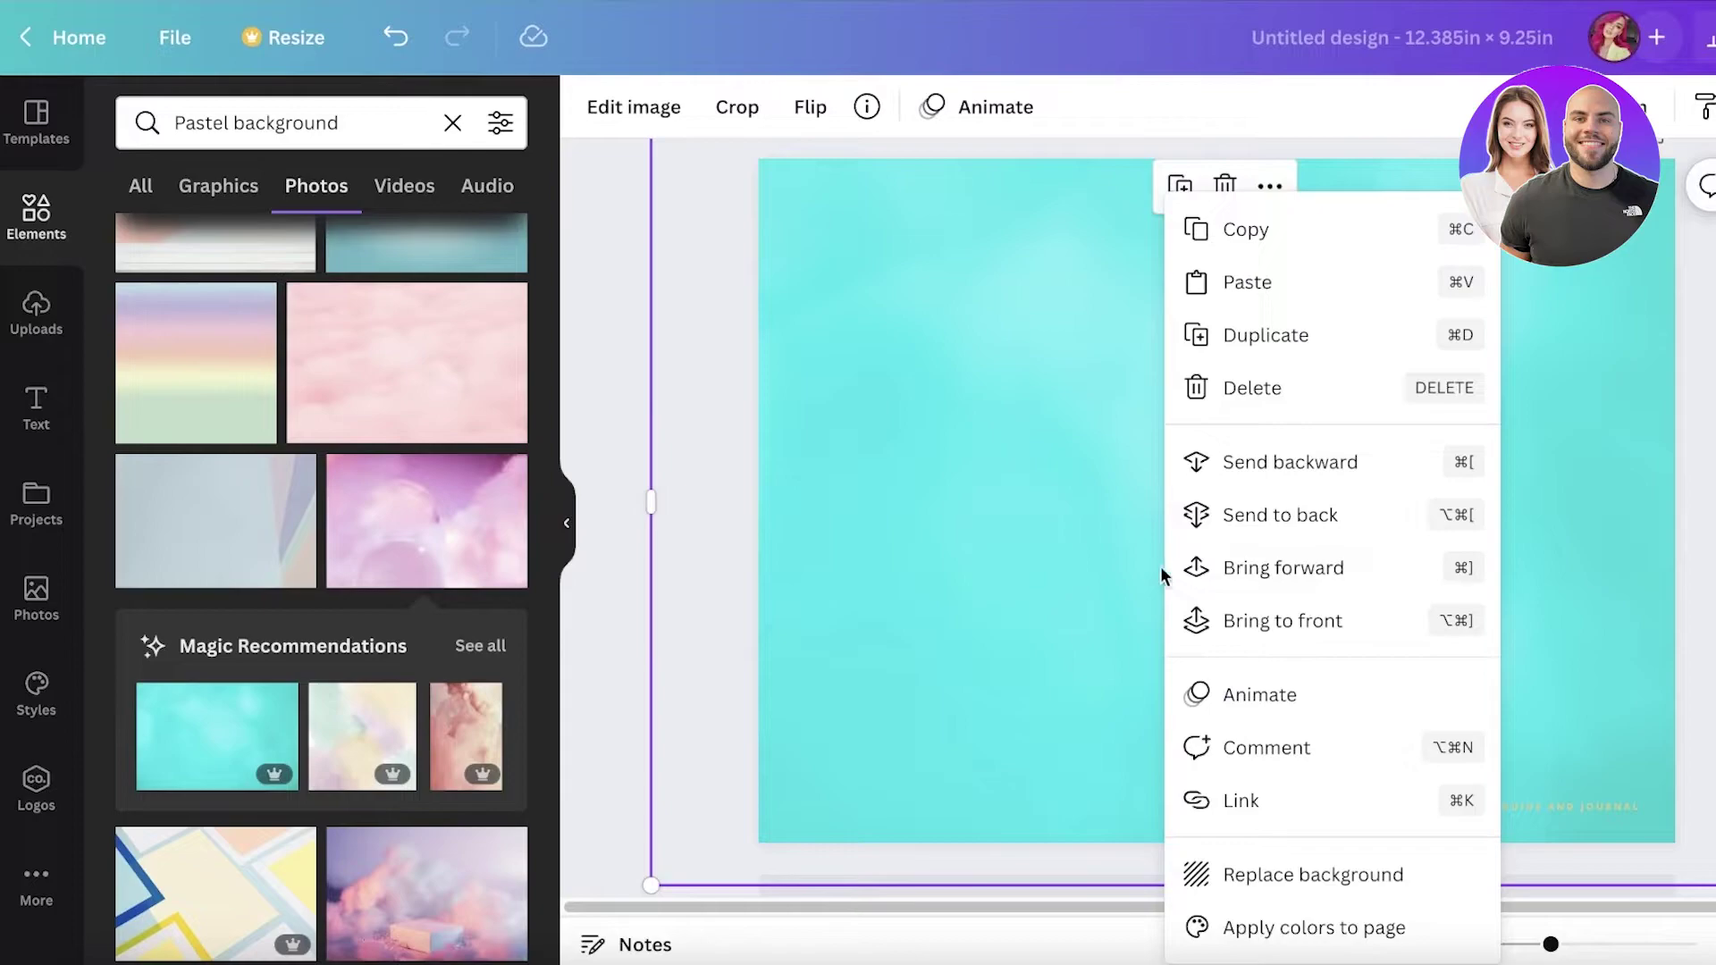
click(1248, 523)
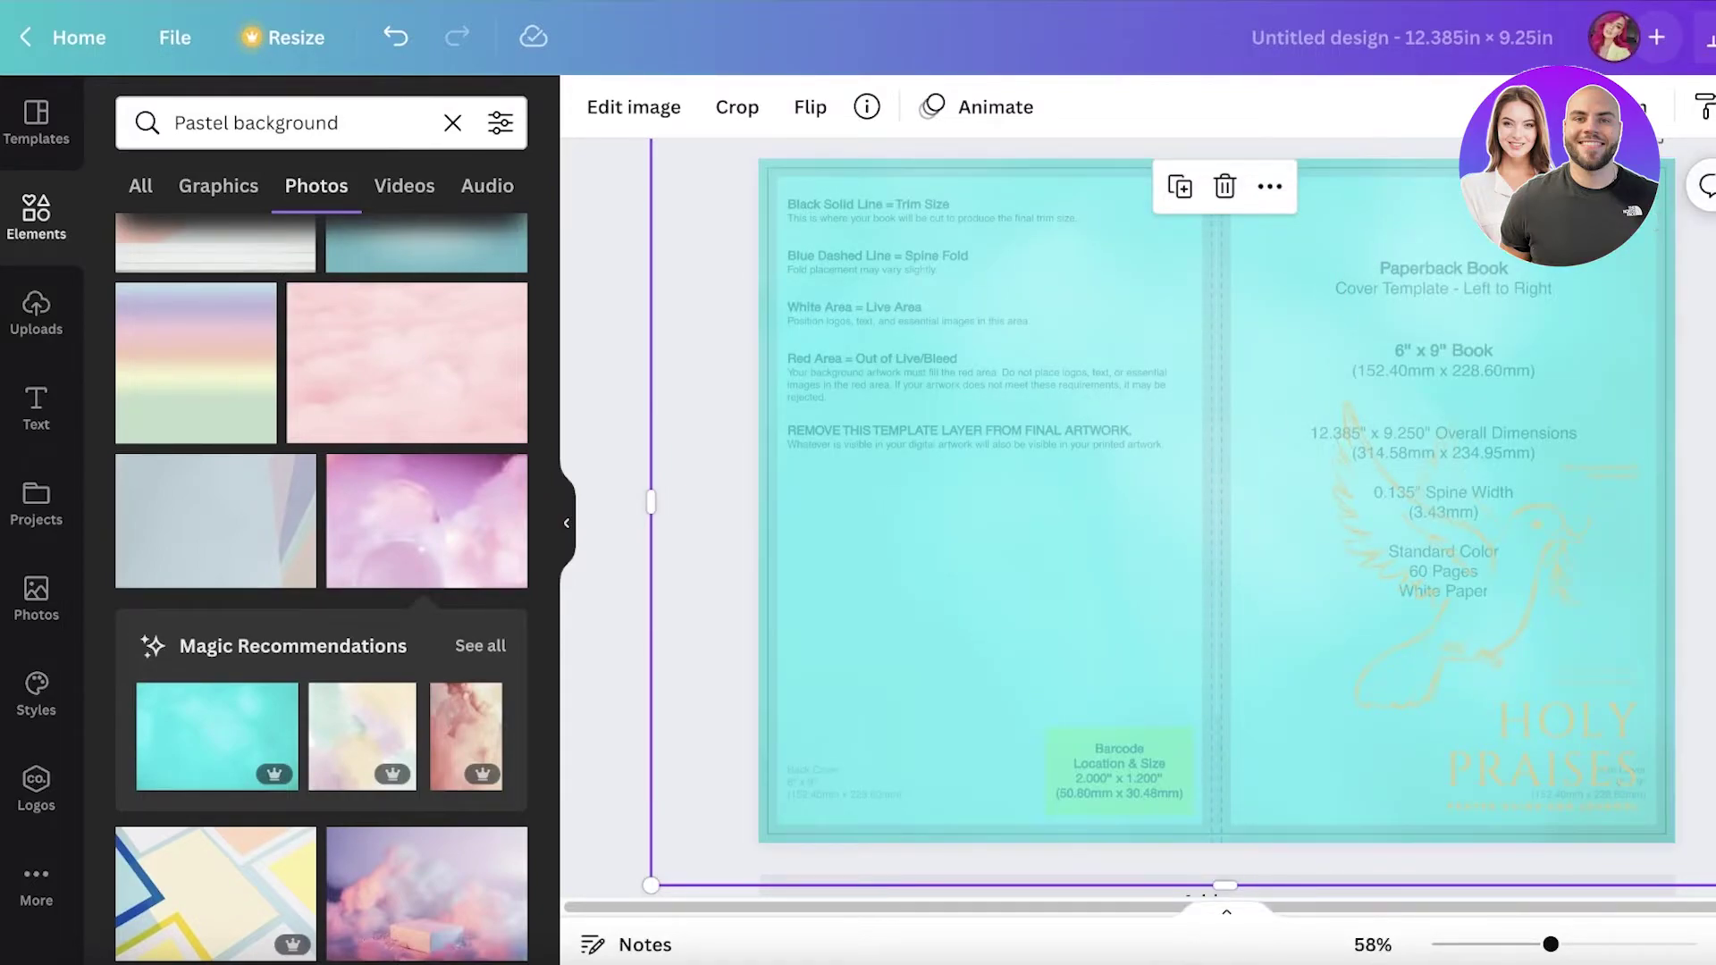
click(1680, 106)
drag(1644, 176, 1519, 176)
click(695, 125)
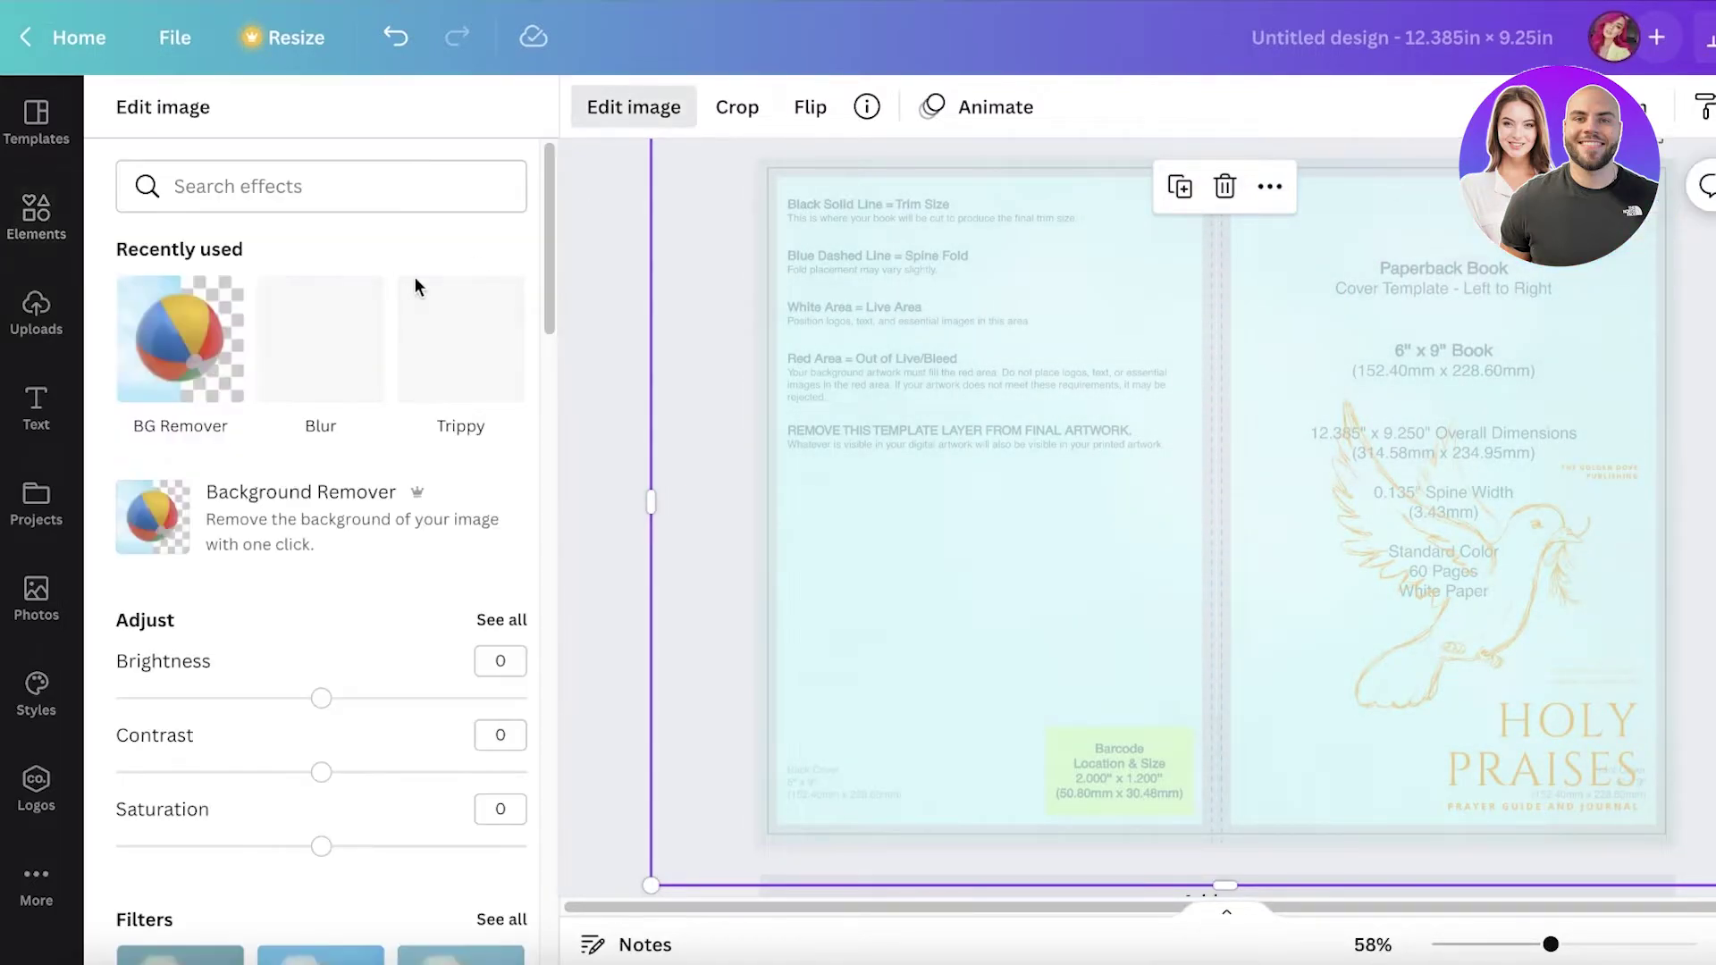
click(622, 413)
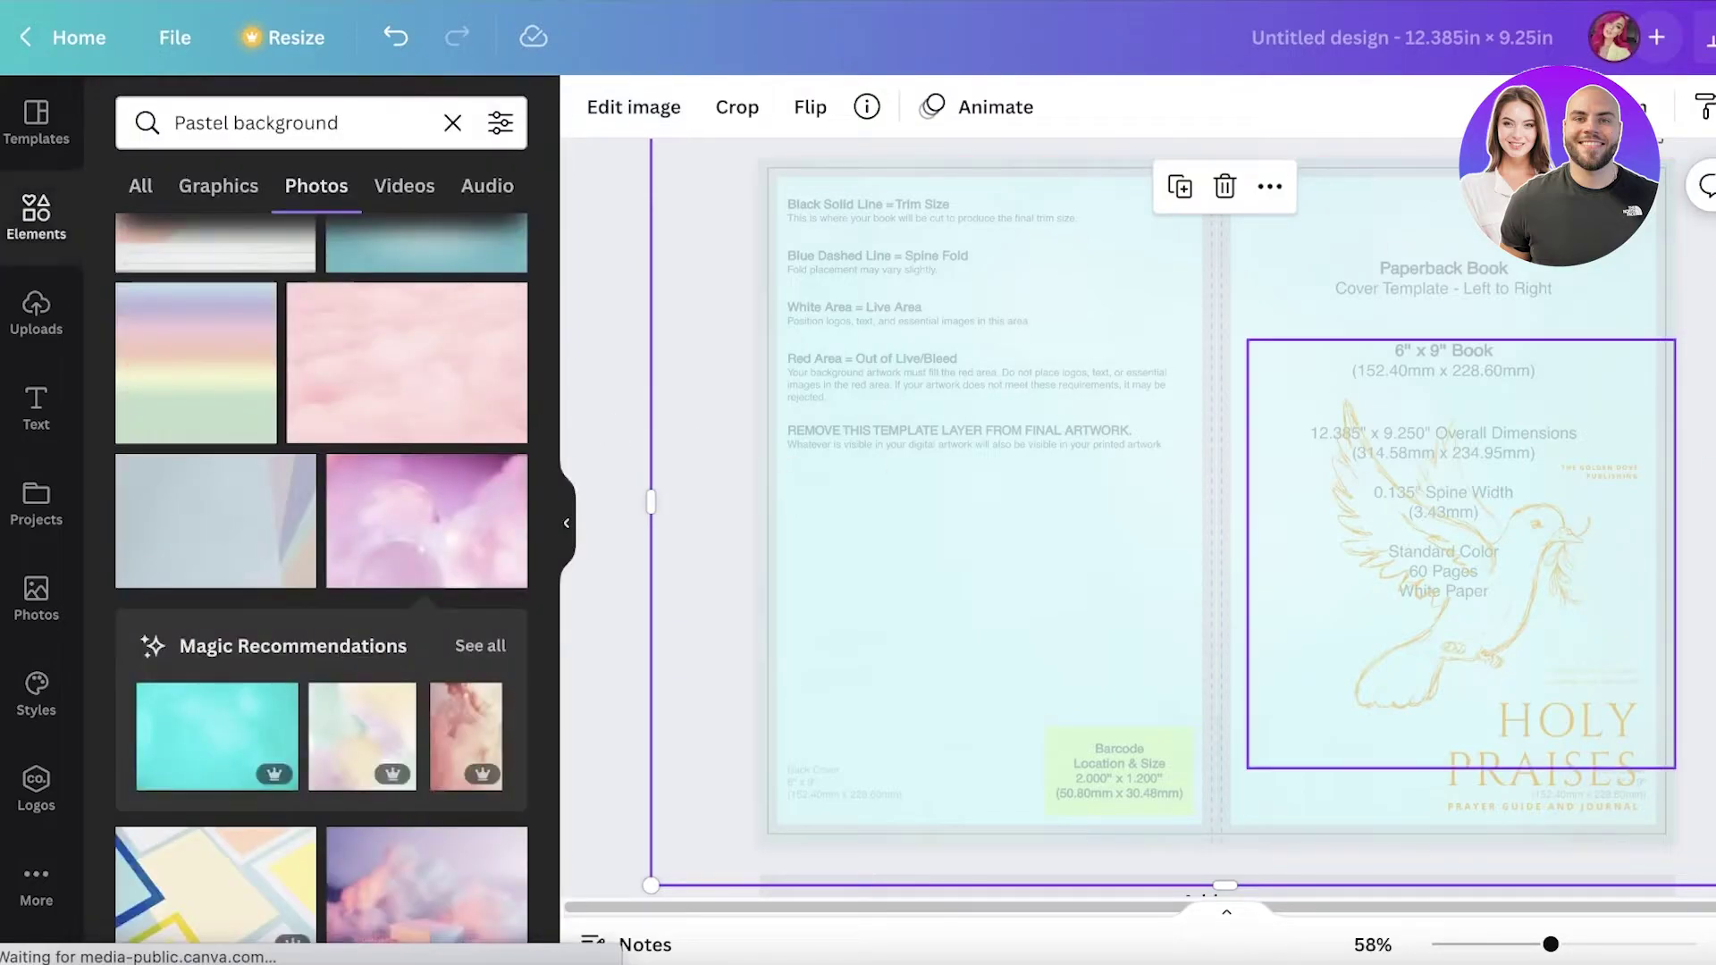
key(Escape)
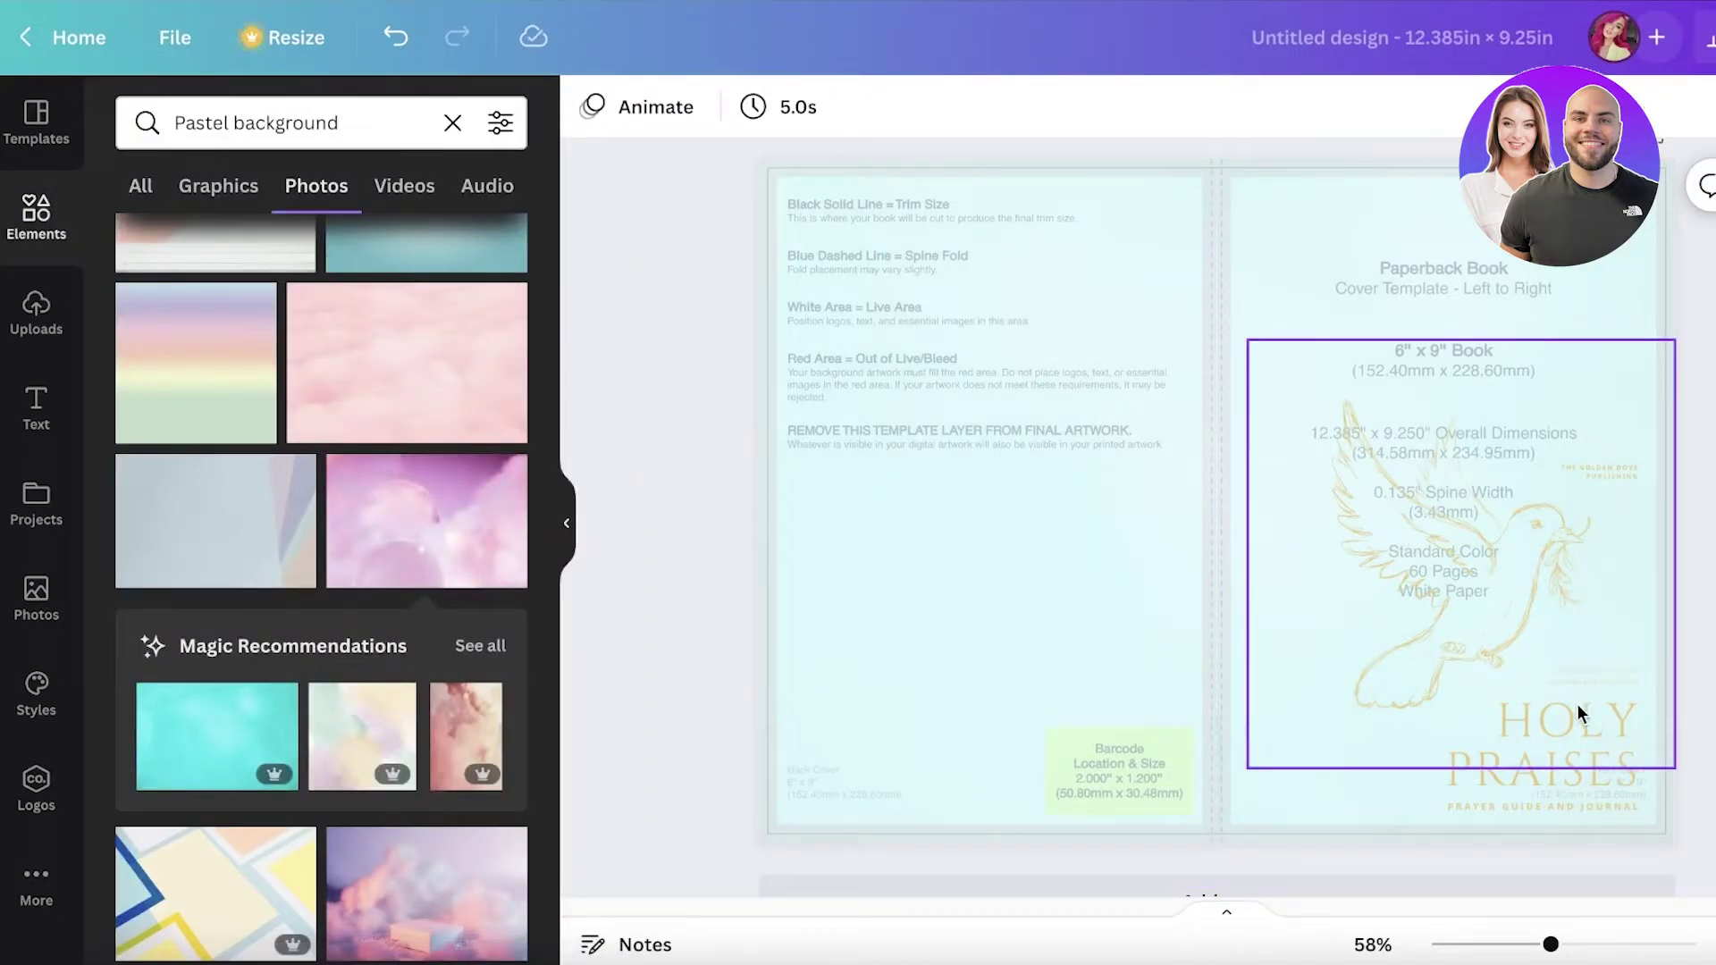
Change the HOLY PRAISES title to GRATITUDE JOURNAL and widen it across two lines.
click(1528, 754)
double_click(1528, 754)
key(Escape)
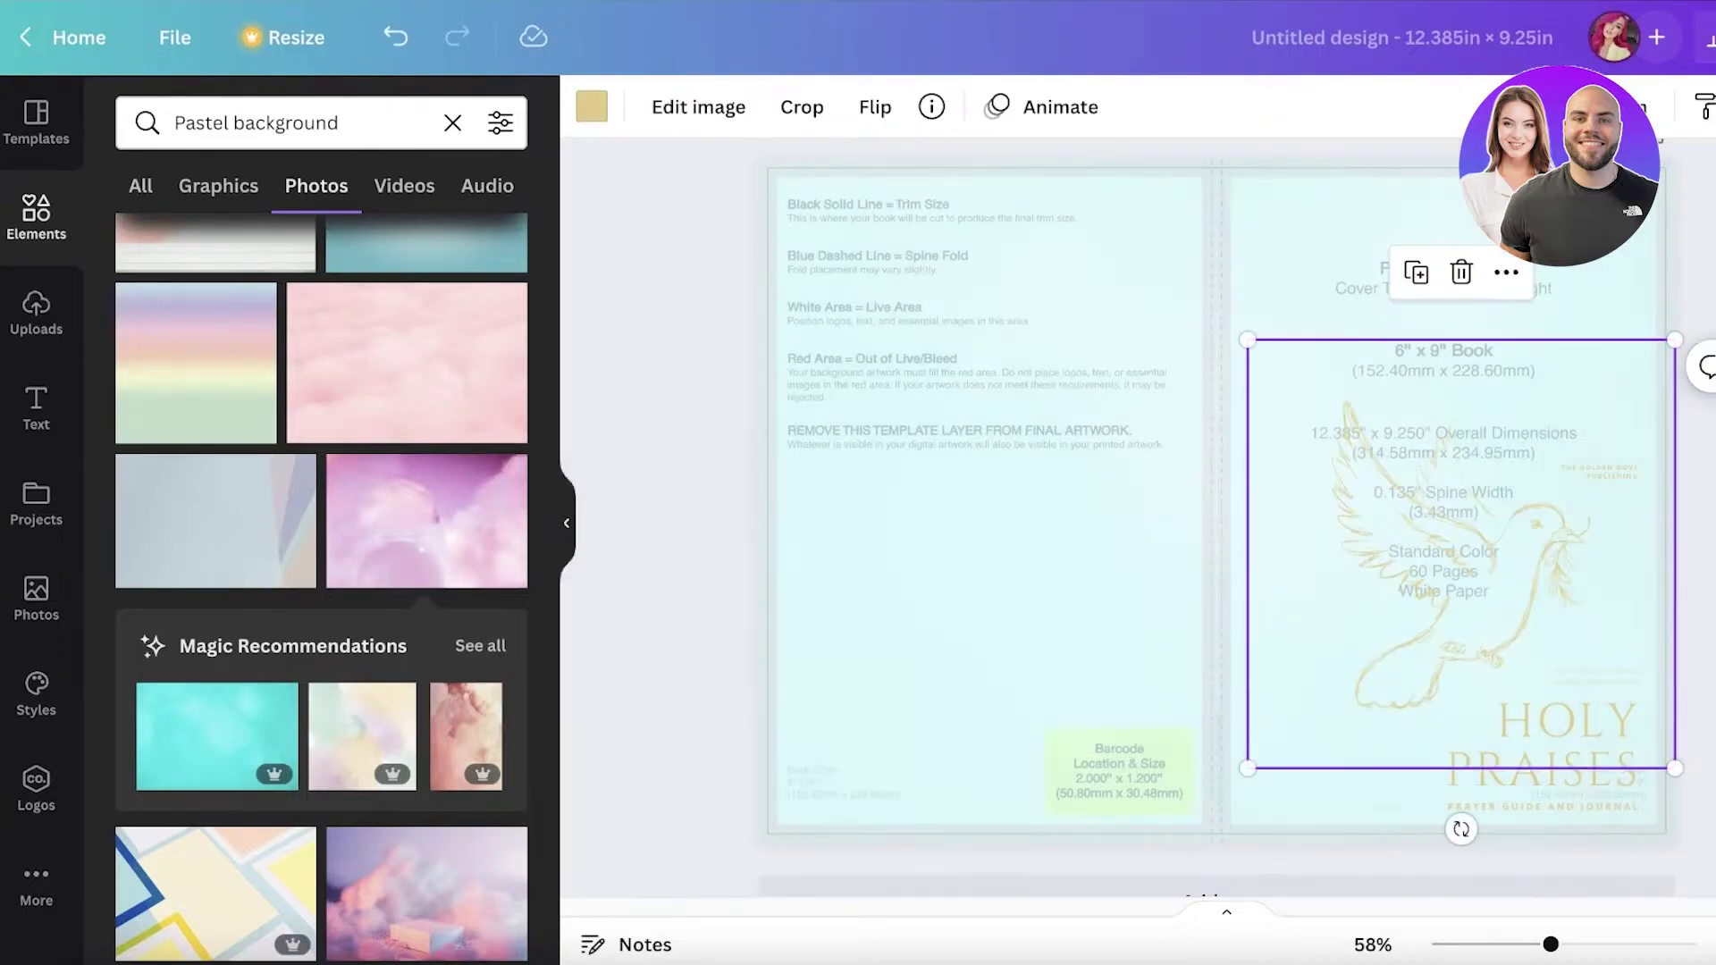
click(1257, 282)
click(1576, 727)
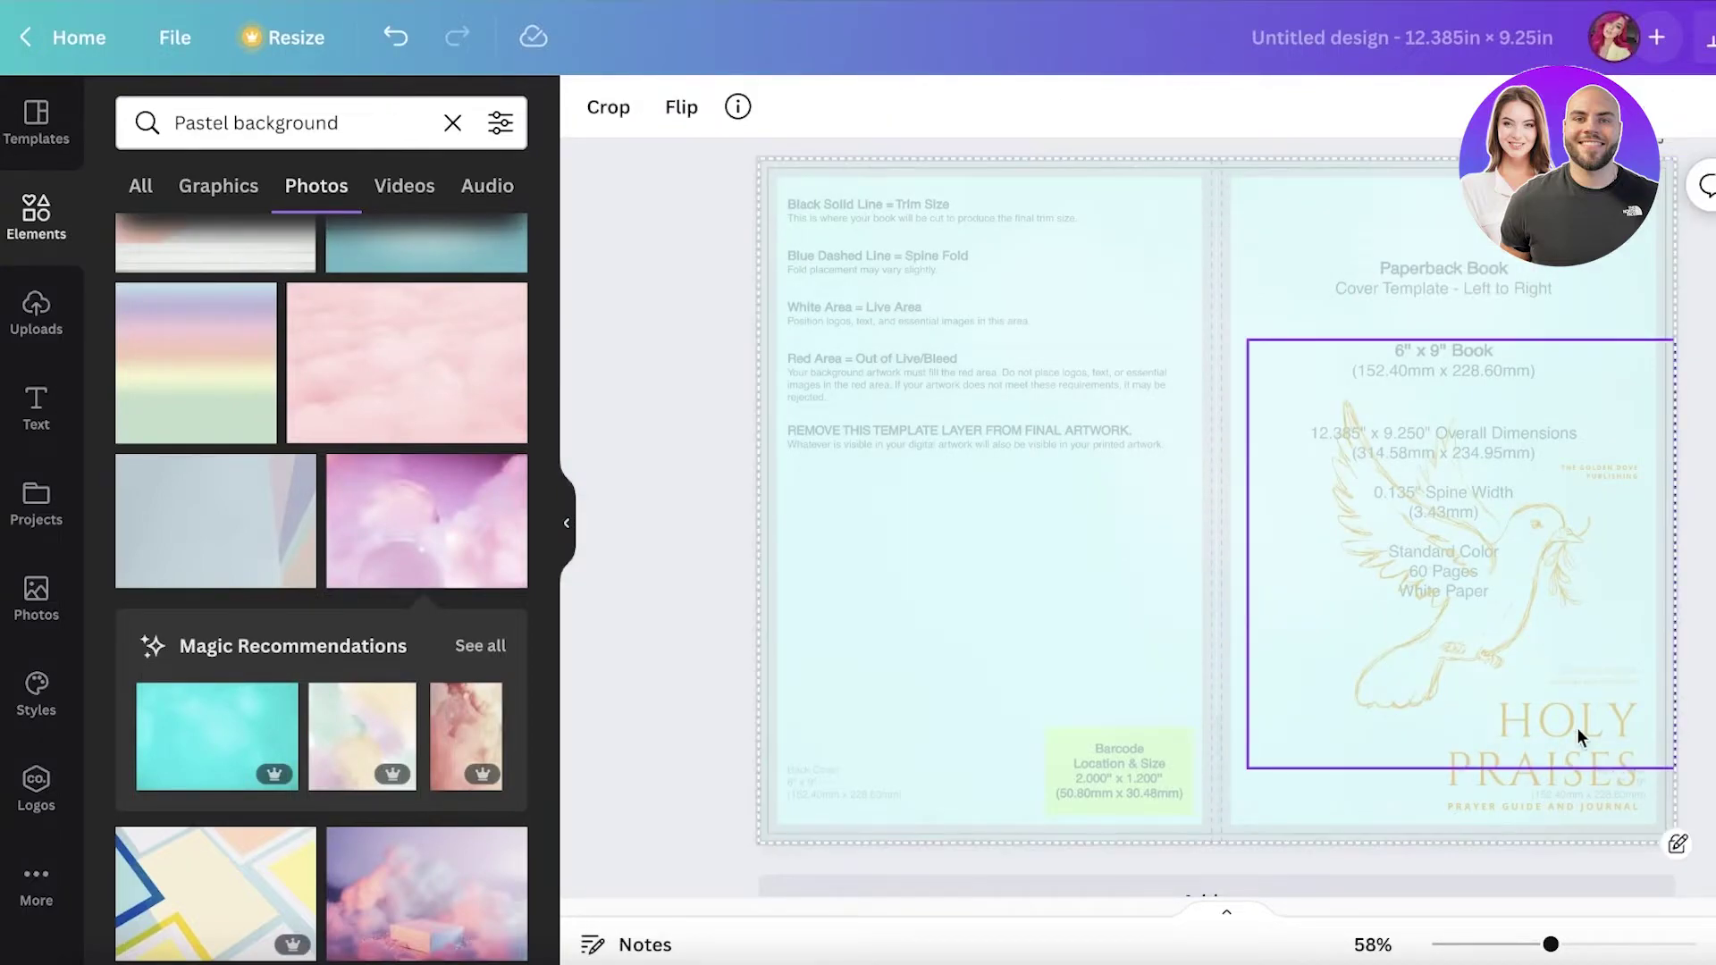
click(1542, 788)
double_click(1548, 770)
key(ctrl+z)
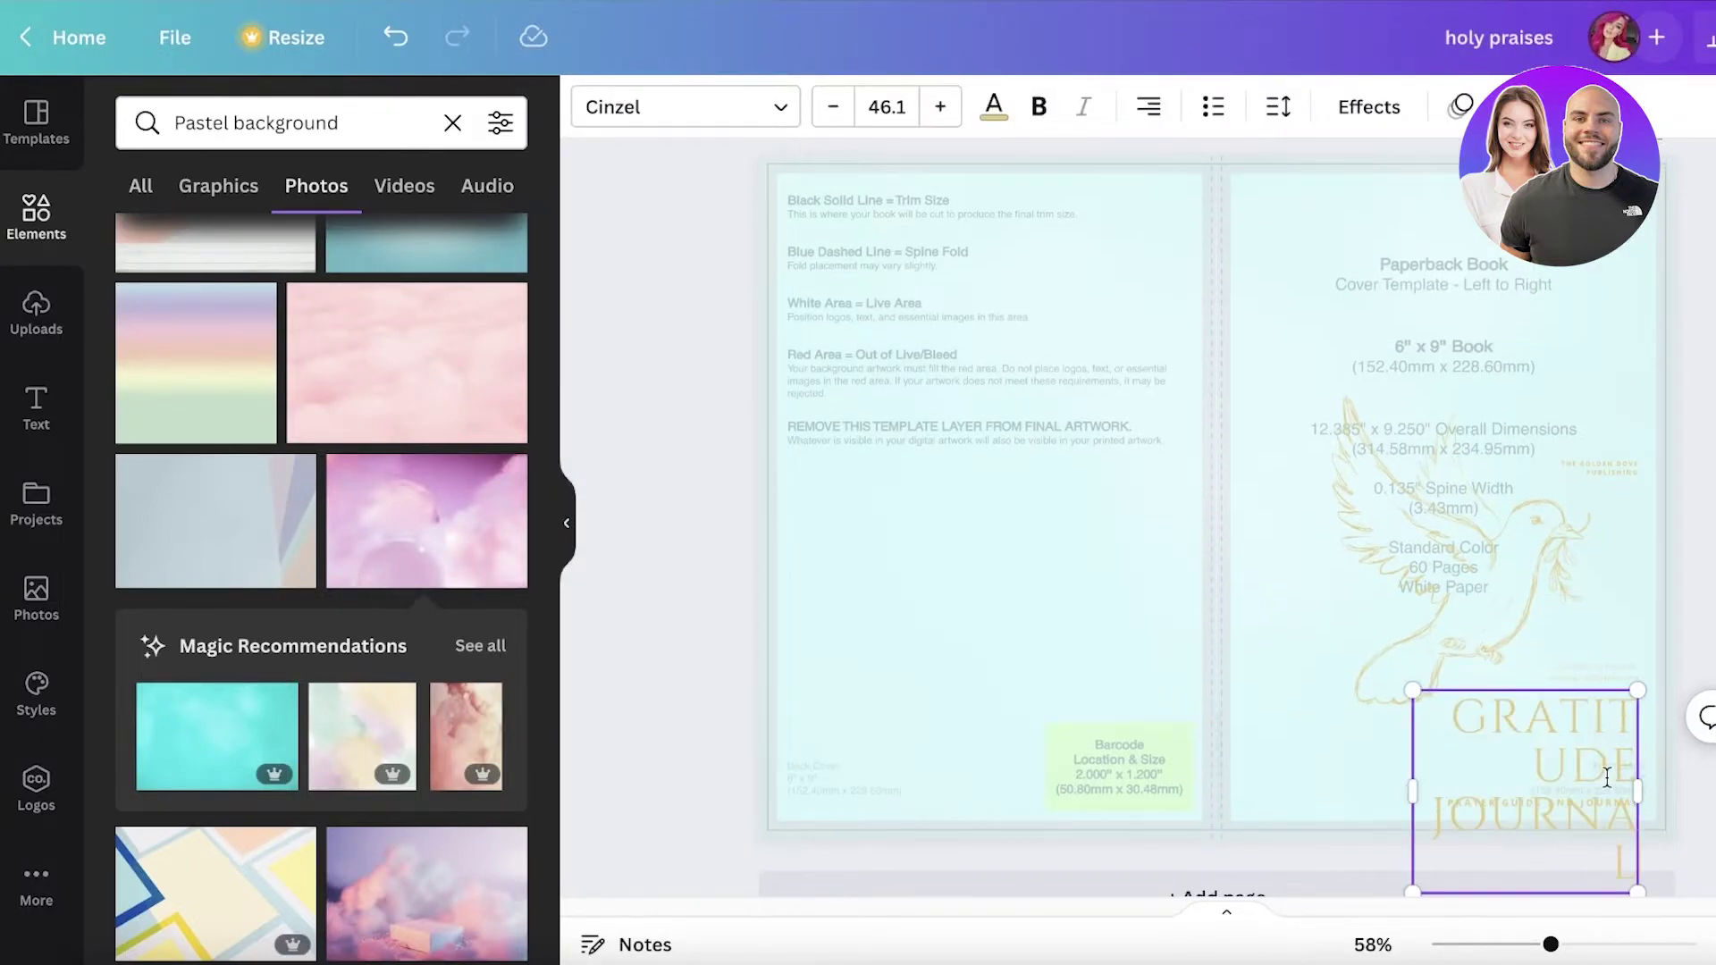
drag(1398, 793, 1302, 770)
Delete the PRAYER GUIDE AND JOURNAL subtitle.
click(1594, 803)
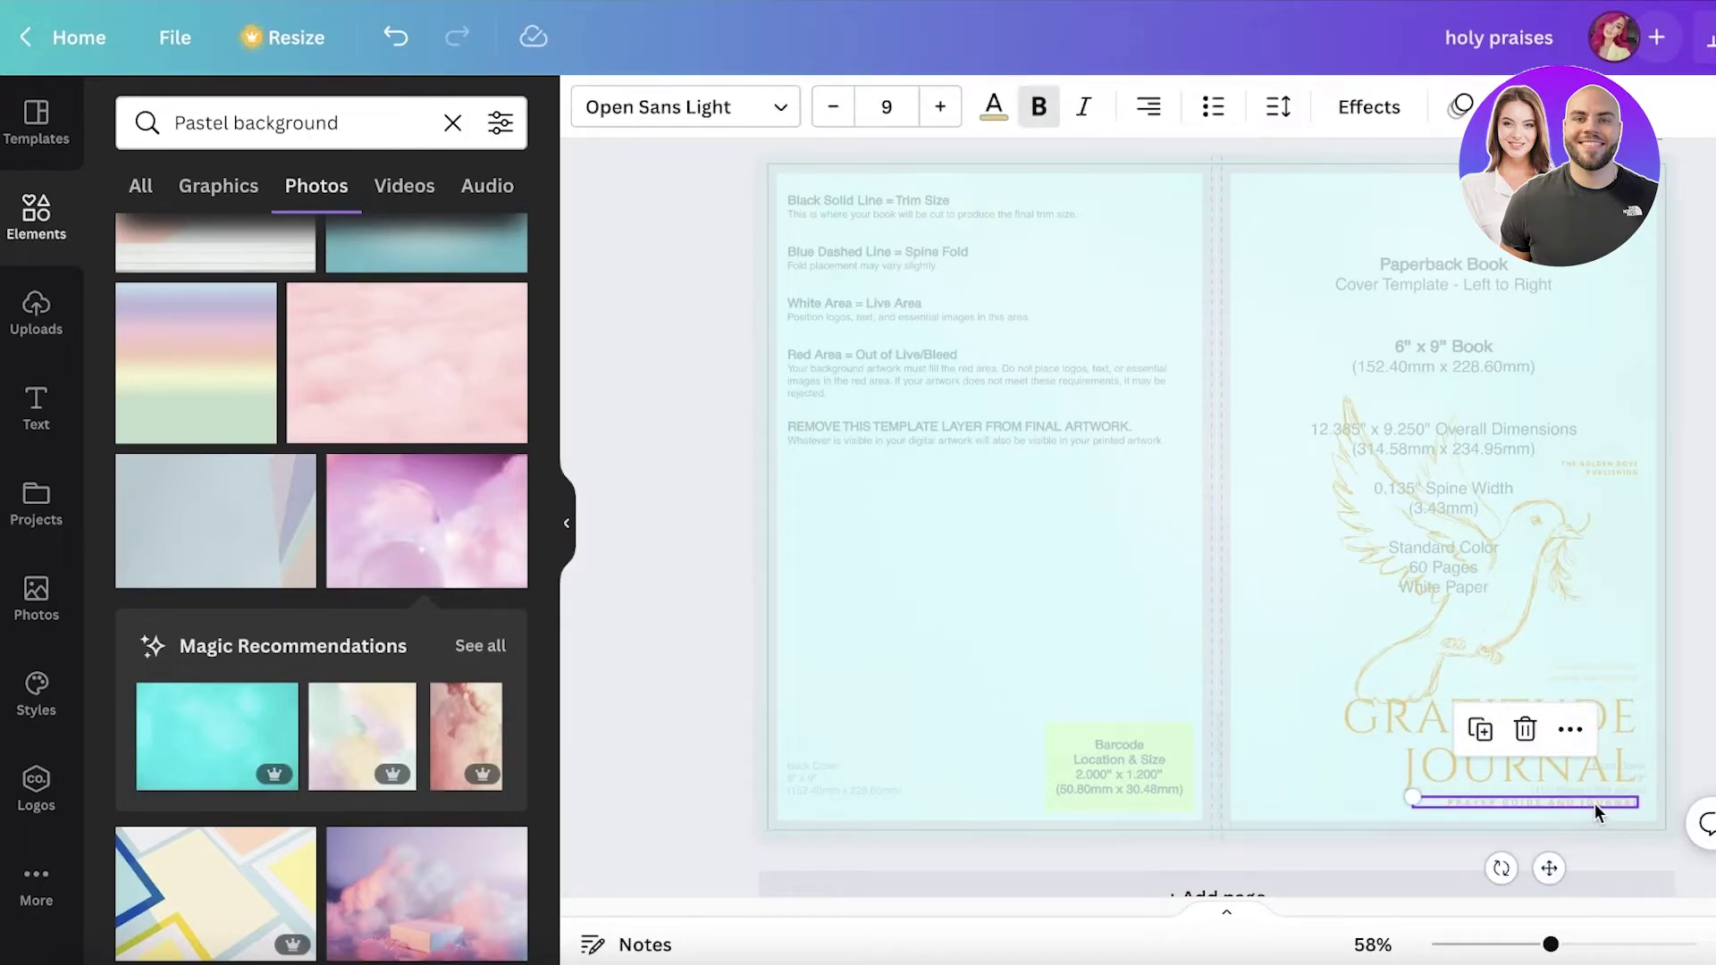
key(Delete)
click(1589, 467)
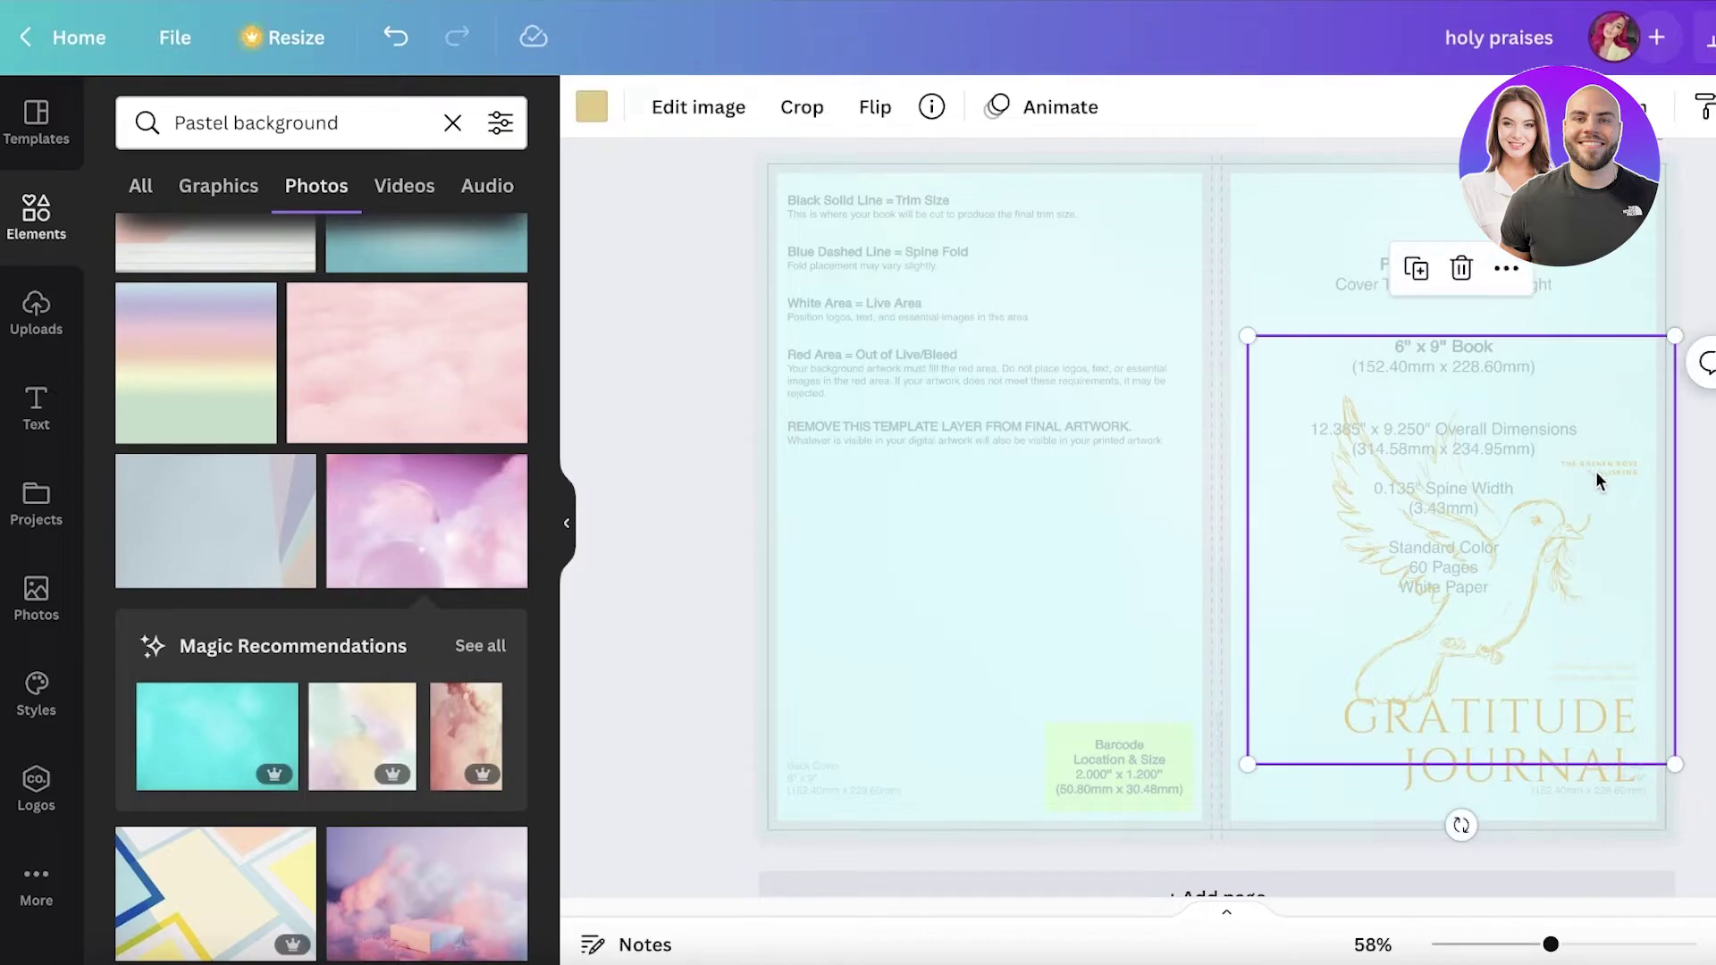
key(Escape)
scroll(1395, 399, up, 1)
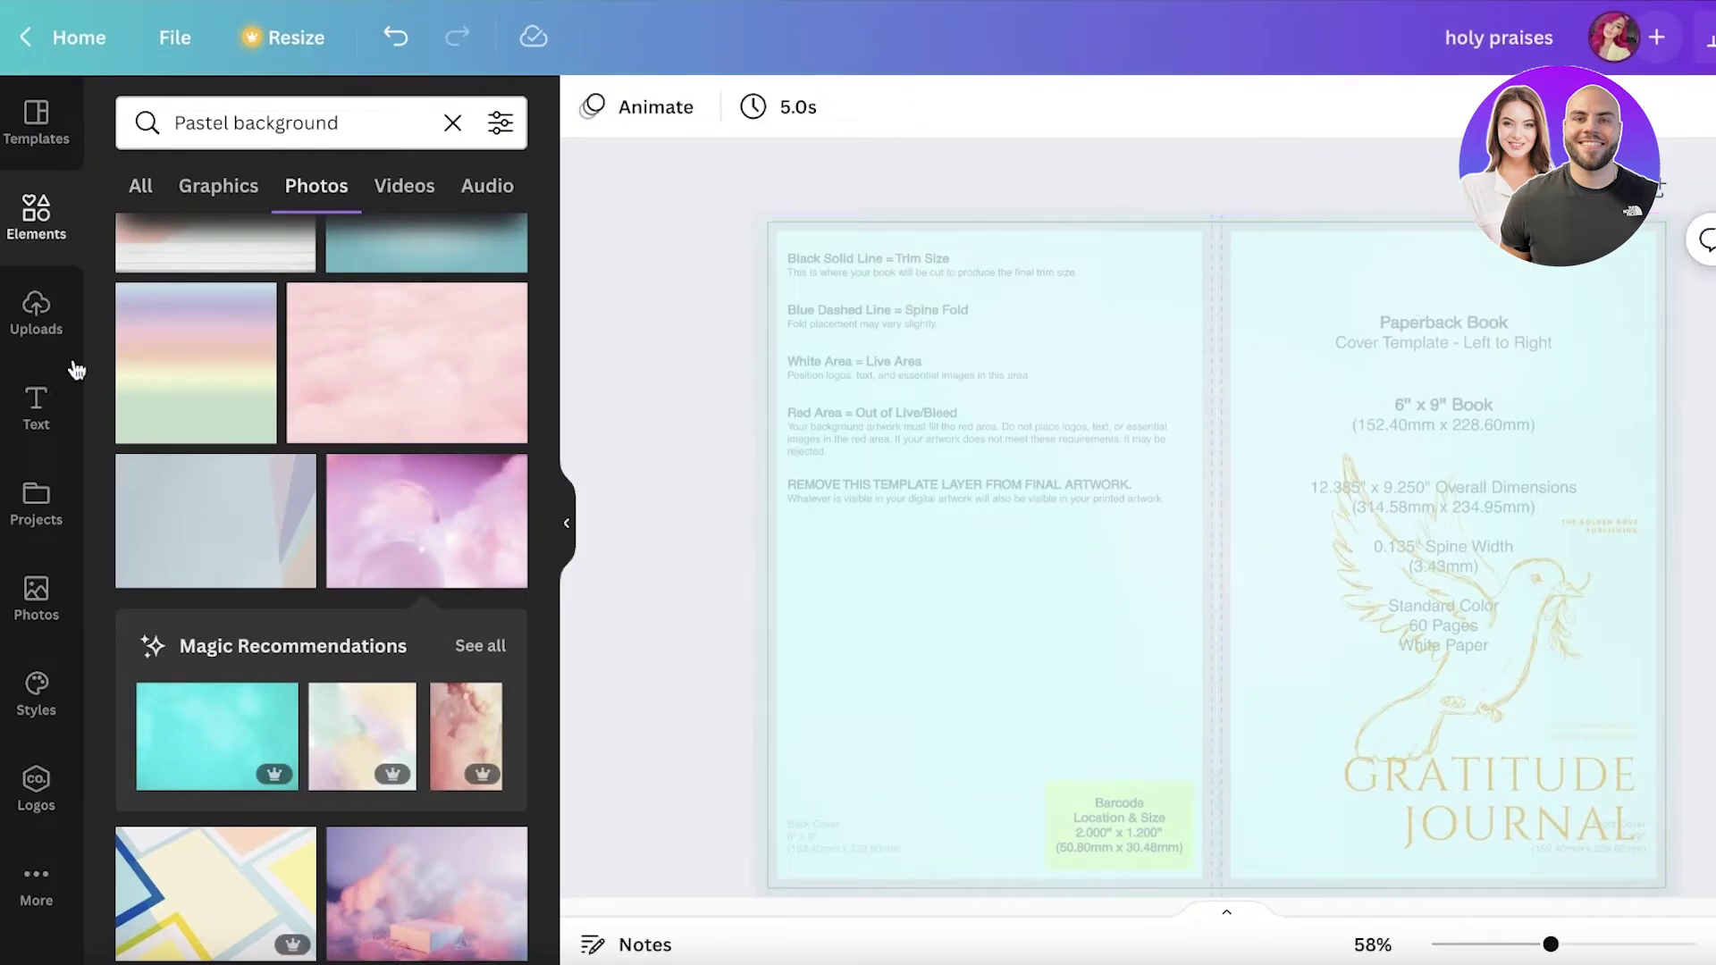
Zoom the cover spread view from 58% to 70%.
scroll(1372, 295, down, 1)
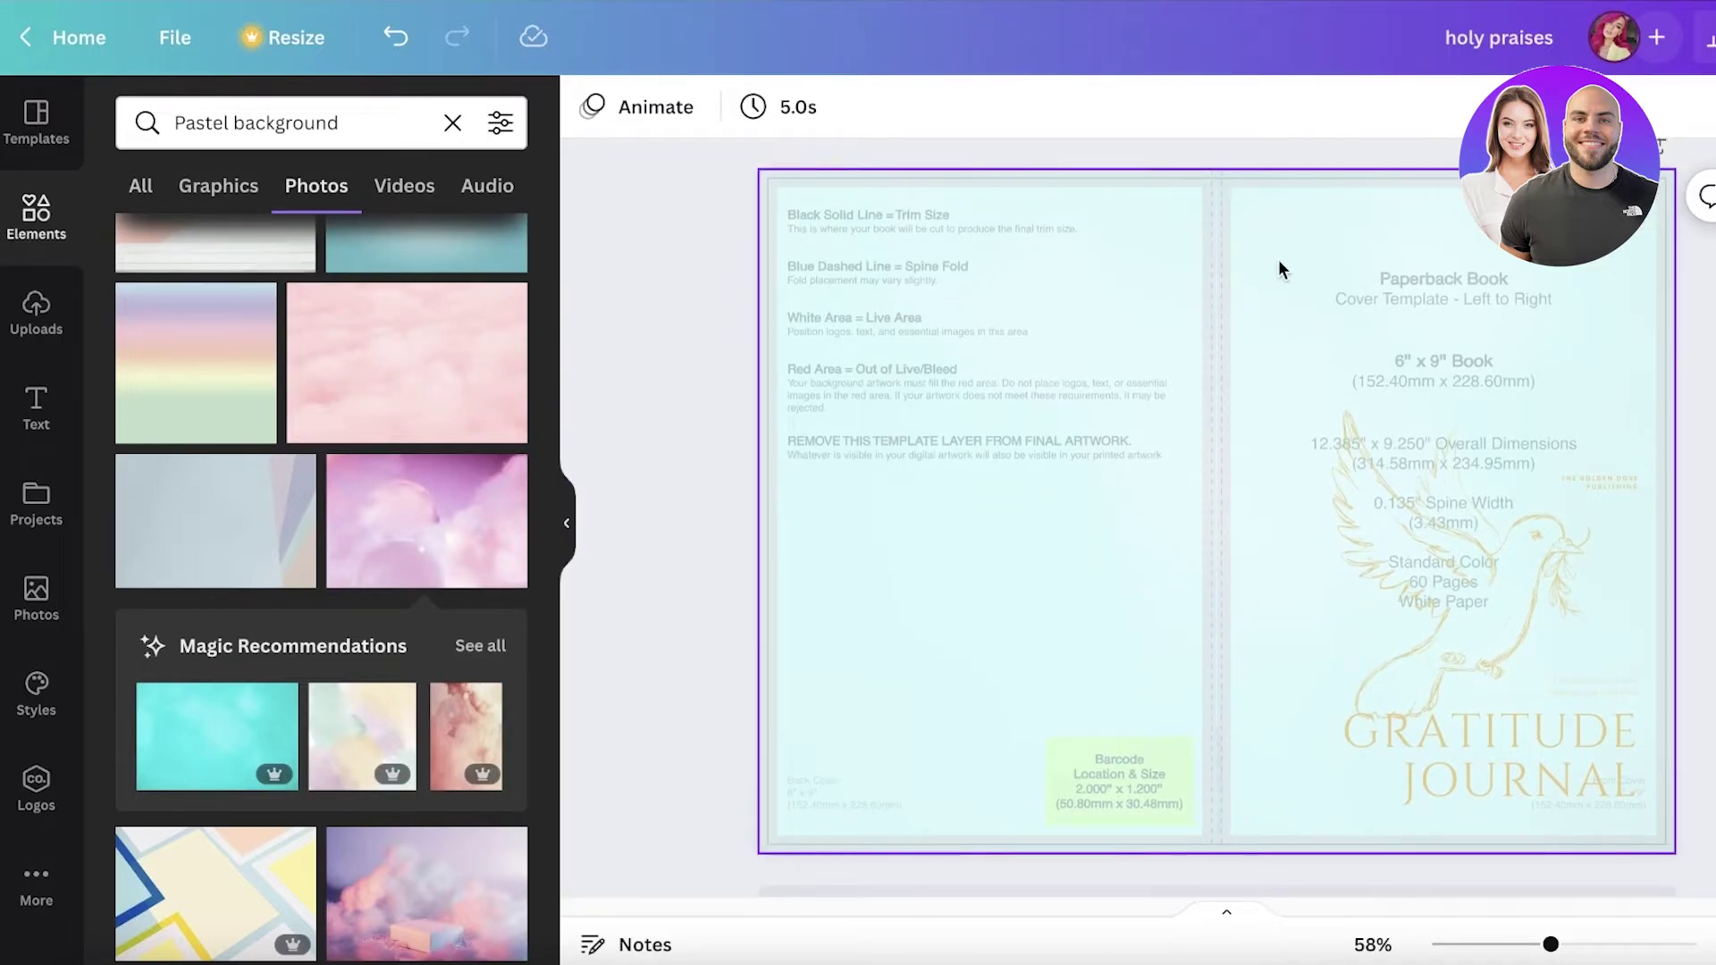
scroll(1410, 256, down, 1)
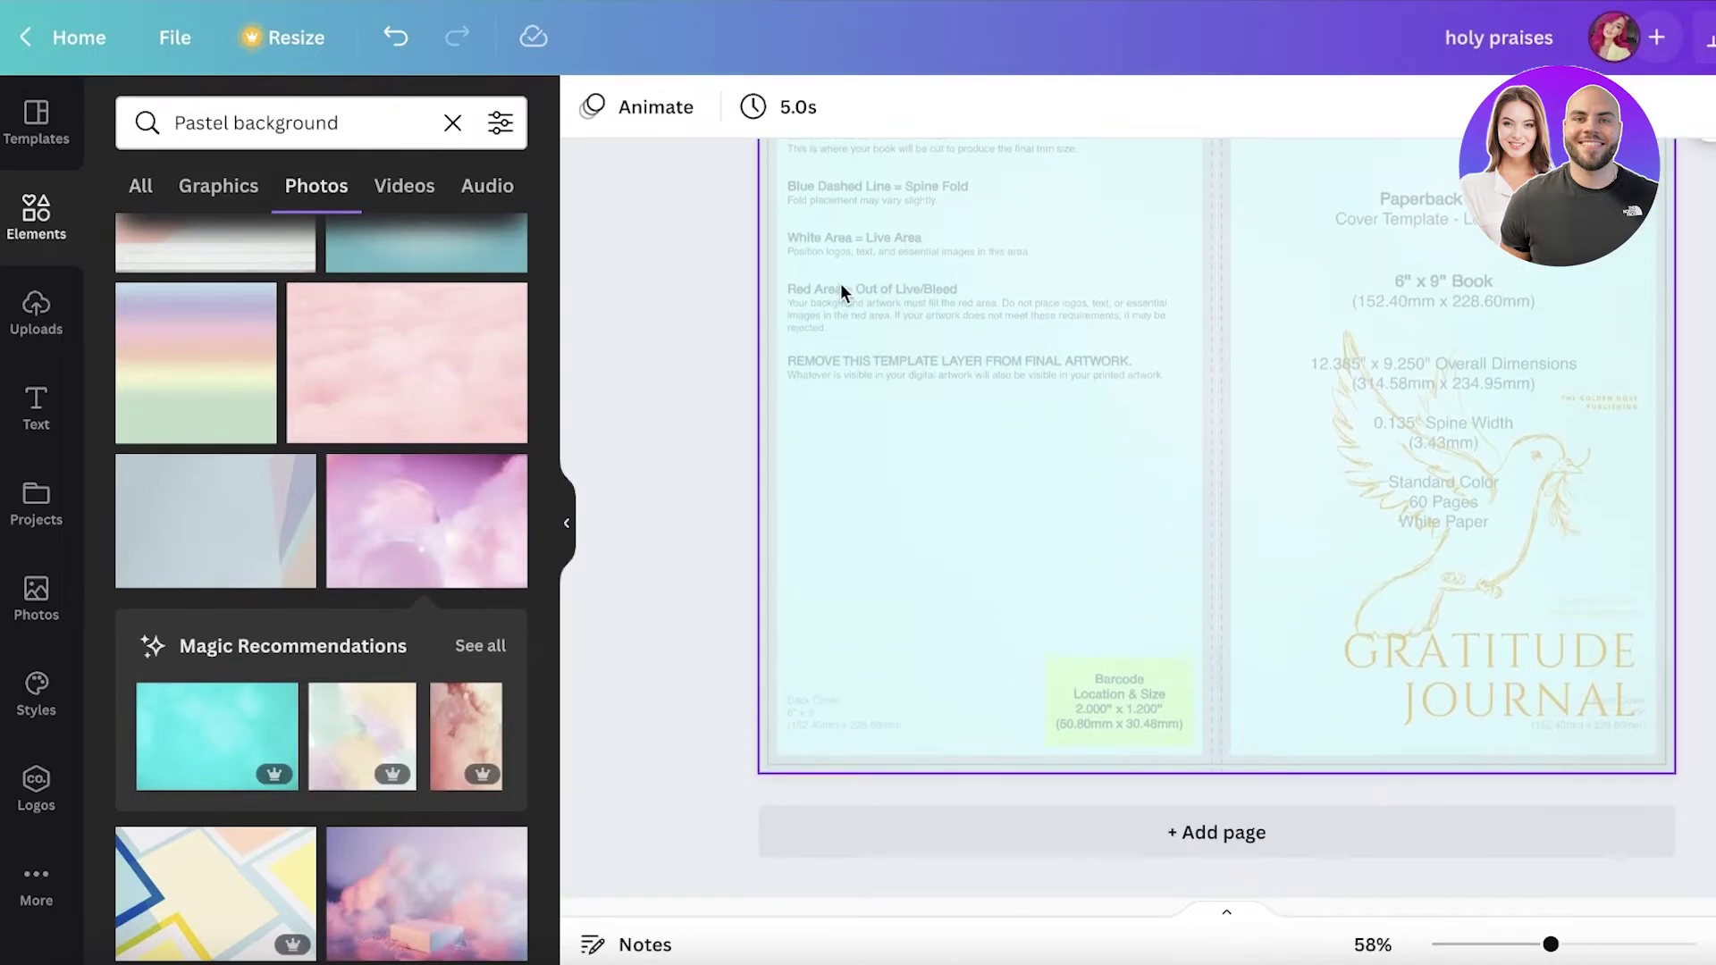
scroll(894, 264, up, 1)
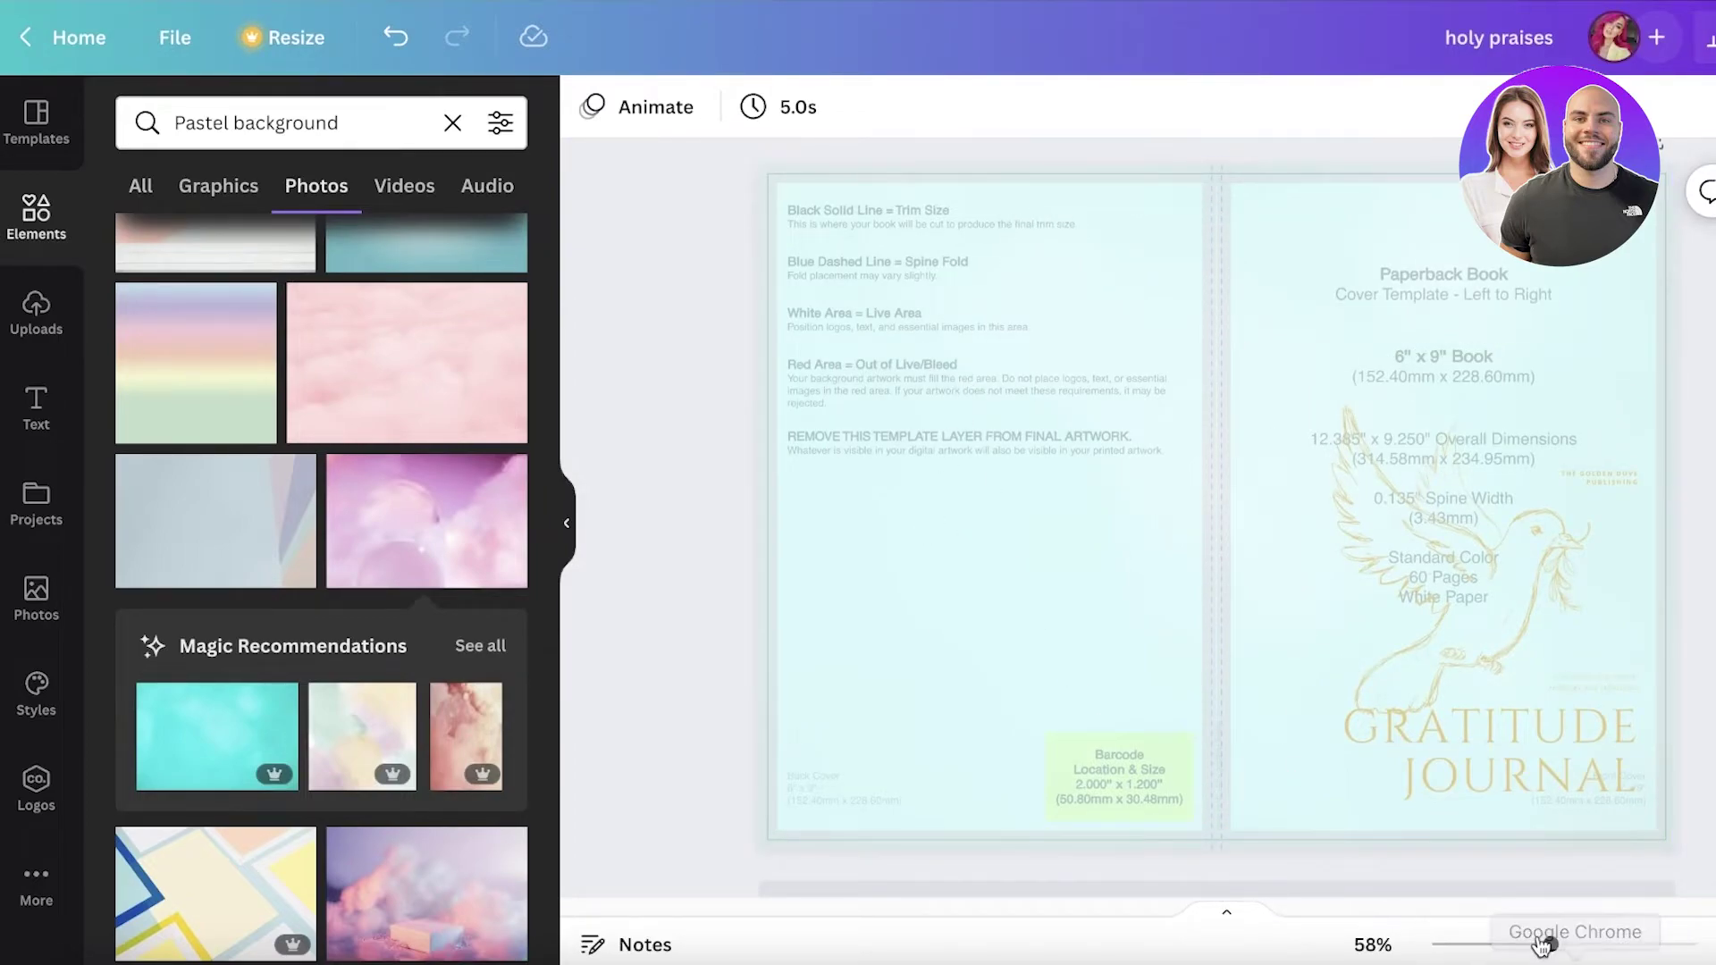
drag(1551, 945, 1562, 944)
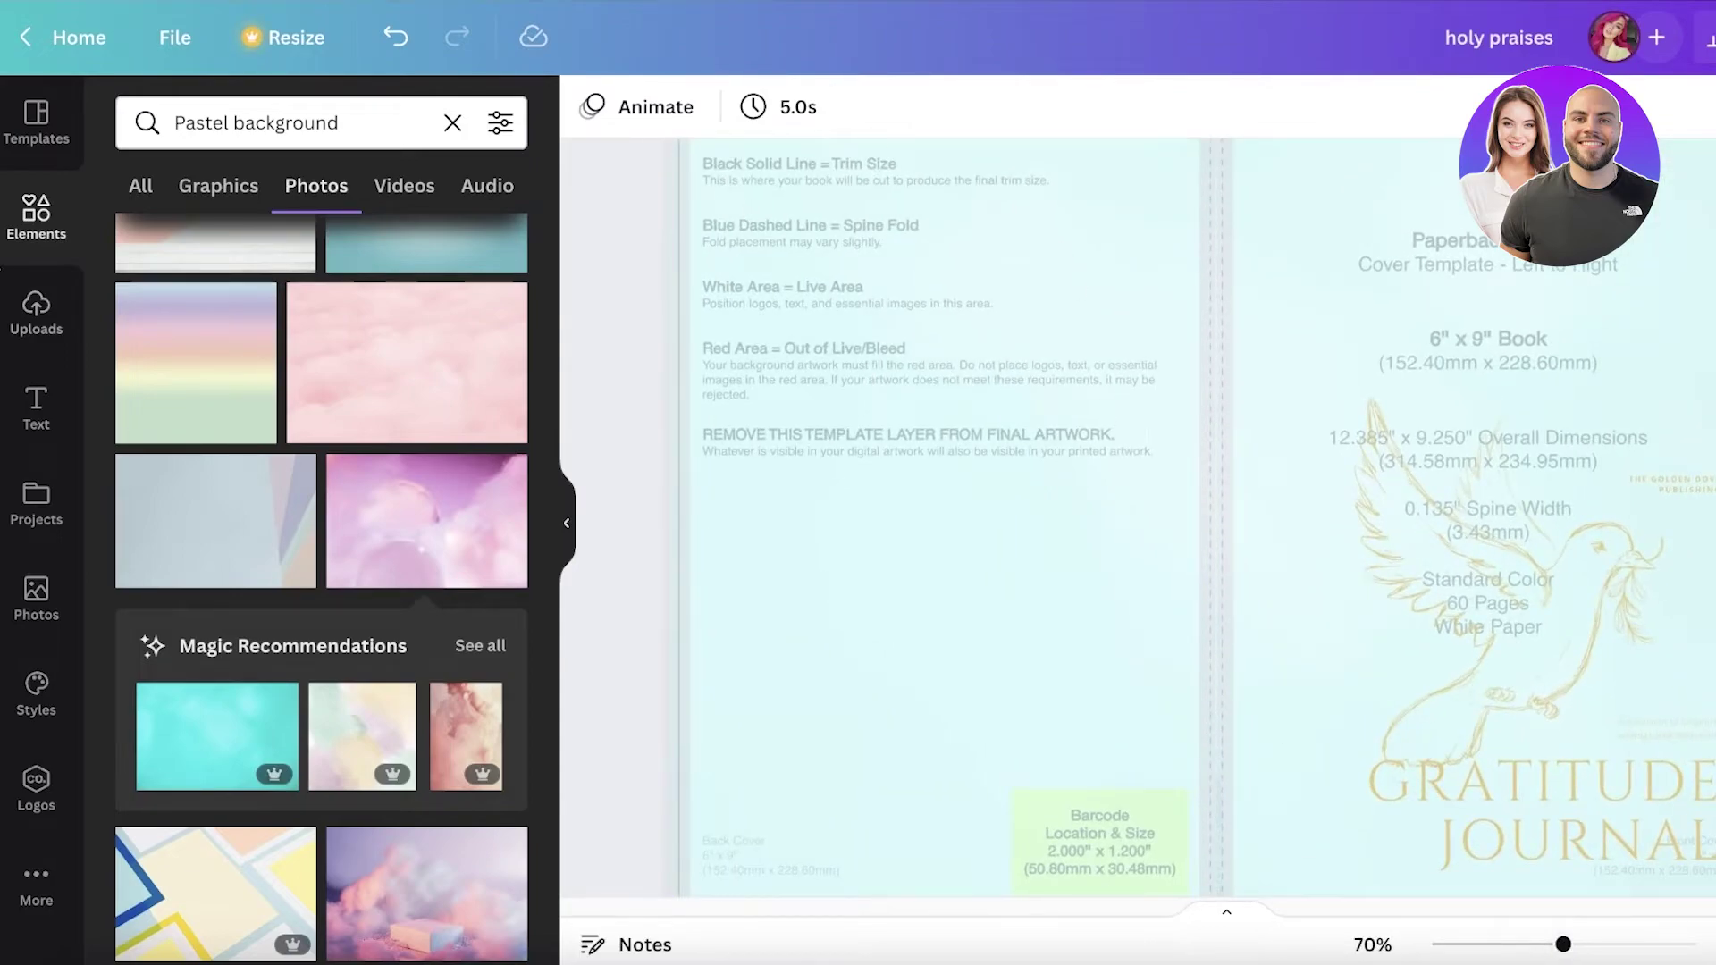
Add the laurel wreath from Graphics' Magic recommendations, shrunk and placed on the back cover.
click(9, 212)
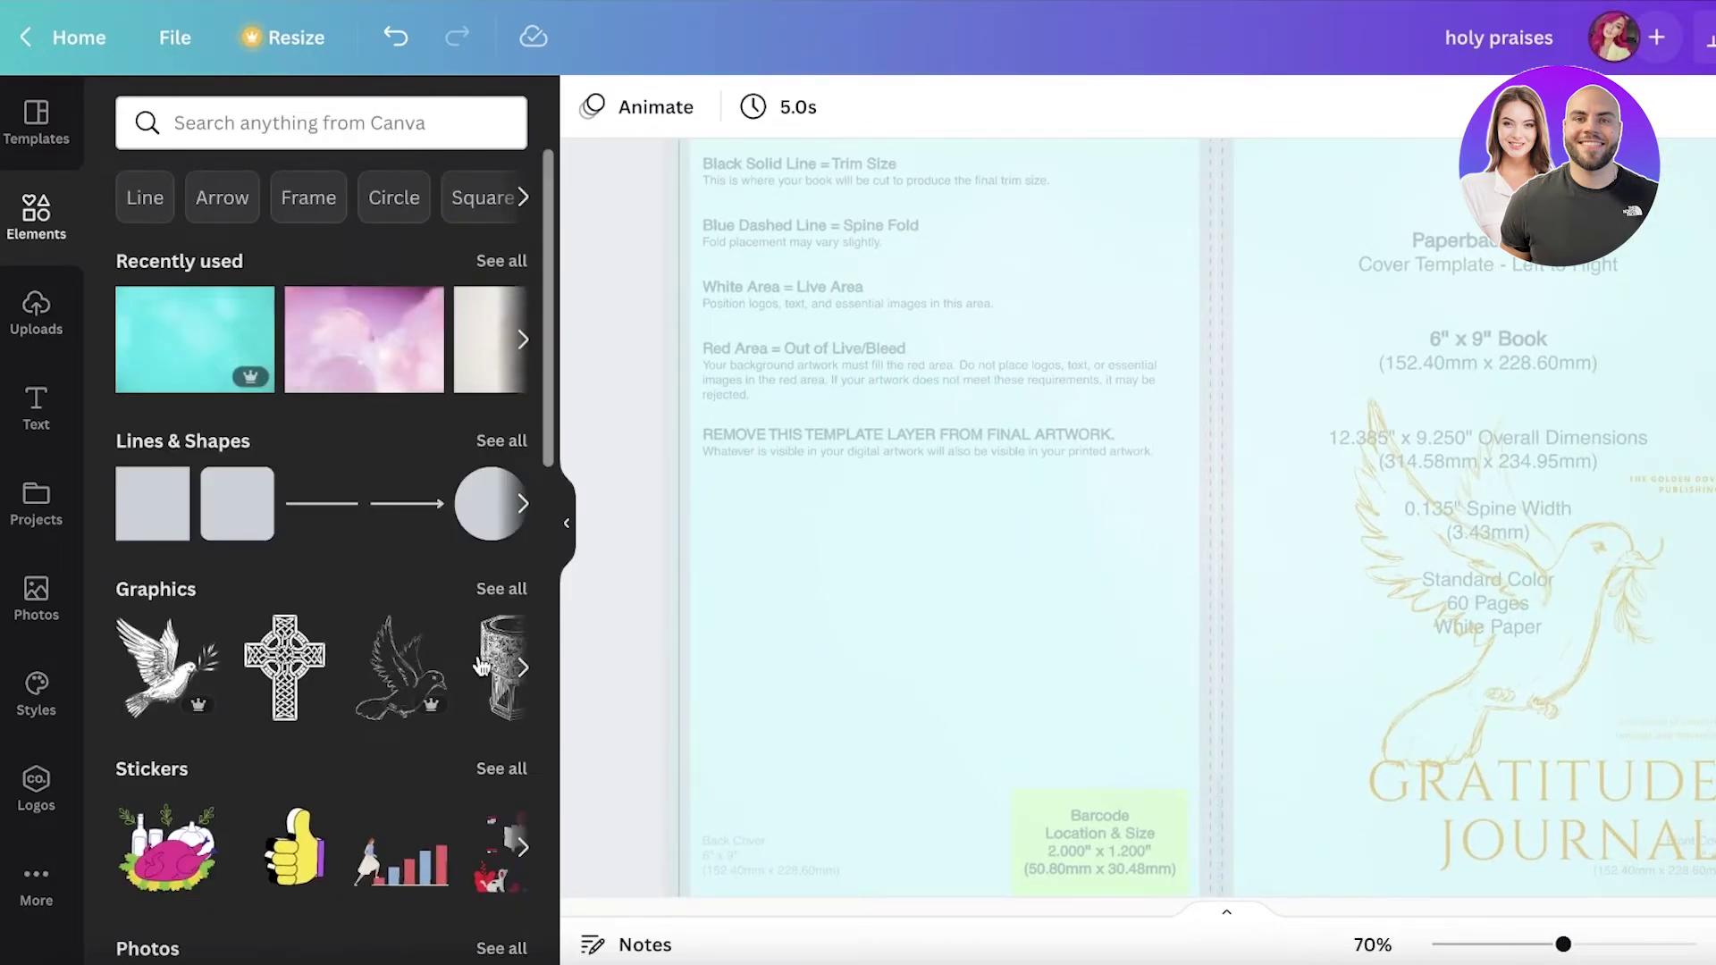
click(507, 607)
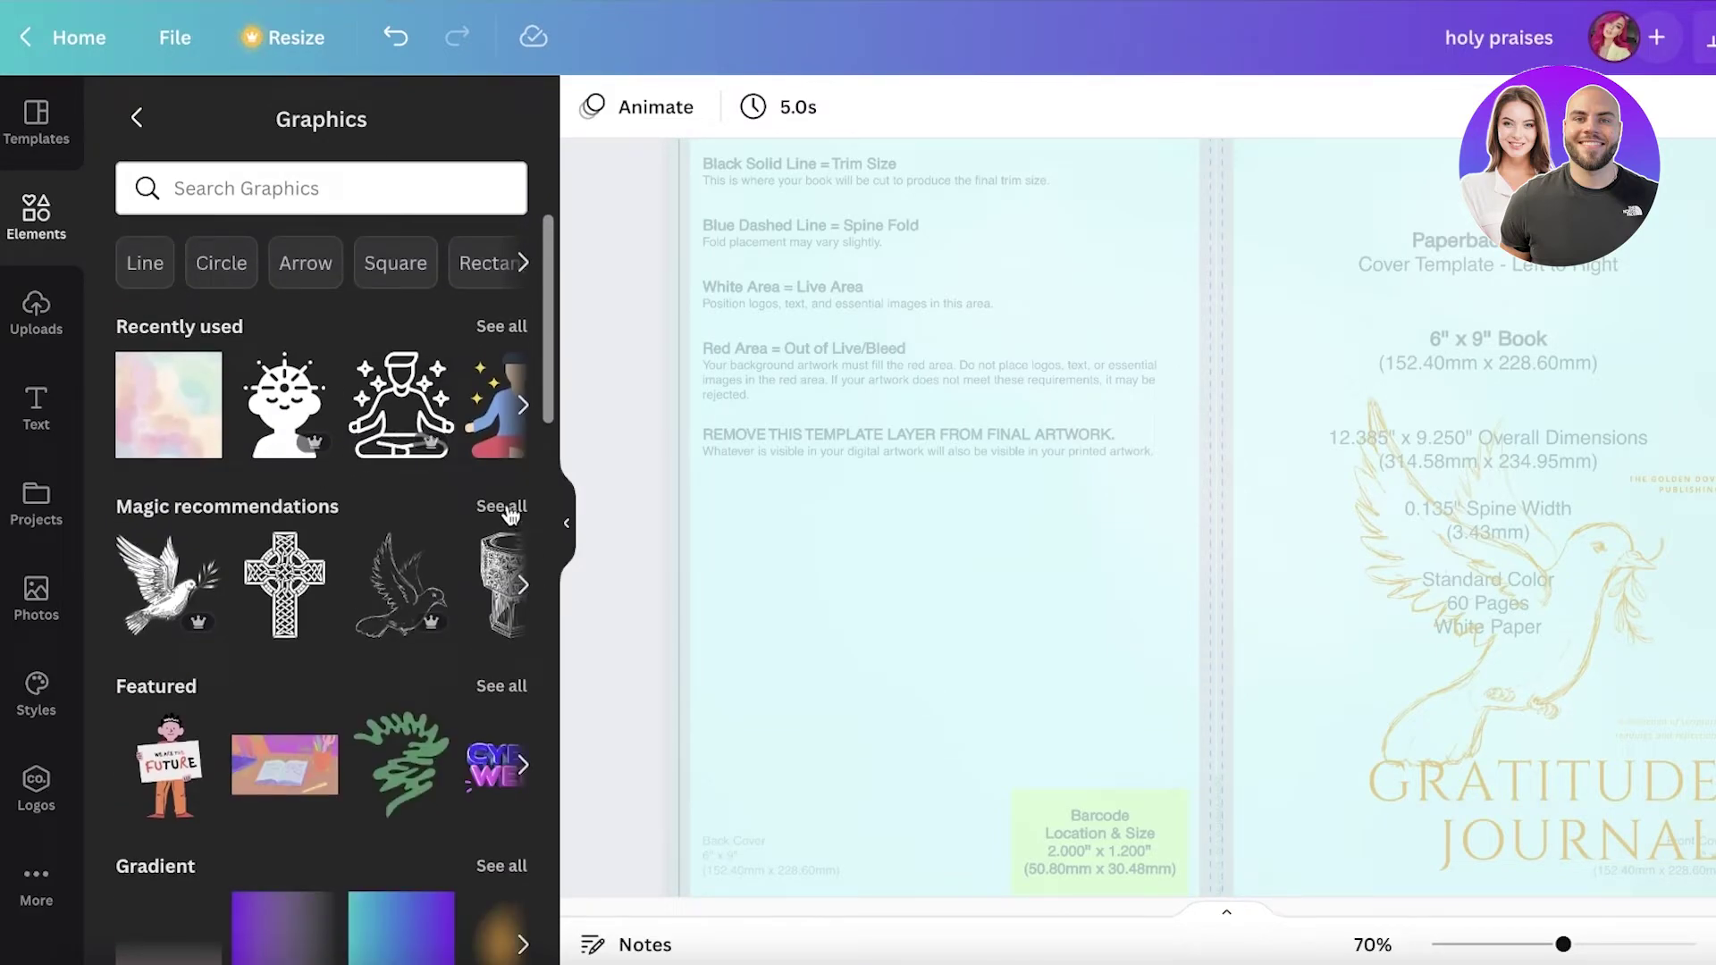
click(509, 516)
scroll(414, 380, down, 2)
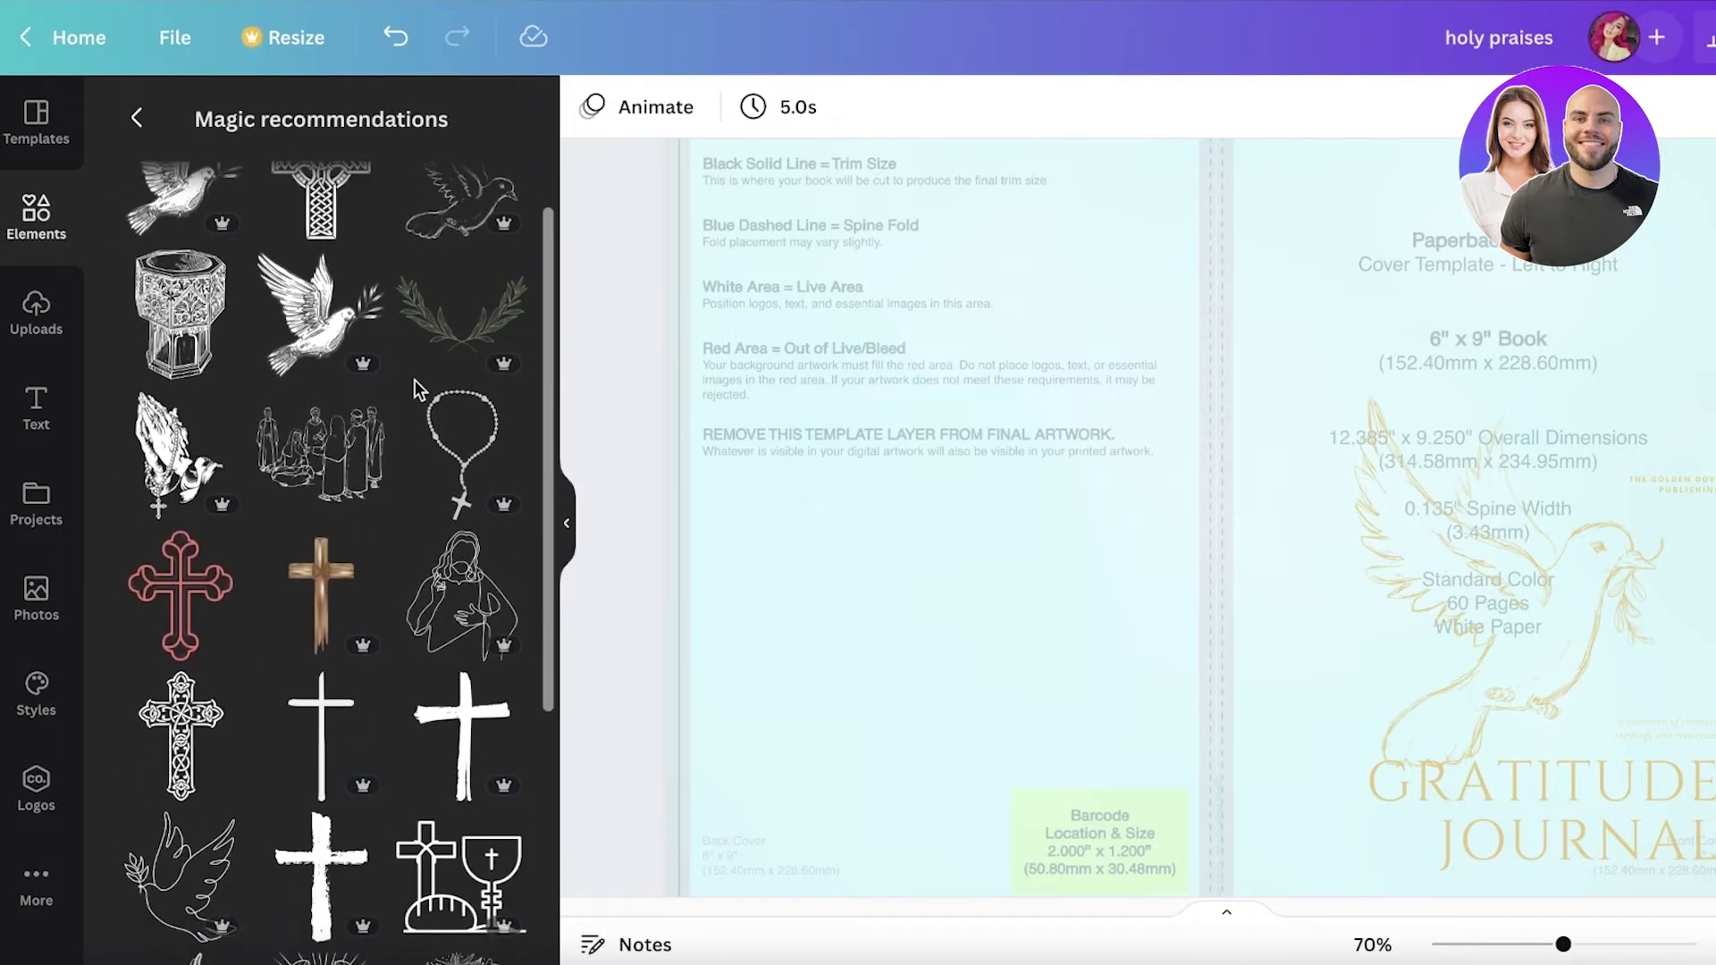
scroll(415, 379, down, 4)
scroll(415, 379, up, 4)
click(462, 317)
drag(1283, 575, 1030, 568)
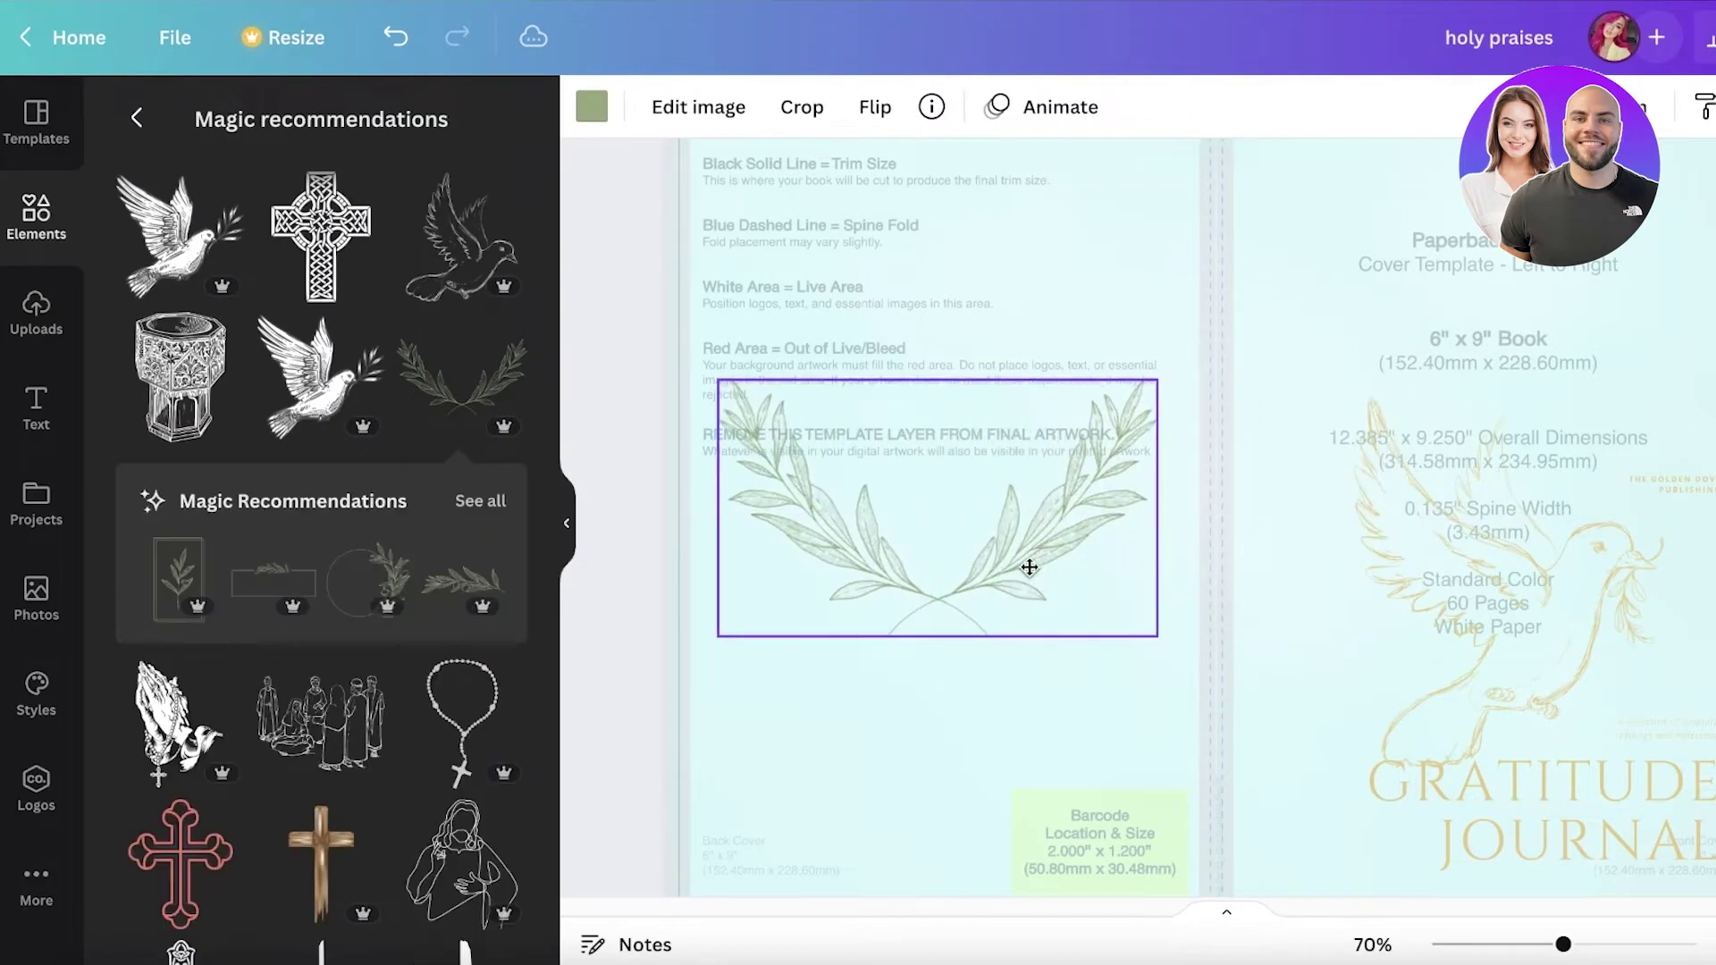
drag(1159, 637, 987, 501)
scroll(1614, 447, up, 1)
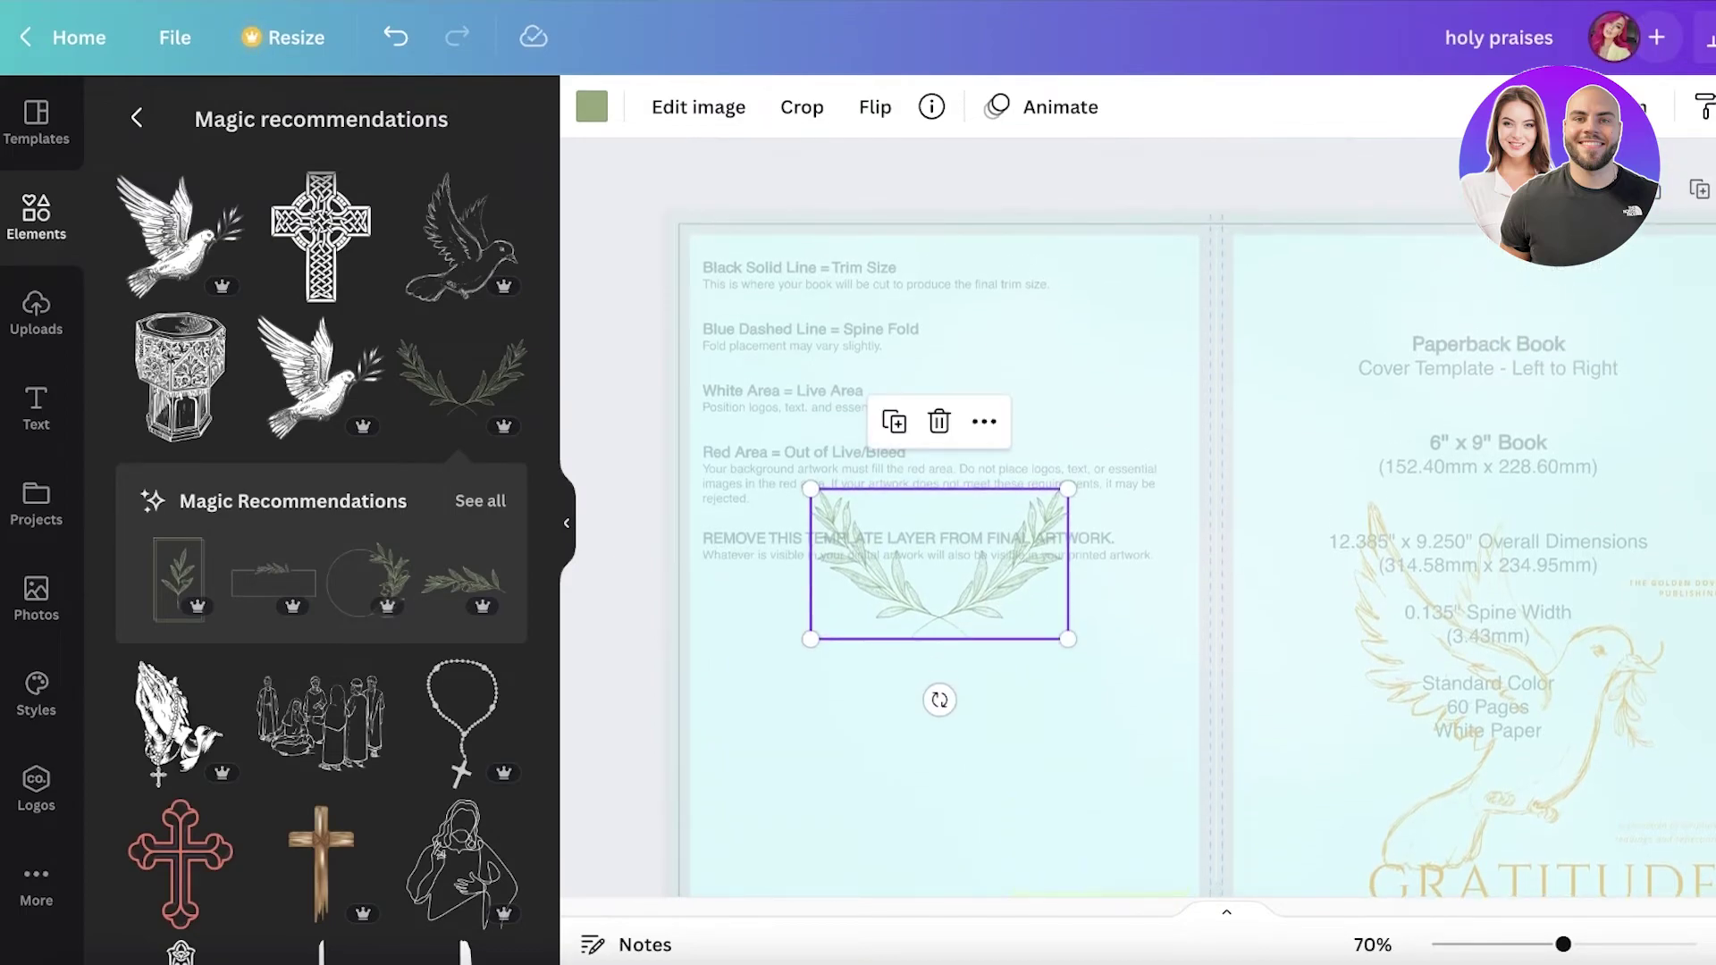
click(1614, 447)
scroll(1614, 447, down, 3)
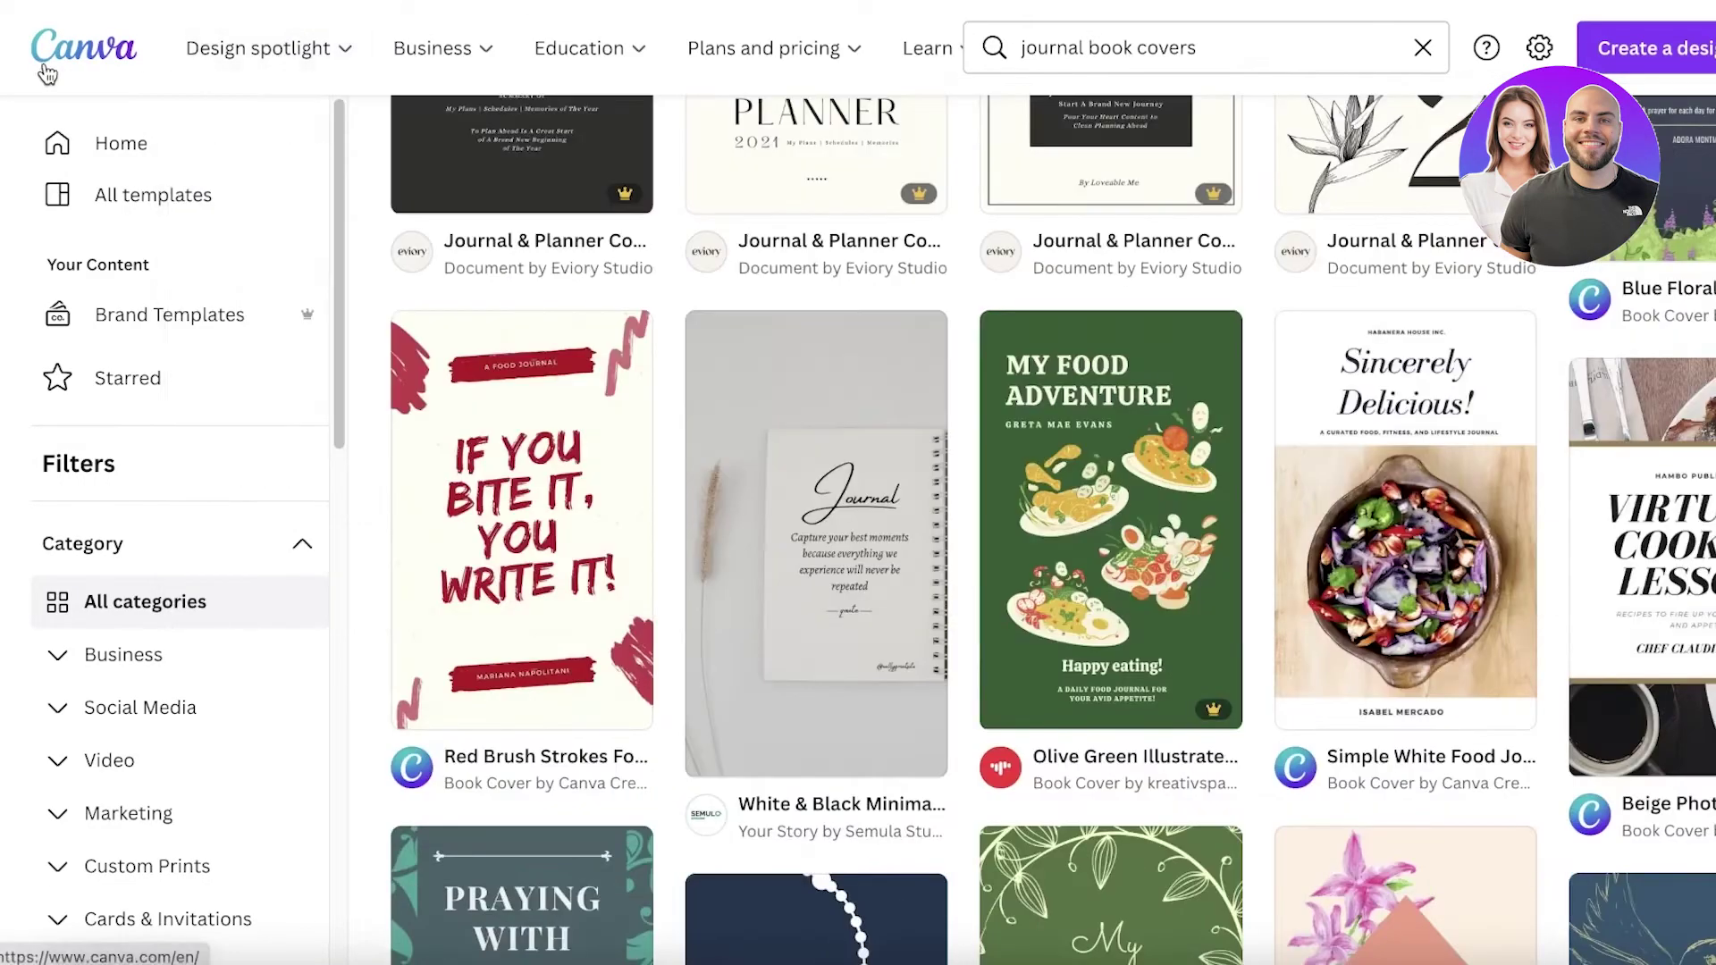
click(47, 73)
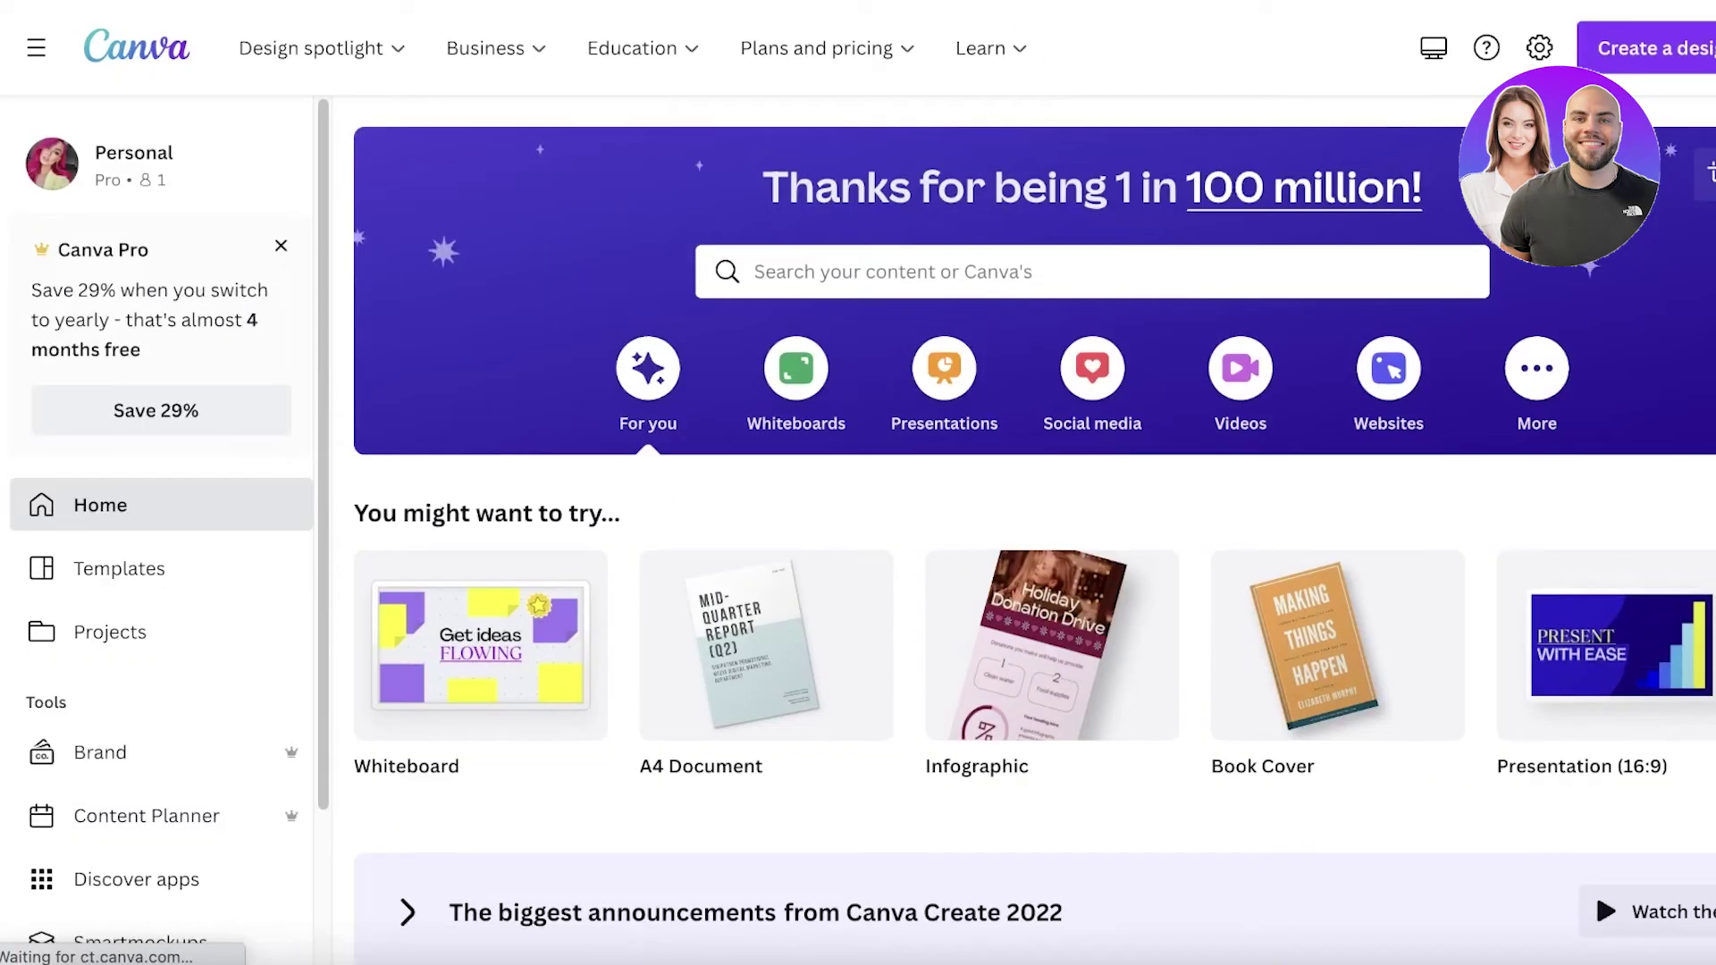
click(1644, 49)
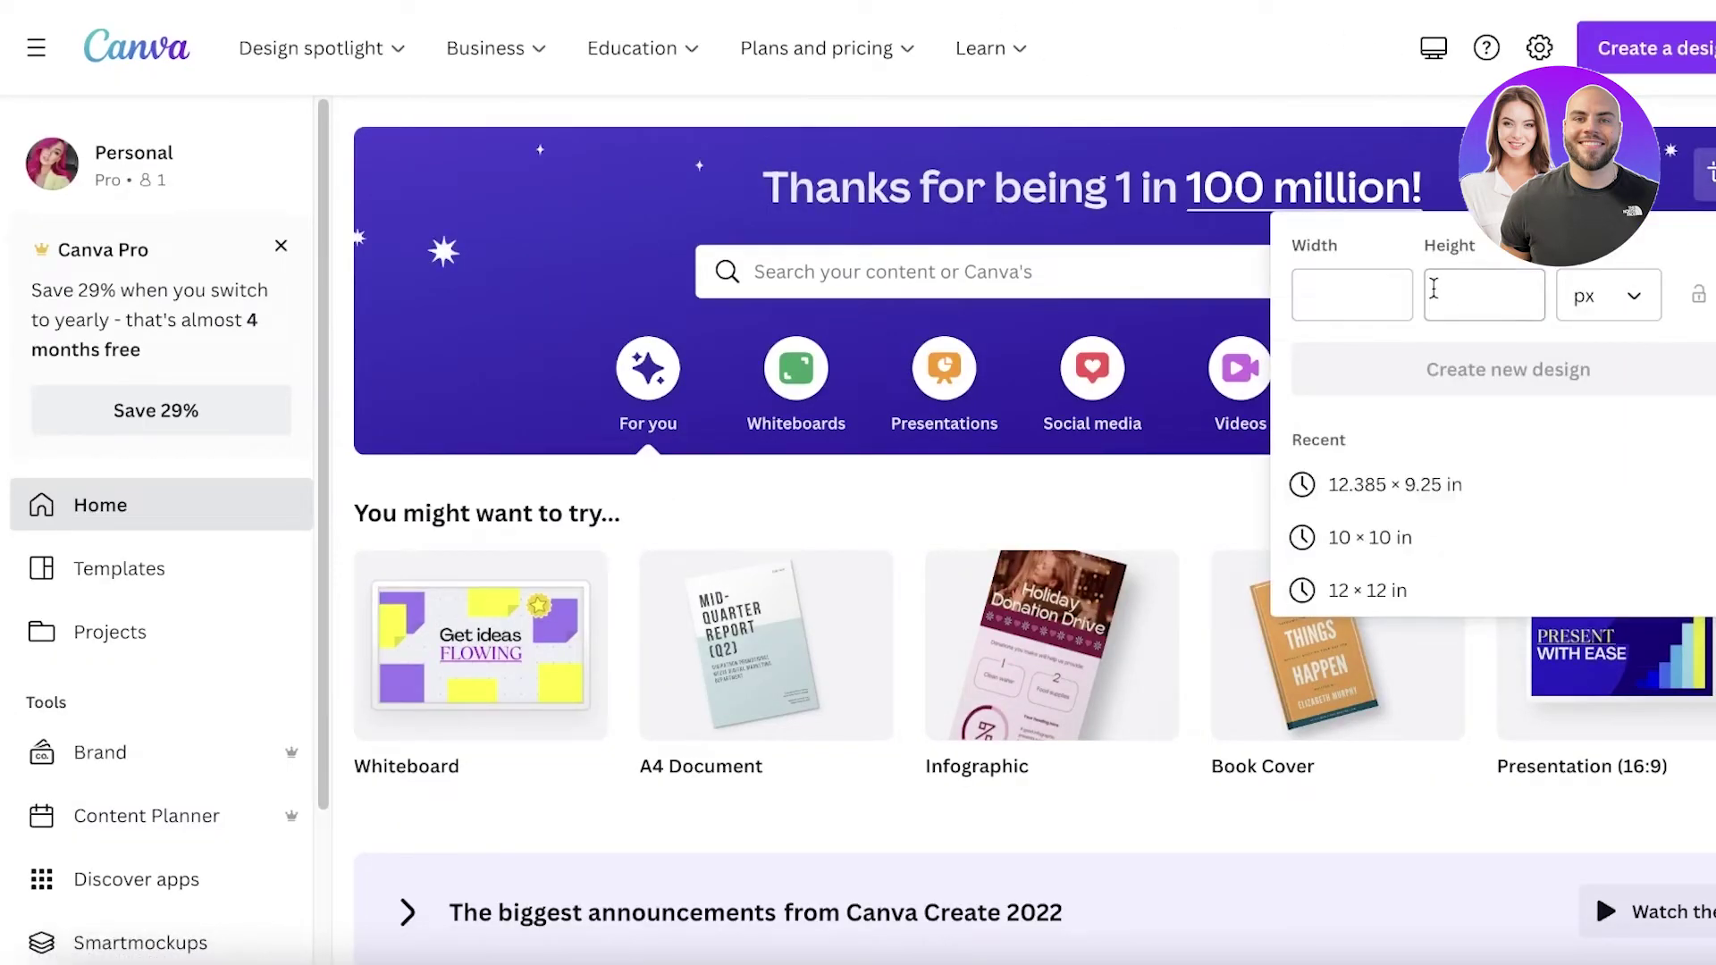
click(1604, 296)
click(1586, 421)
click(1345, 295)
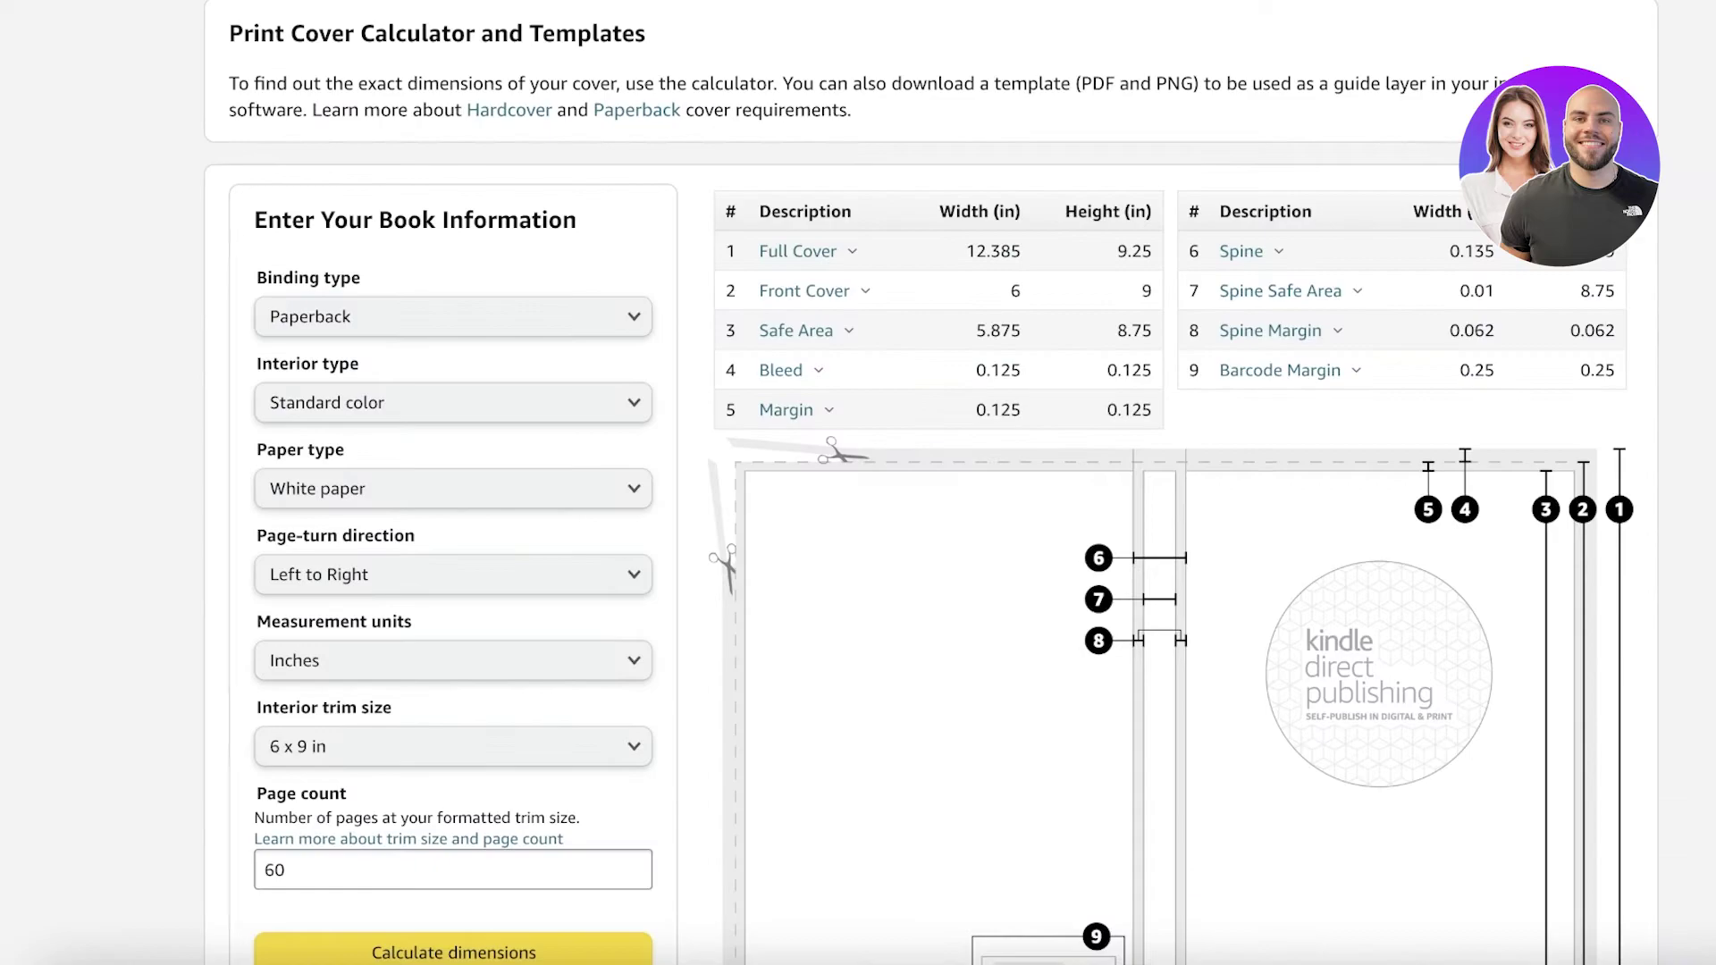
Scroll through the KDP Cover Calculator to review the 6 x 9 in settings.
scroll(976, 675, down, 3)
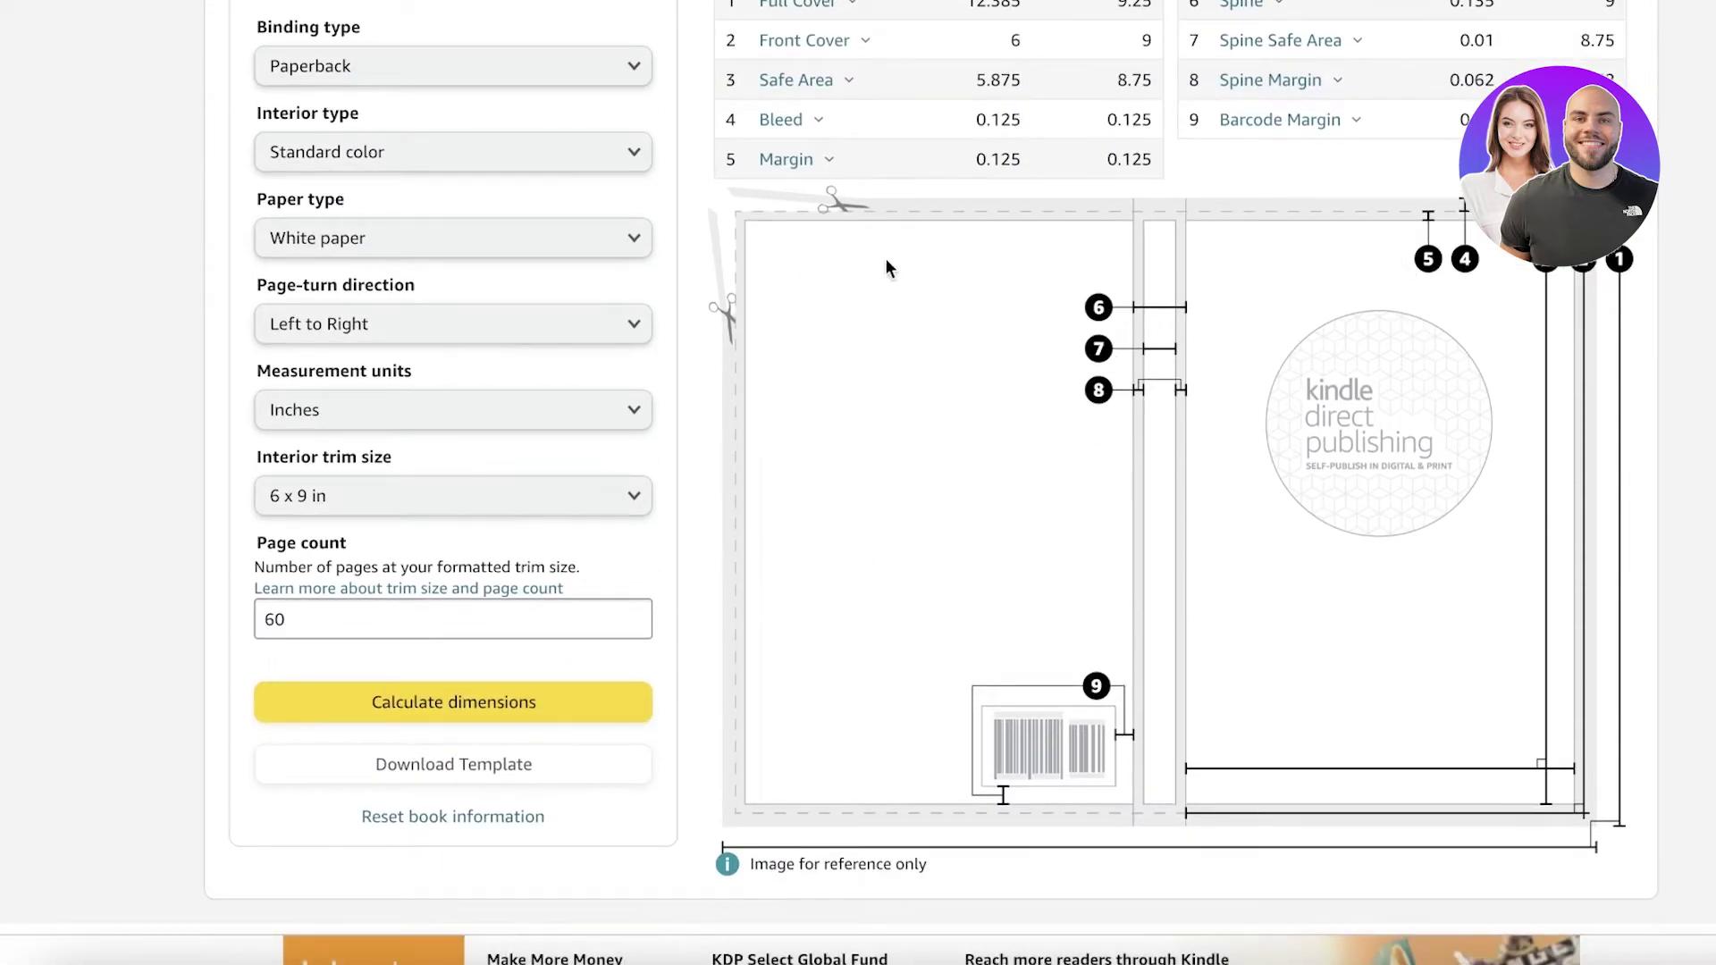
scroll(887, 268, up, 1)
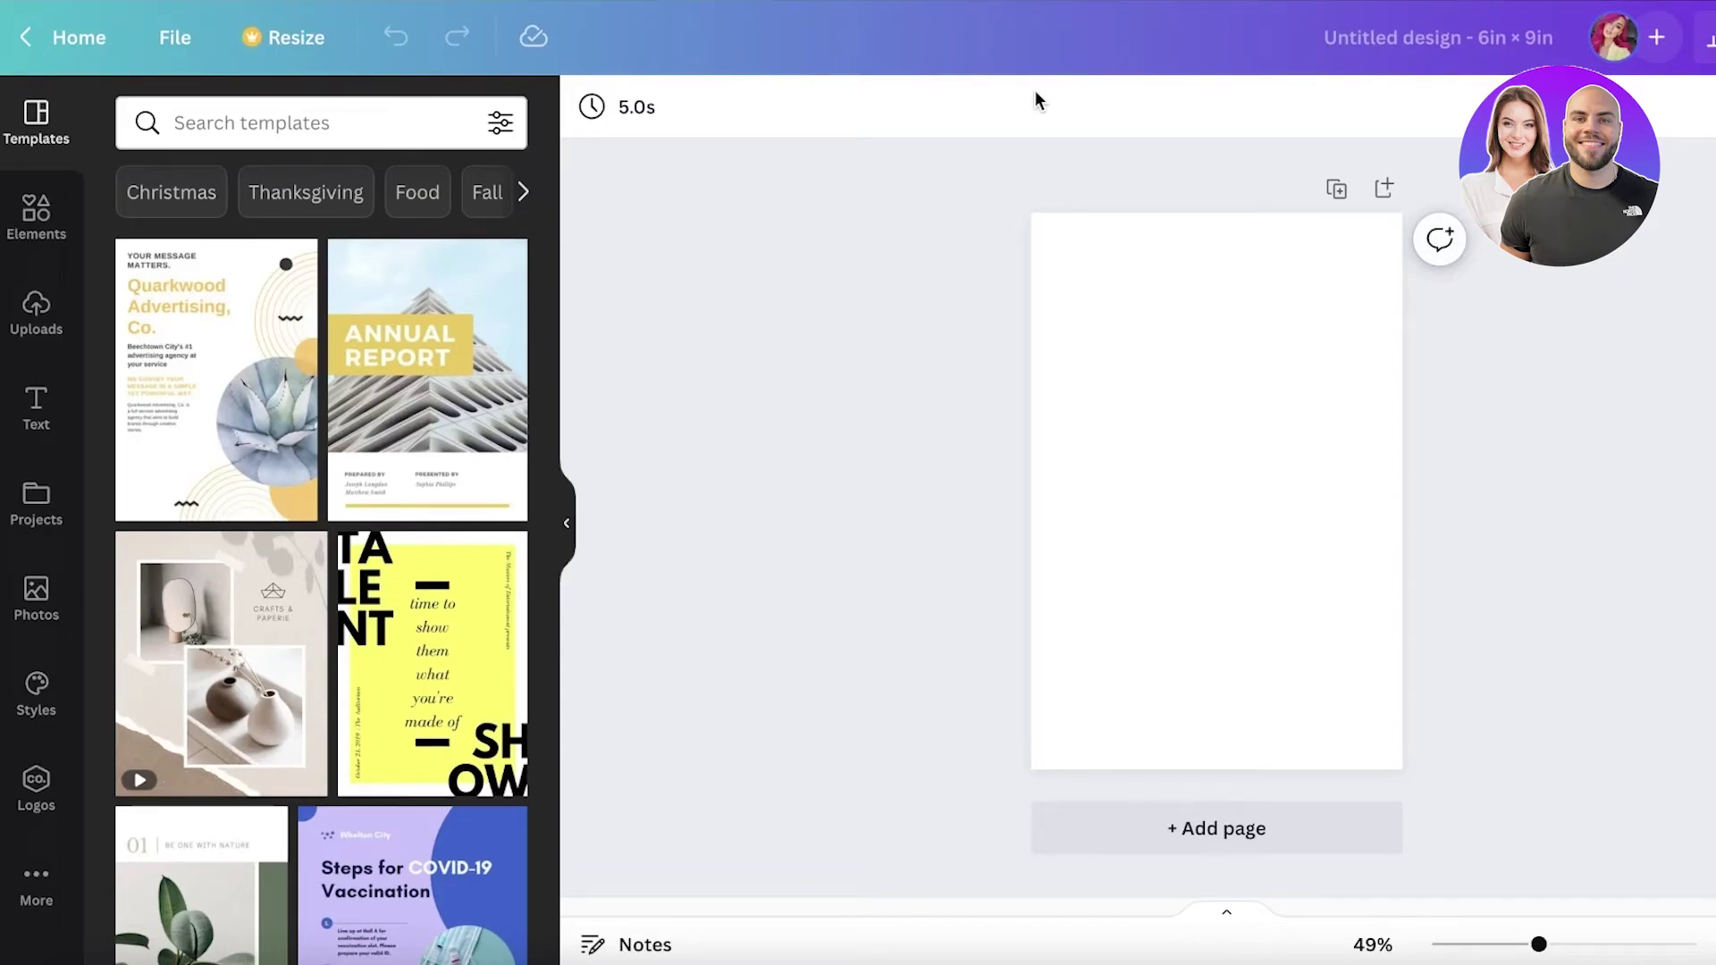
Apply the two-column MY NOTES page from Grey Minimalist Journal Notes Planner to page 1.
click(285, 121)
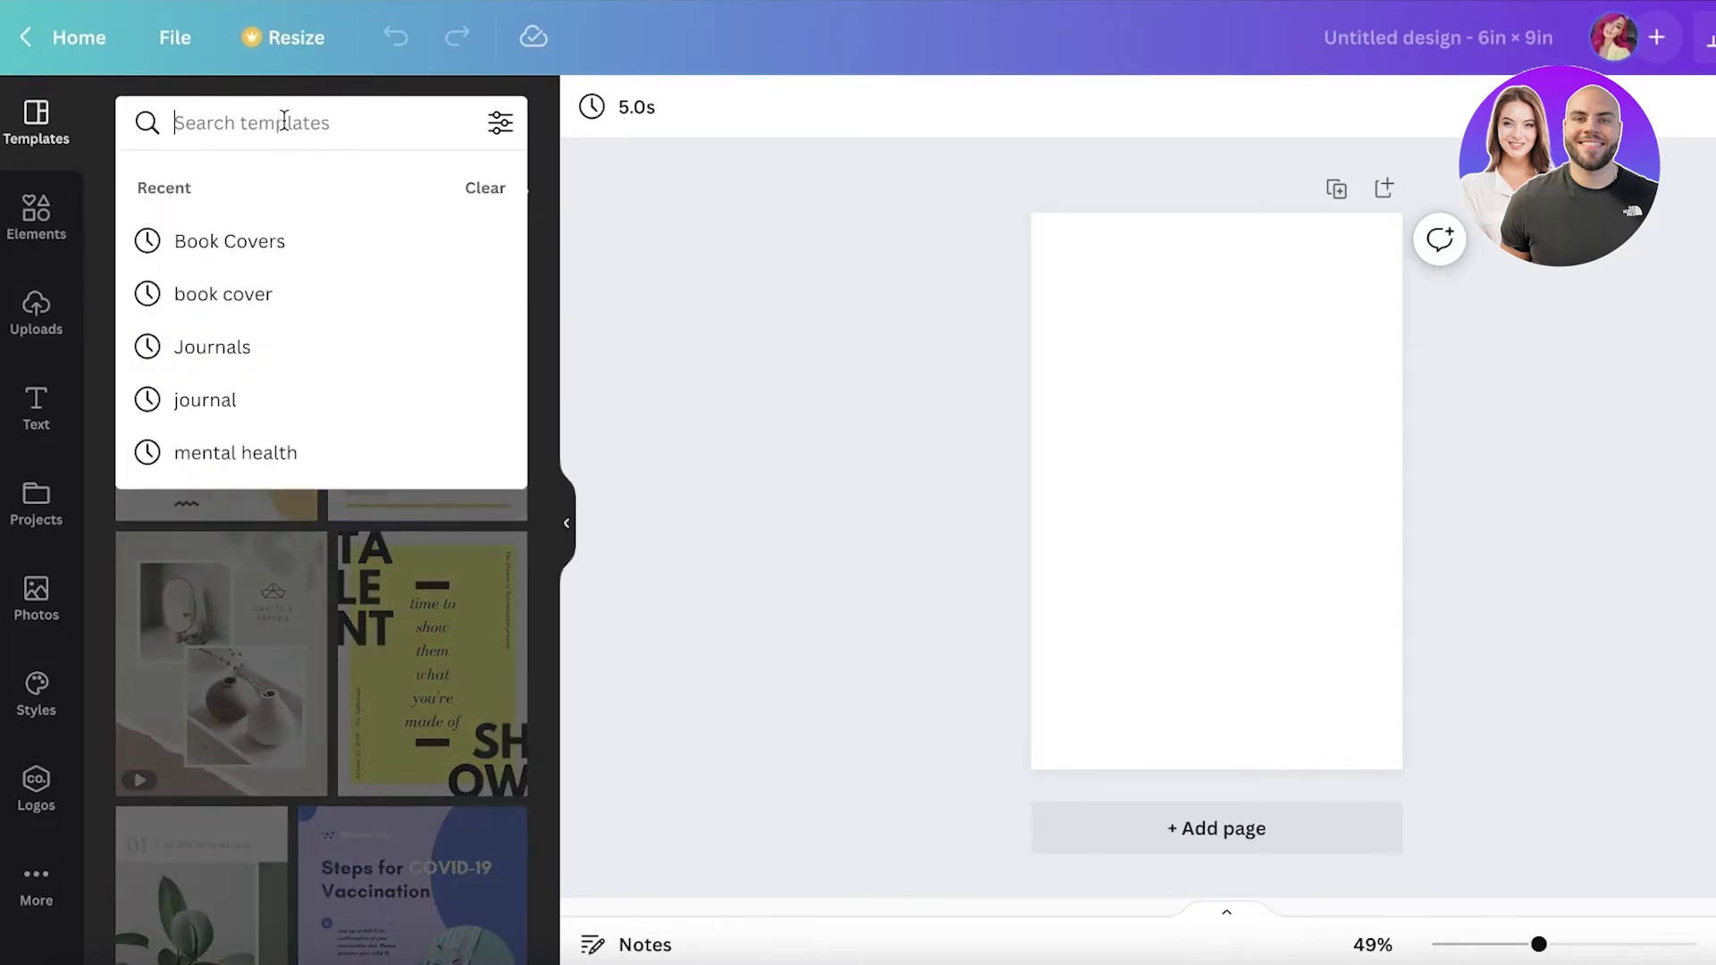
text(journal)
key(Return)
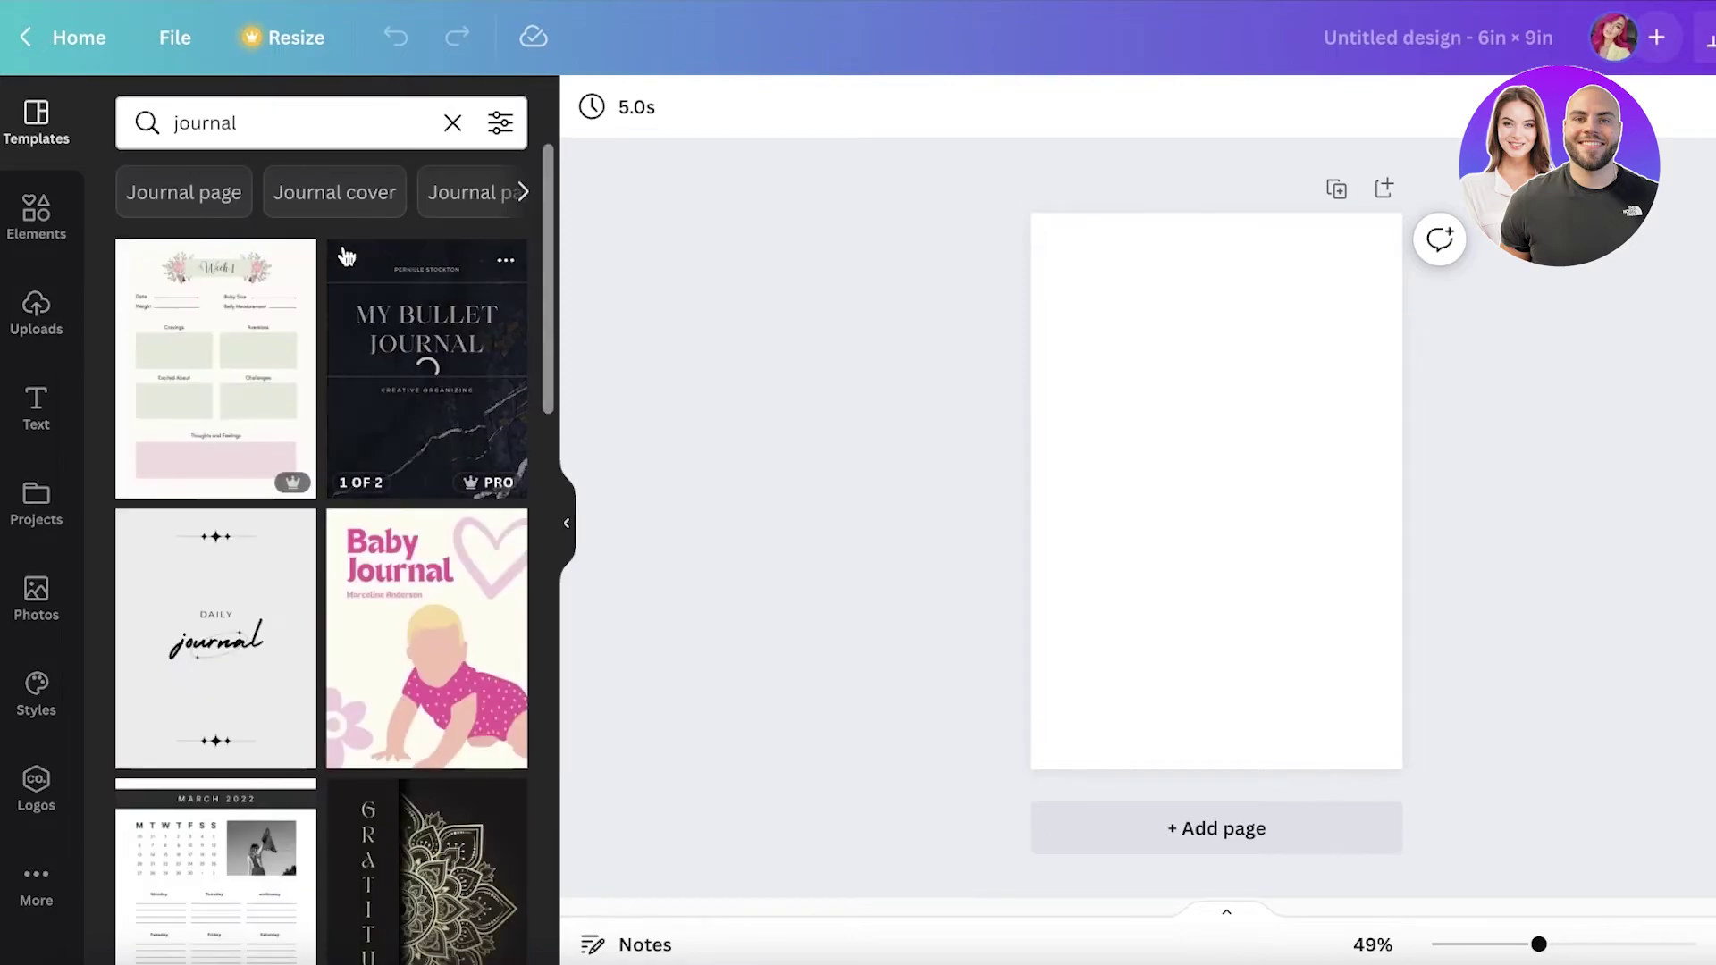
click(206, 191)
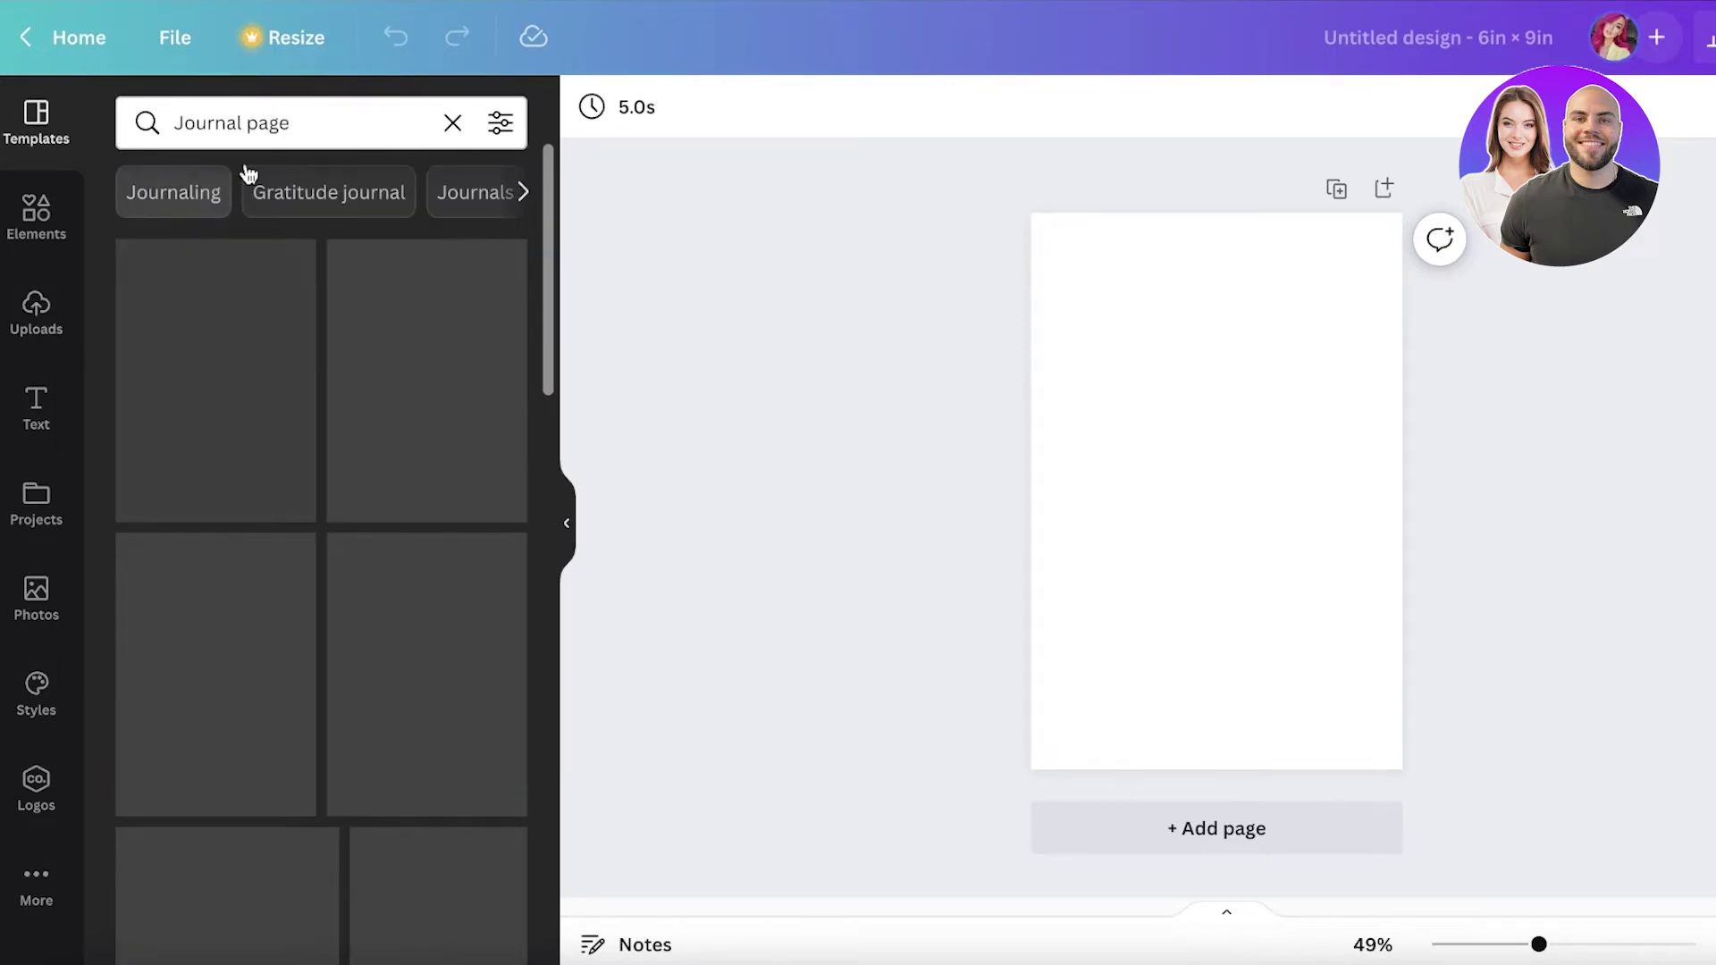
click(383, 347)
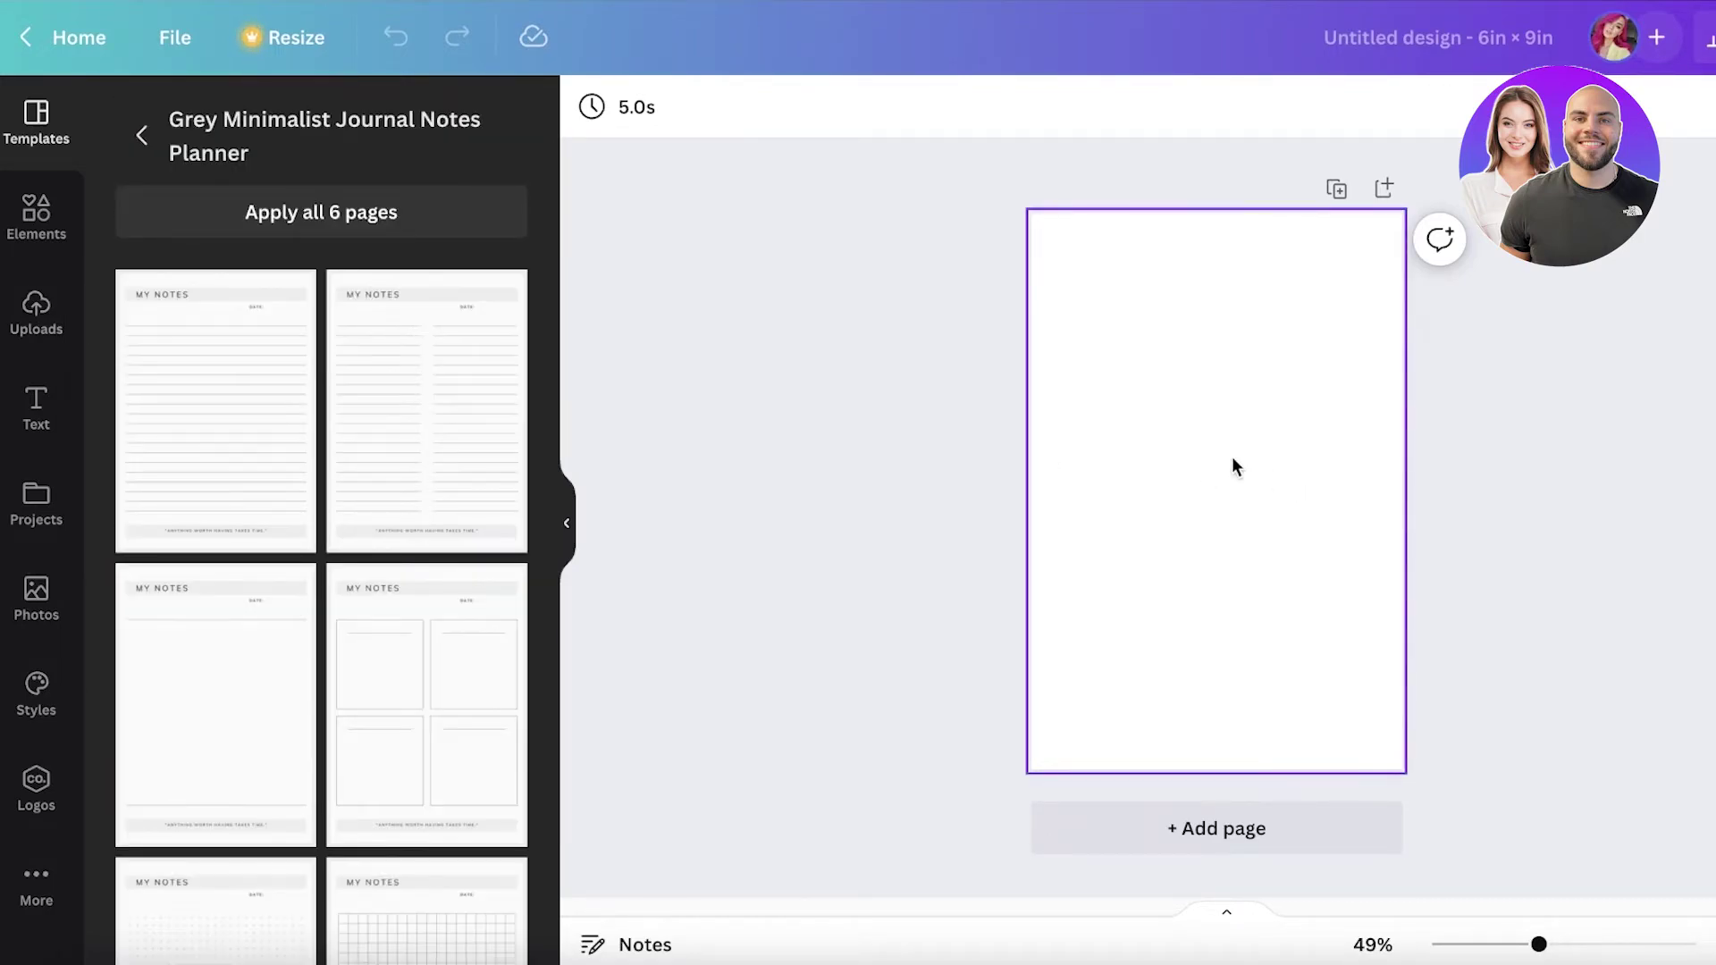
click(470, 358)
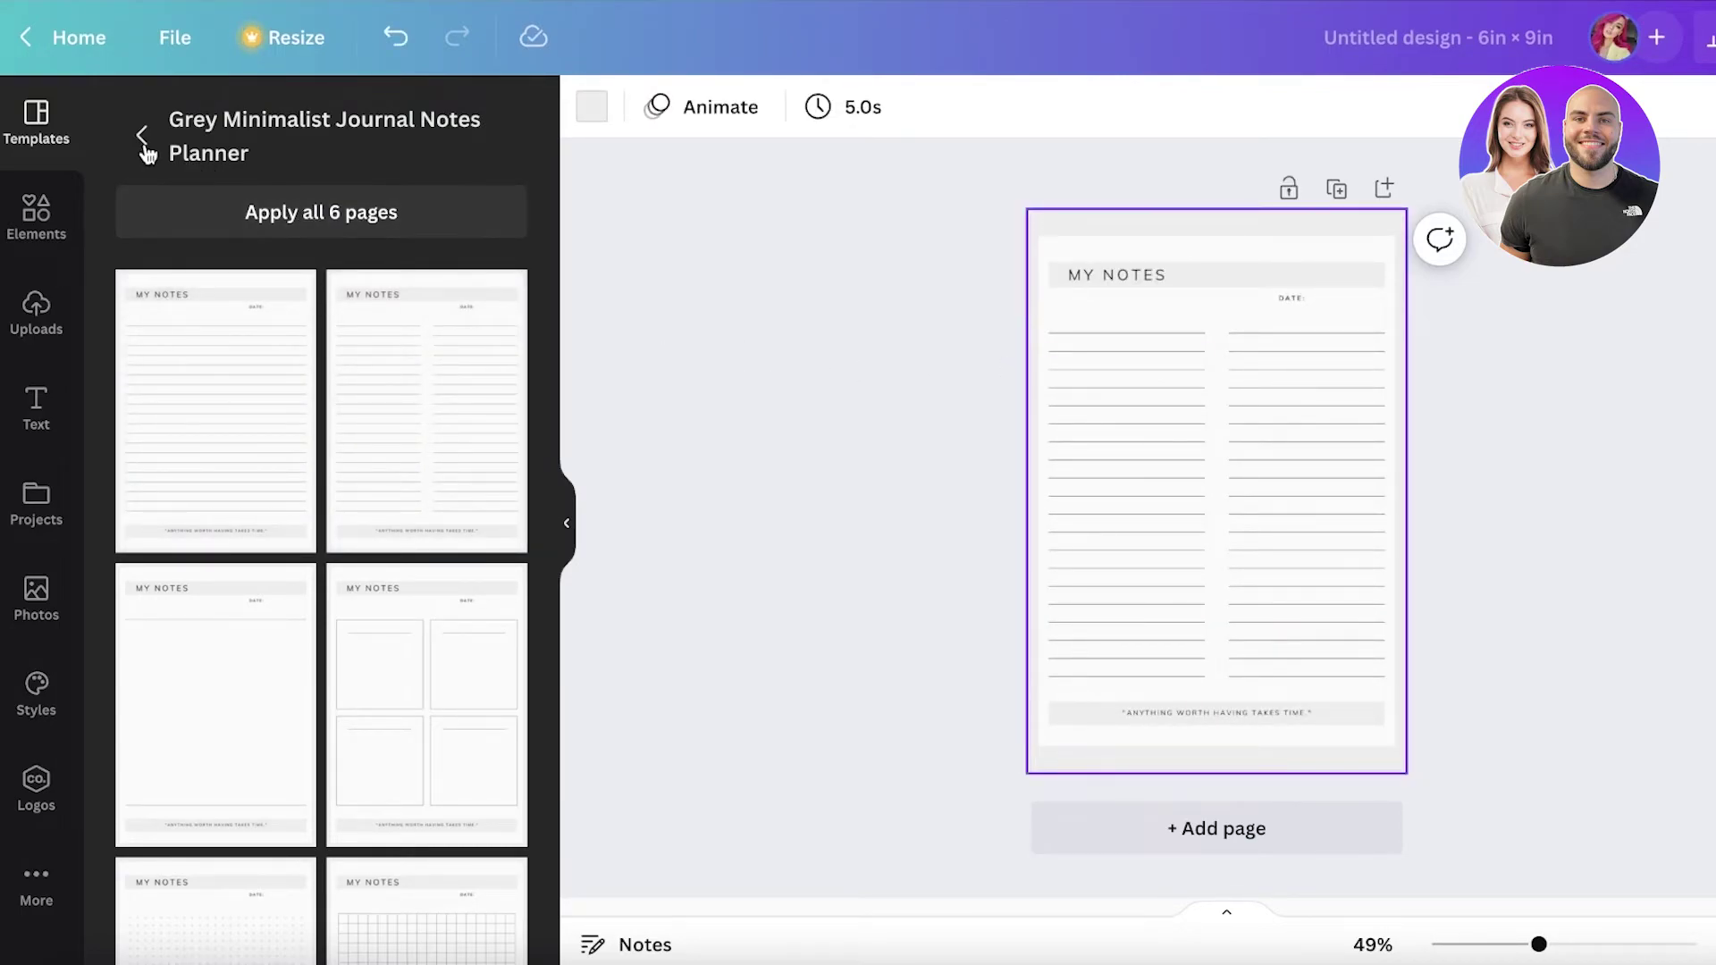
Add a blank second page to the design.
click(141, 136)
click(1218, 823)
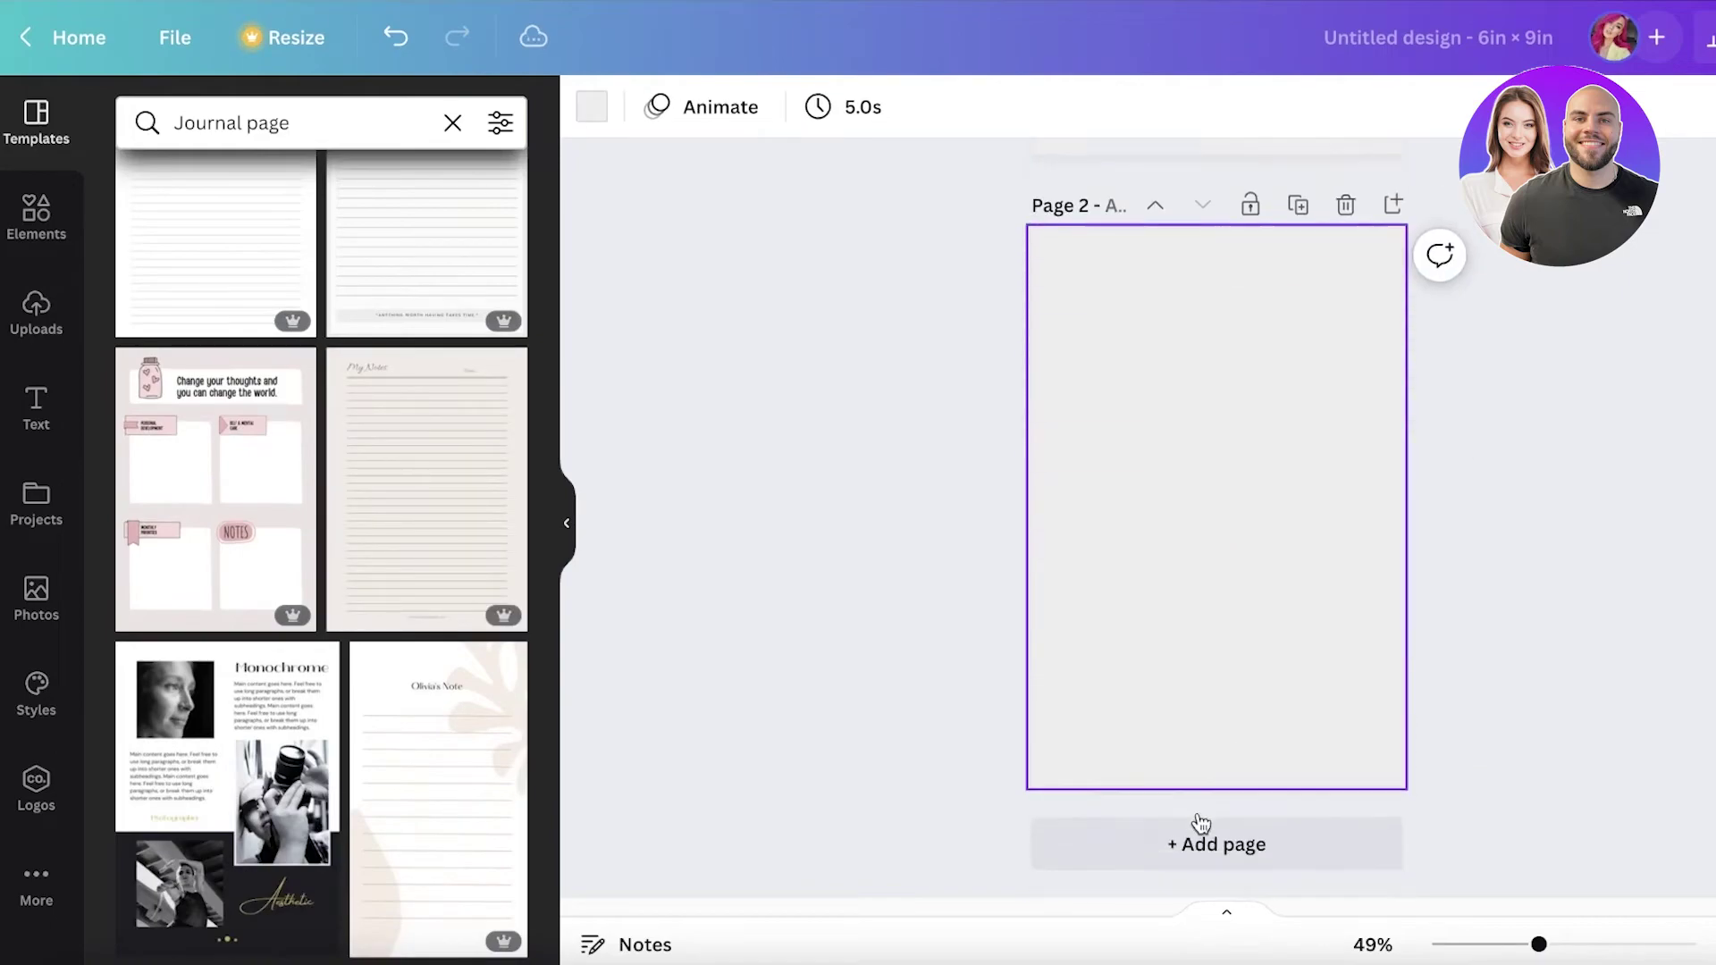
scroll(452, 686, down, 3)
scroll(452, 686, down, 8)
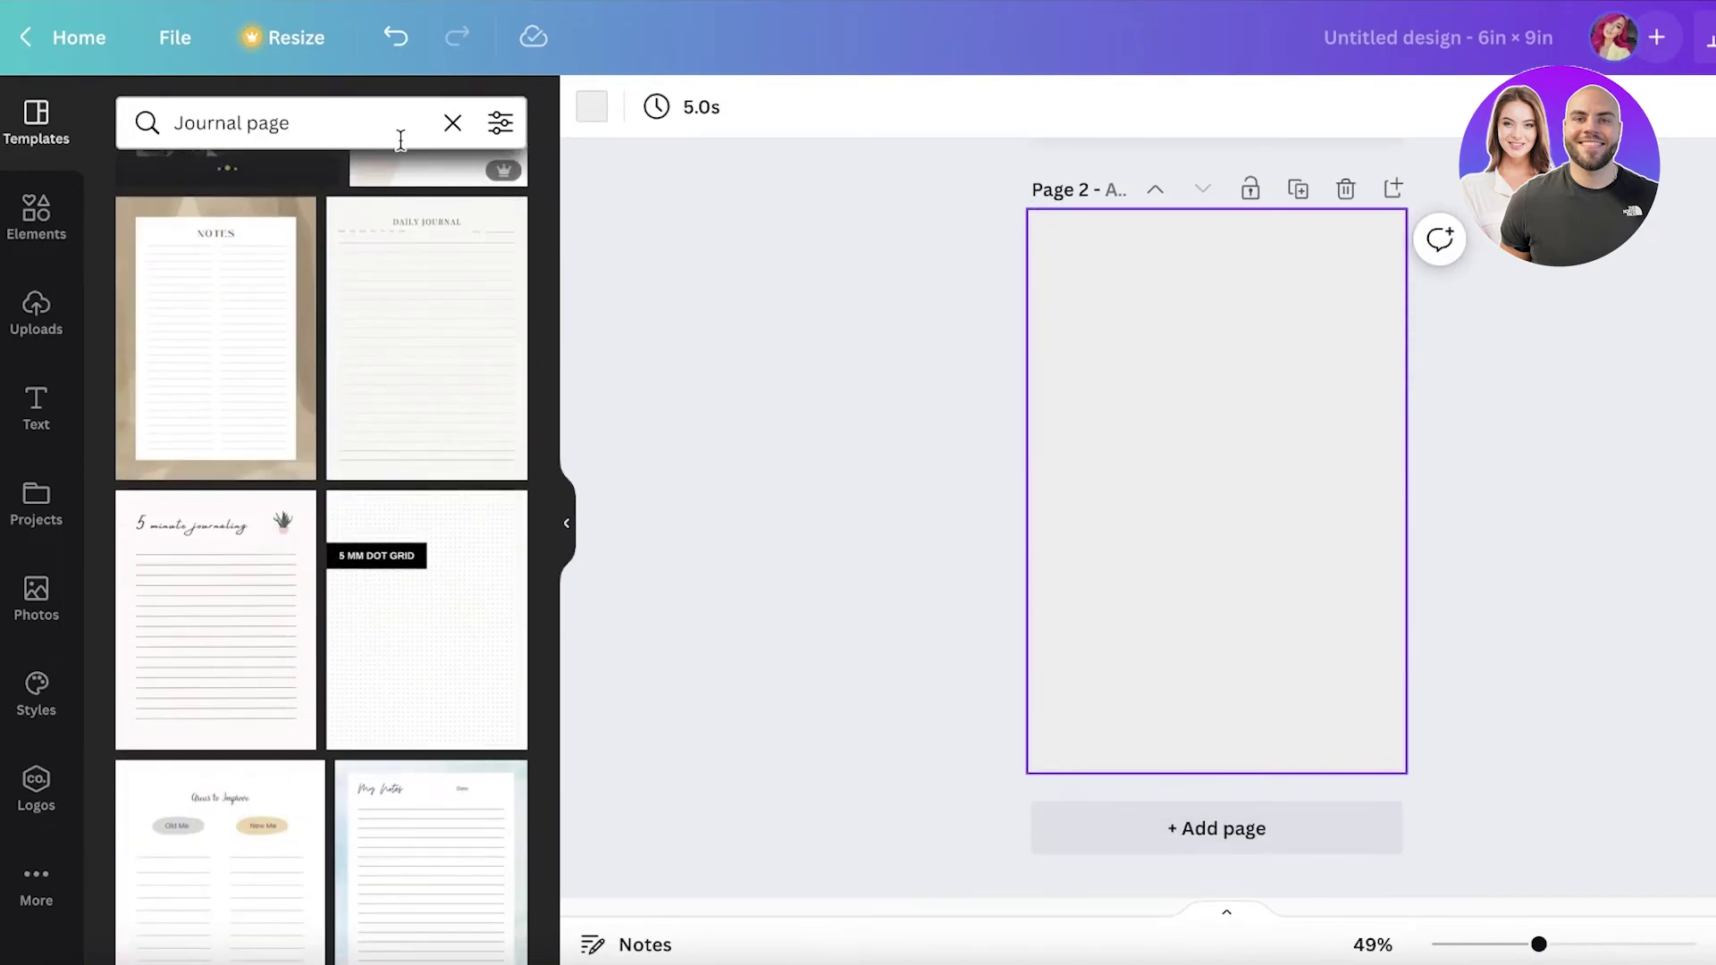
Change the template search to just 'Journal' and browse the results.
click(370, 126)
double_click(370, 131)
key(BackSpace)
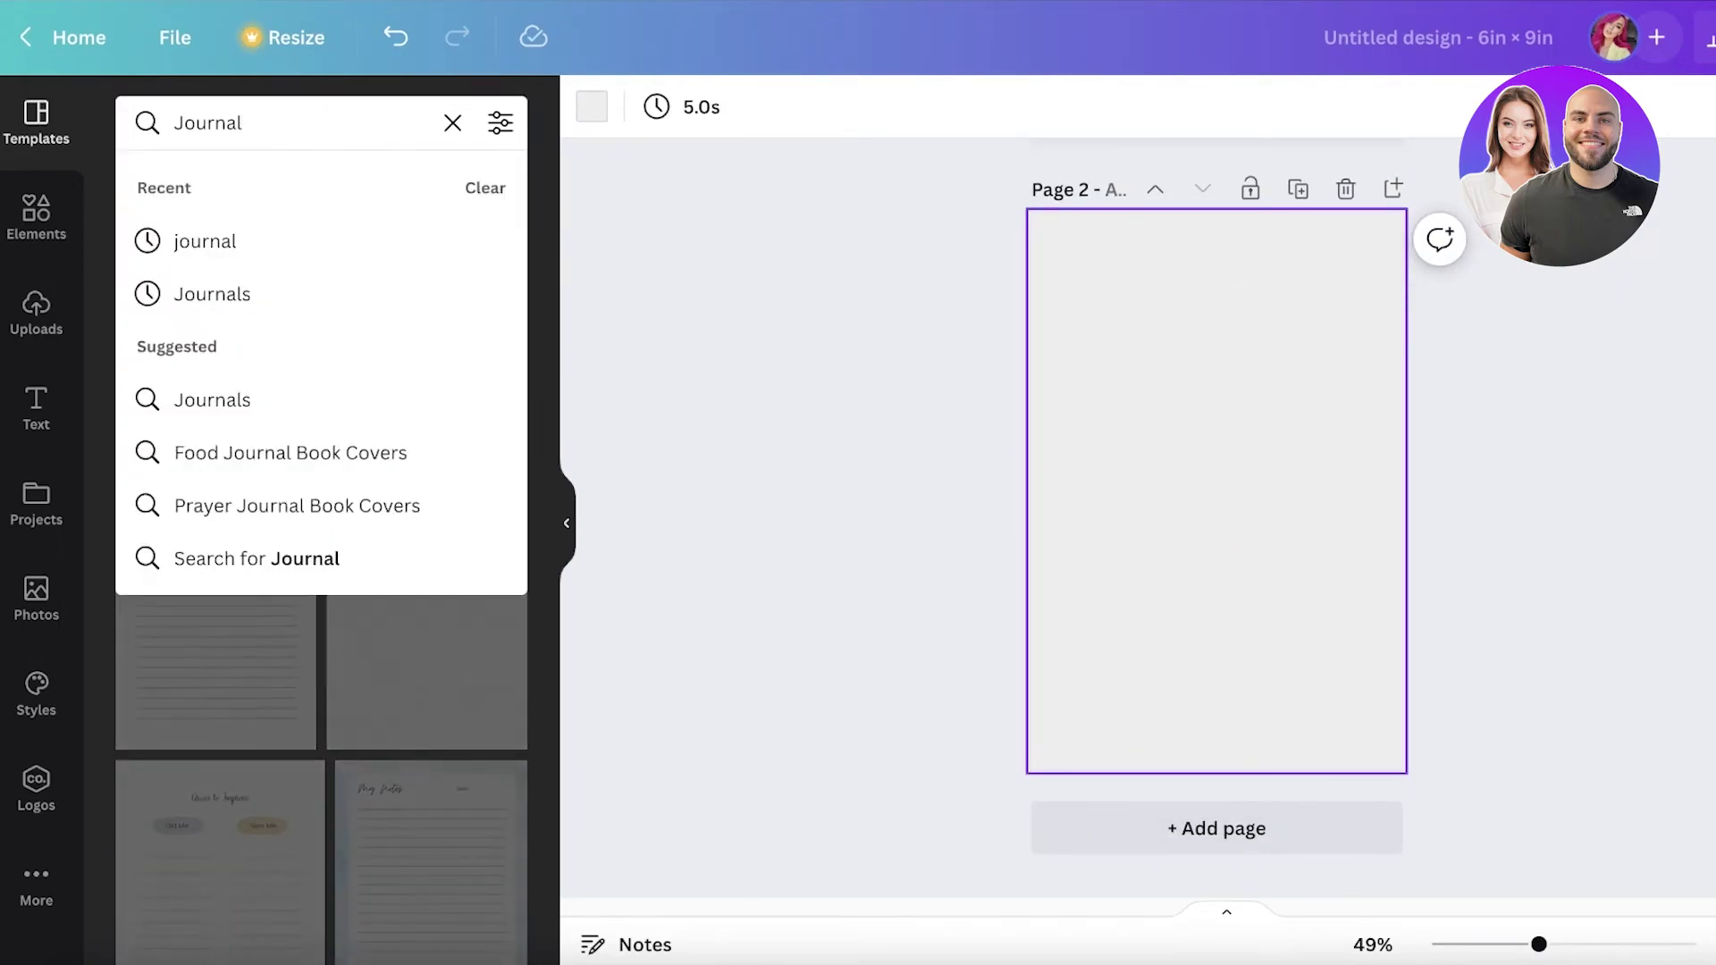
key(Return)
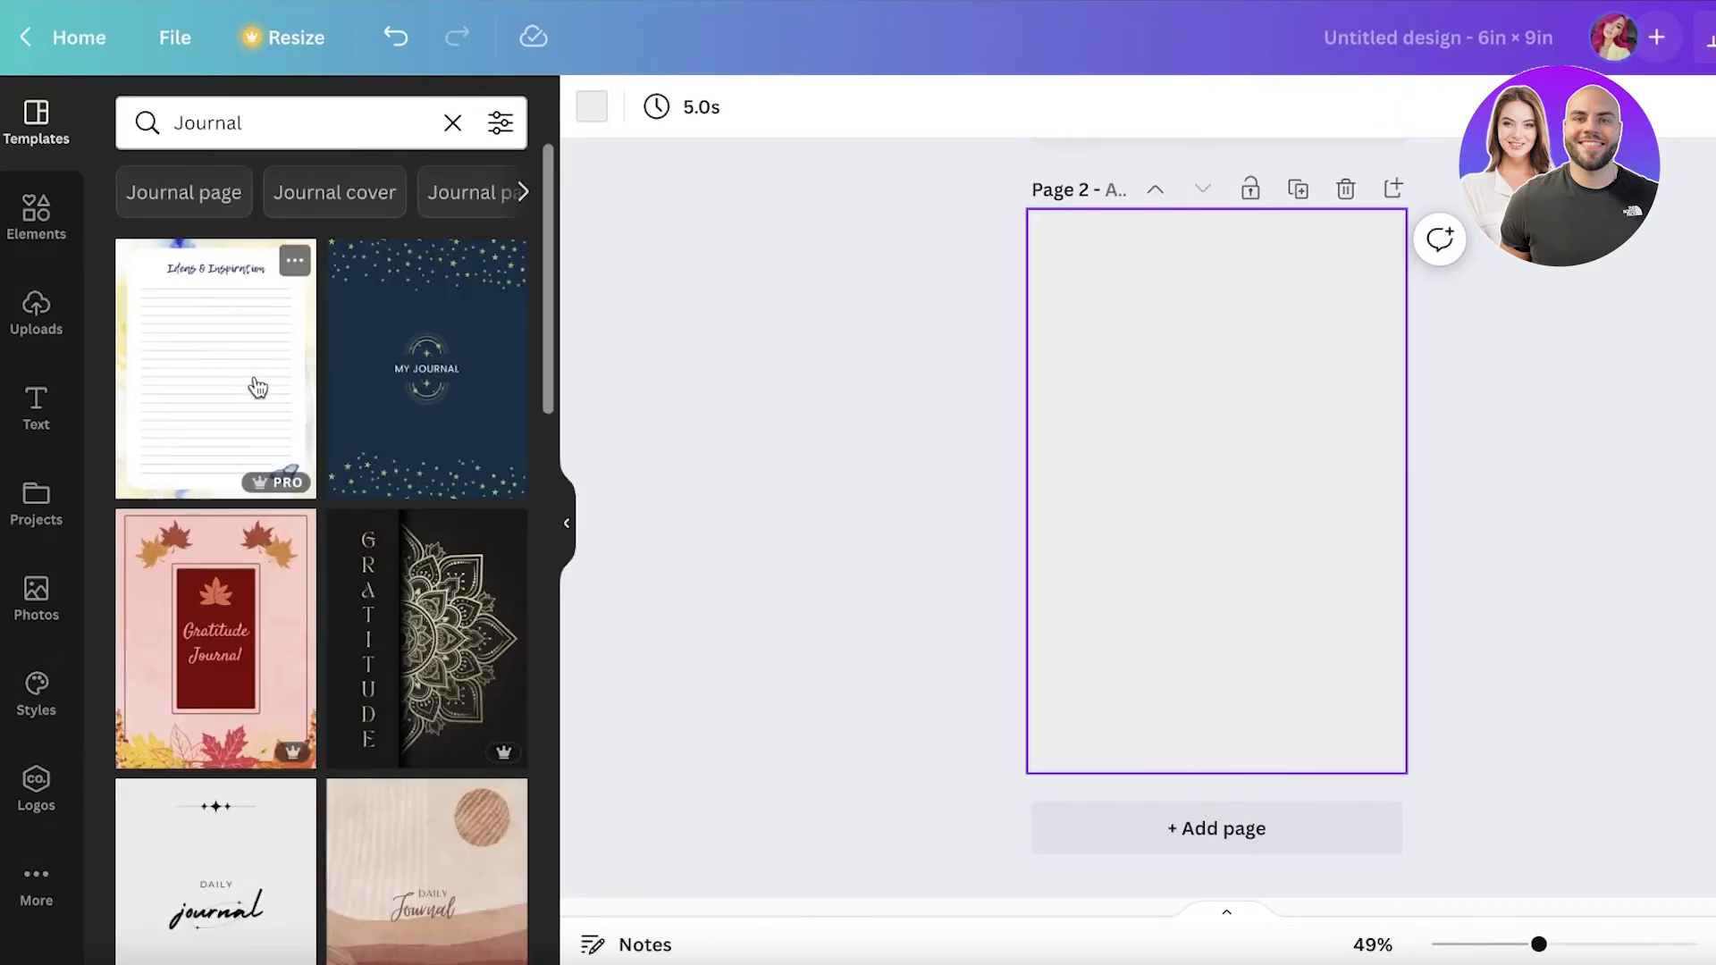
scroll(263, 382, down, 1)
scroll(262, 382, up, 1)
scroll(264, 362, down, 10)
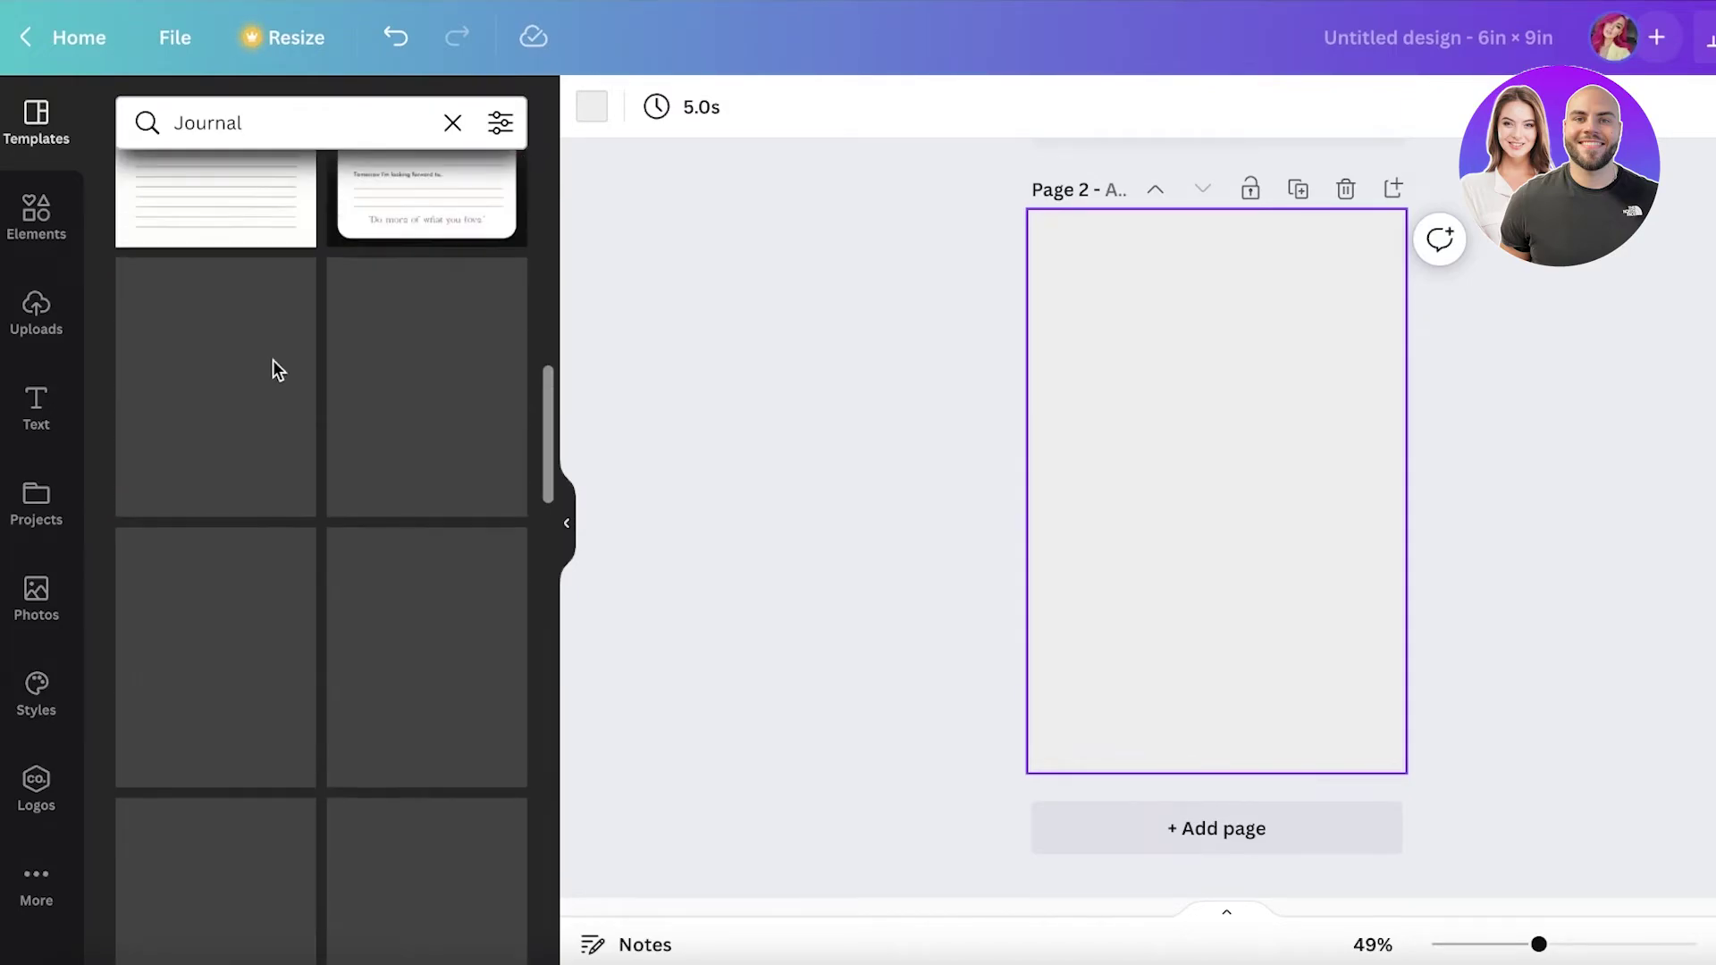
scroll(426, 479, down, 5)
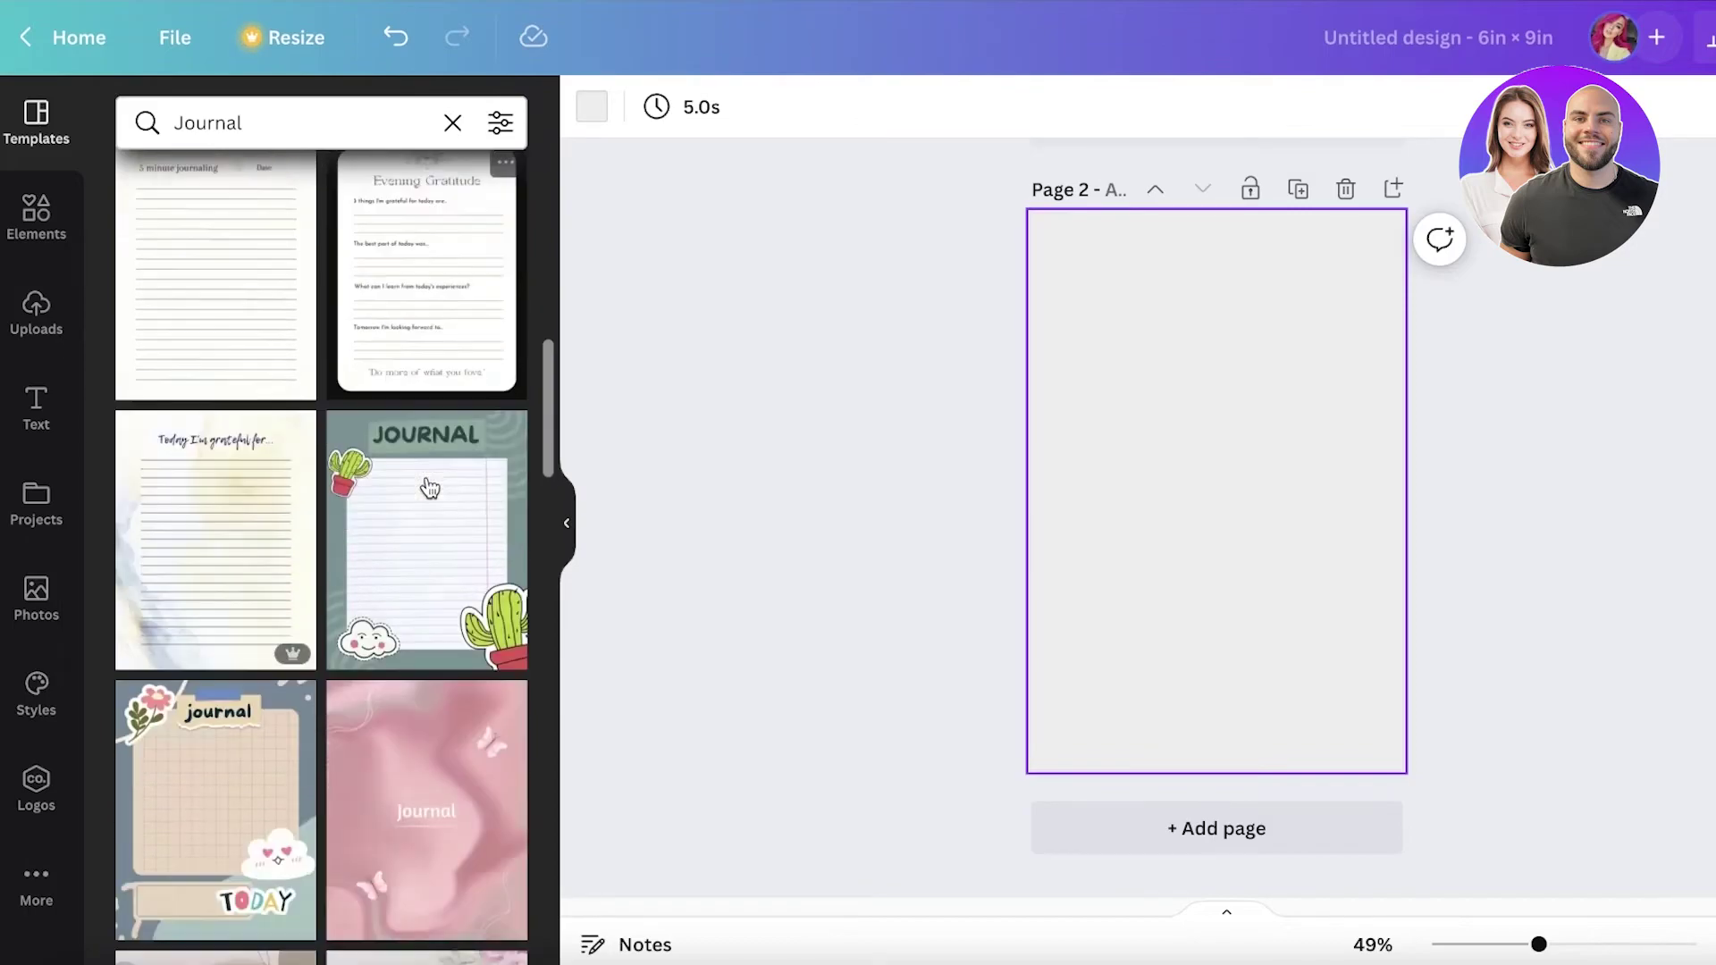
Apply the I'm Pregnant template to page 2, retitle it Weekly Happiness and delete the floral image.
click(377, 586)
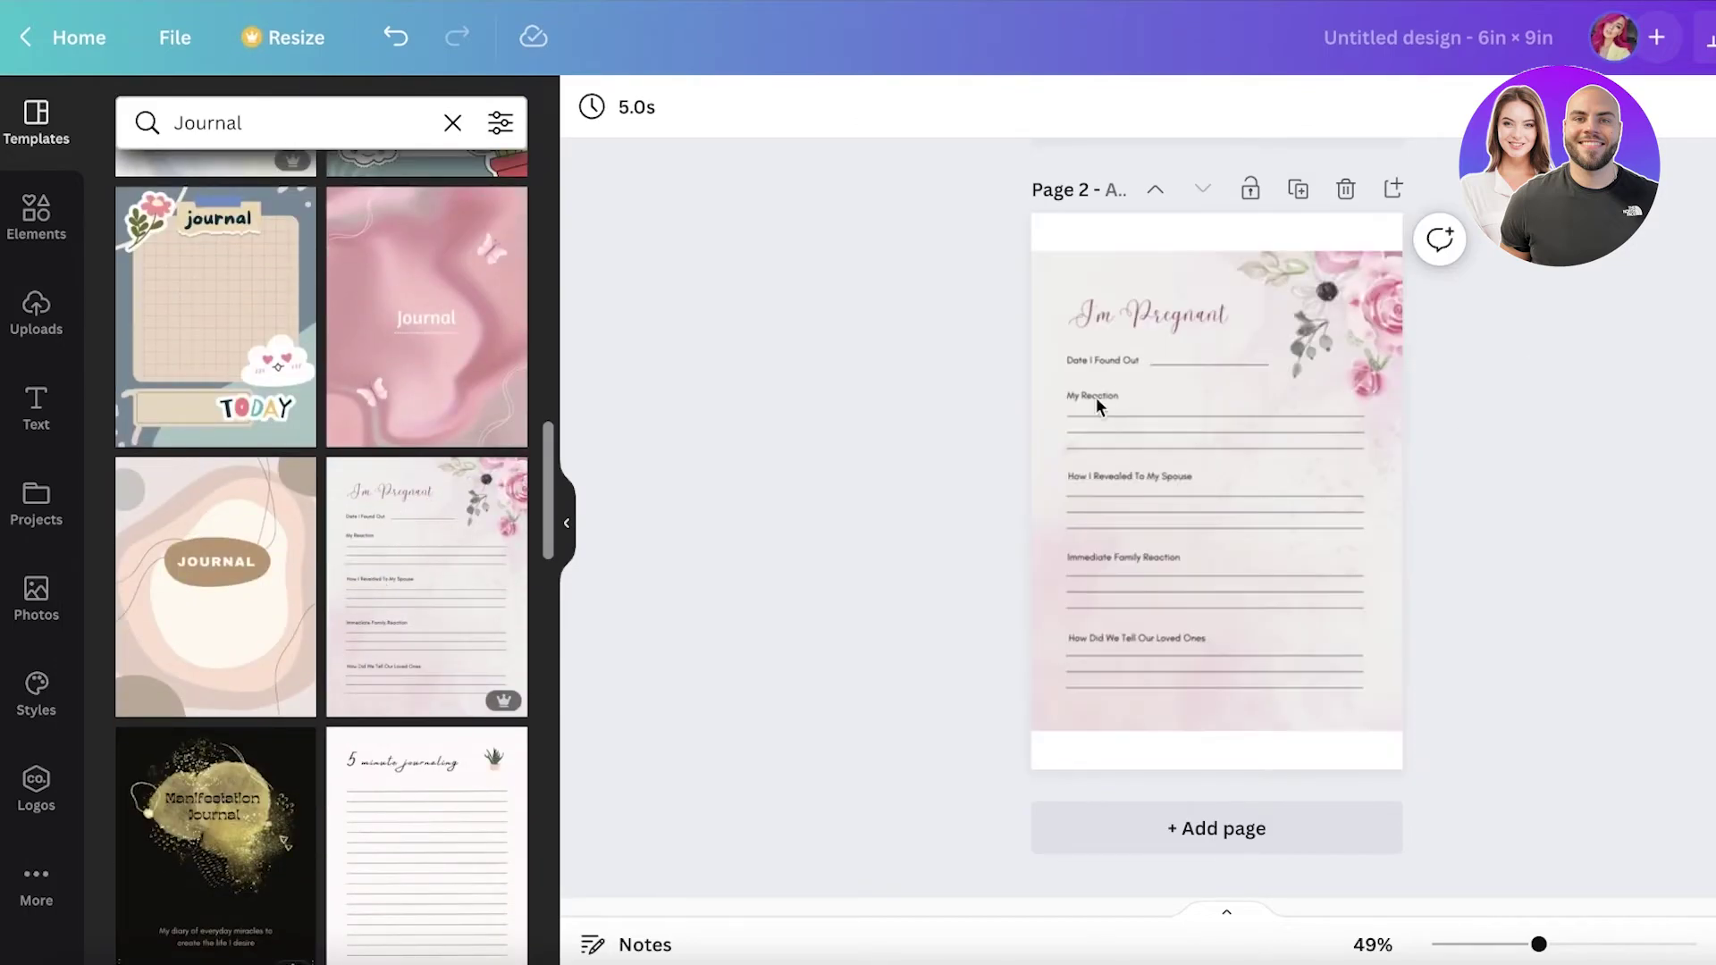
click(1215, 327)
click(1214, 329)
click(1208, 316)
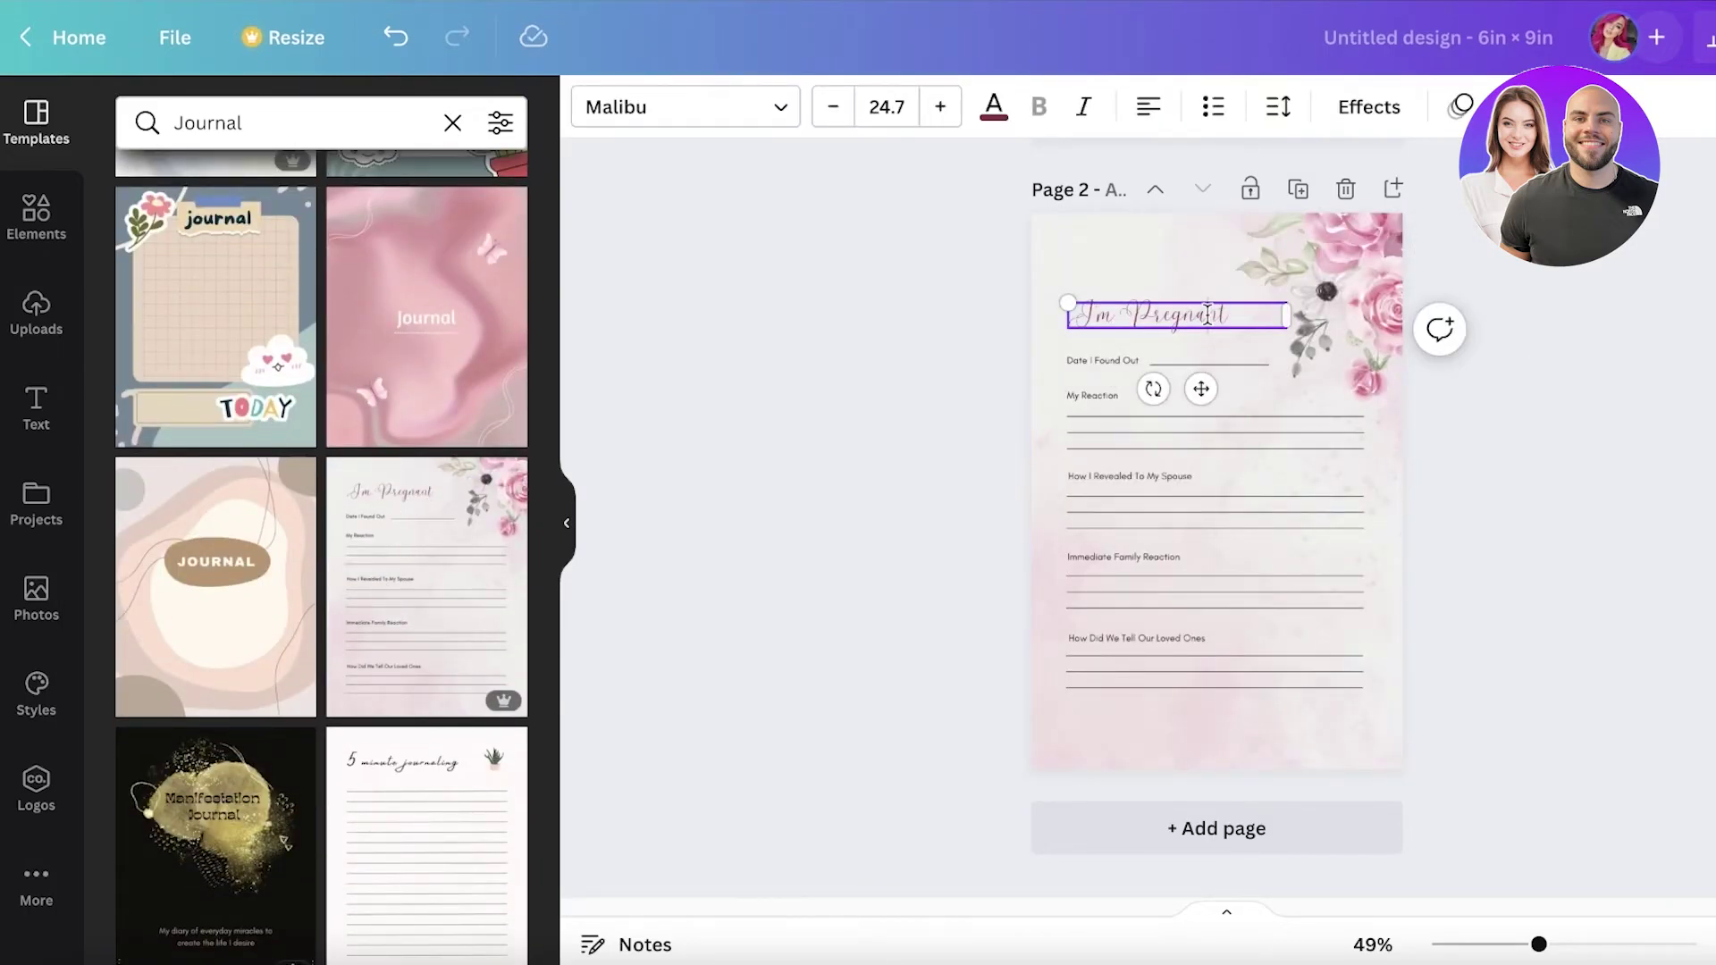
text(Weekly Happiness)
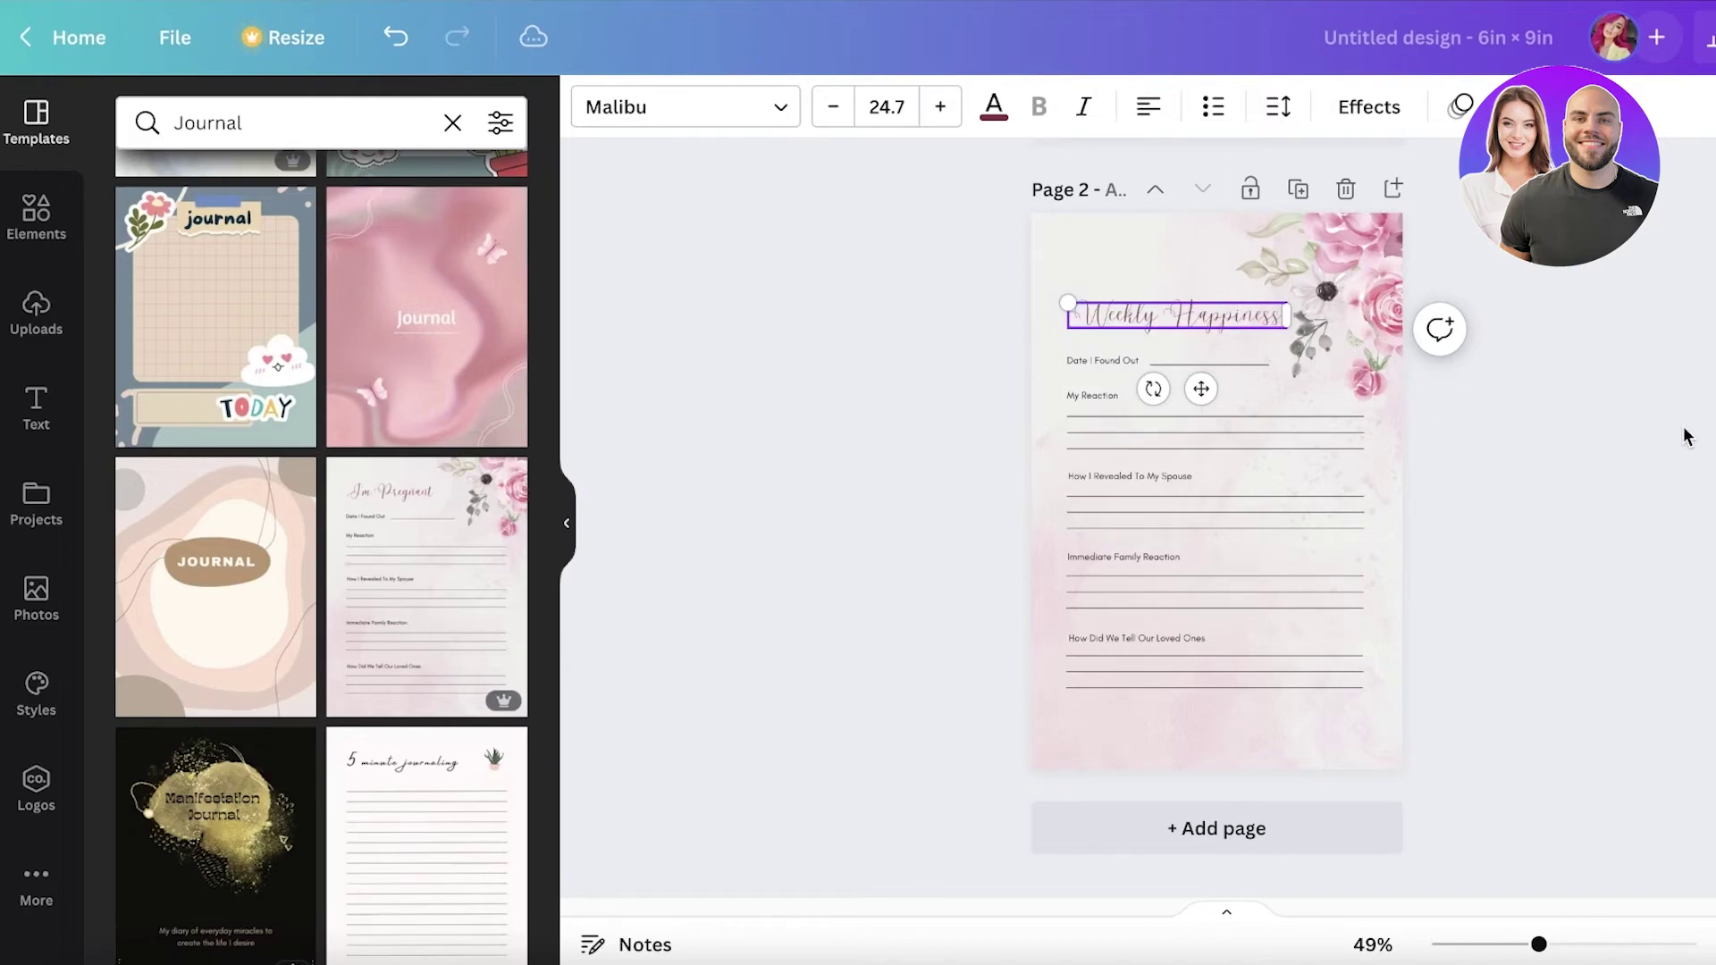
click(1359, 306)
key(Delete)
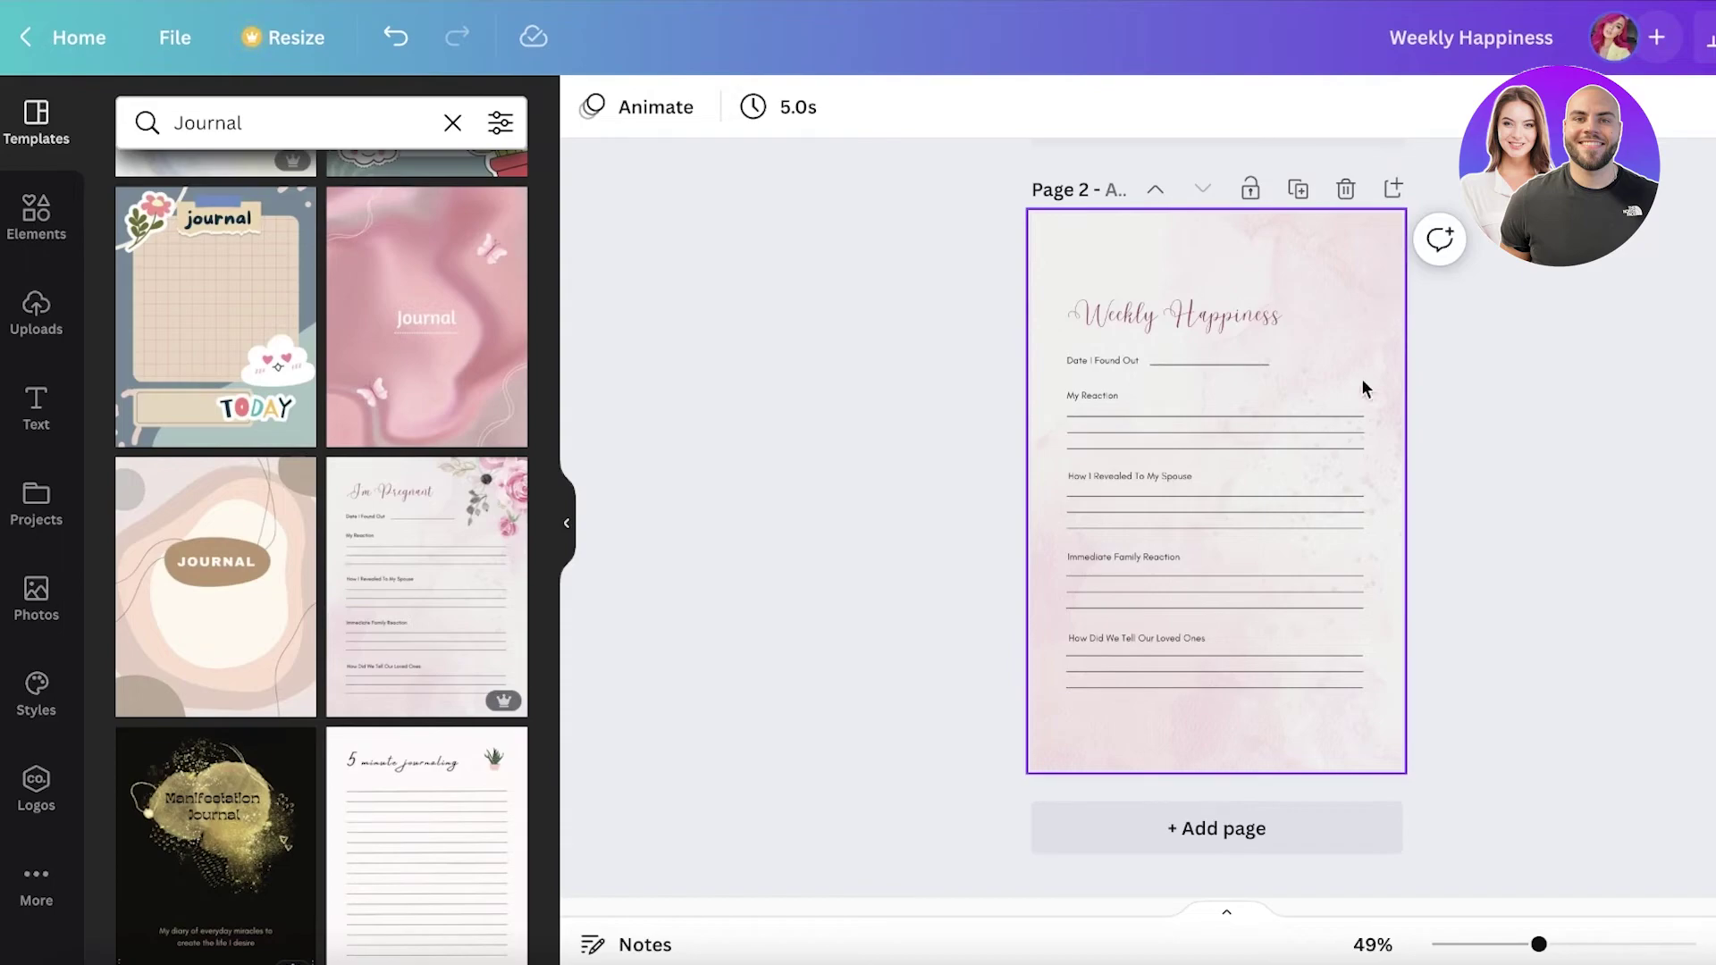
Duplicate the Weekly Happiness page four times.
scroll(1251, 804, up, 1)
click(1302, 186)
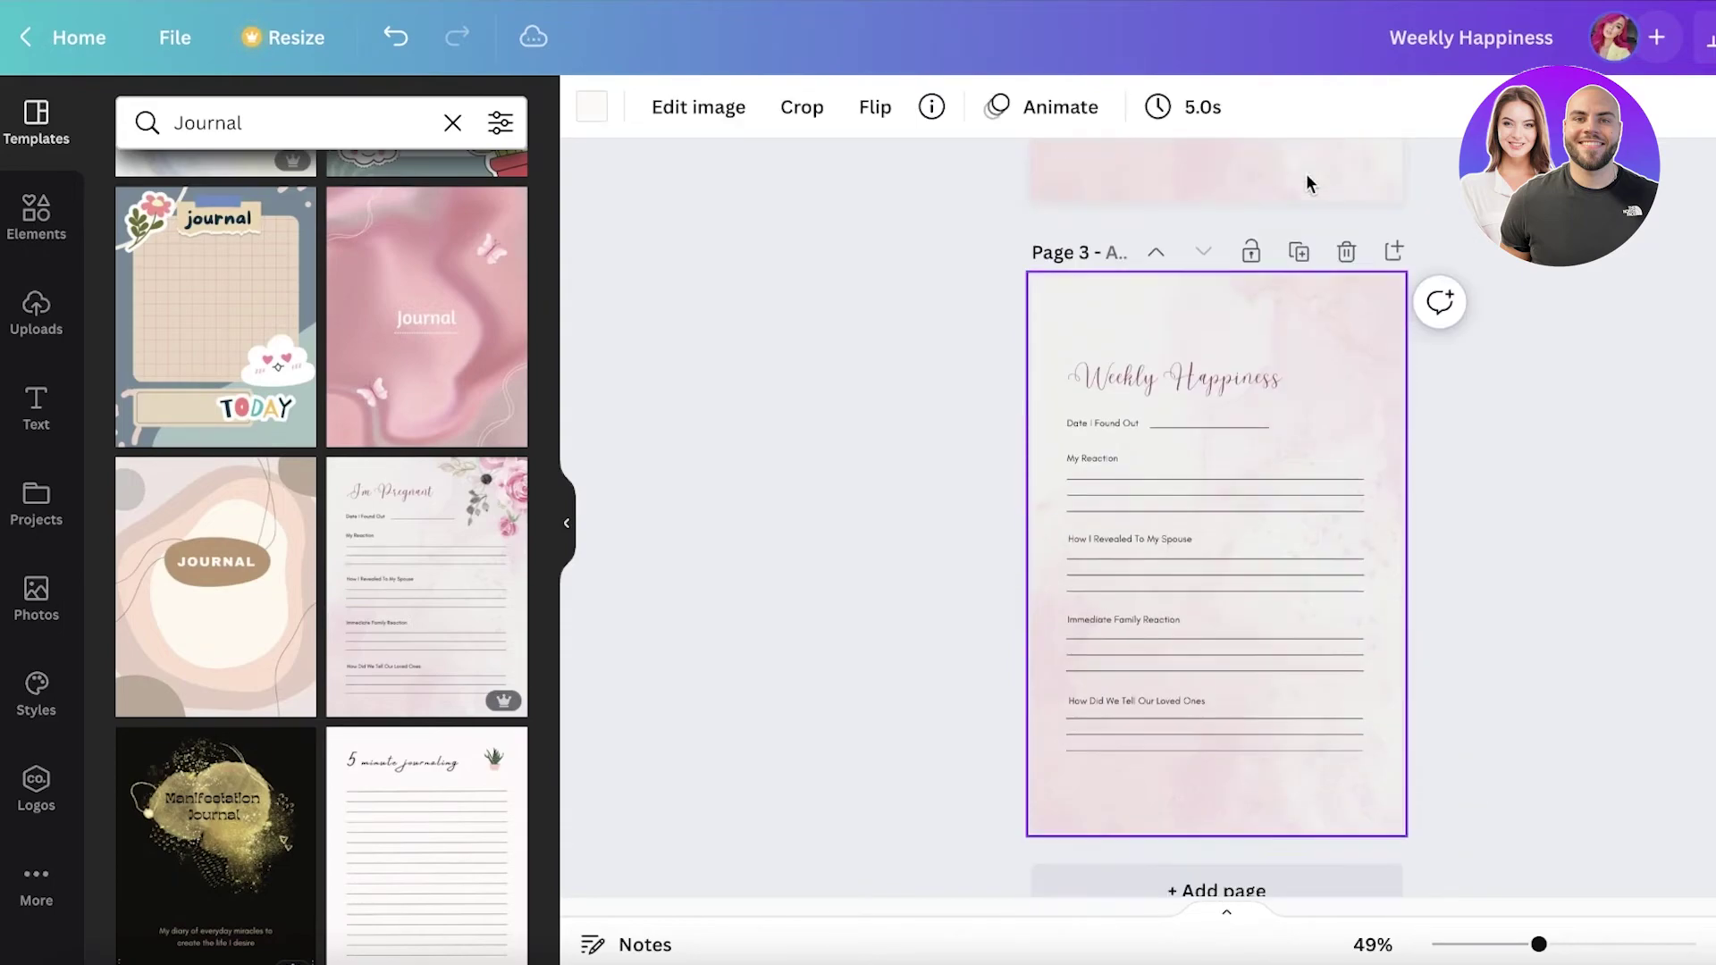
click(1303, 188)
click(1302, 187)
click(1302, 187)
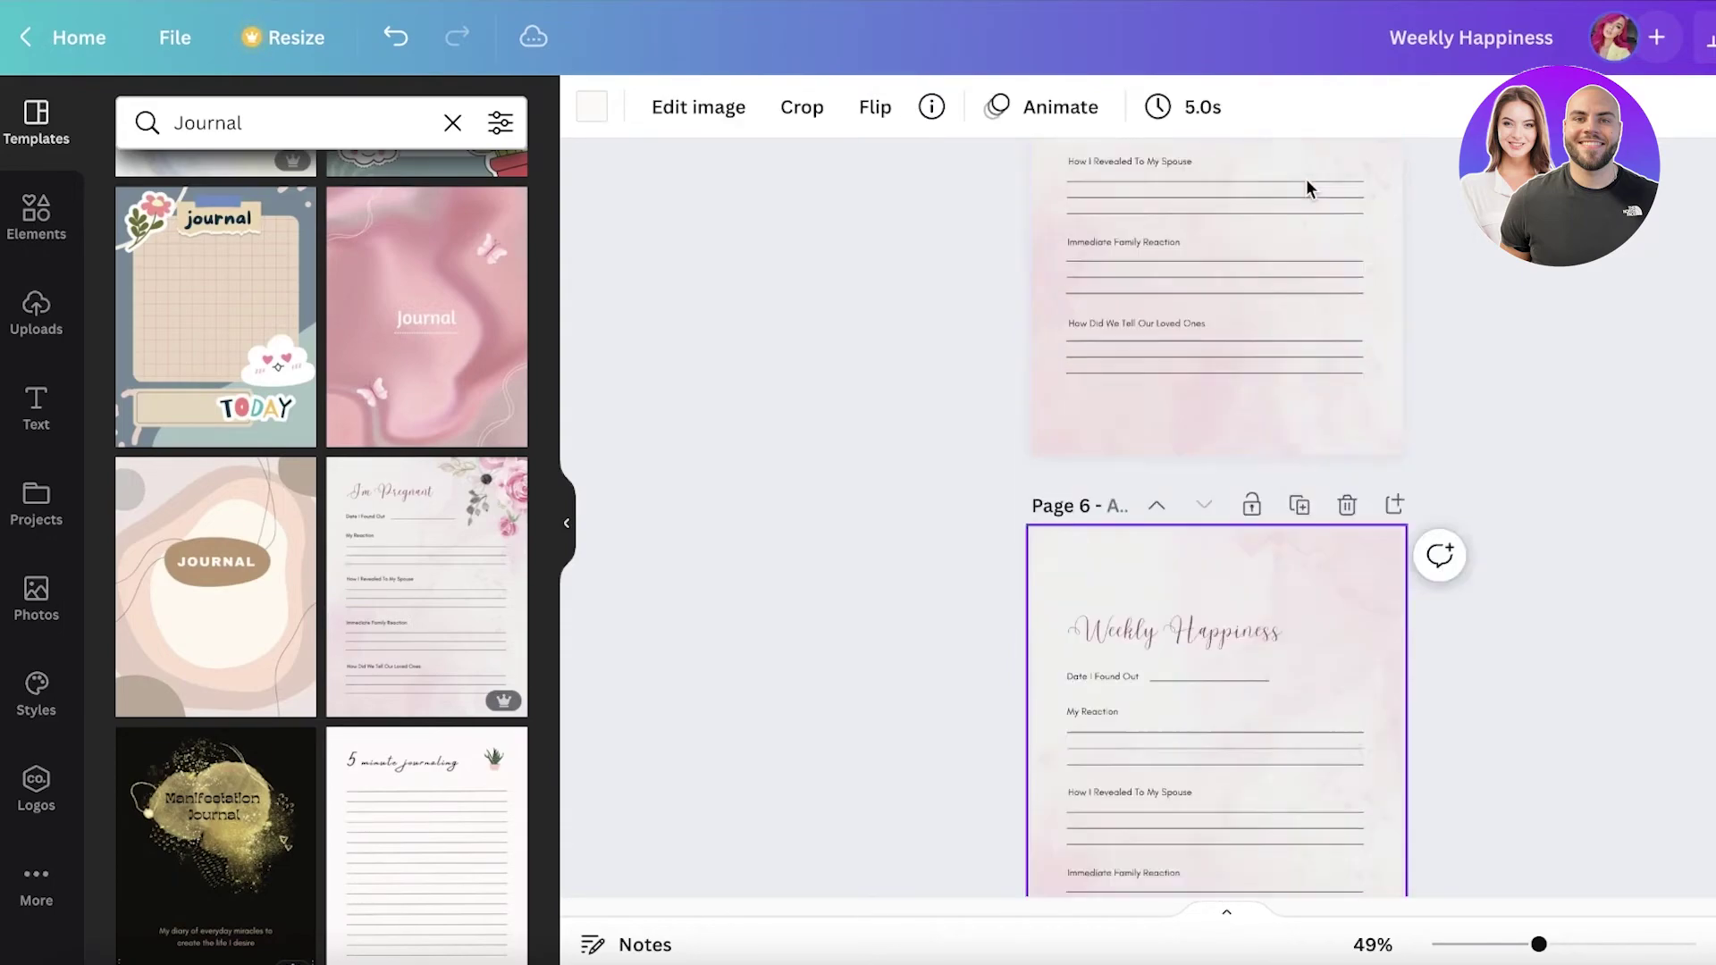
Duplicate the MY NOTES page three times, bringing the design to nine pages.
scroll(512, 533, down, 6)
scroll(487, 550, up, 8)
scroll(1353, 532, up, 20)
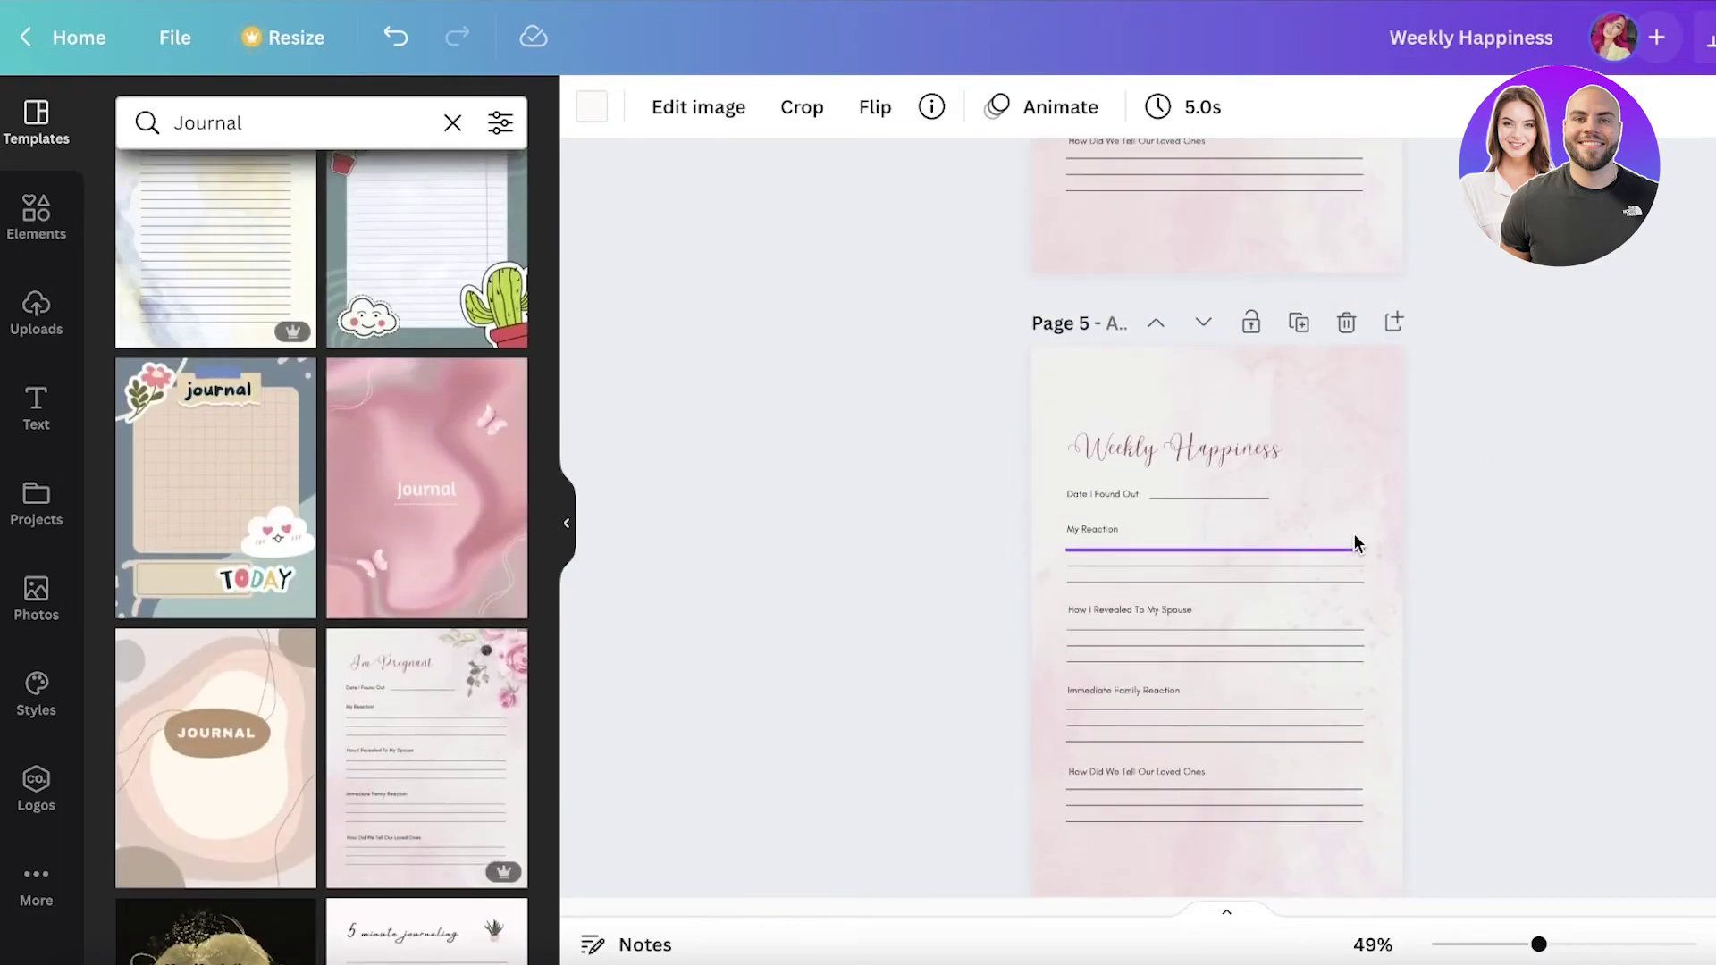
click(1297, 189)
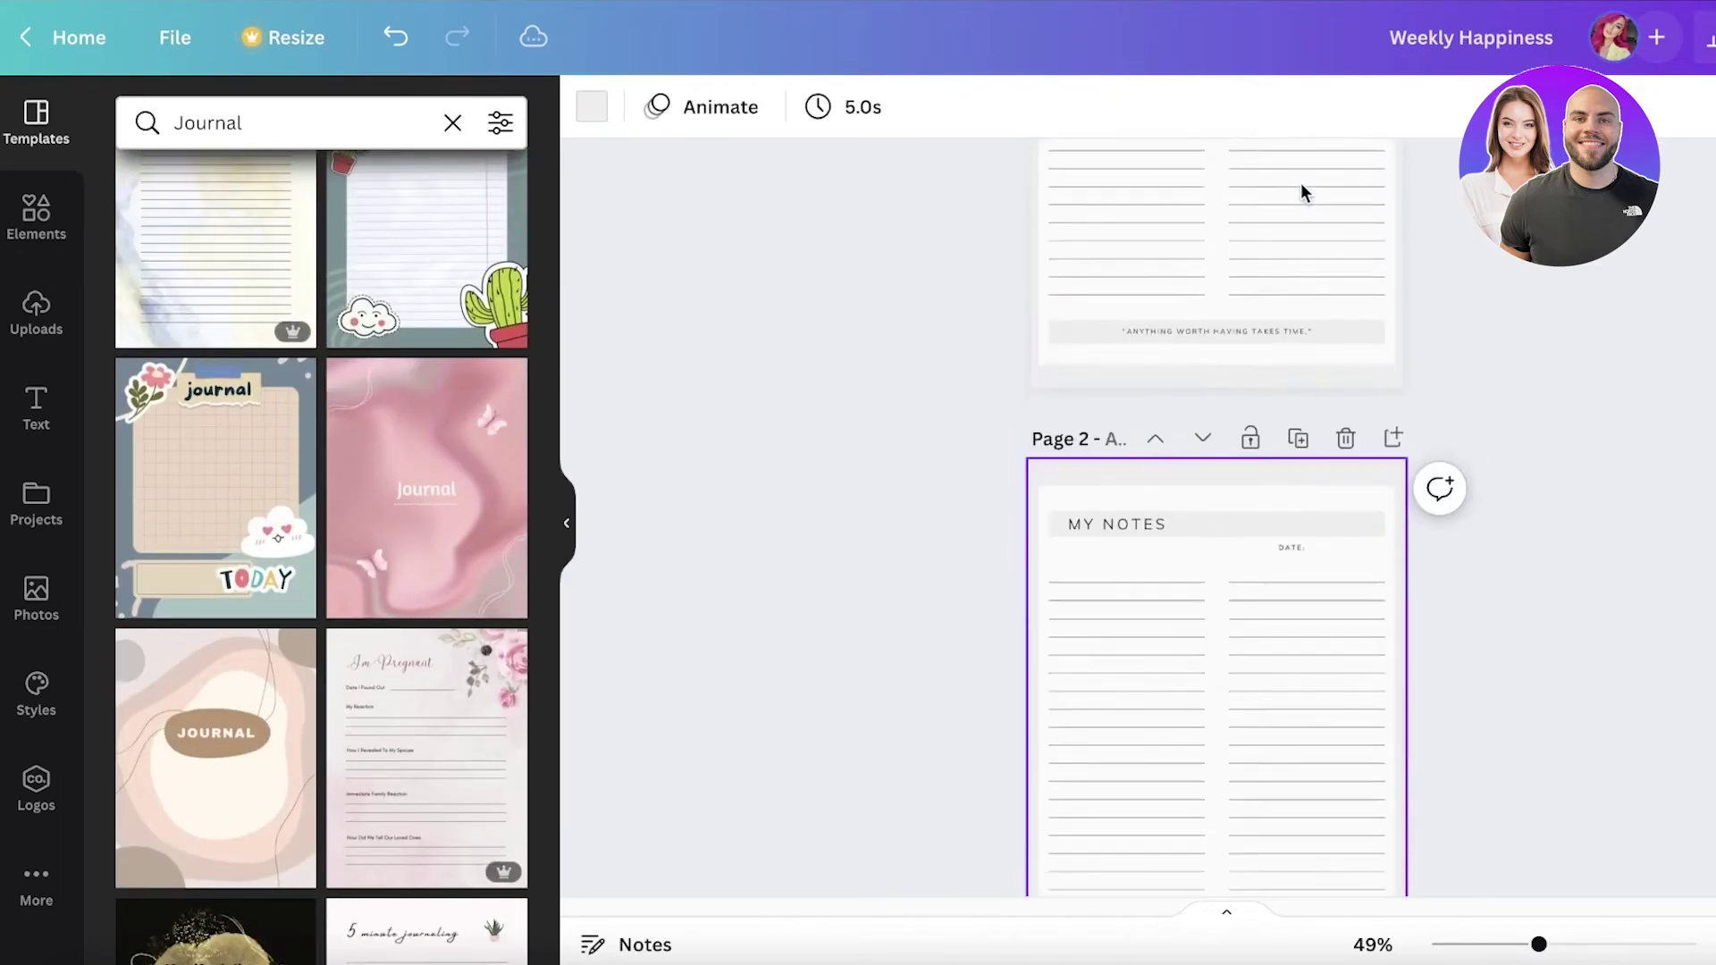
click(1300, 186)
click(1300, 186)
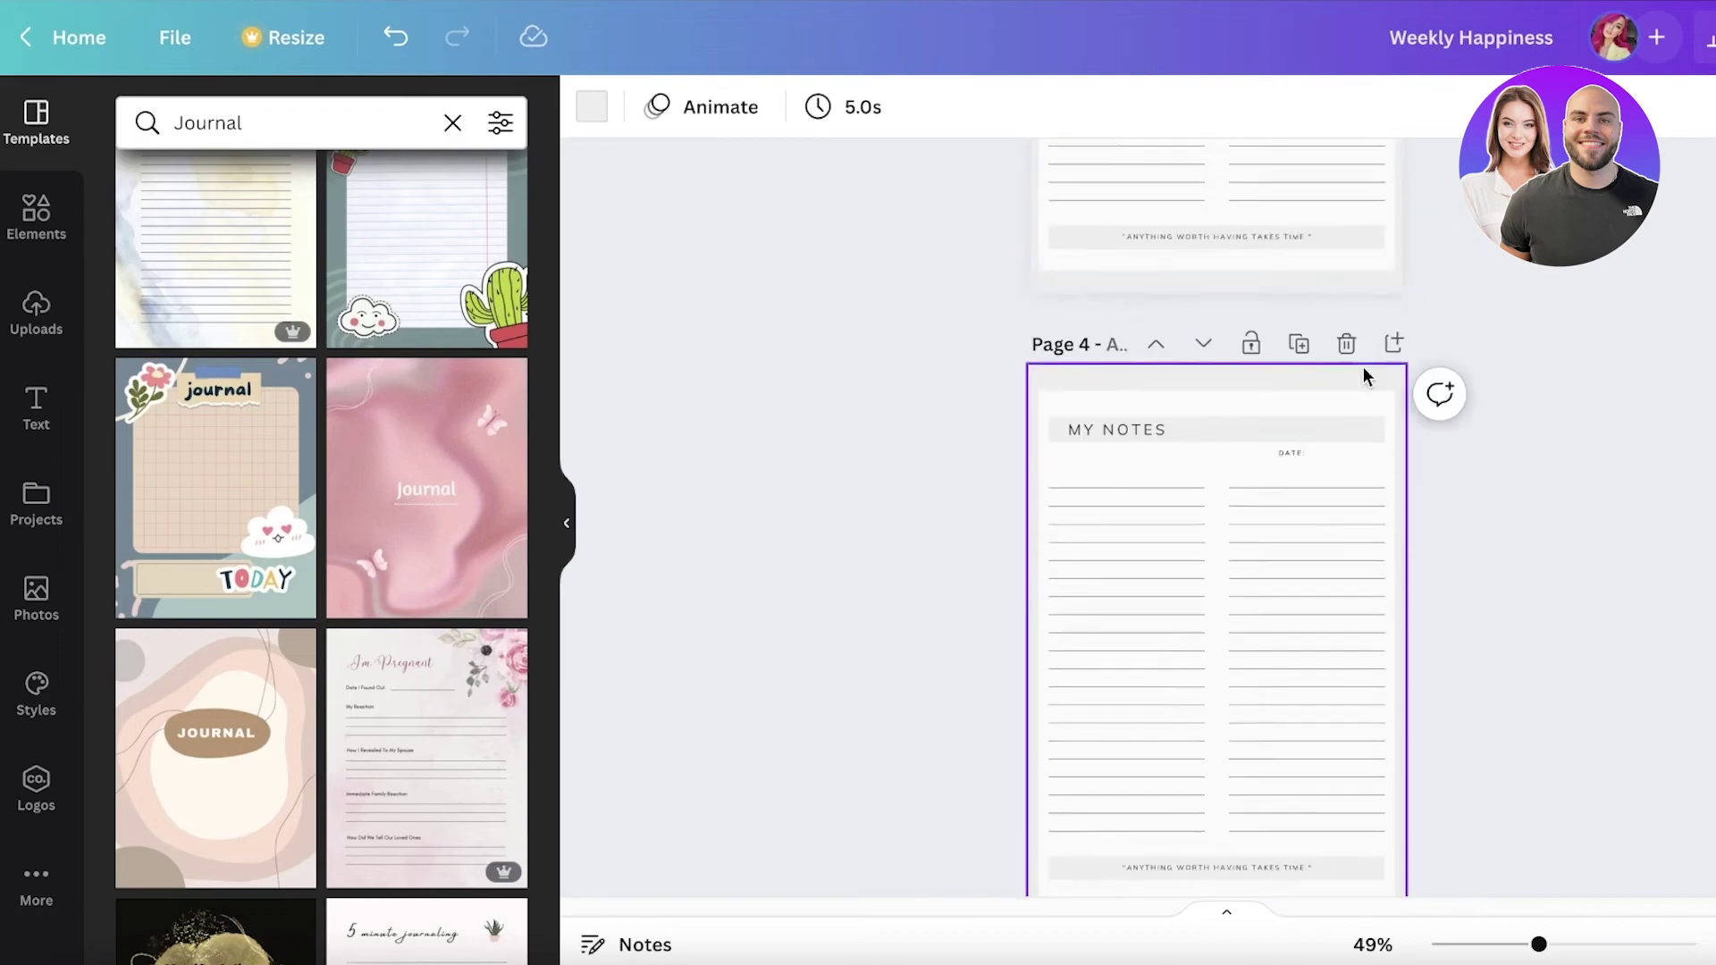
scroll(1465, 357, up, 7)
scroll(1073, 277, up, 4)
scroll(978, 280, up, 4)
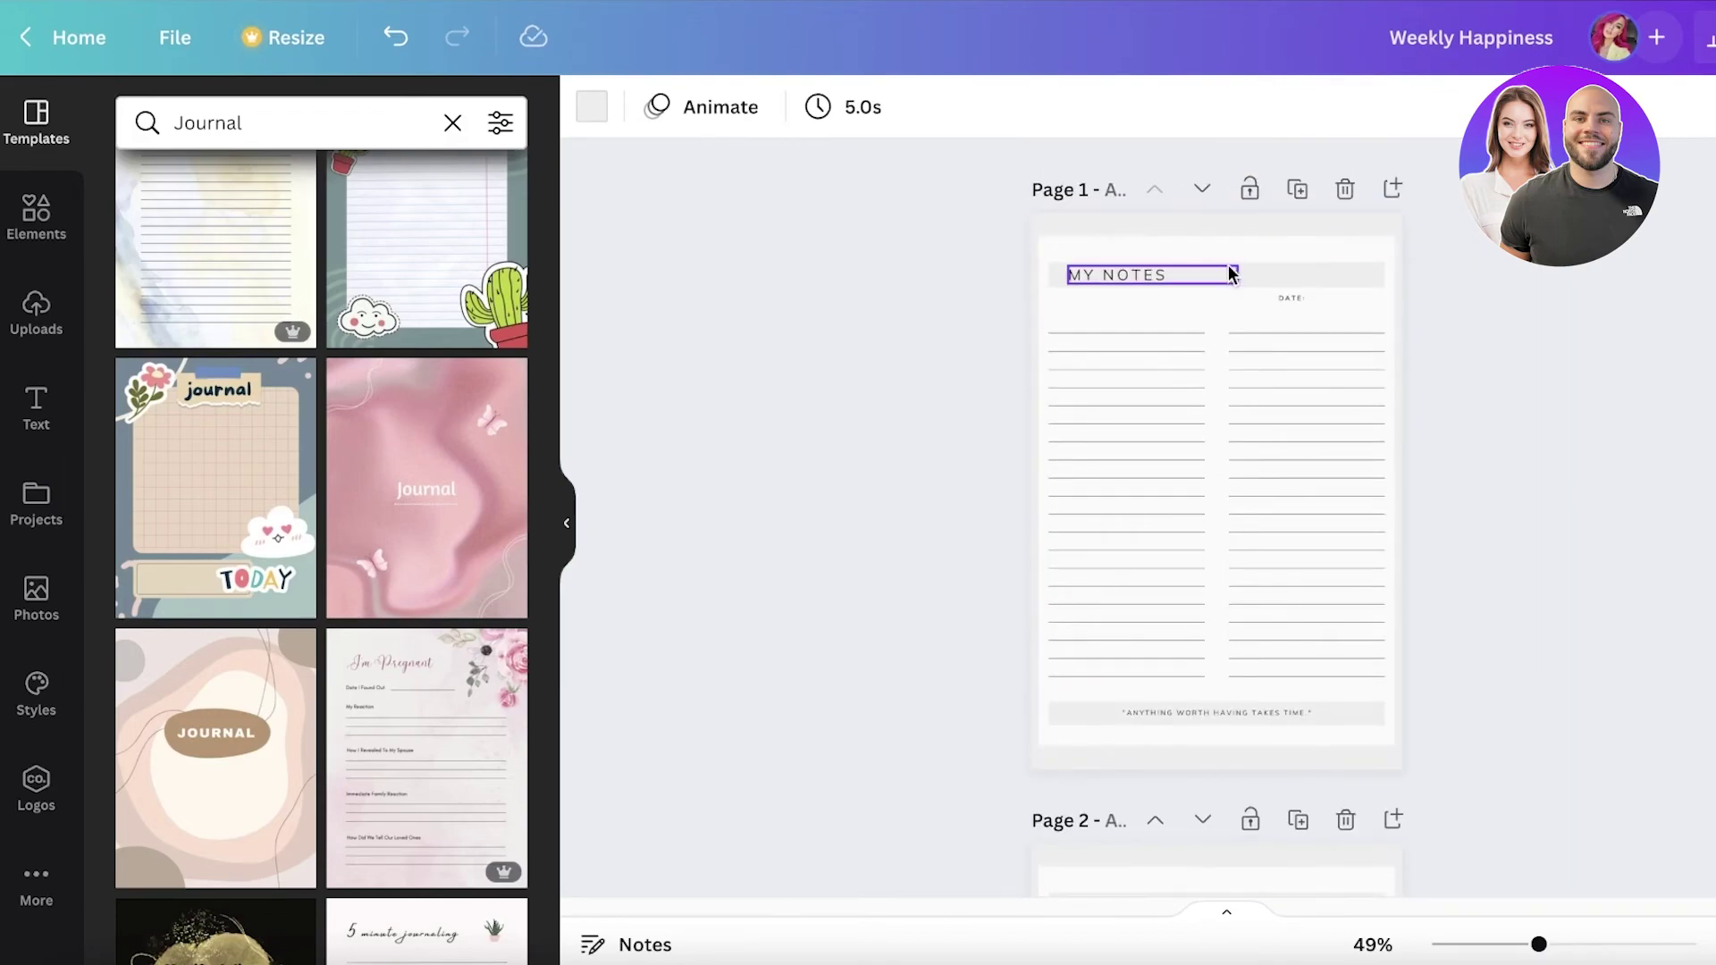
scroll(1038, 410, down, 5)
scroll(1062, 417, up, 5)
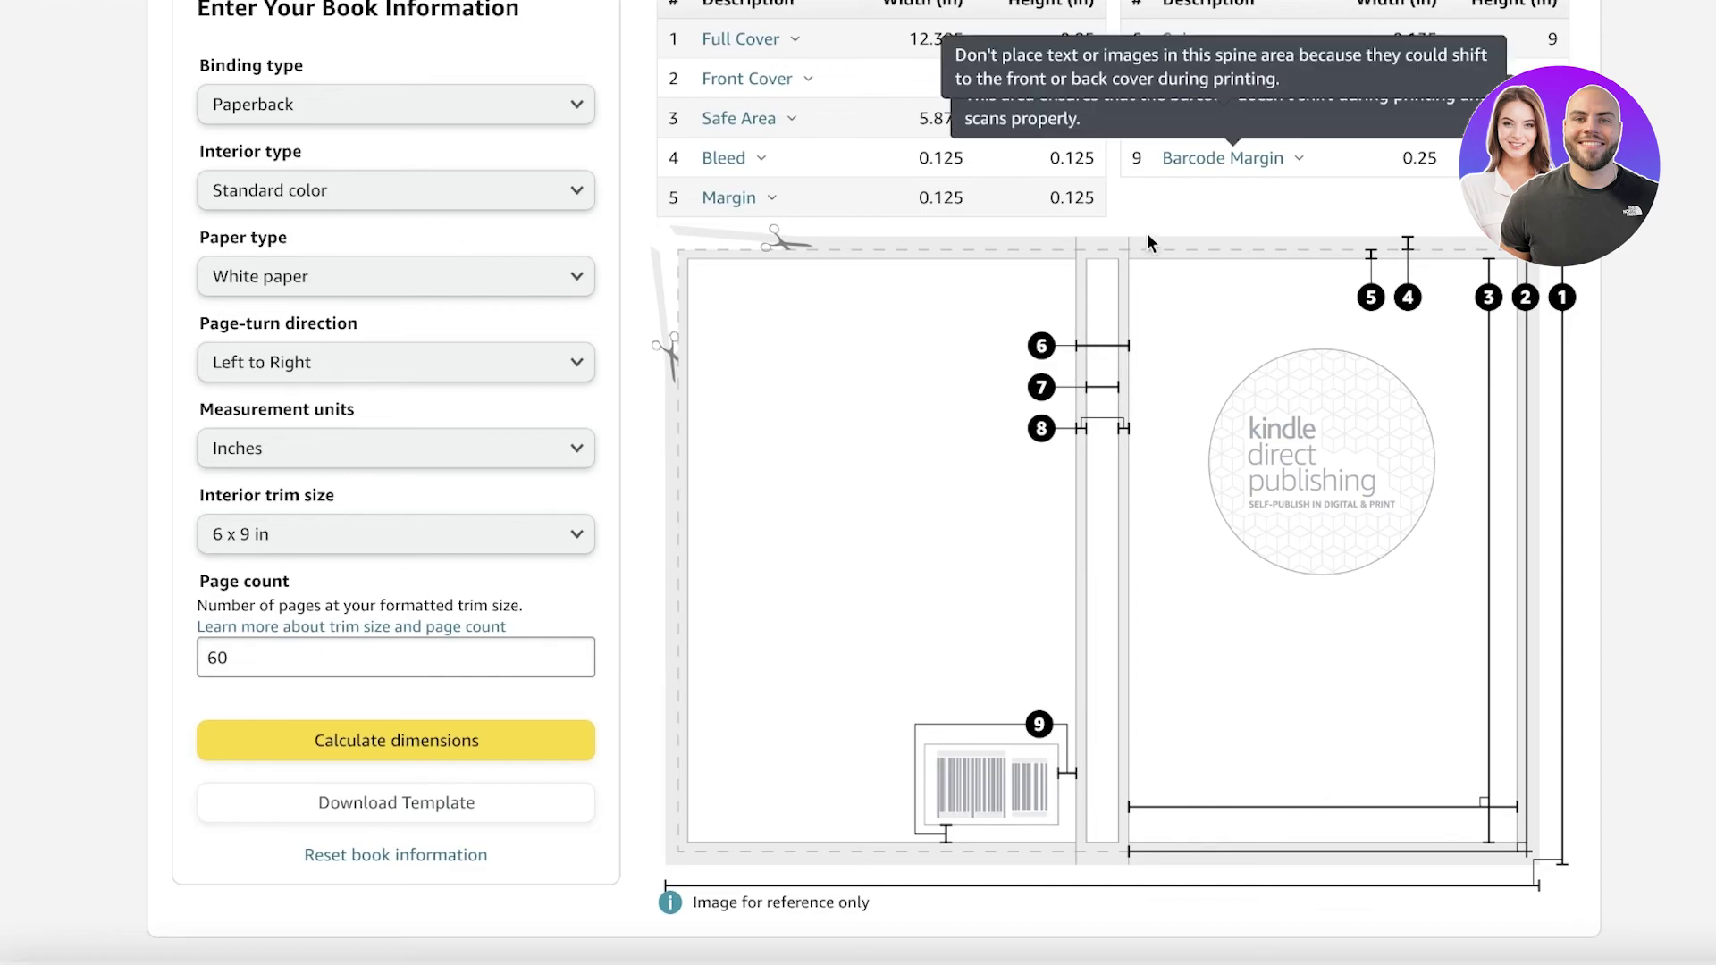
scroll(1117, 292, up, 5)
scroll(1118, 306, down, 1)
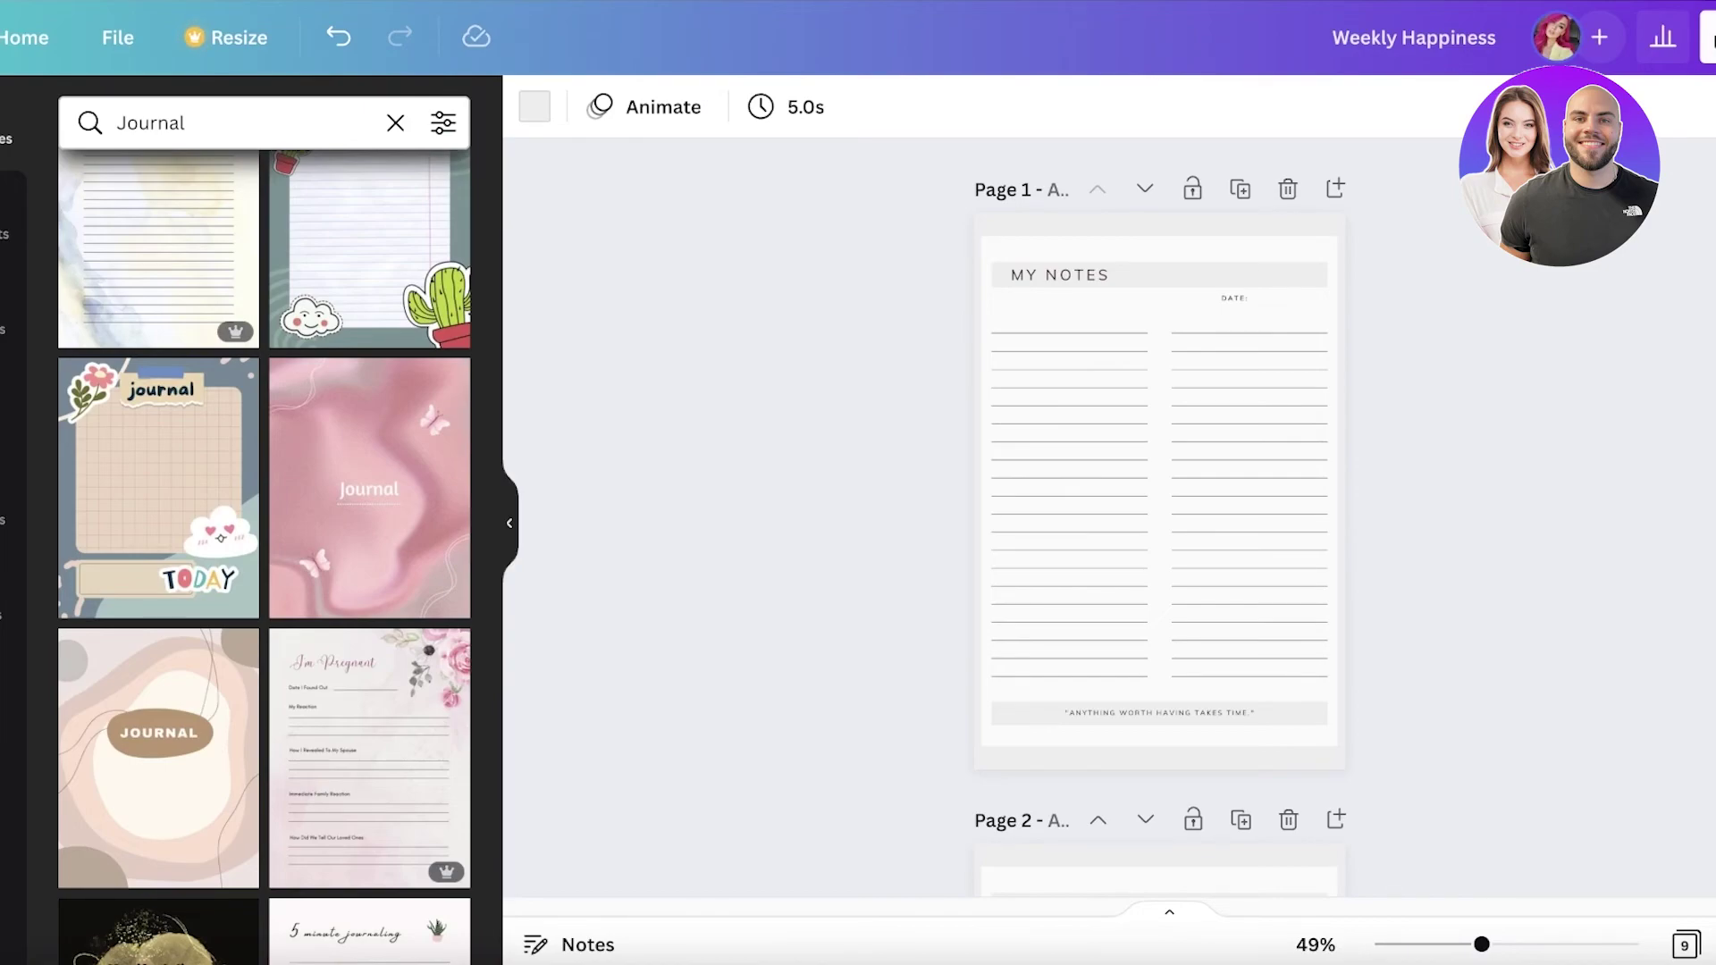
Download all nine 6x9 journal pages as a single PDF Print file.
click(1648, 37)
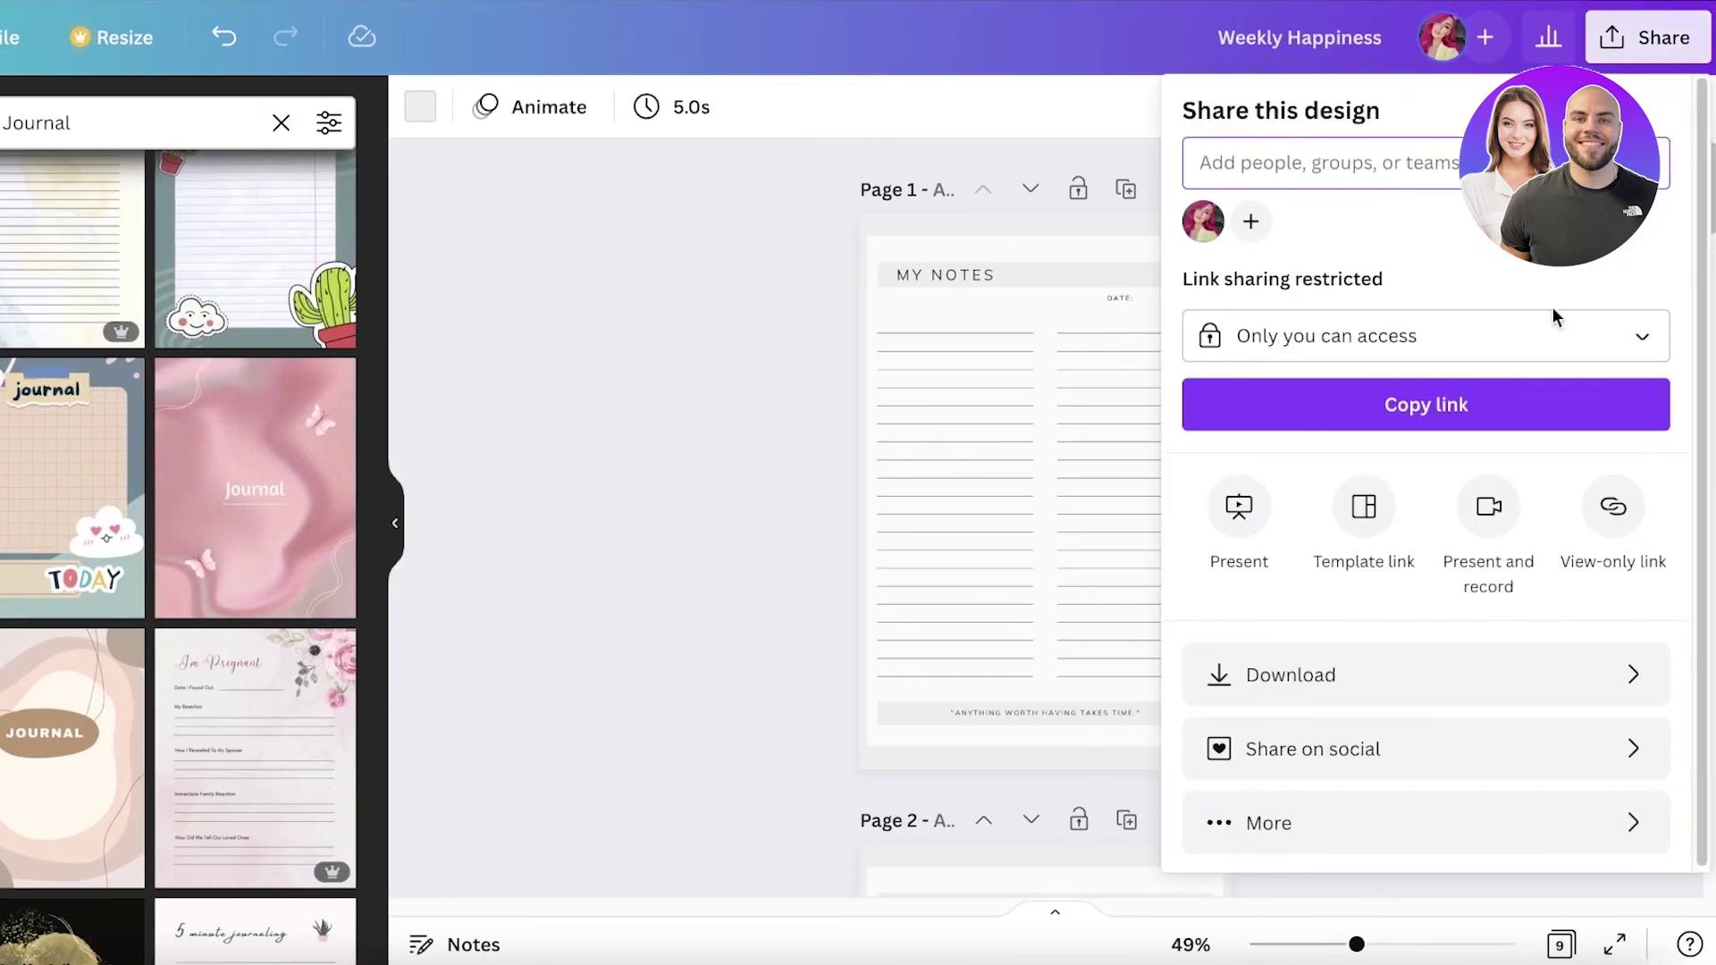
click(1382, 688)
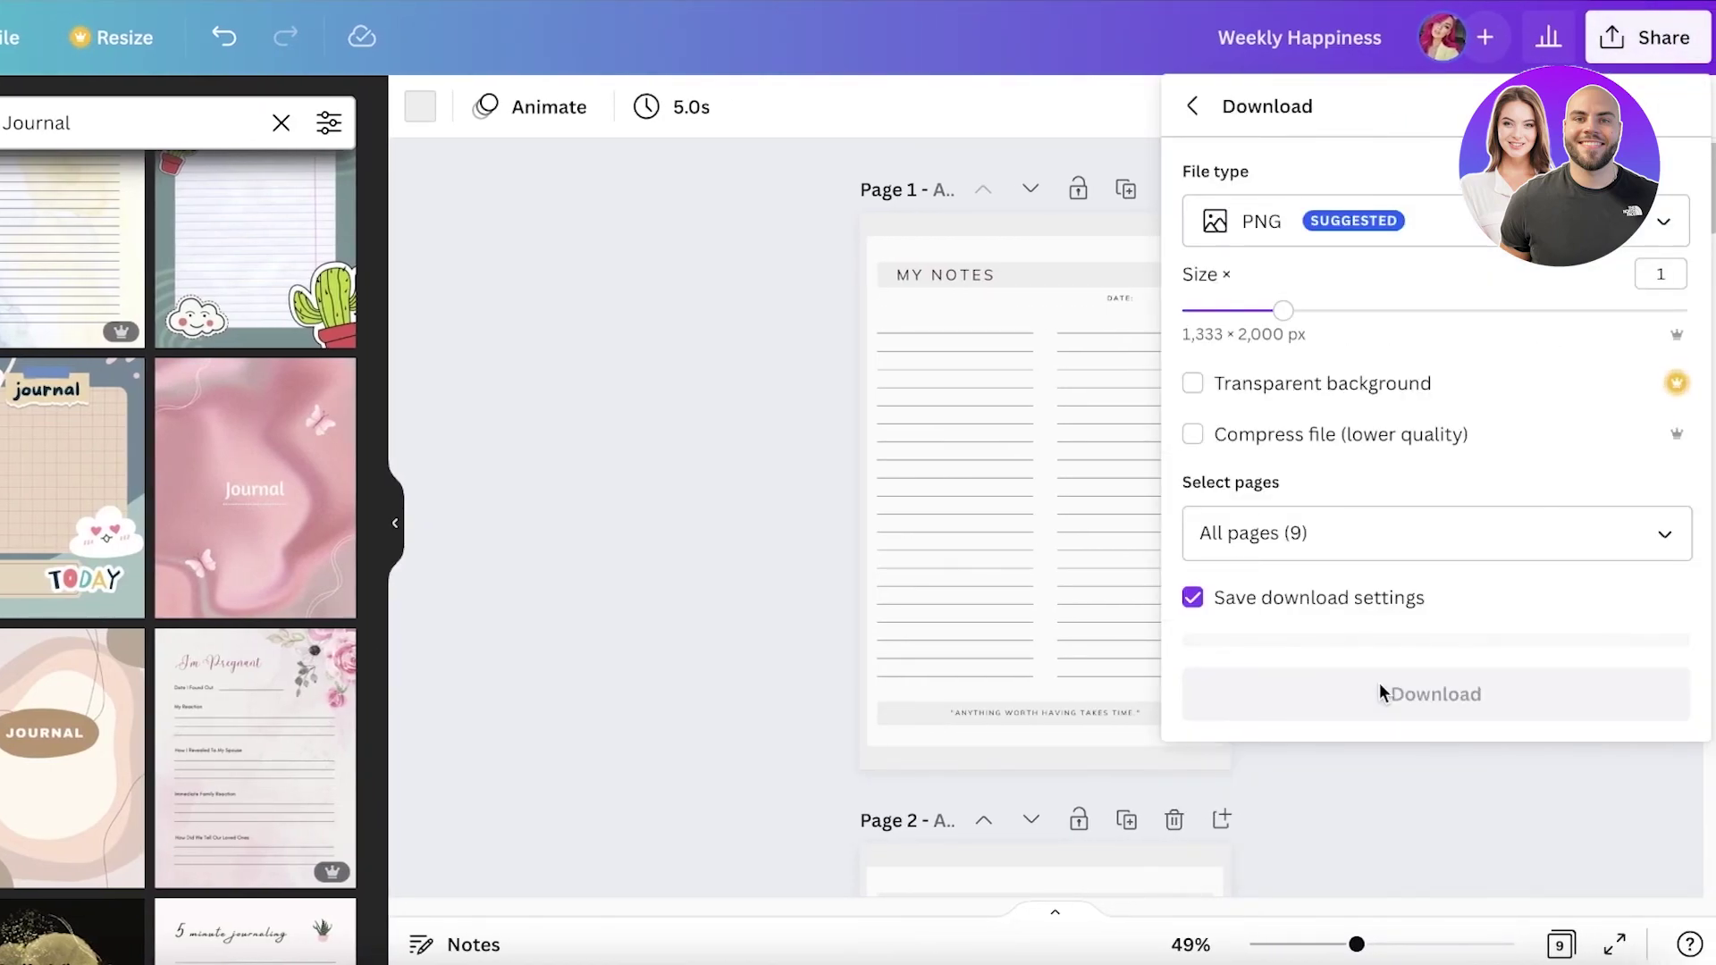
click(1226, 223)
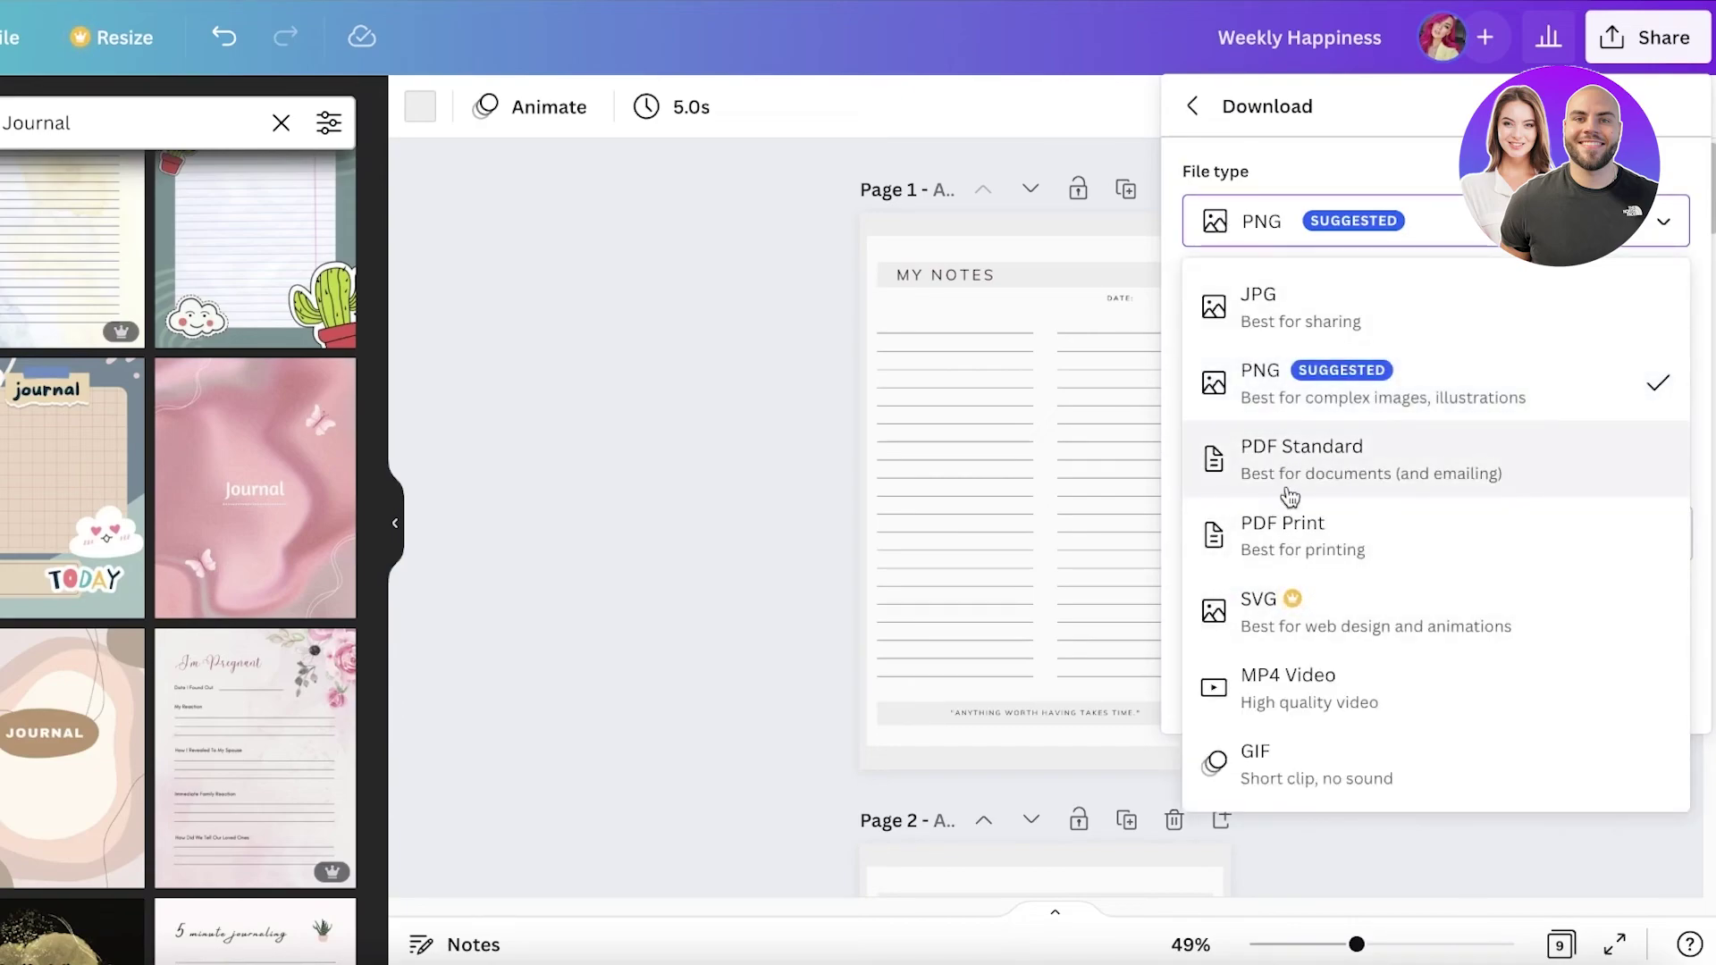
click(1287, 533)
click(1315, 733)
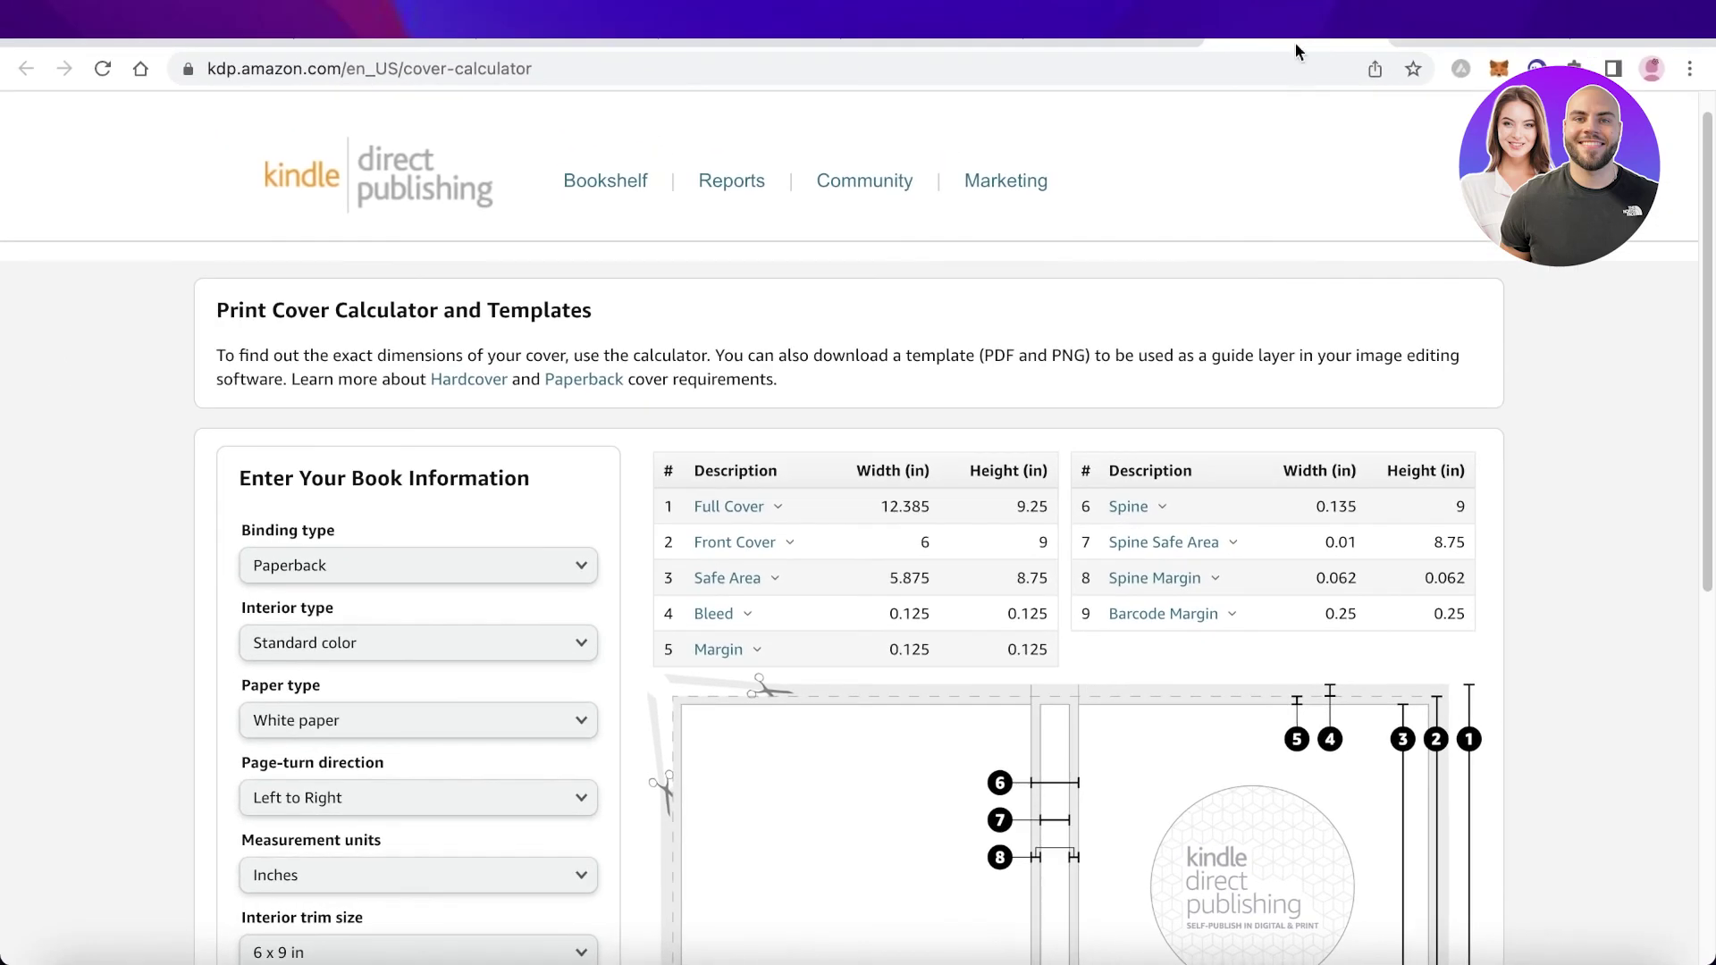
scroll(1287, 143, down, 3)
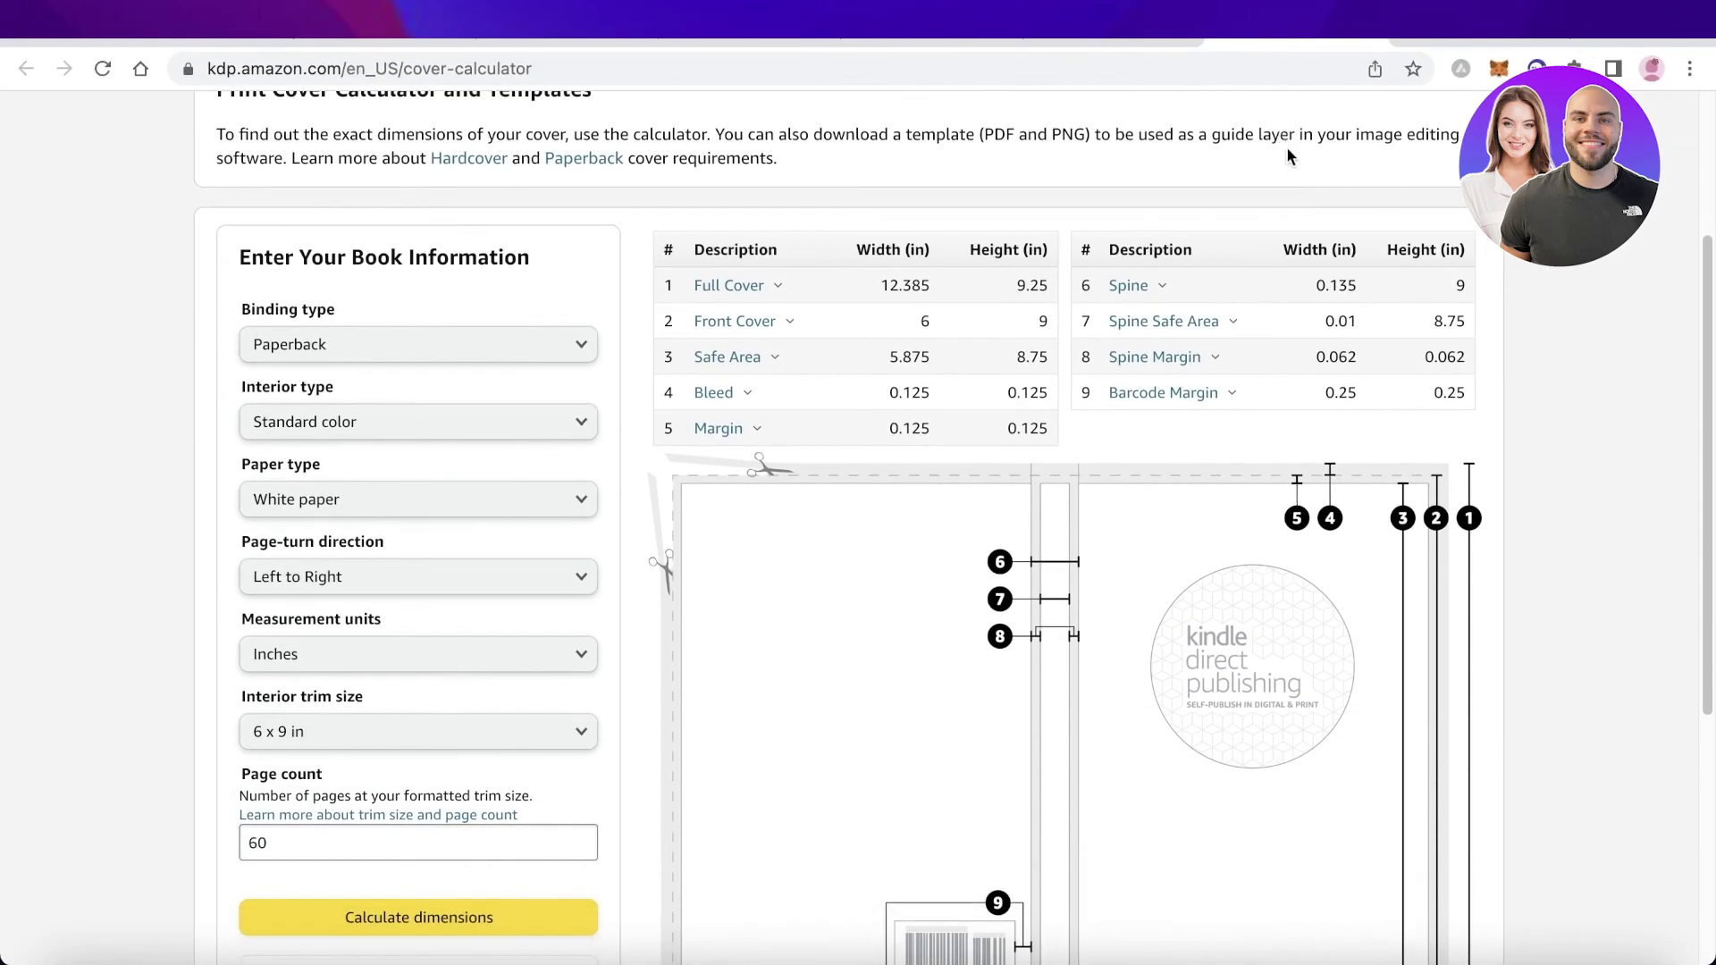